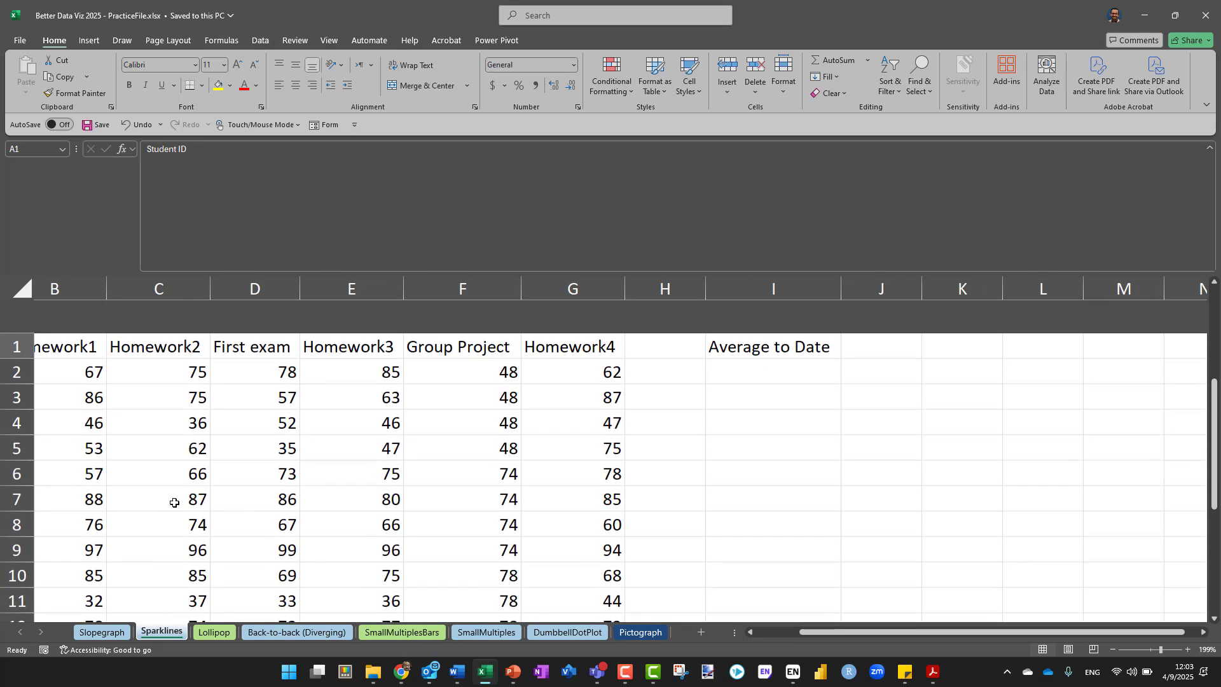
Reduce the formula bar's height to show more rows and look over the student score table
scroll(174, 502, left, 2)
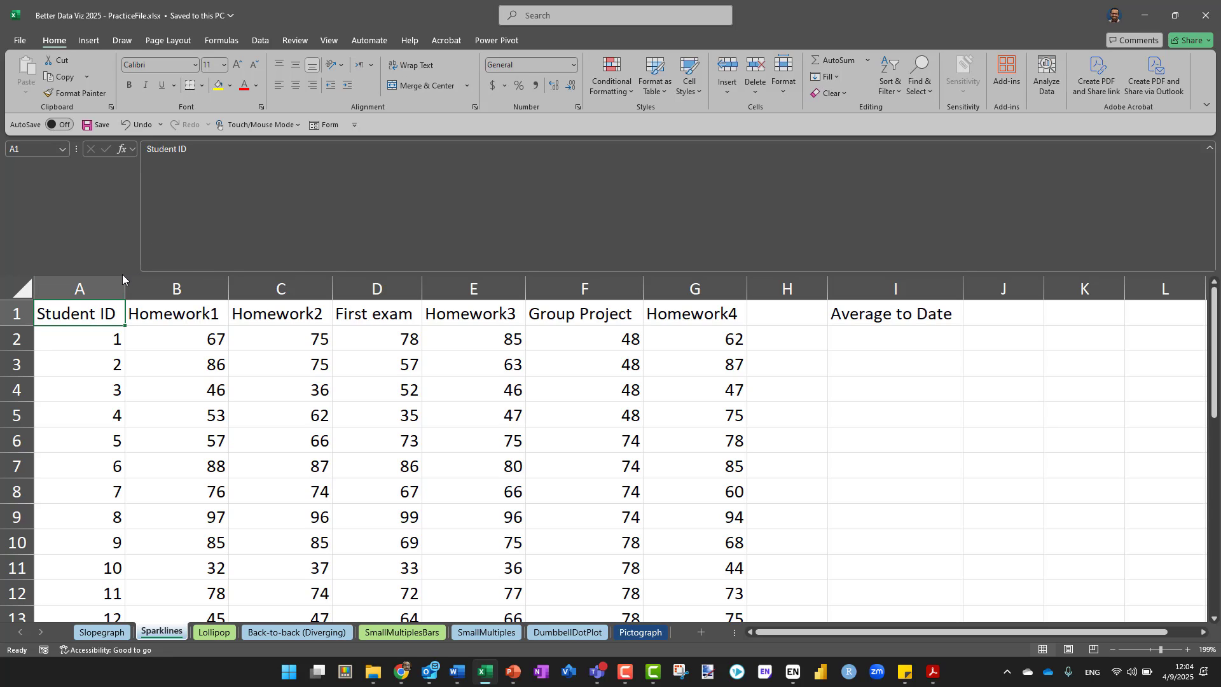
drag(158, 272, 195, 170)
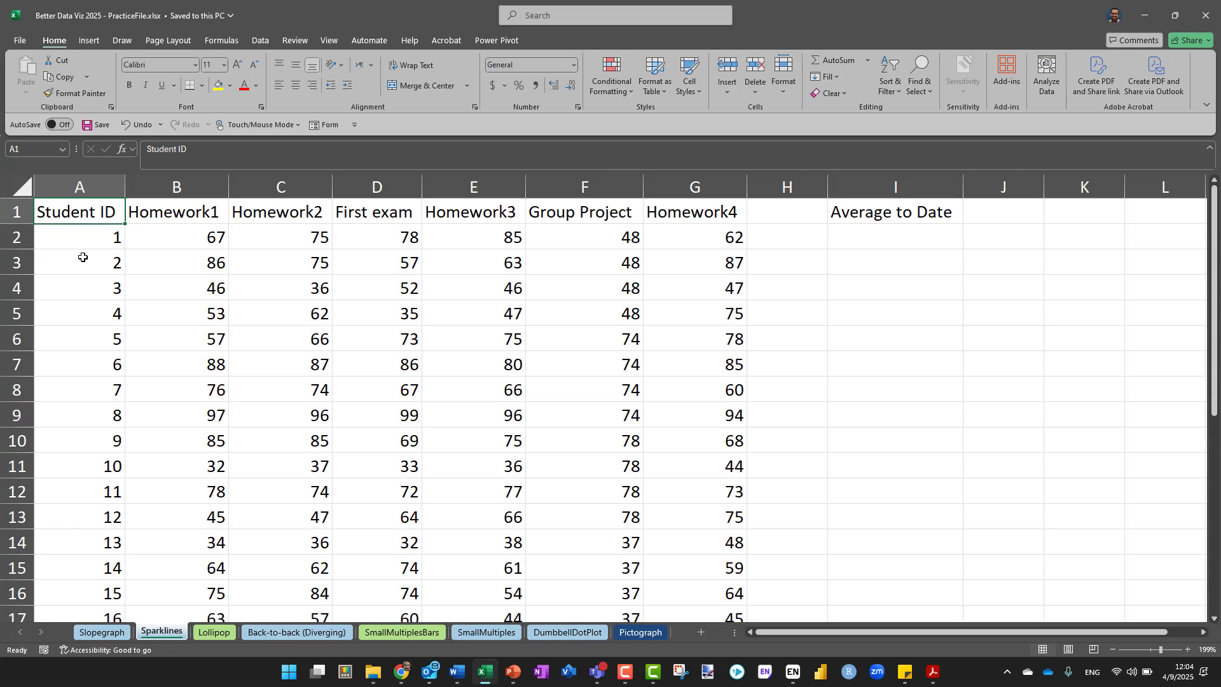
scroll(76, 329, down, 6)
scroll(112, 332, down, 1)
scroll(111, 331, up, 7)
Enter the formula =AVERAGE(B2:G2) in cell I2 under Average to Date
click(883, 229)
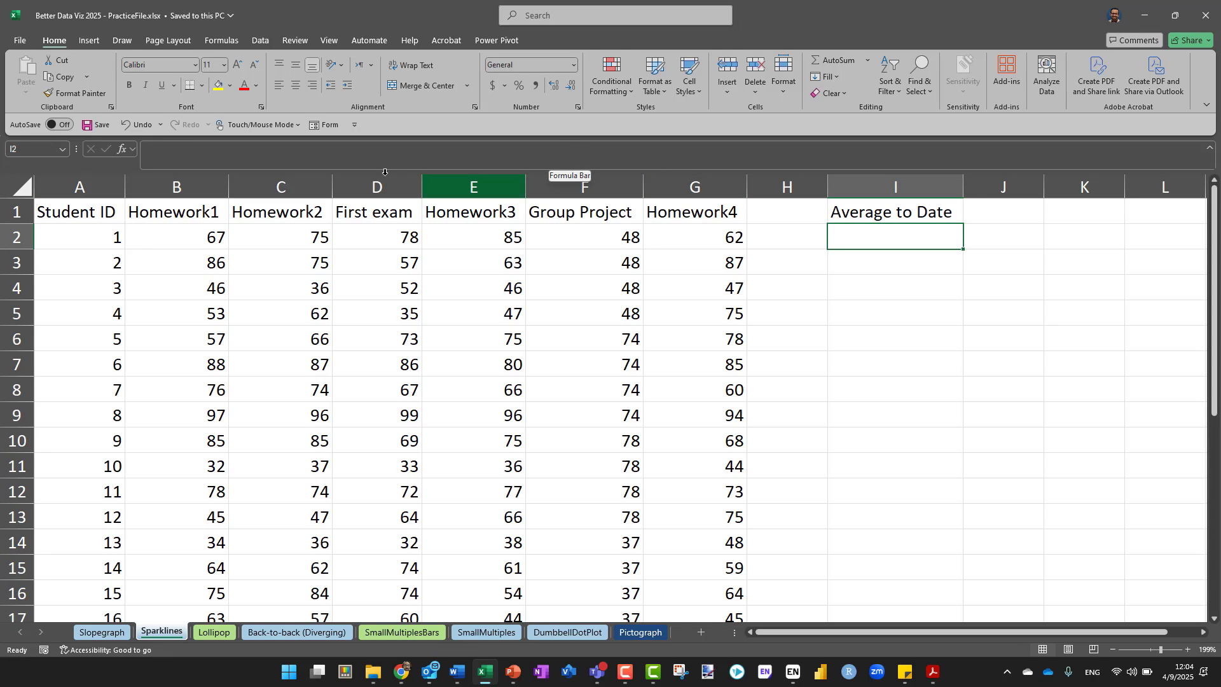
click(235, 157)
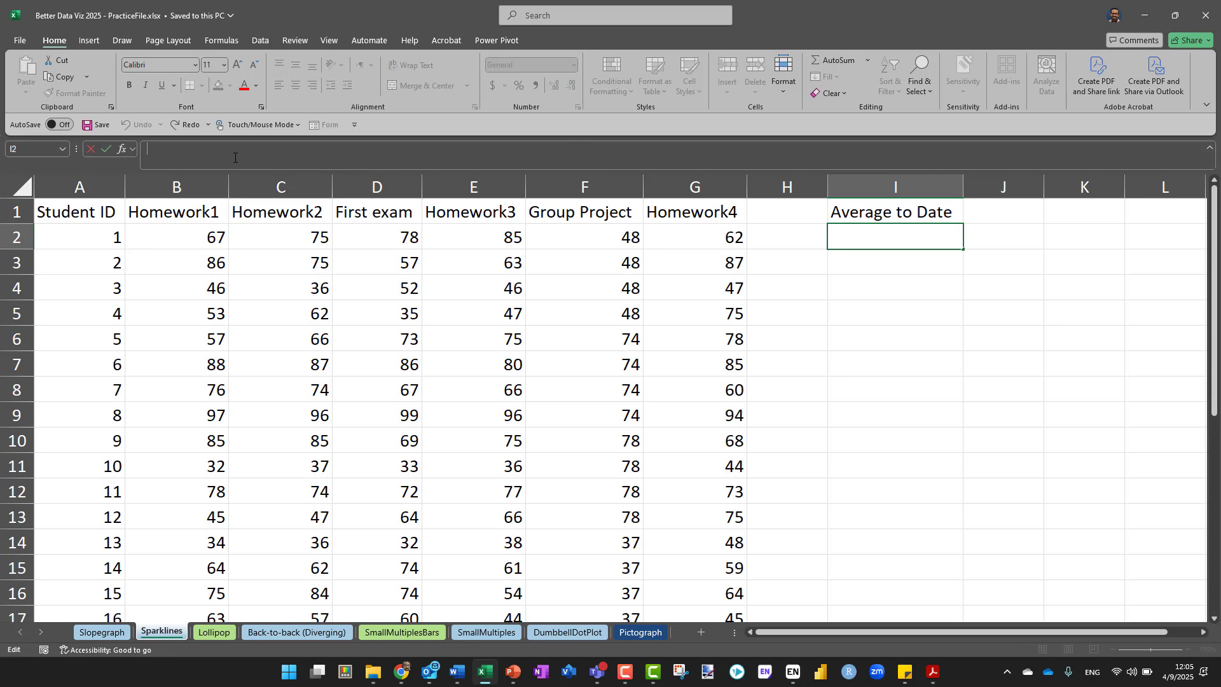
text(=)
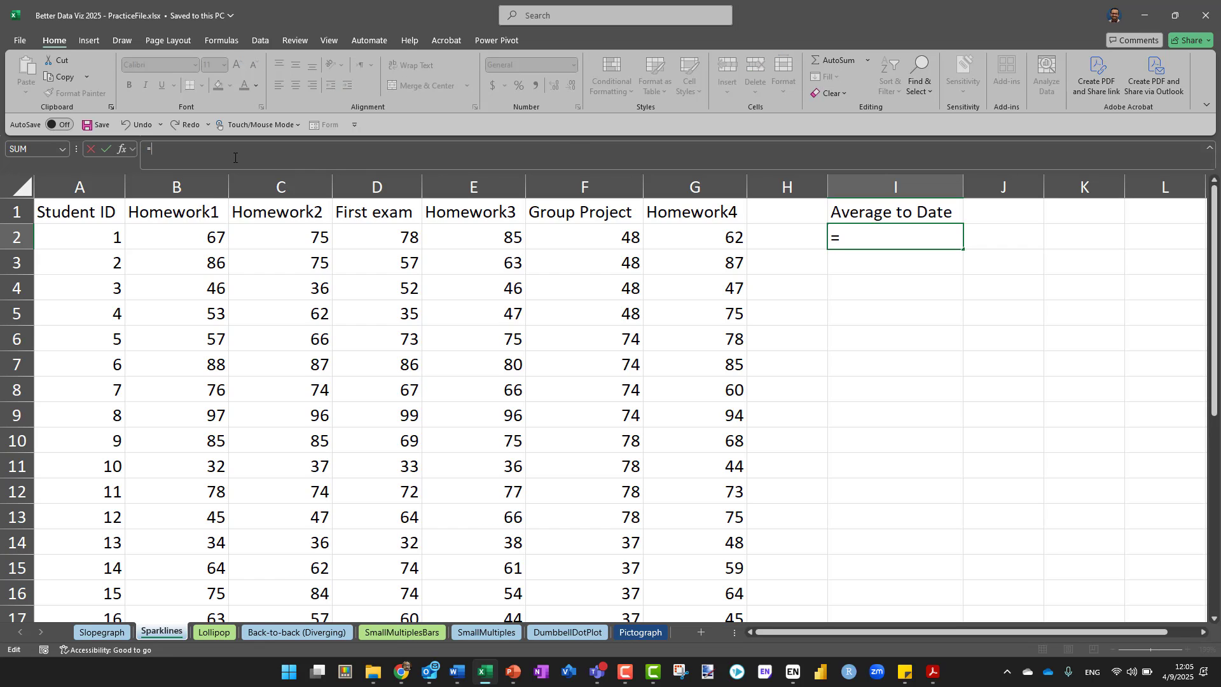
text(averg)
key(BackSpace)
key(BackSpace)
text(rage)
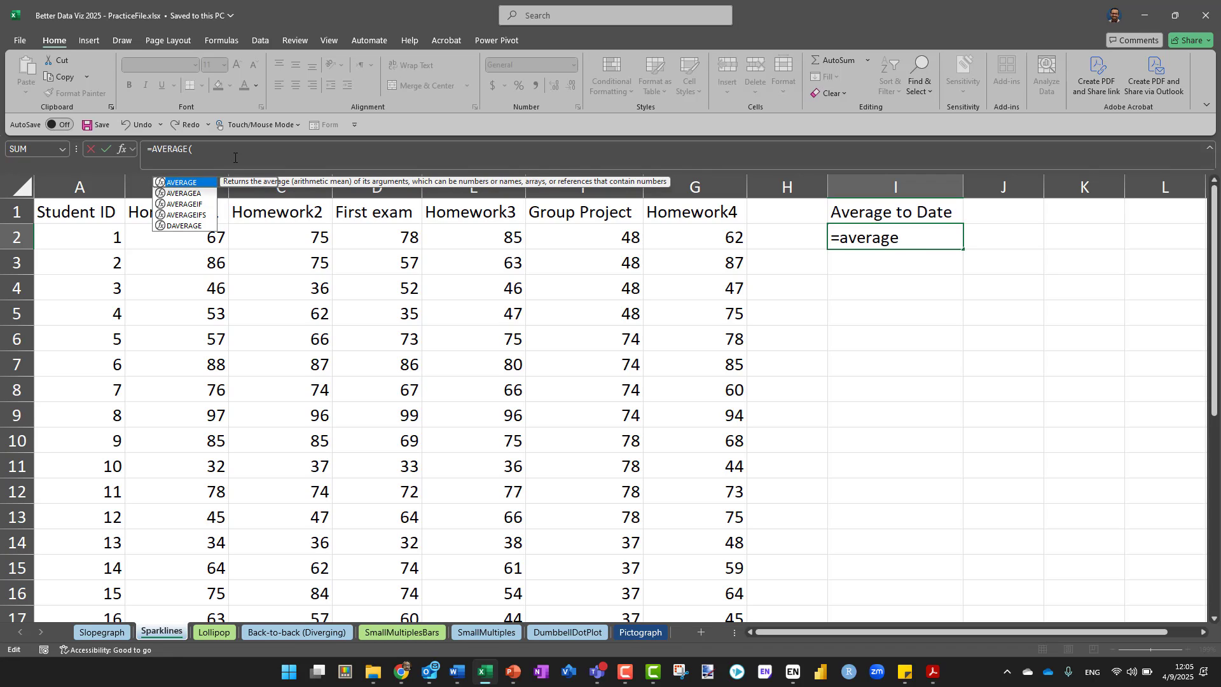
key(Tab)
drag(190, 230, 679, 233)
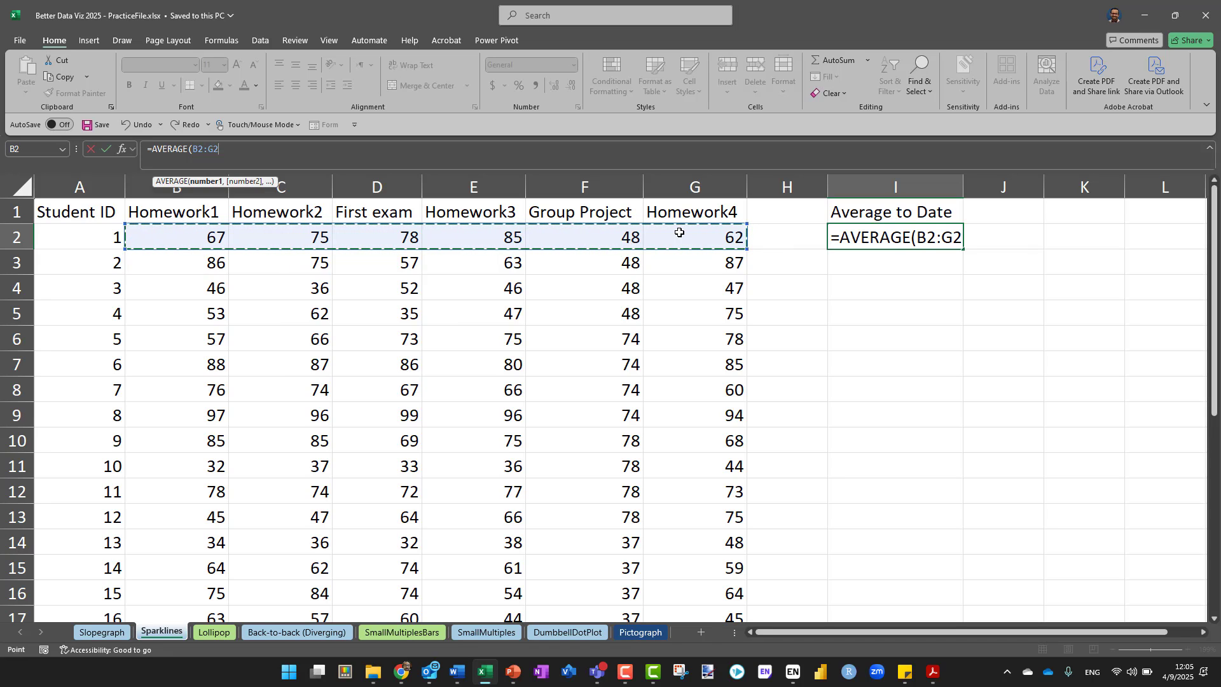
click(104, 151)
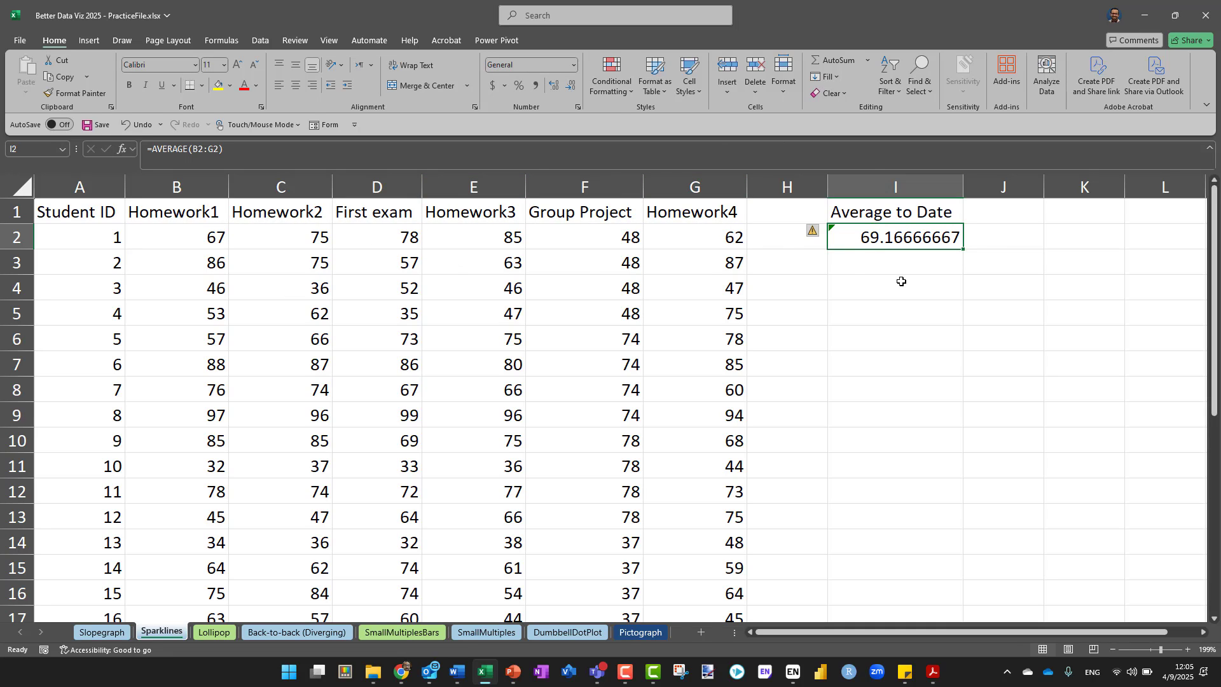
Decrease the decimals of the average in I2 until it shows as a whole number
click(570, 89)
click(569, 90)
click(569, 89)
click(570, 89)
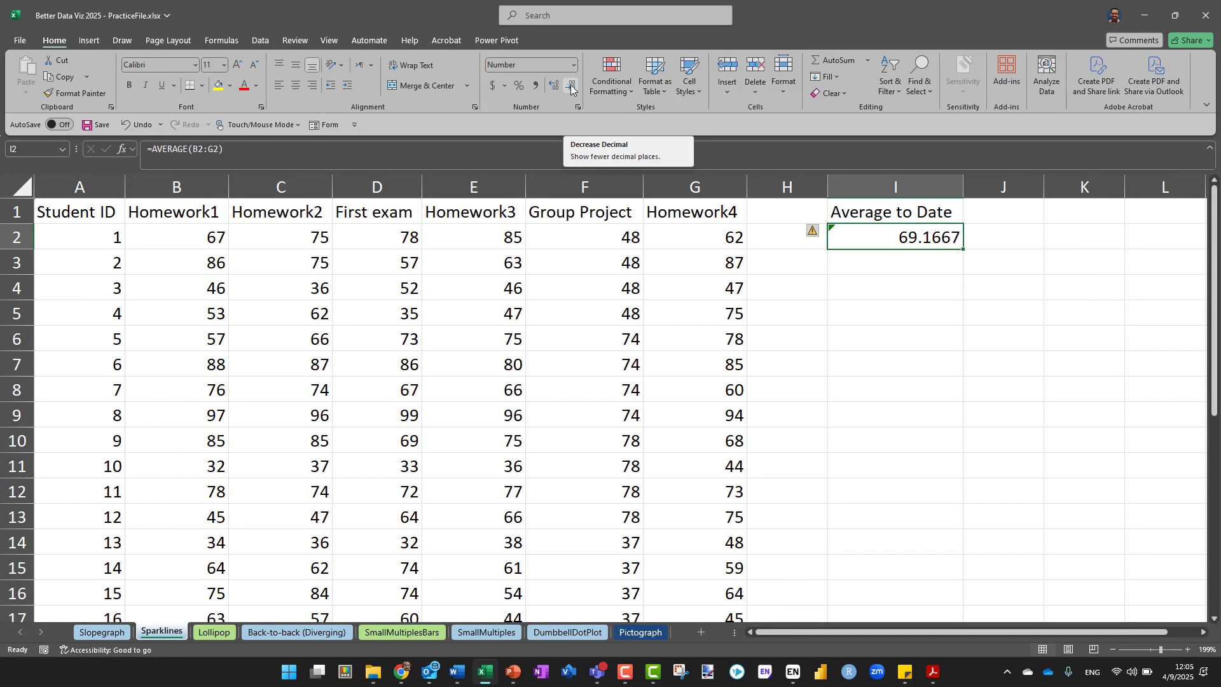
click(571, 89)
click(572, 89)
click(572, 89)
click(571, 89)
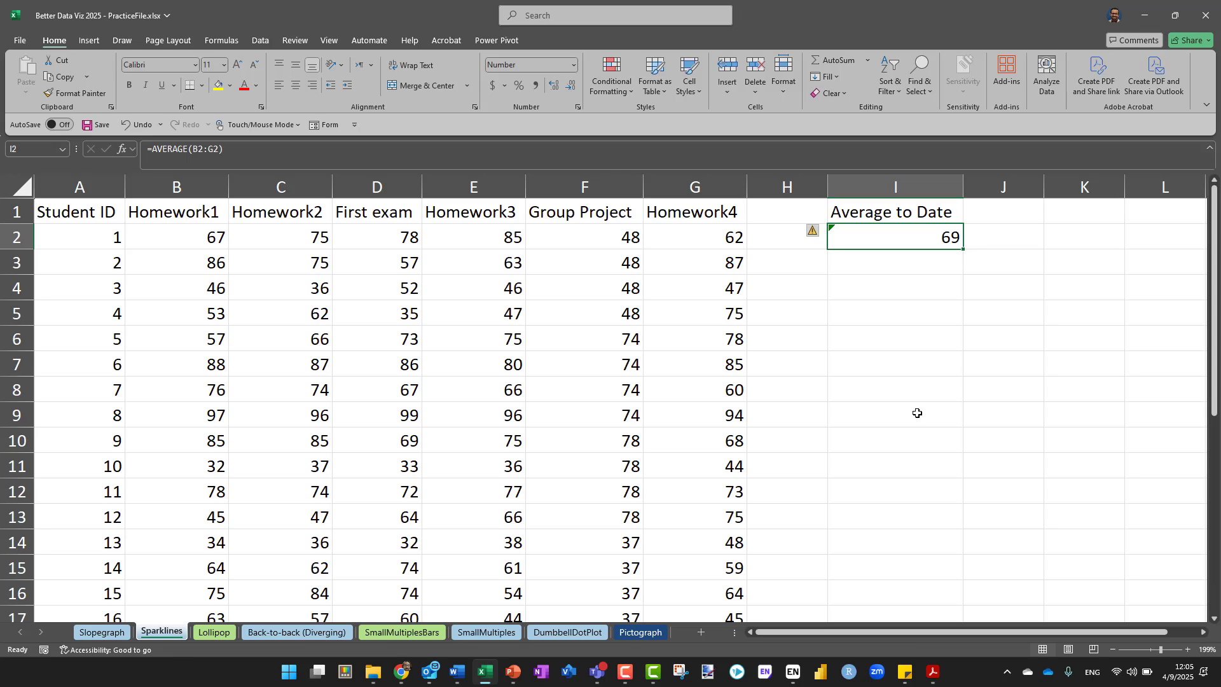
Fill the average formula from I2 down to I29 for all students and check the column
double_click(964, 248)
drag(964, 248, 933, 575)
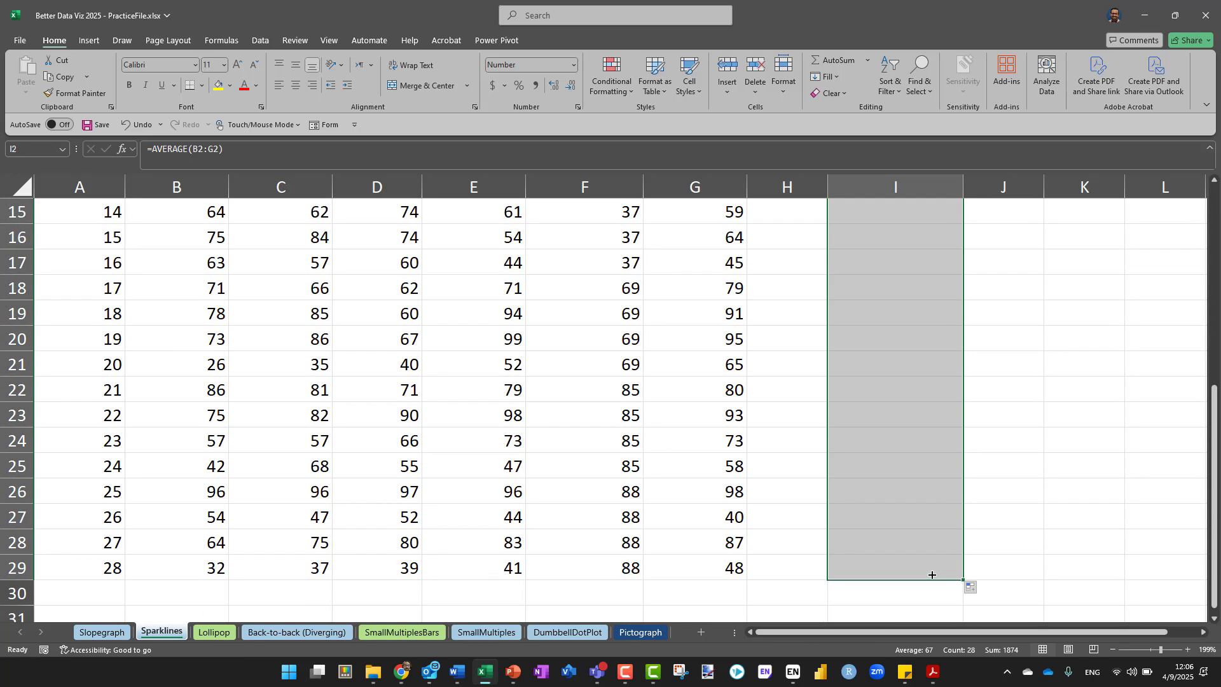
scroll(981, 327, up, 5)
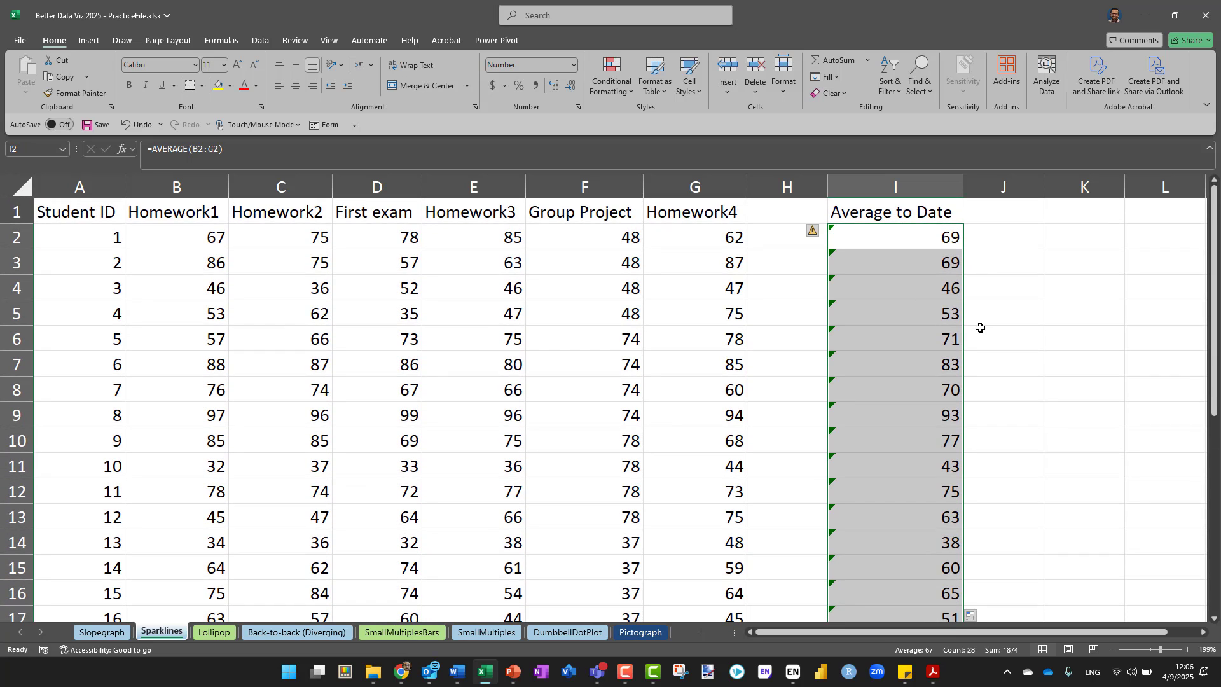
scroll(980, 328, down, 1)
scroll(980, 328, up, 1)
Add the header "Trend" in cell H1, between Homework4 and Average to Date
click(779, 241)
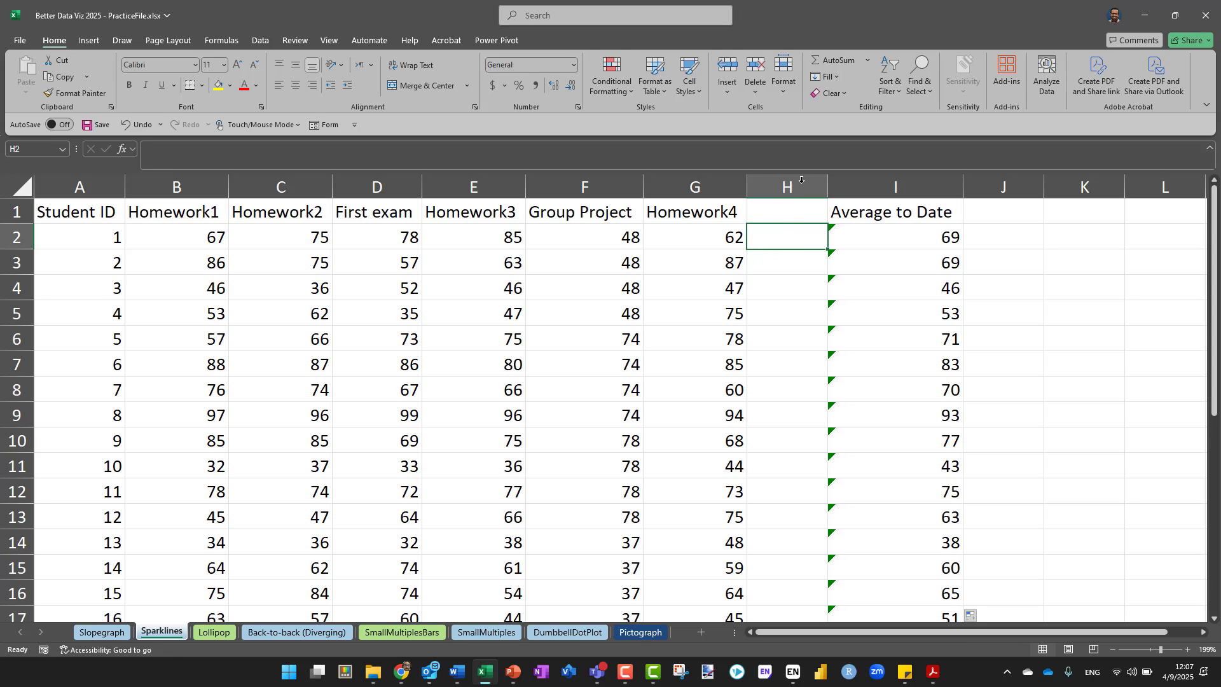
click(784, 208)
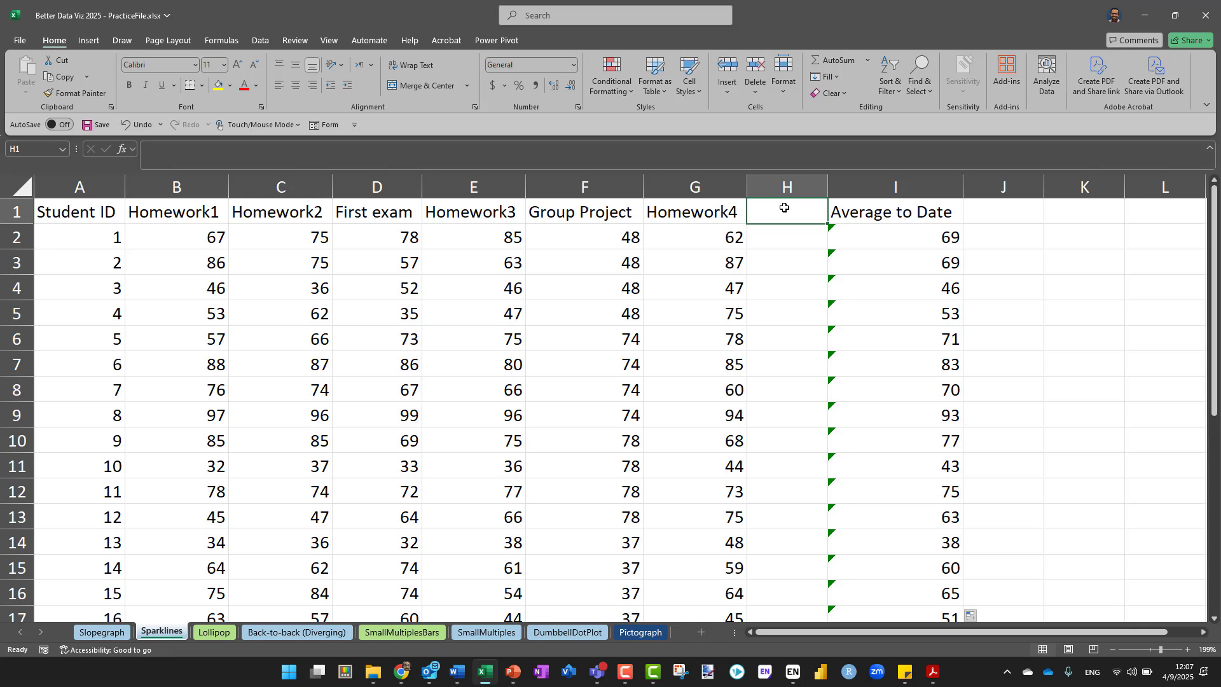
text(Trend)
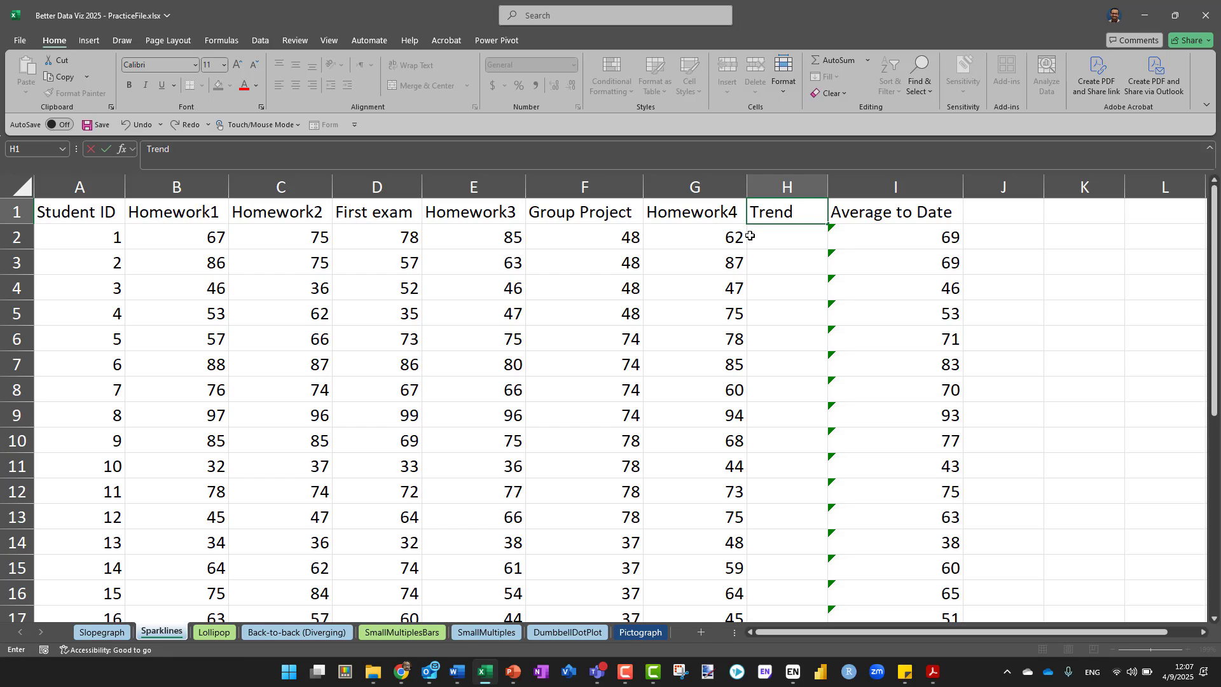
Insert a line sparkline in cell H2 using the data range B2:G2
click(791, 235)
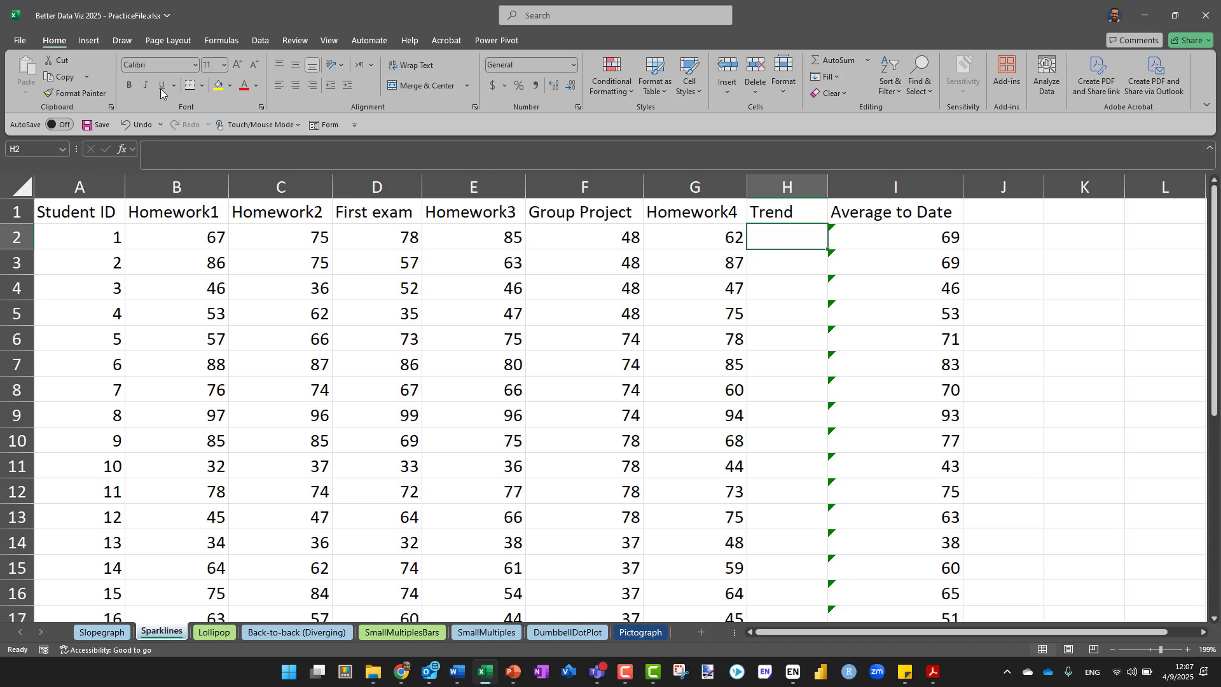
click(90, 41)
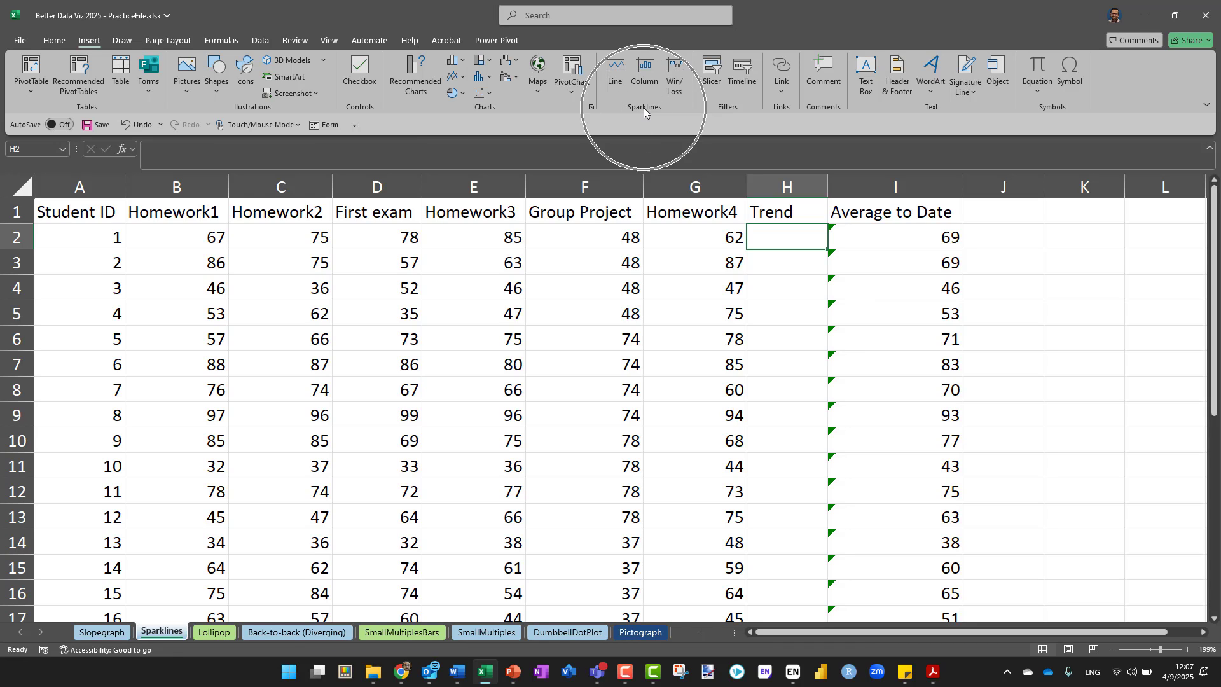
click(617, 80)
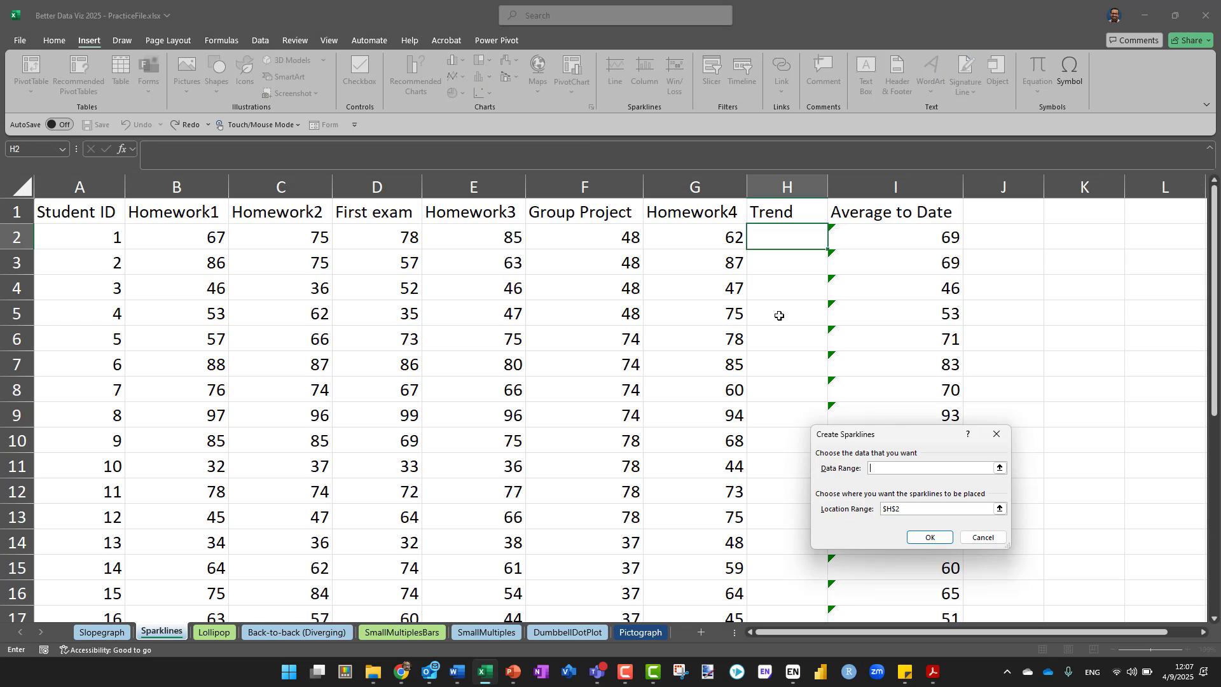
drag(898, 443, 688, 373)
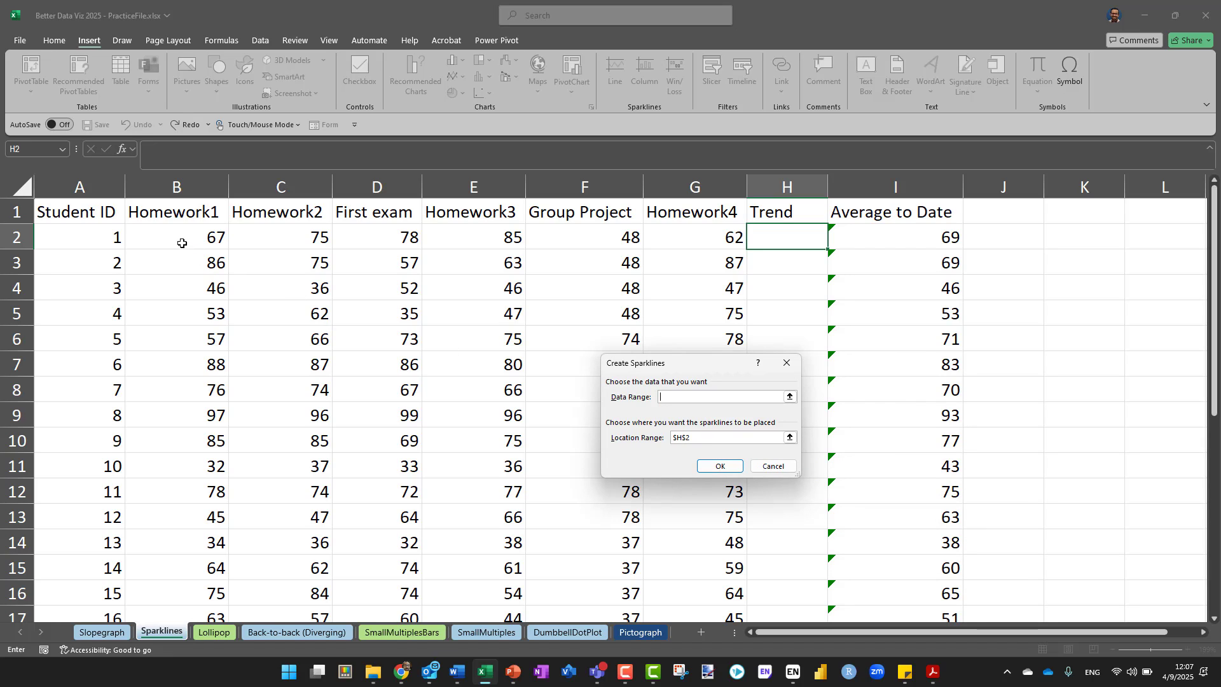
drag(172, 239, 725, 243)
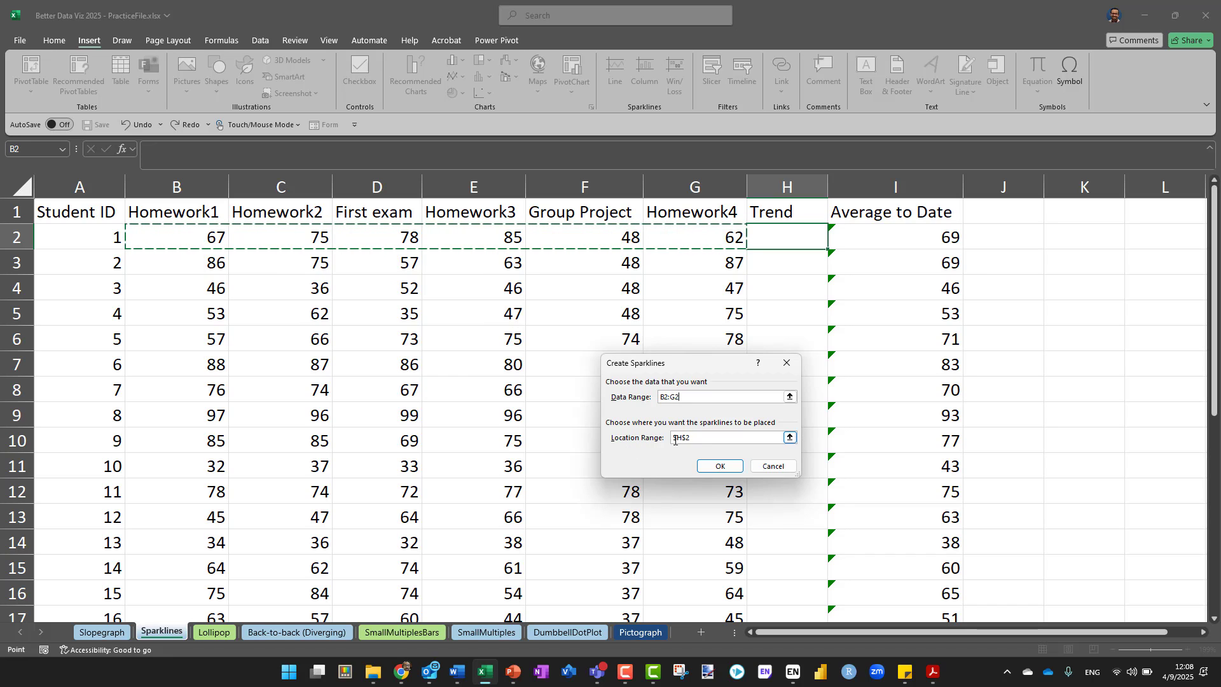
click(717, 467)
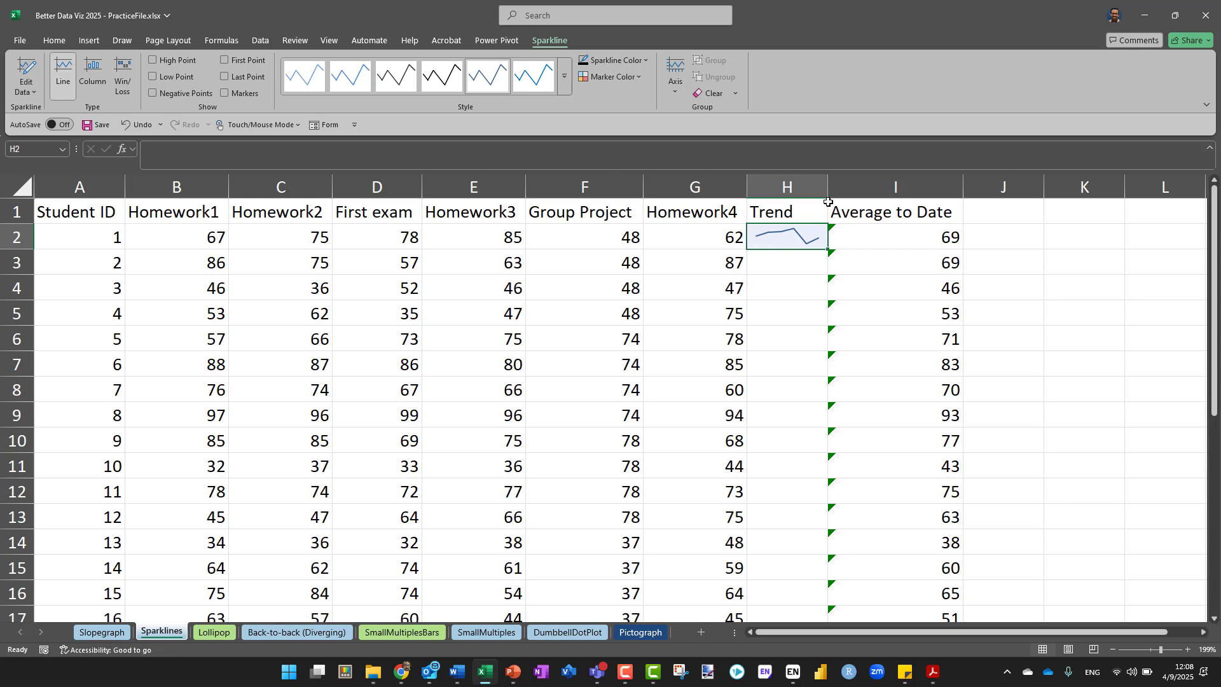
Widen the Trend column, fill the sparkline from H2 down to H29, and review the results
drag(830, 185, 902, 185)
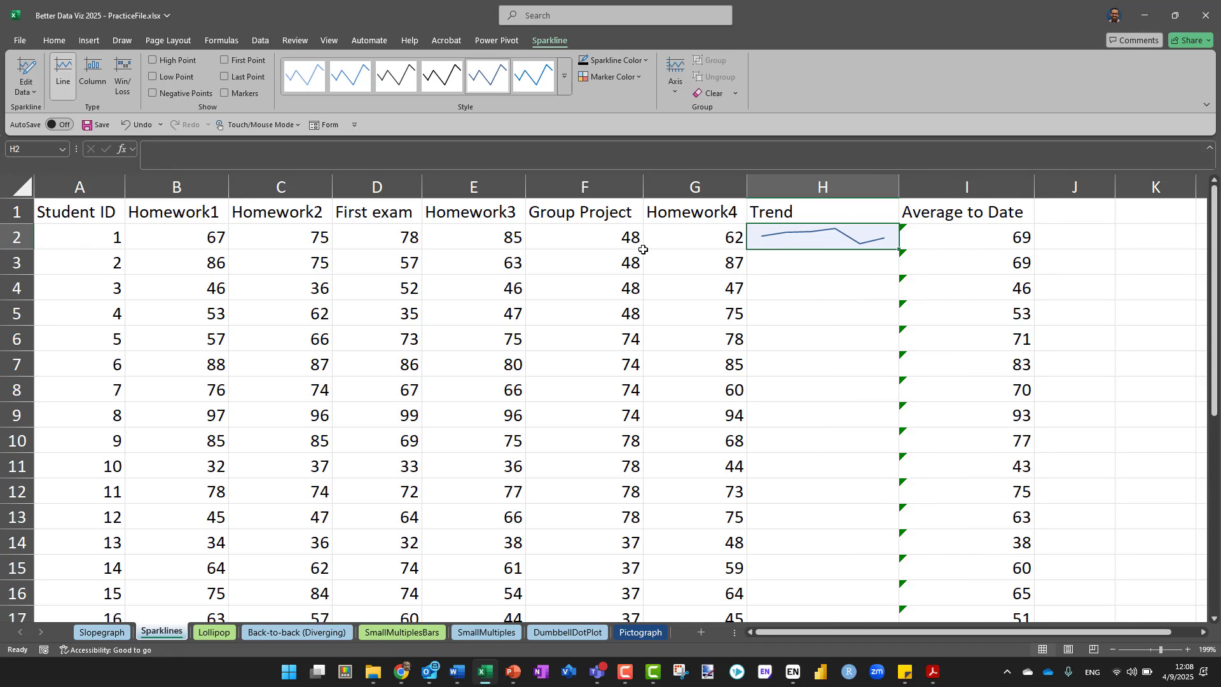
drag(891, 181, 871, 181)
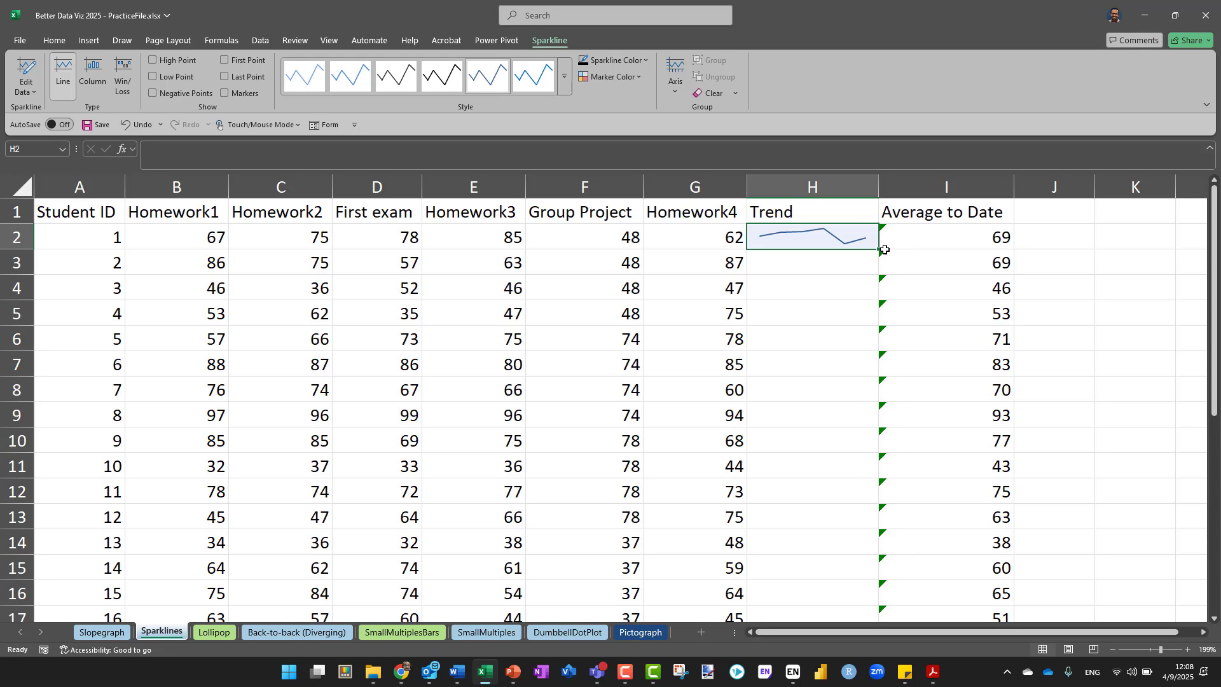
drag(881, 250, 832, 589)
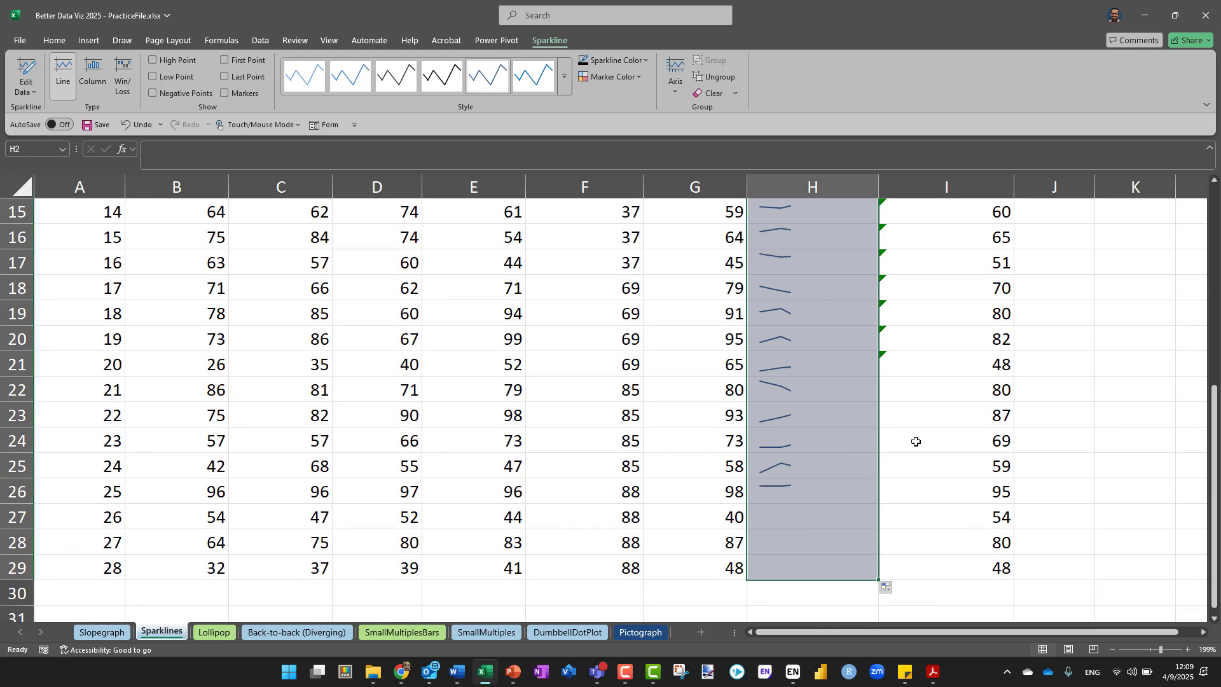
scroll(901, 411, up, 3)
scroll(902, 411, up, 2)
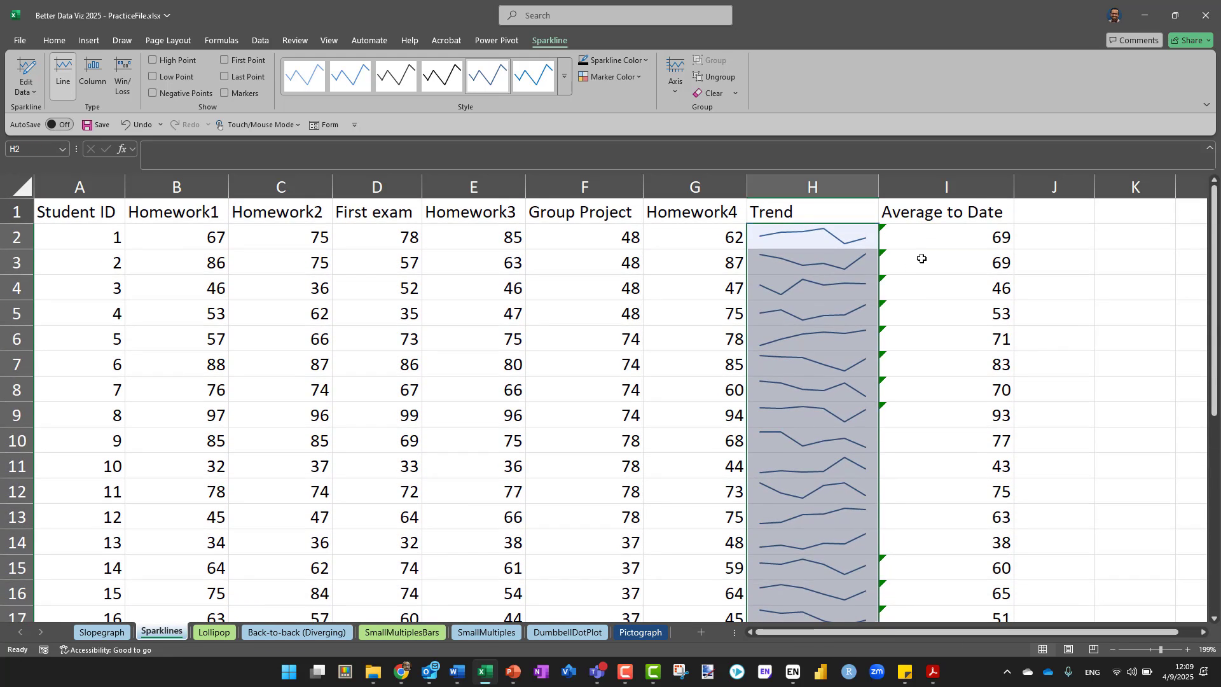
click(921, 260)
click(1074, 283)
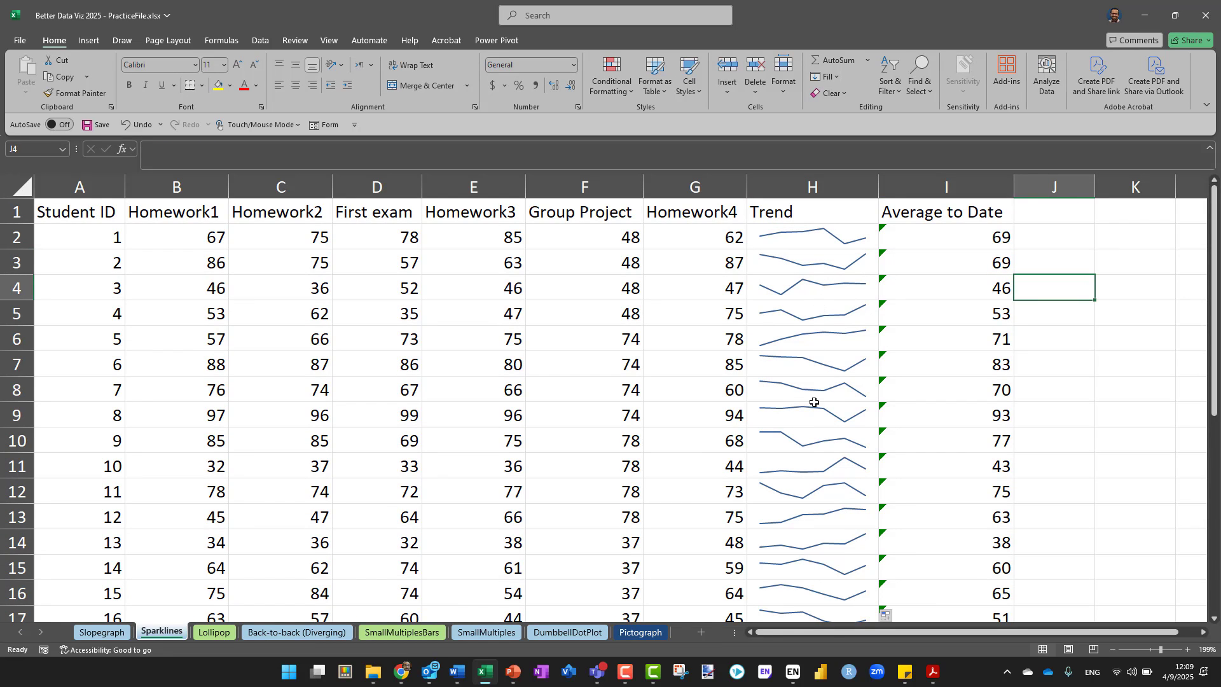
scroll(814, 416, down, 1)
scroll(813, 414, up, 1)
scroll(842, 419, down, 6)
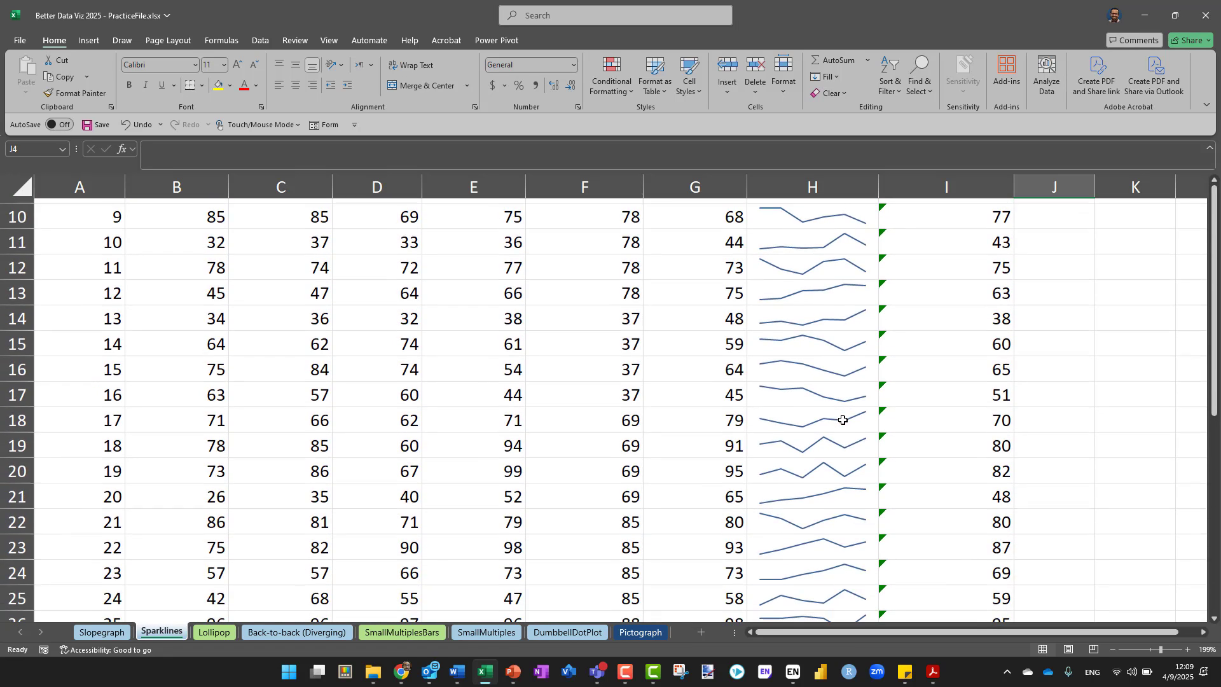
scroll(843, 419, up, 6)
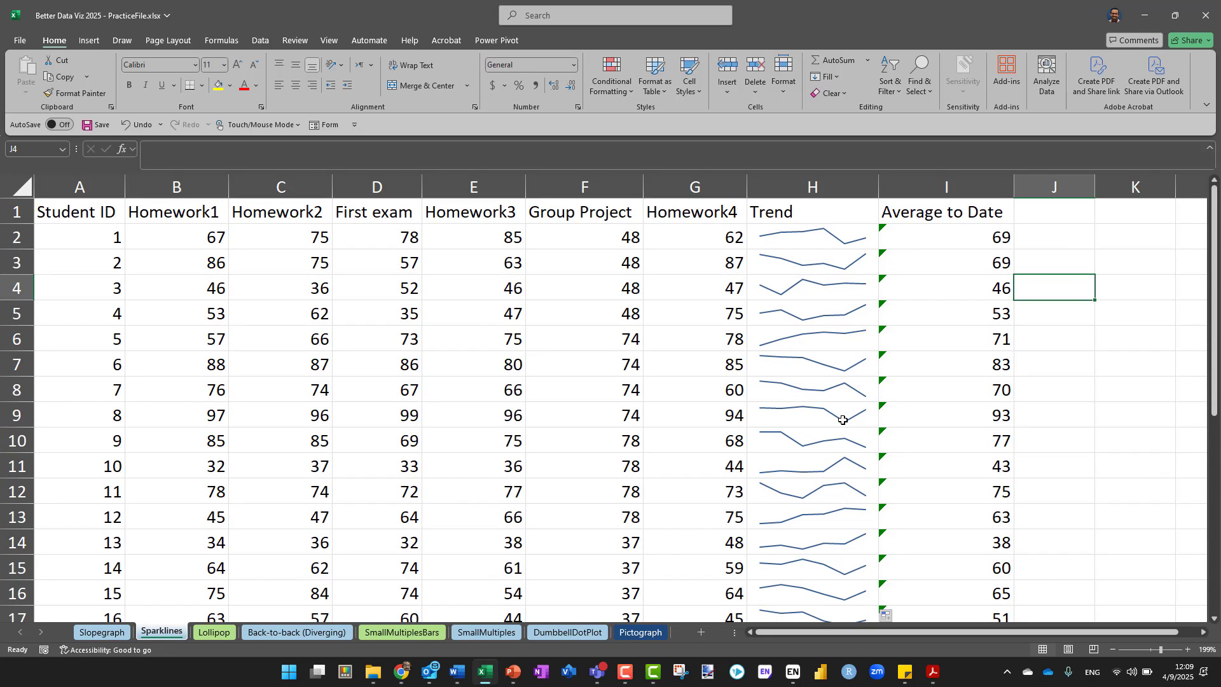
Mark the low points on the Trend sparklines, trying the high point markers and leaving them off
click(821, 246)
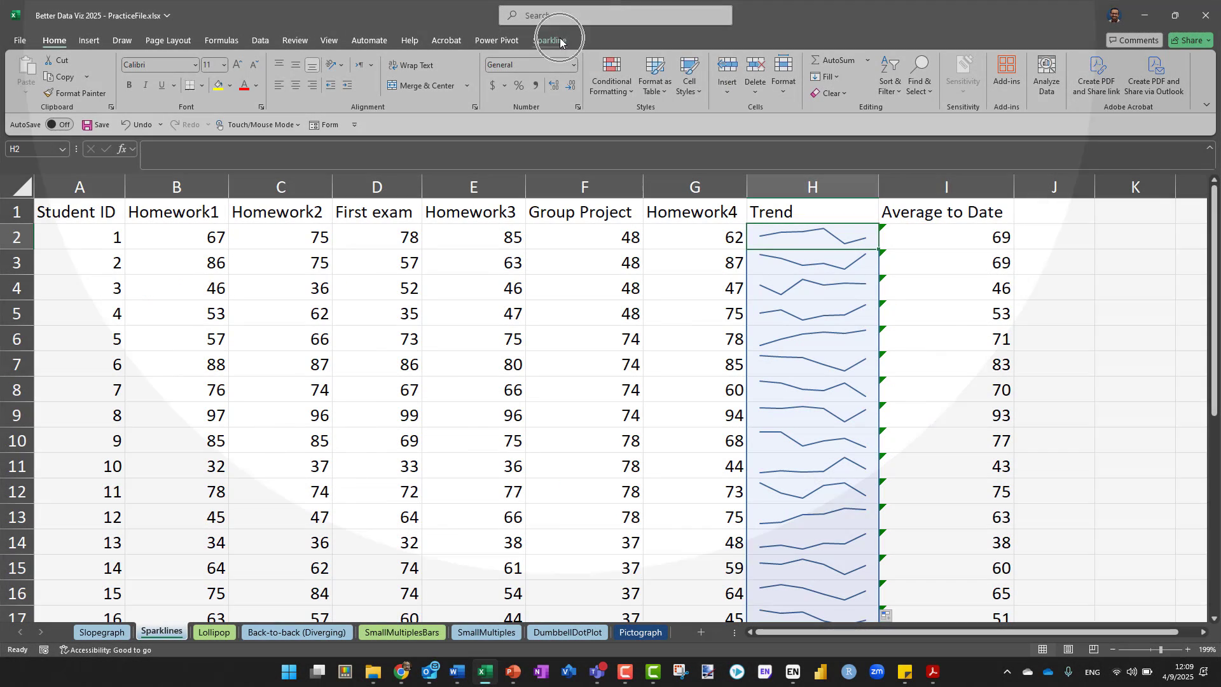
click(551, 40)
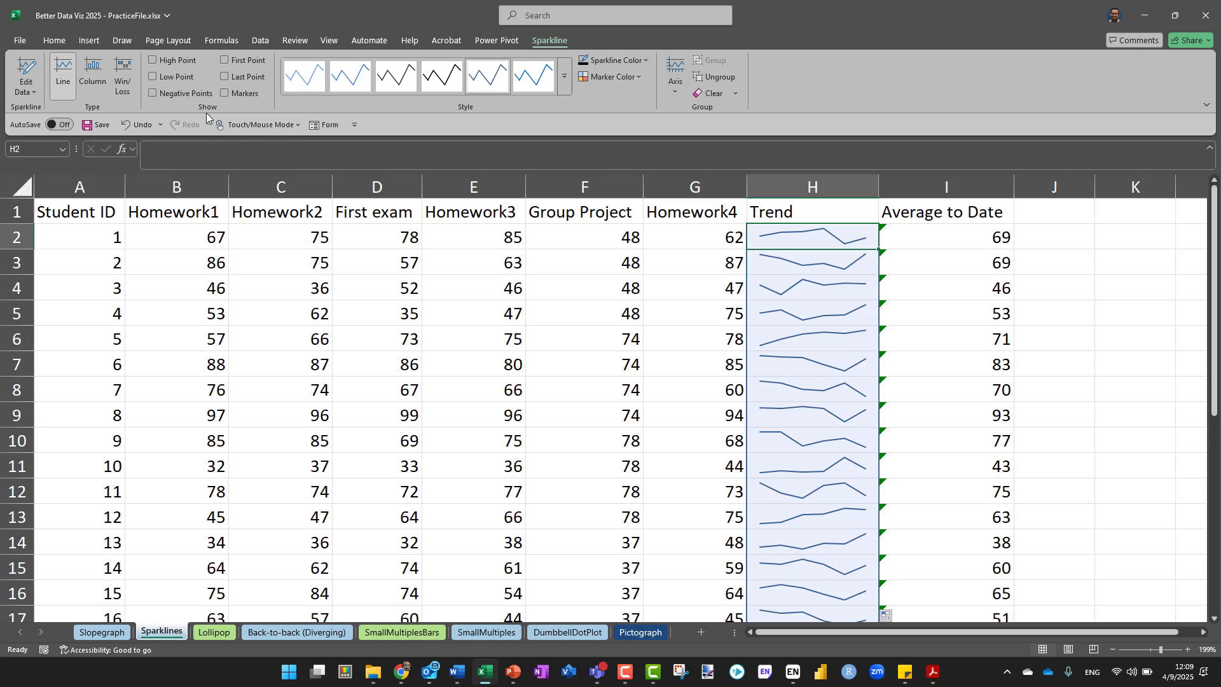
click(154, 79)
click(154, 61)
click(155, 62)
Try the Column and Win/Loss types on the Trend sparklines and switch back to Line
click(97, 97)
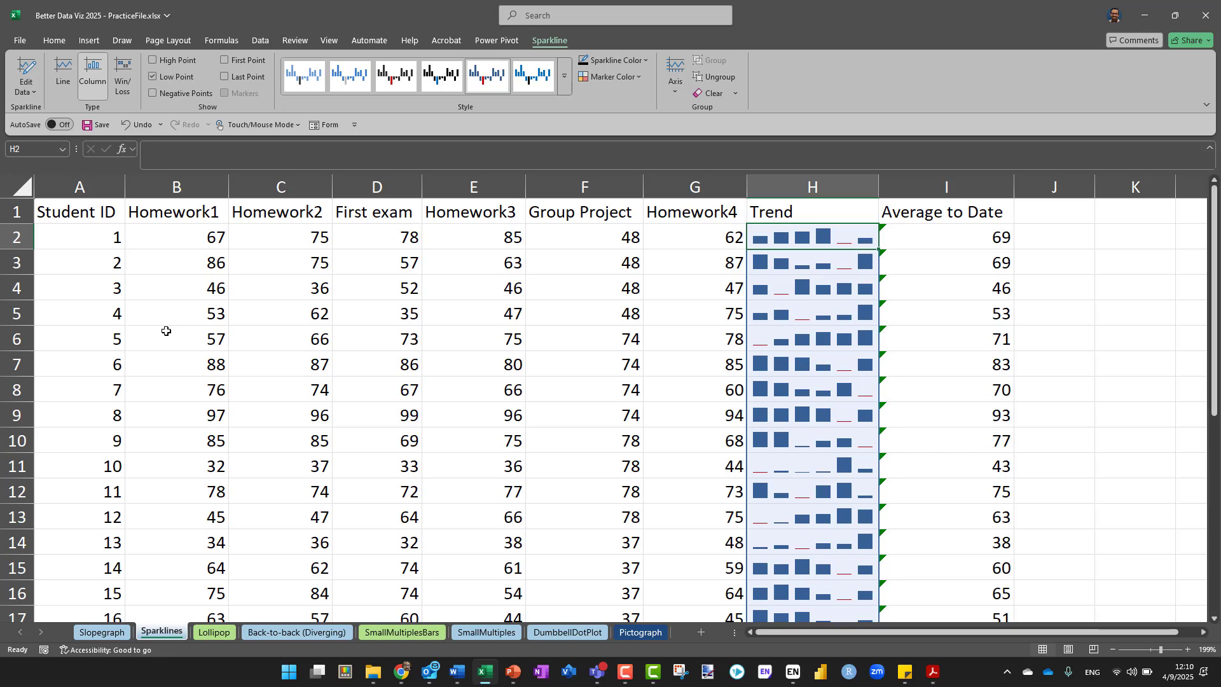
click(59, 79)
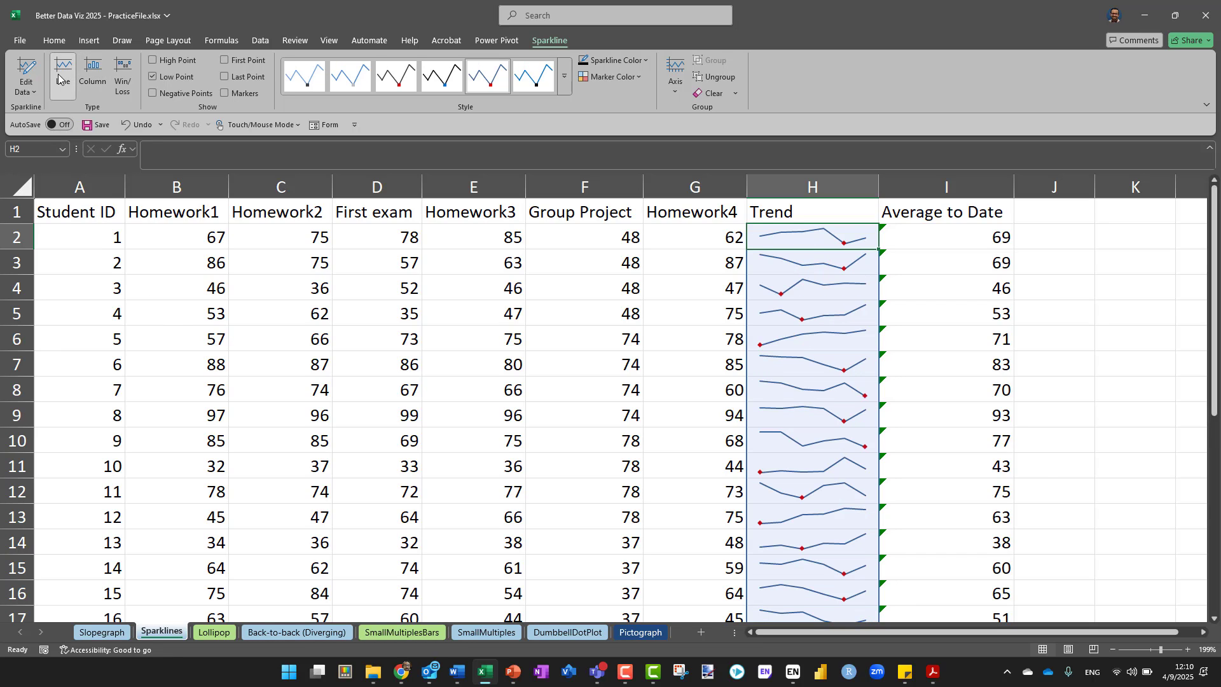
click(116, 83)
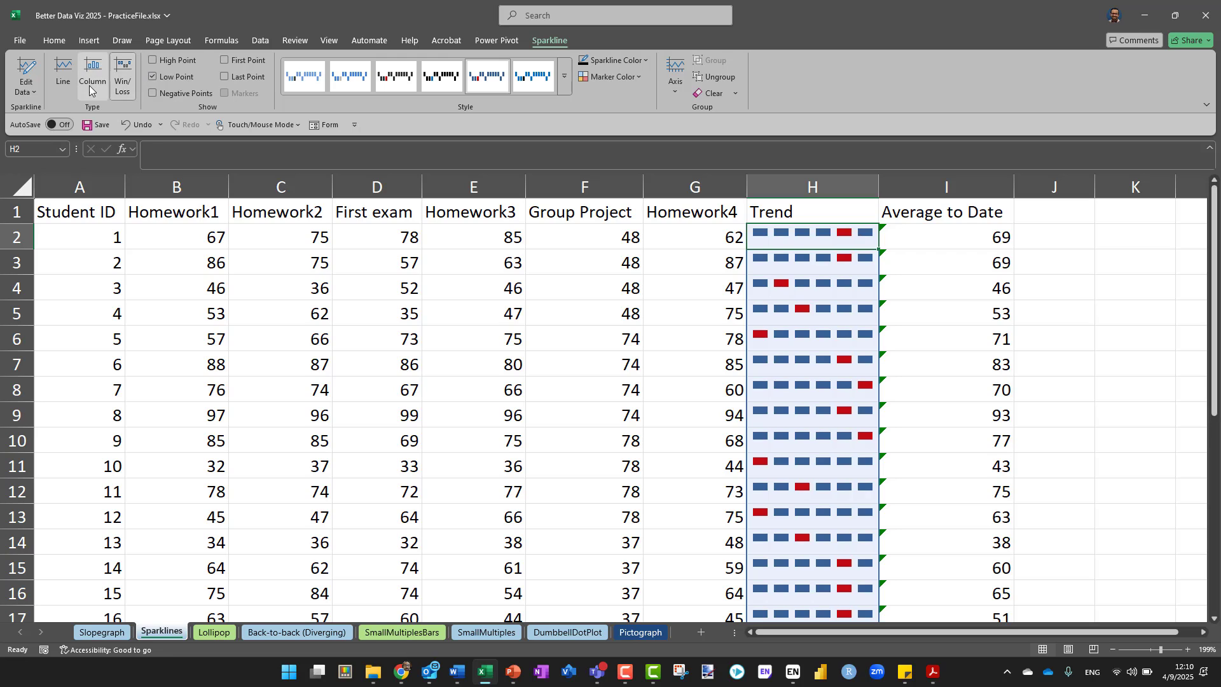
click(89, 90)
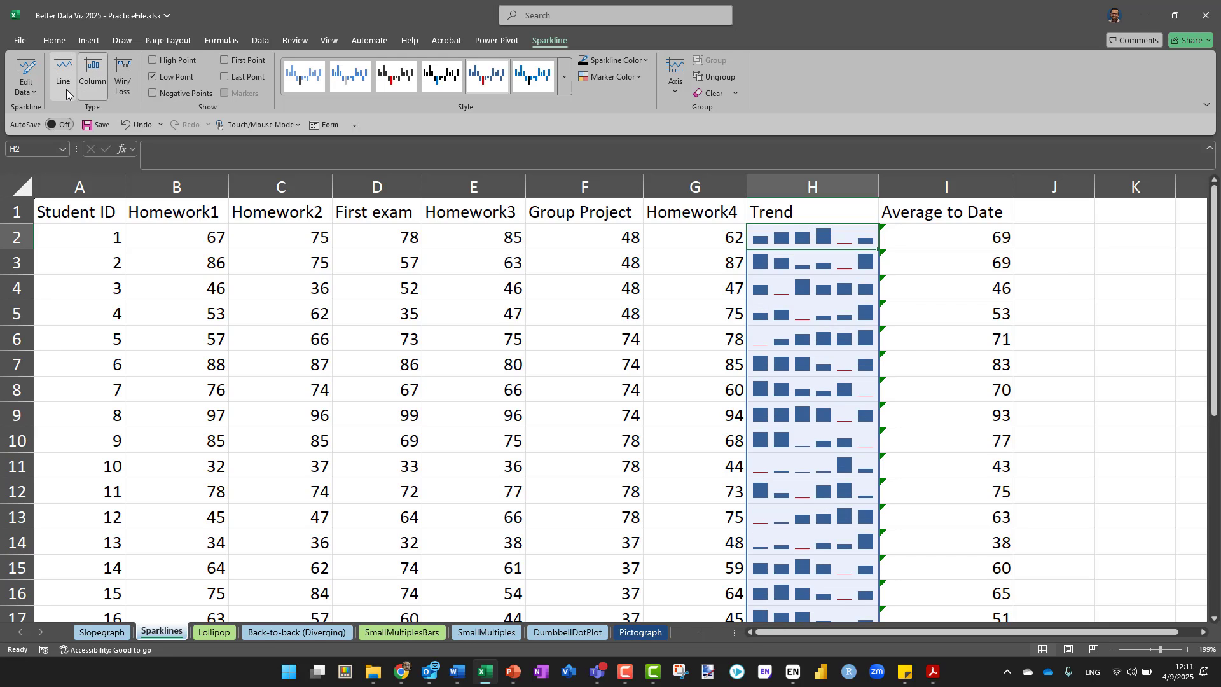
click(67, 89)
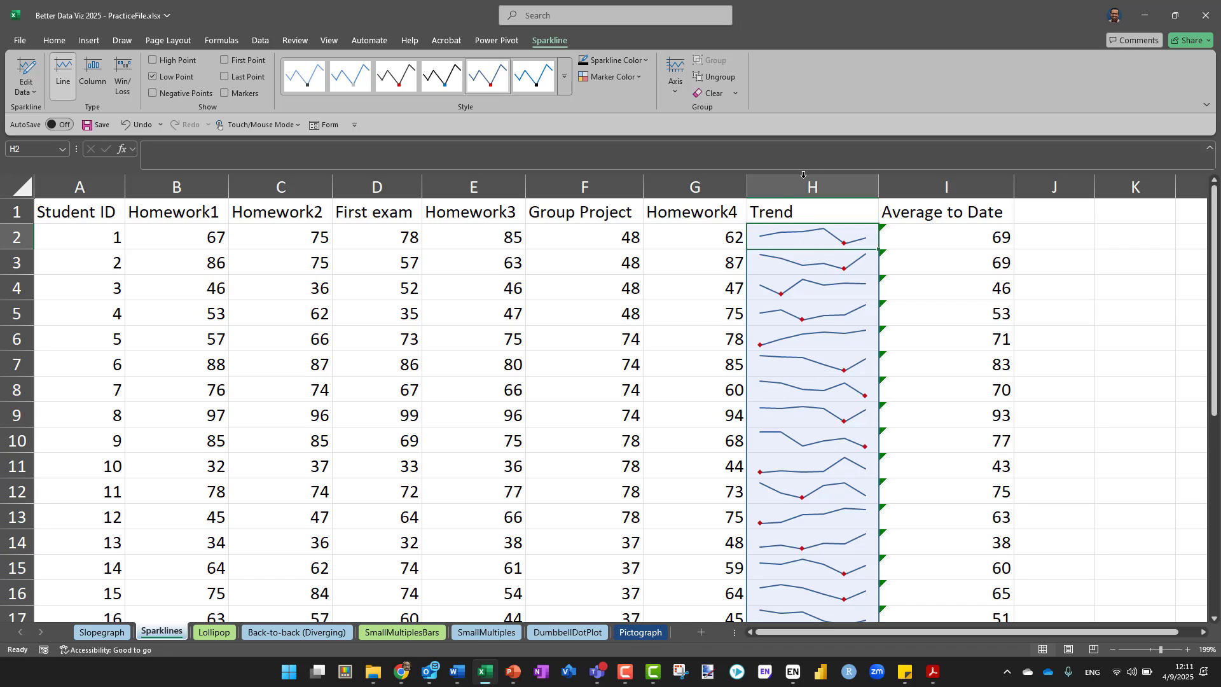
click(564, 80)
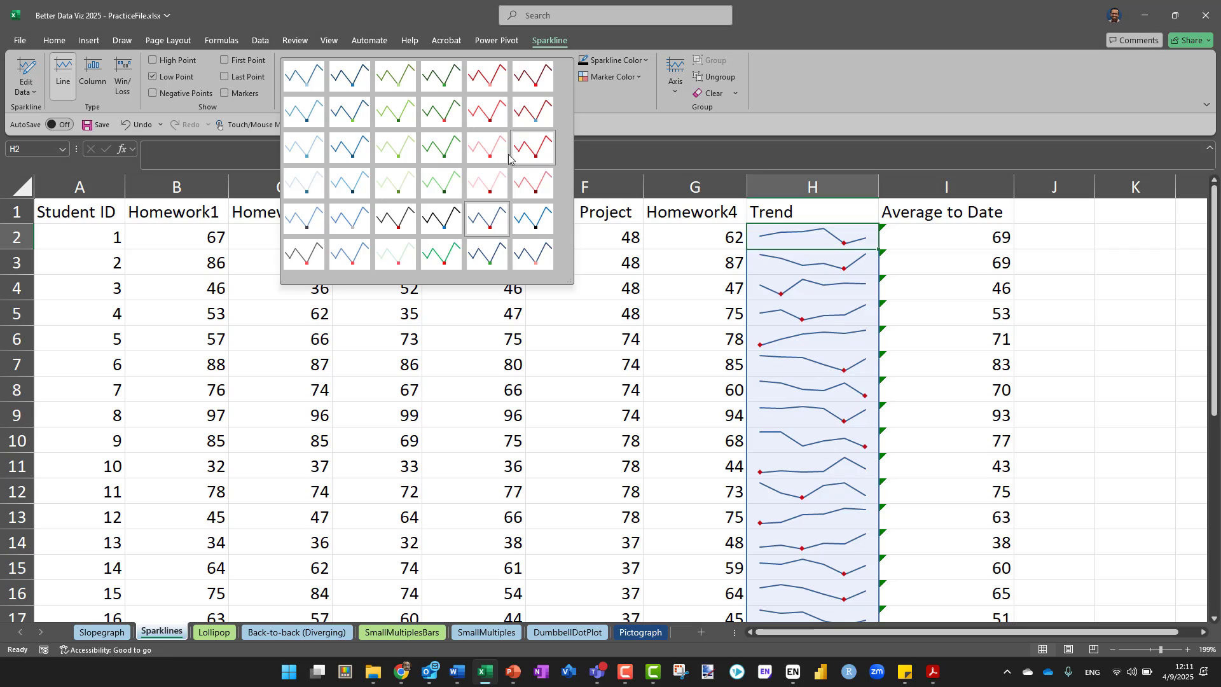
click(623, 103)
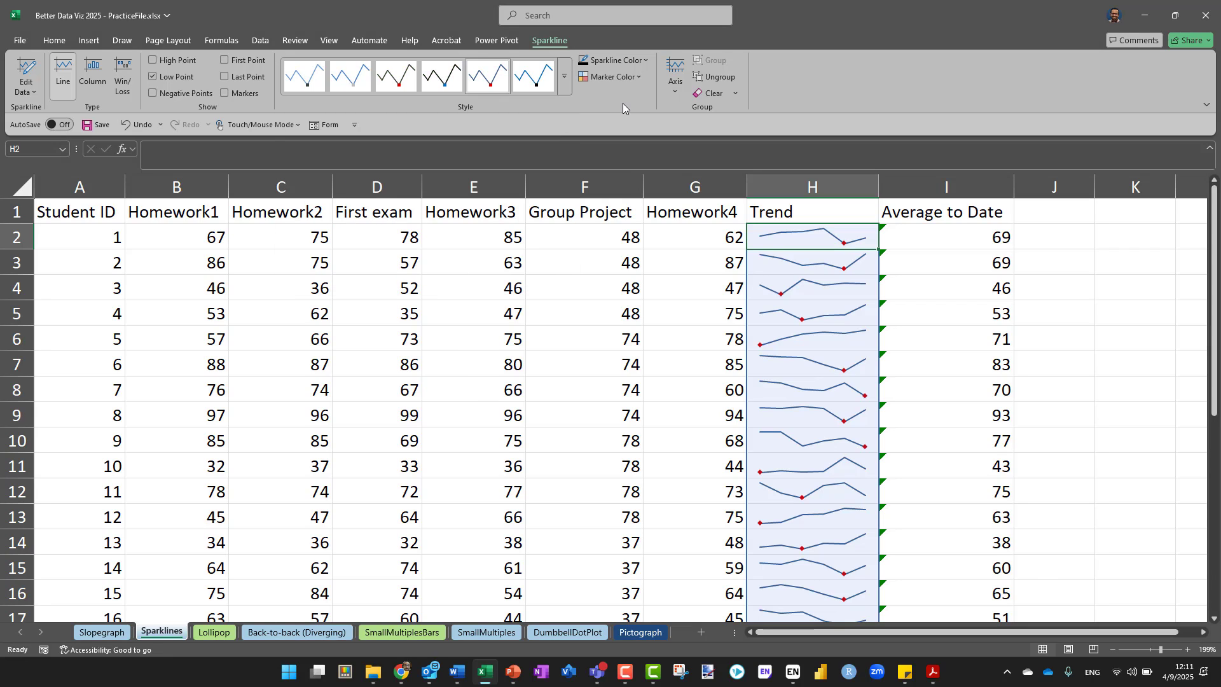
click(642, 74)
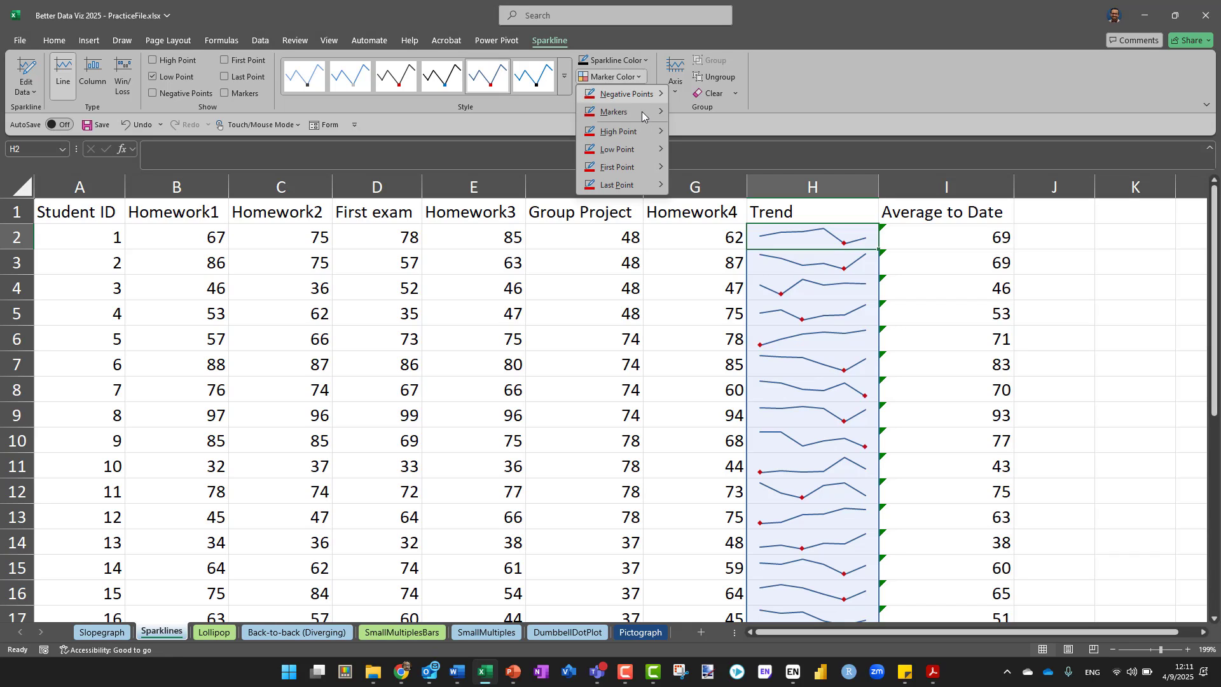
mouse_move(641, 150)
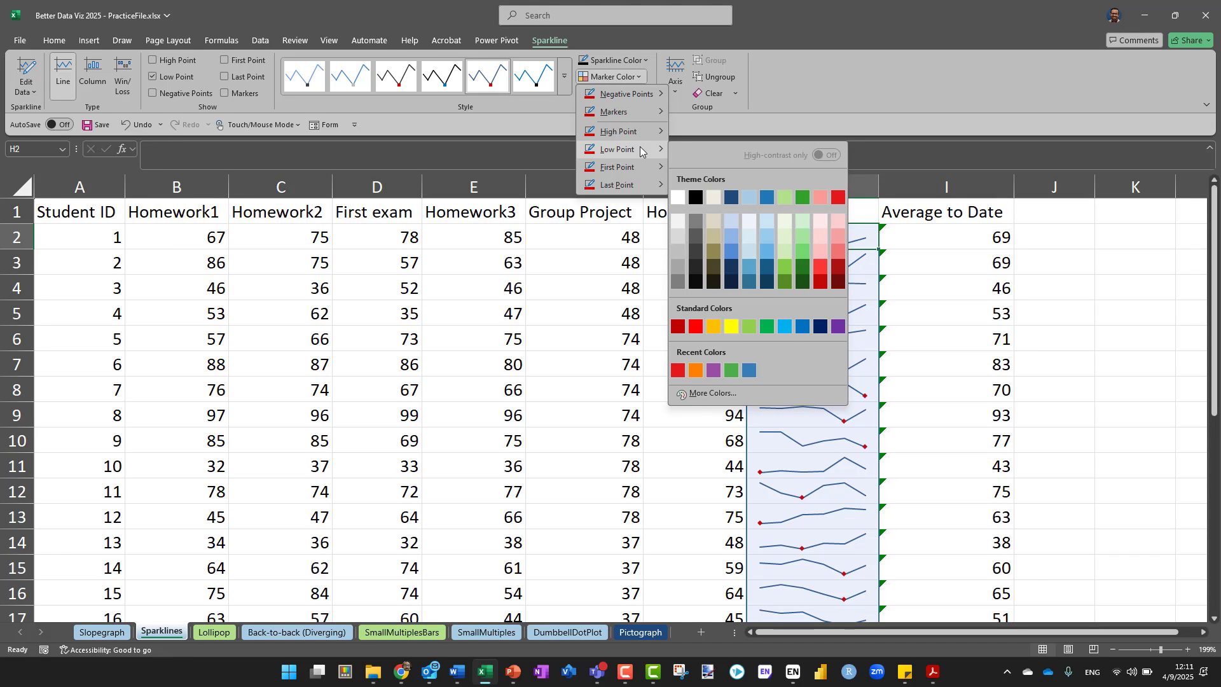
click(638, 59)
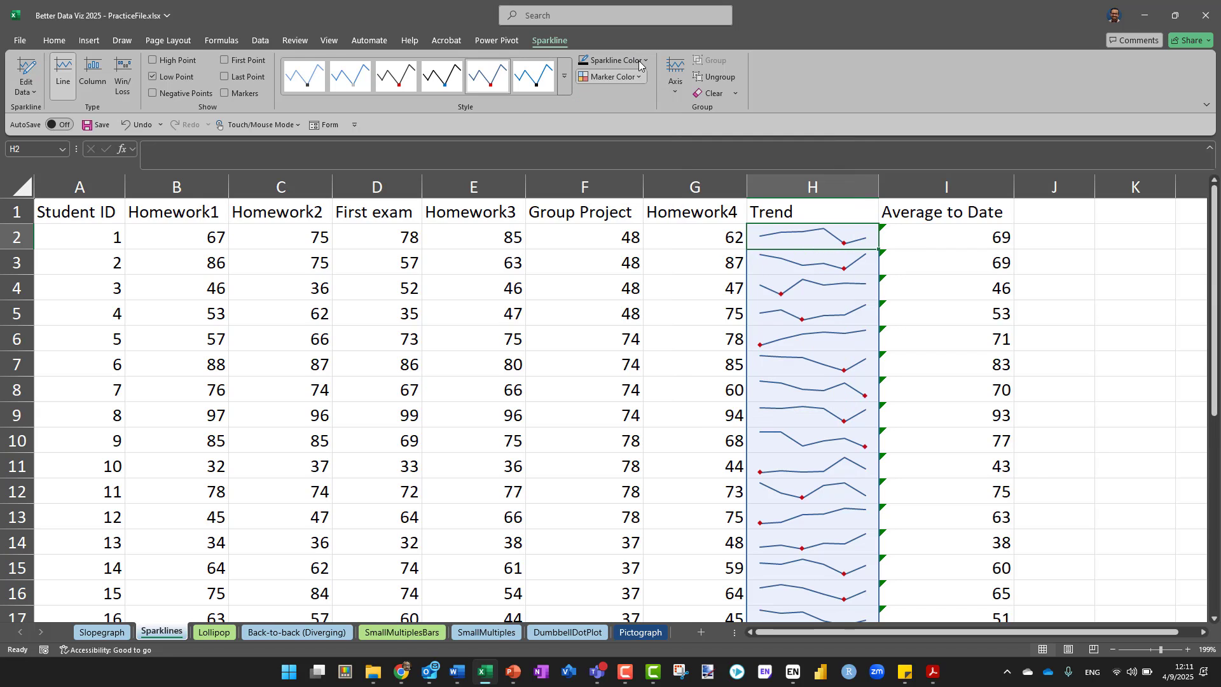
Recolor the Trend sparkline lines to the dark green theme color, trying blue first, and deselect them
click(638, 60)
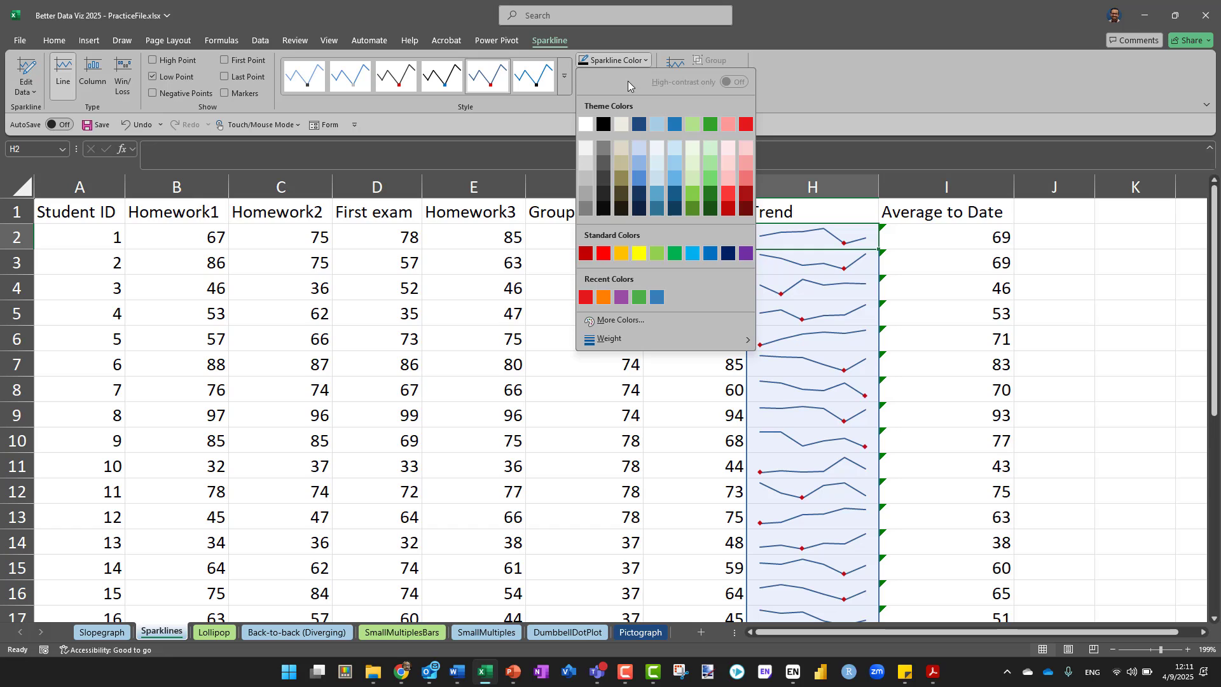
click(682, 125)
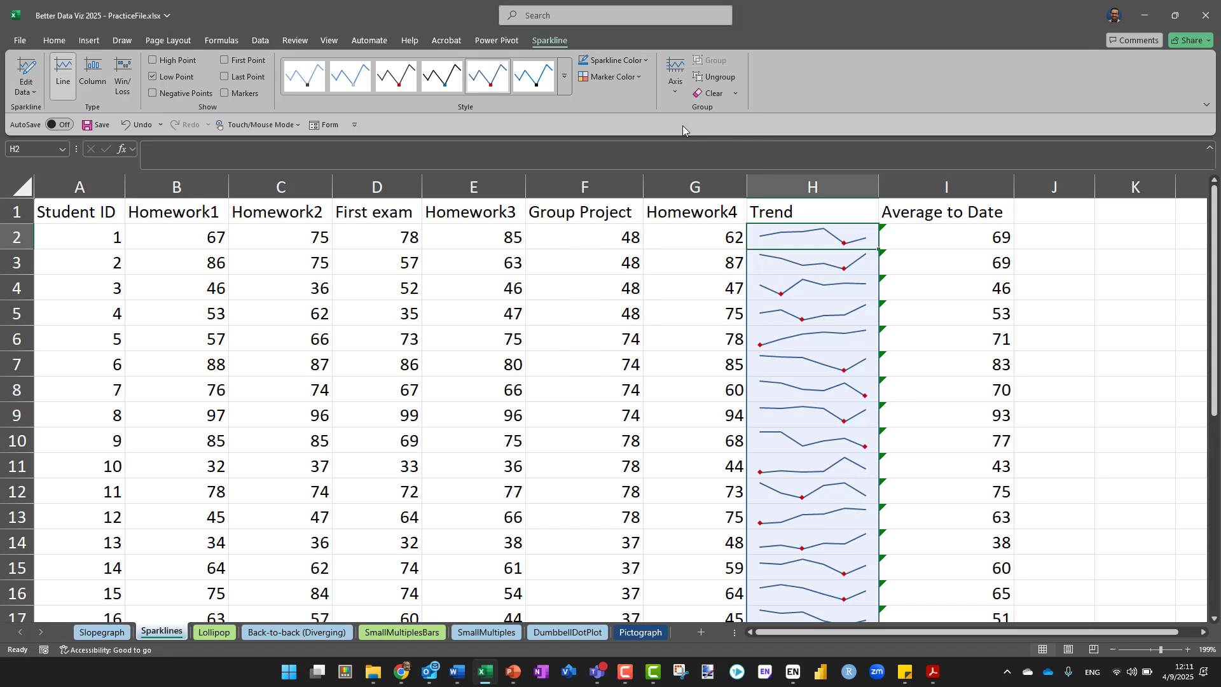
click(639, 60)
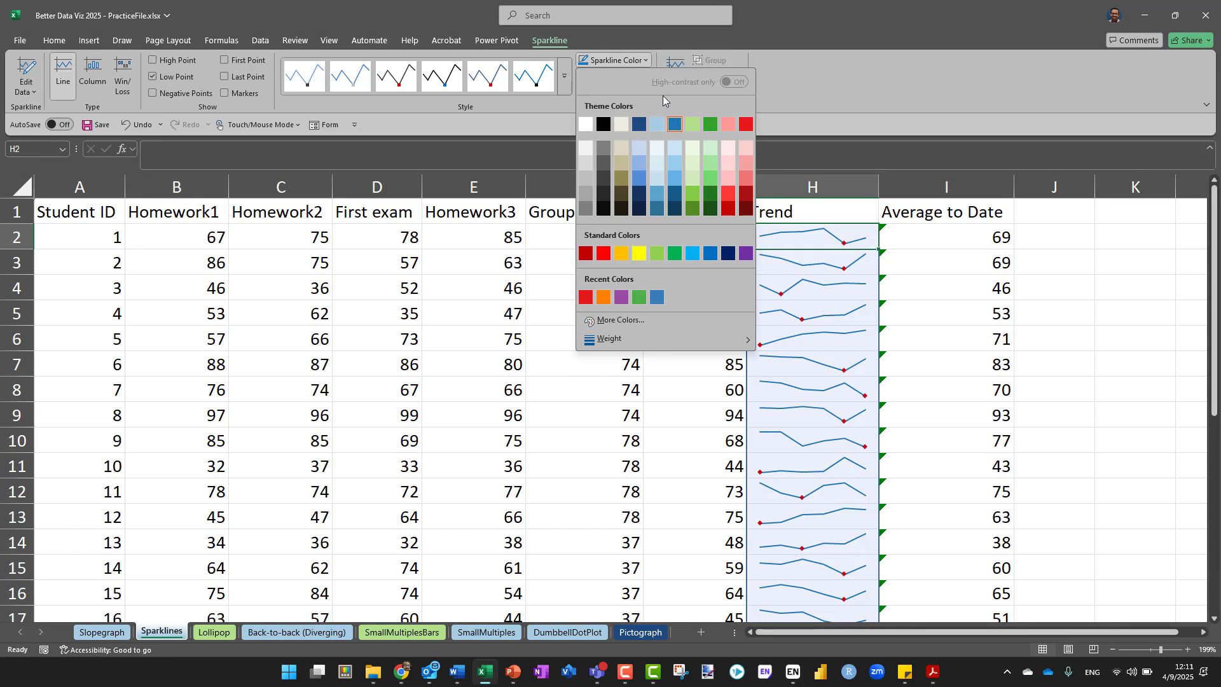
click(707, 124)
click(1034, 259)
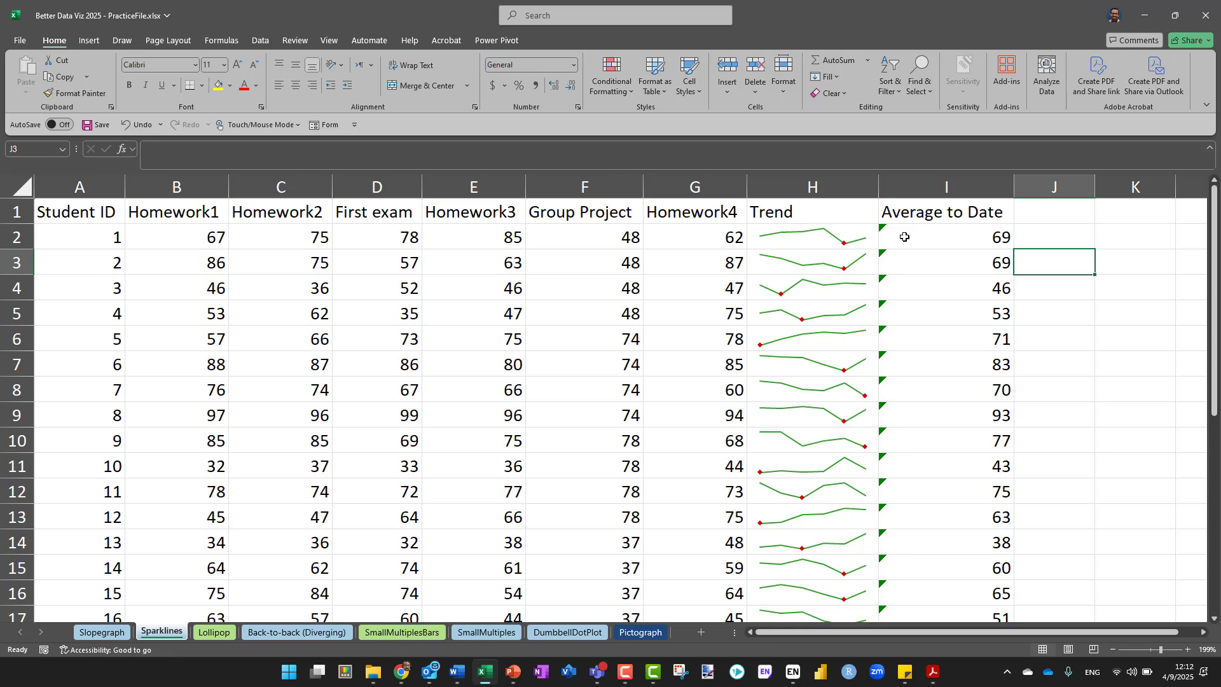
Start a new conditional formatting rule for cell I2 and set its format style to Icon Sets, trying the 3-Color Scale first
click(946, 230)
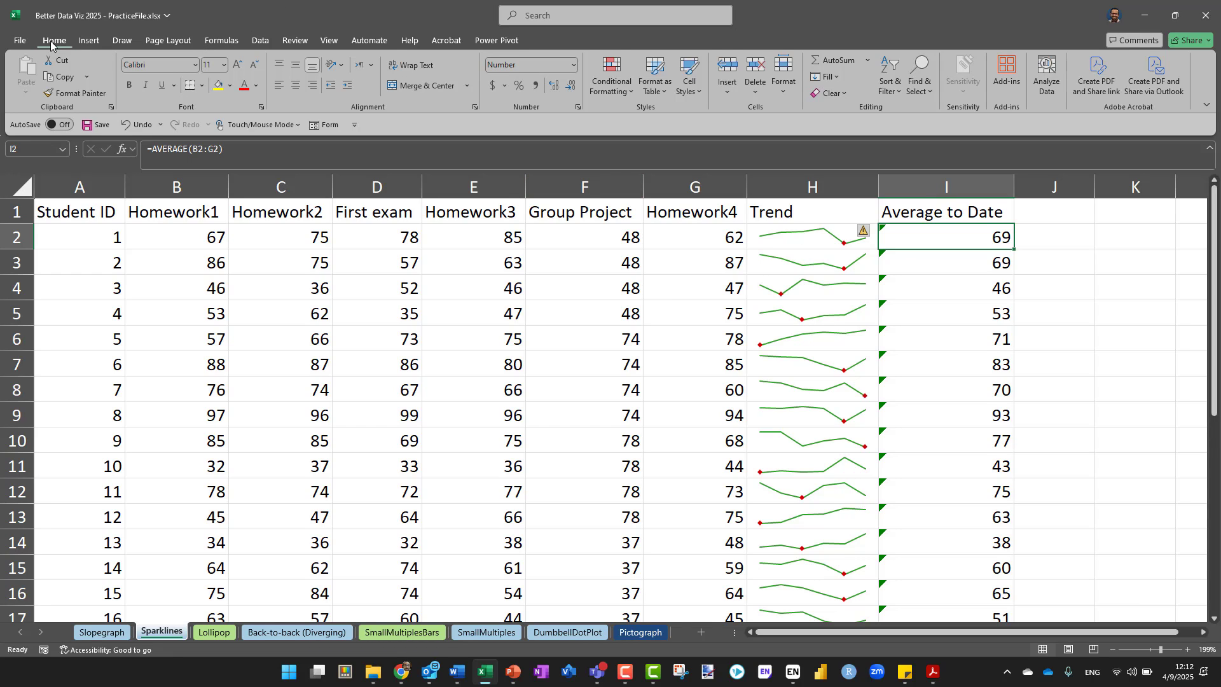
click(619, 94)
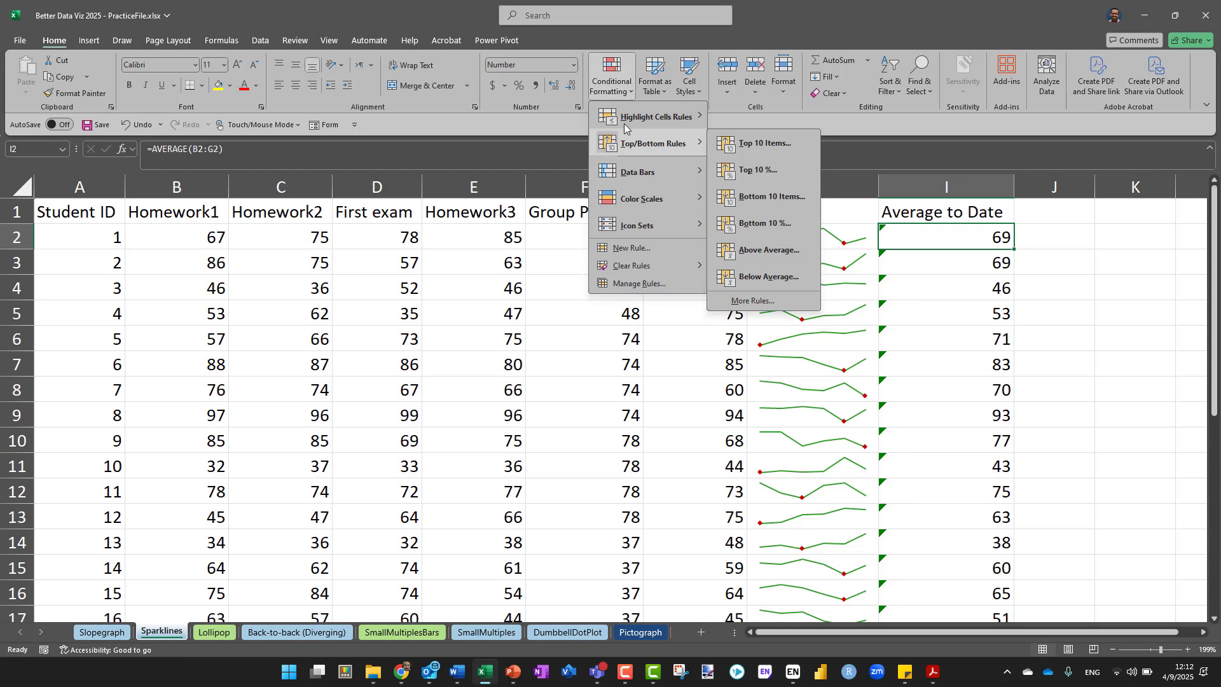
click(642, 249)
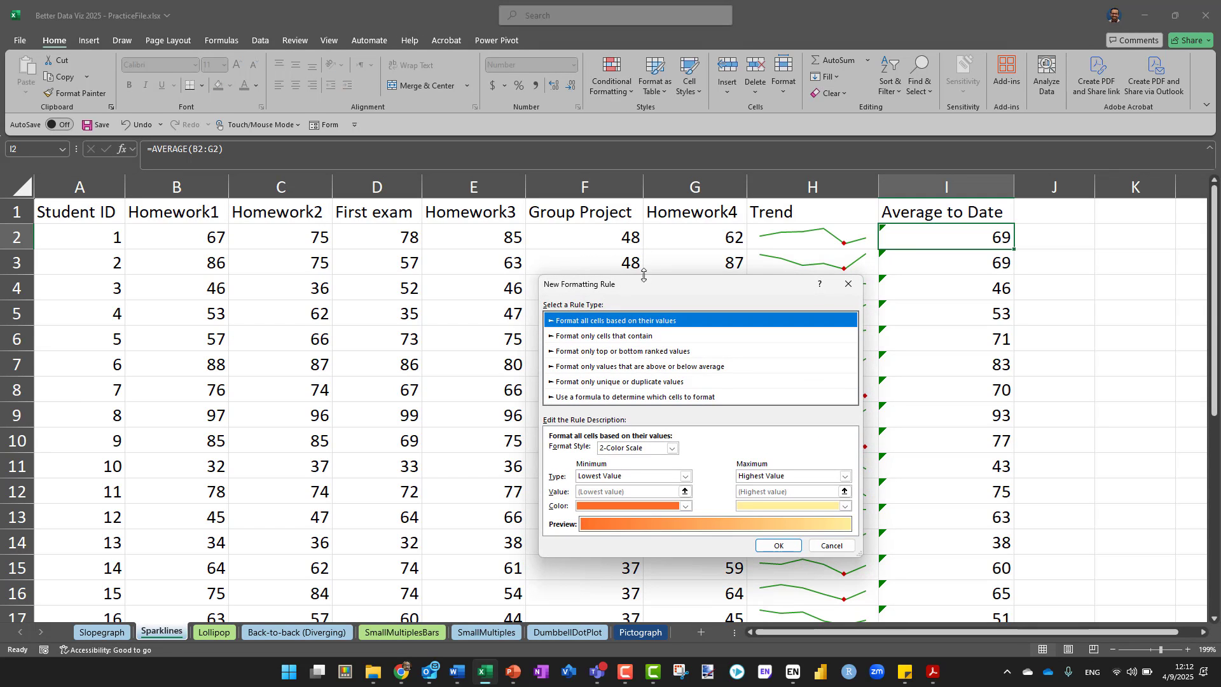
drag(644, 289, 568, 206)
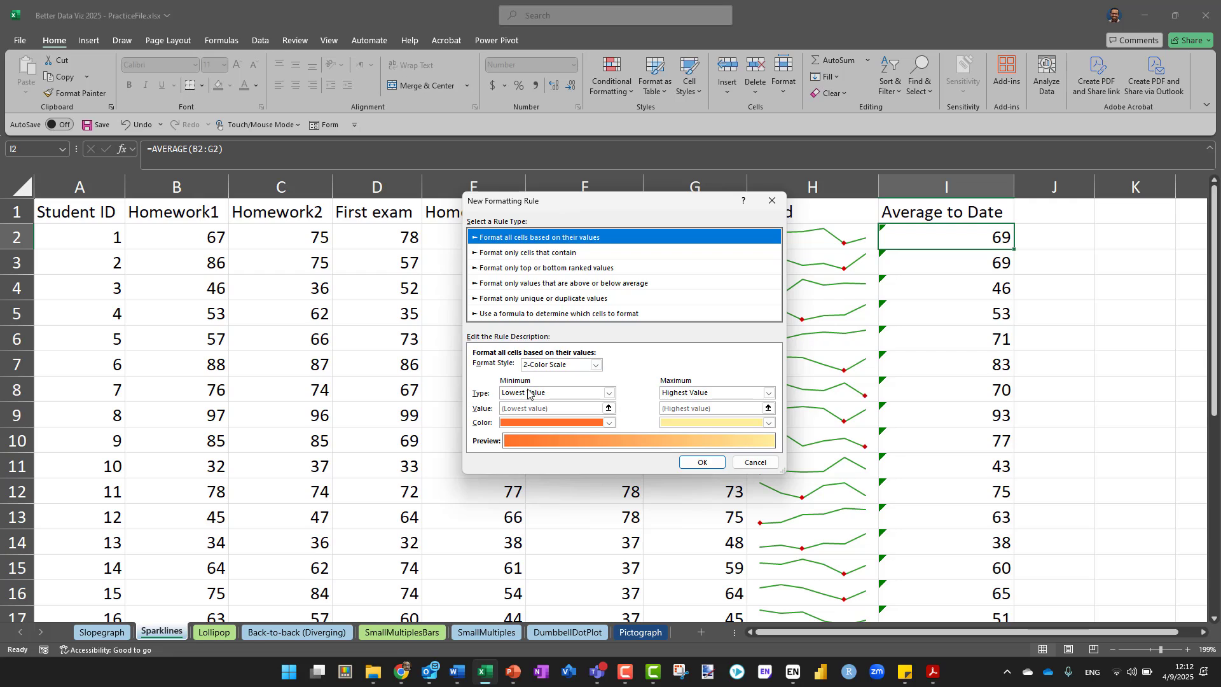
key(ctrl)
click(575, 364)
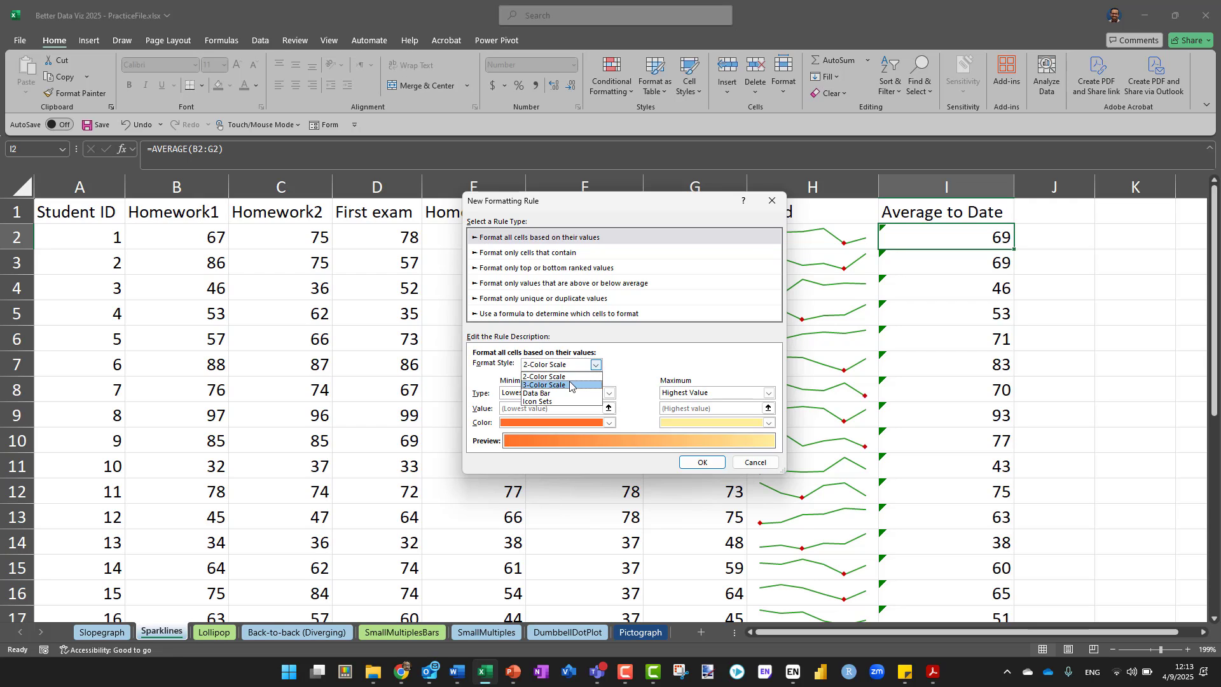
click(571, 386)
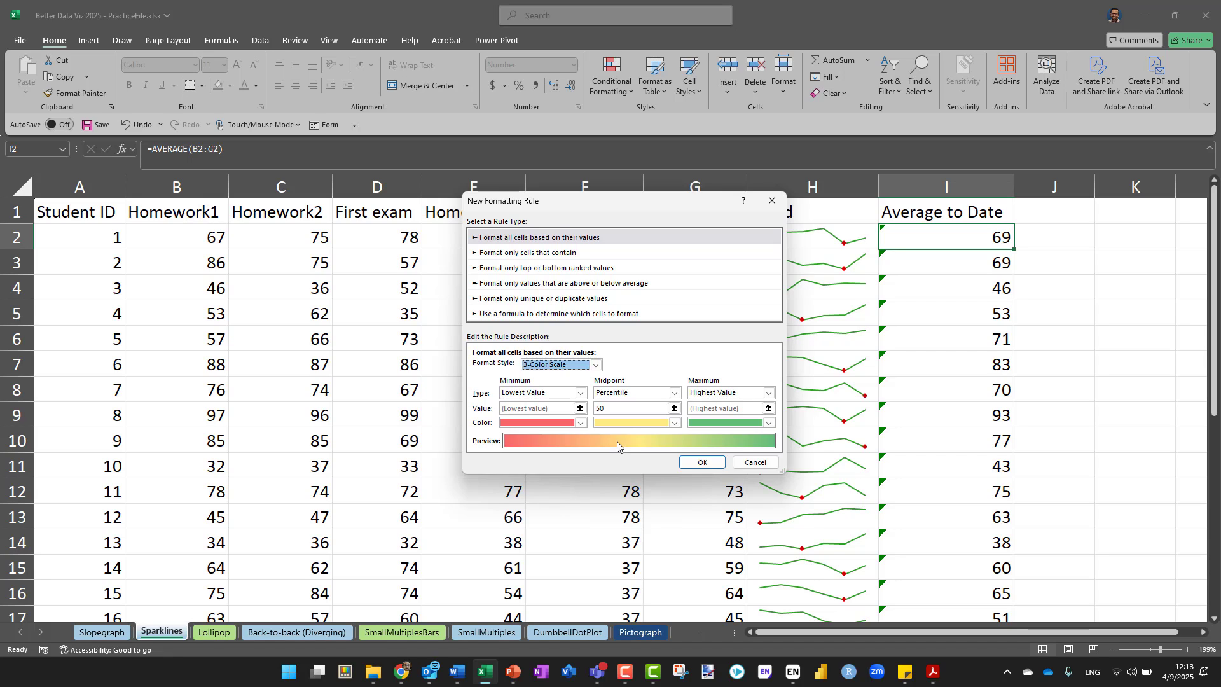
click(561, 366)
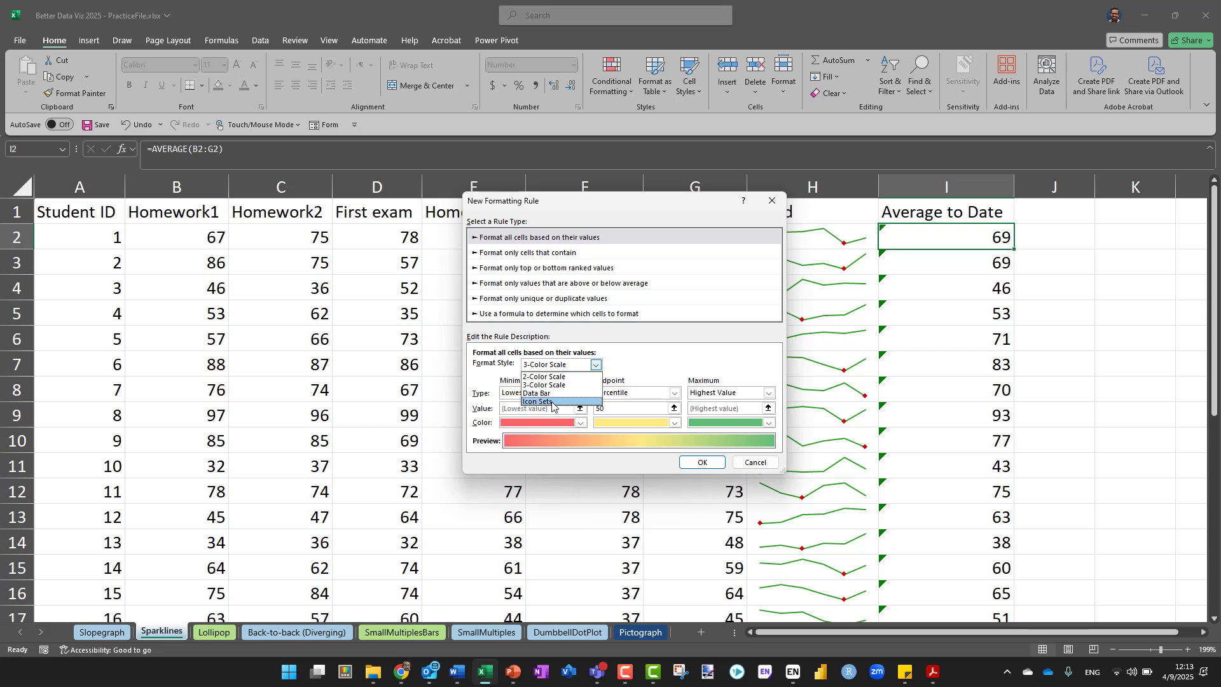
click(552, 402)
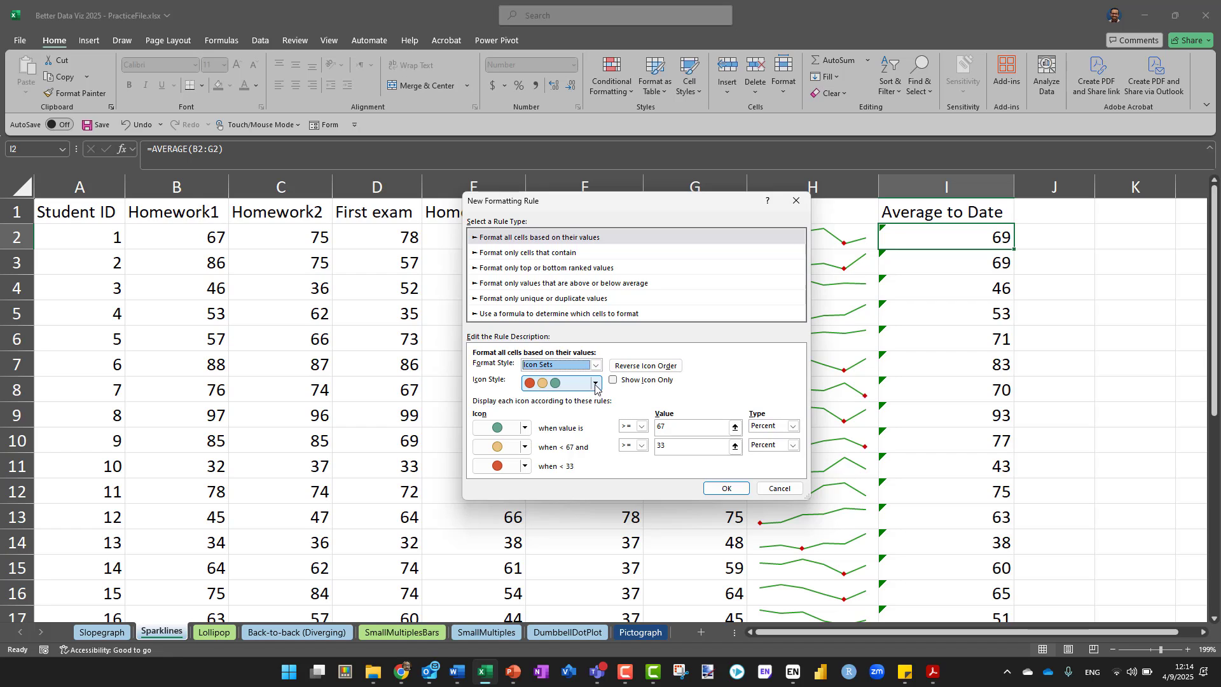
Browse the icon styles, keep the three traffic light circles, and set the highest range's icon to No Cell Icon
click(596, 384)
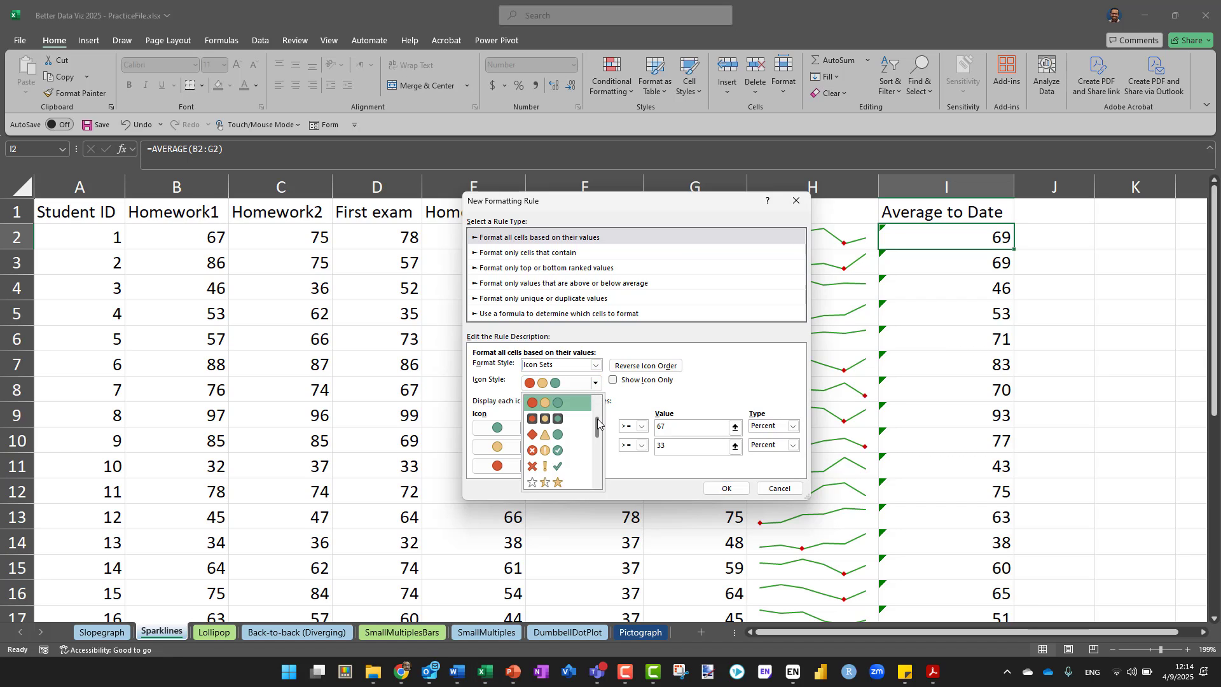
scroll(598, 422, up, 2)
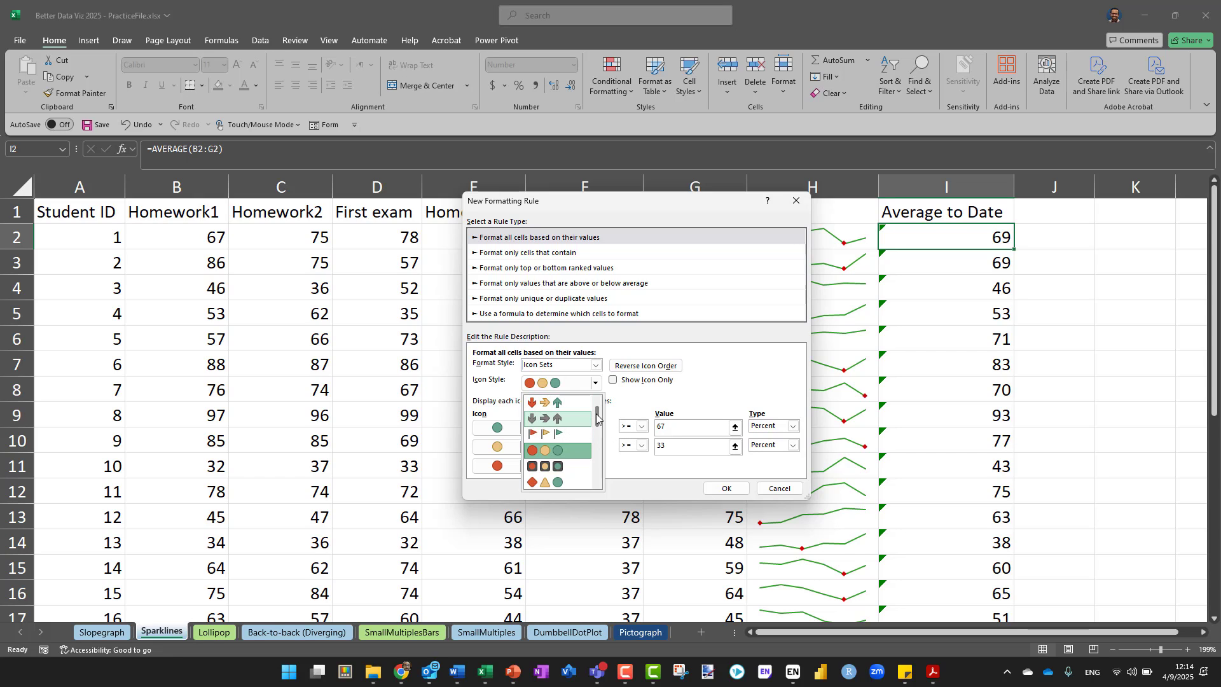
drag(598, 417, 597, 455)
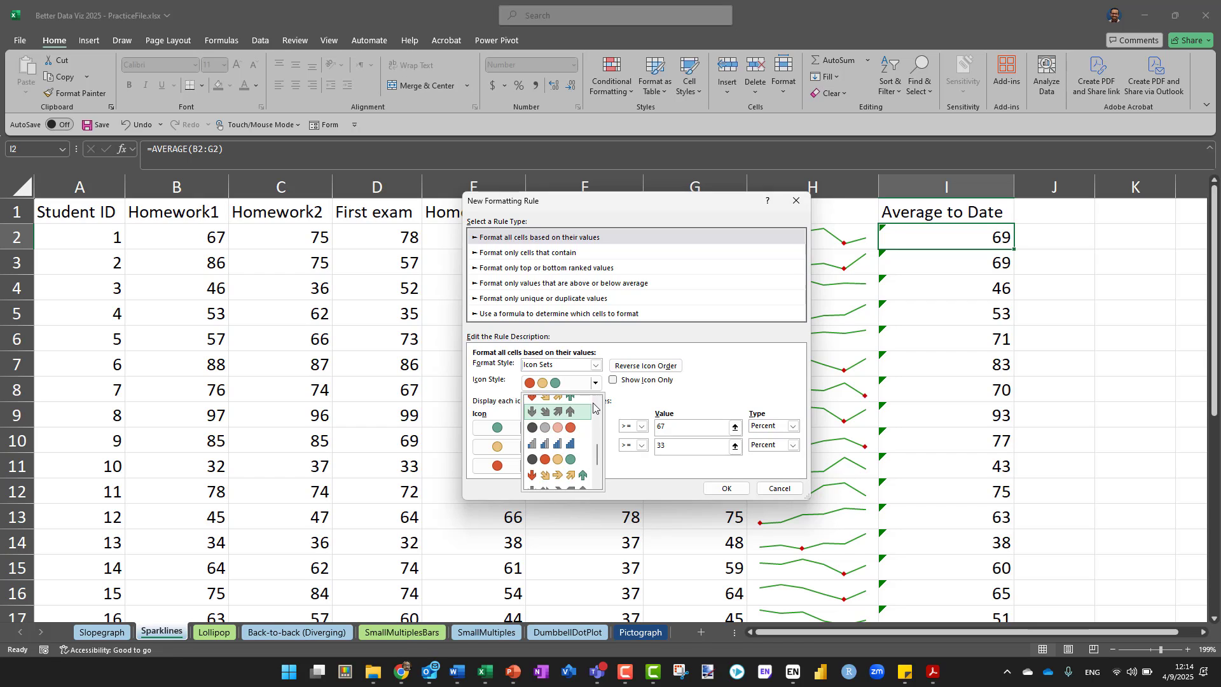
drag(595, 456, 594, 391)
click(557, 450)
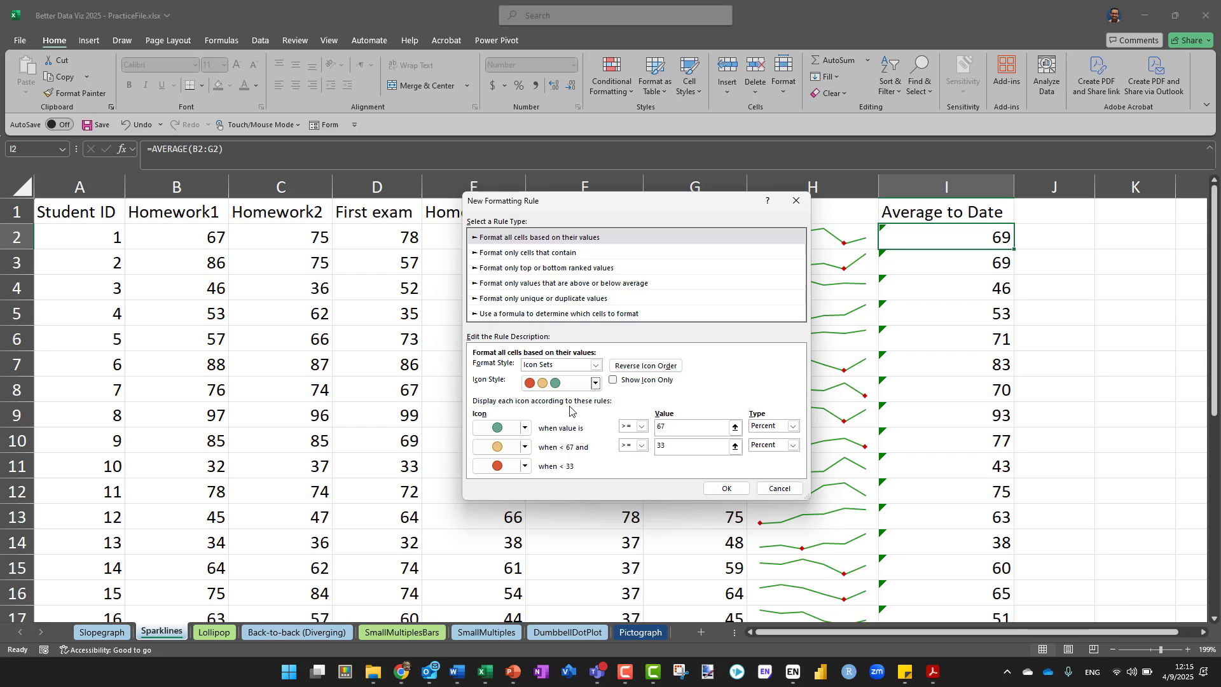
click(525, 429)
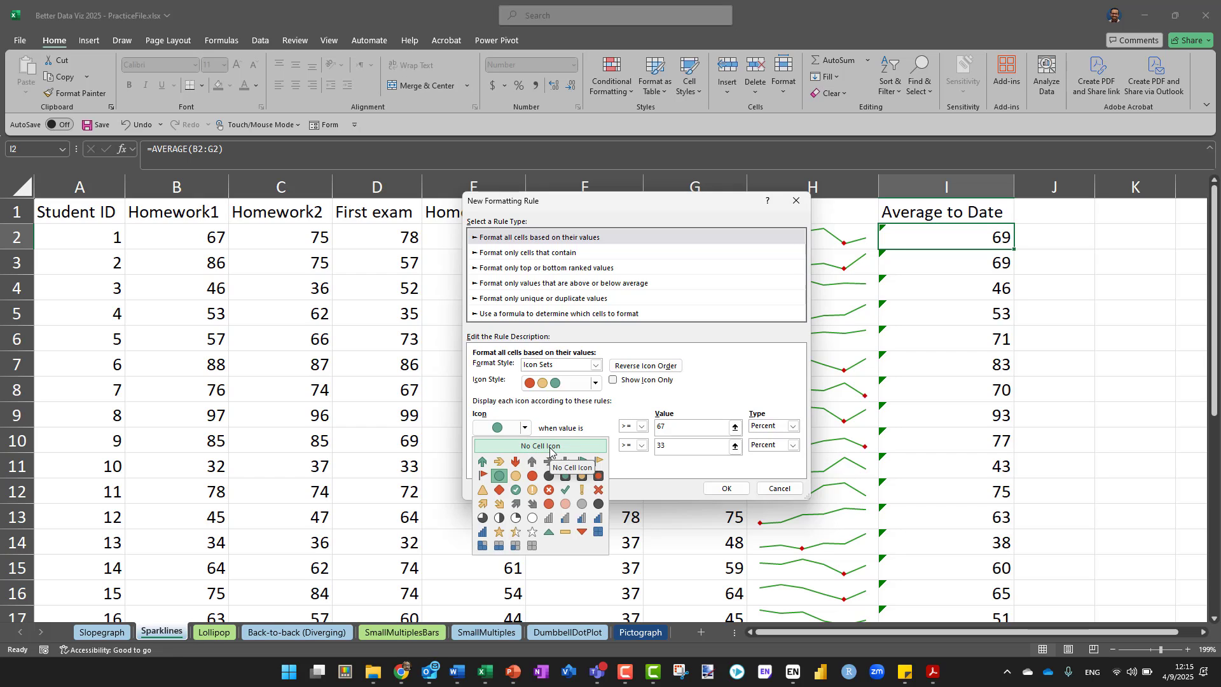
click(530, 447)
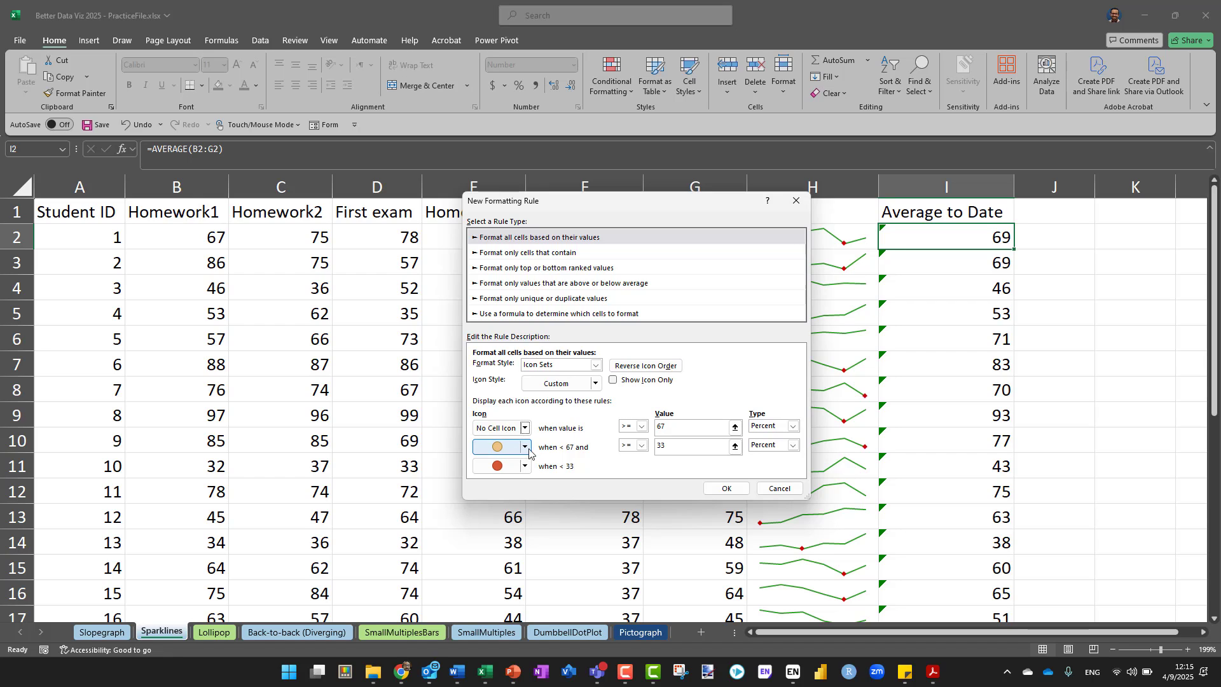
Set the yellow icon's threshold to 70 percent with the >= operator, trying > first
click(642, 446)
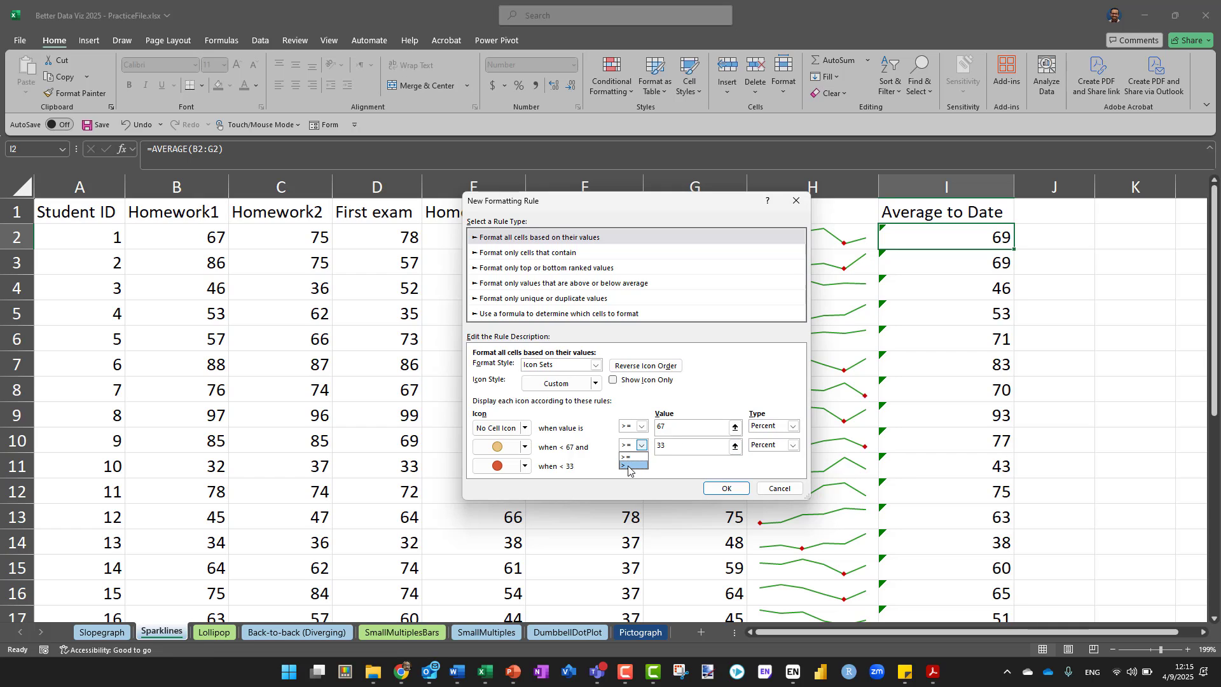
click(628, 466)
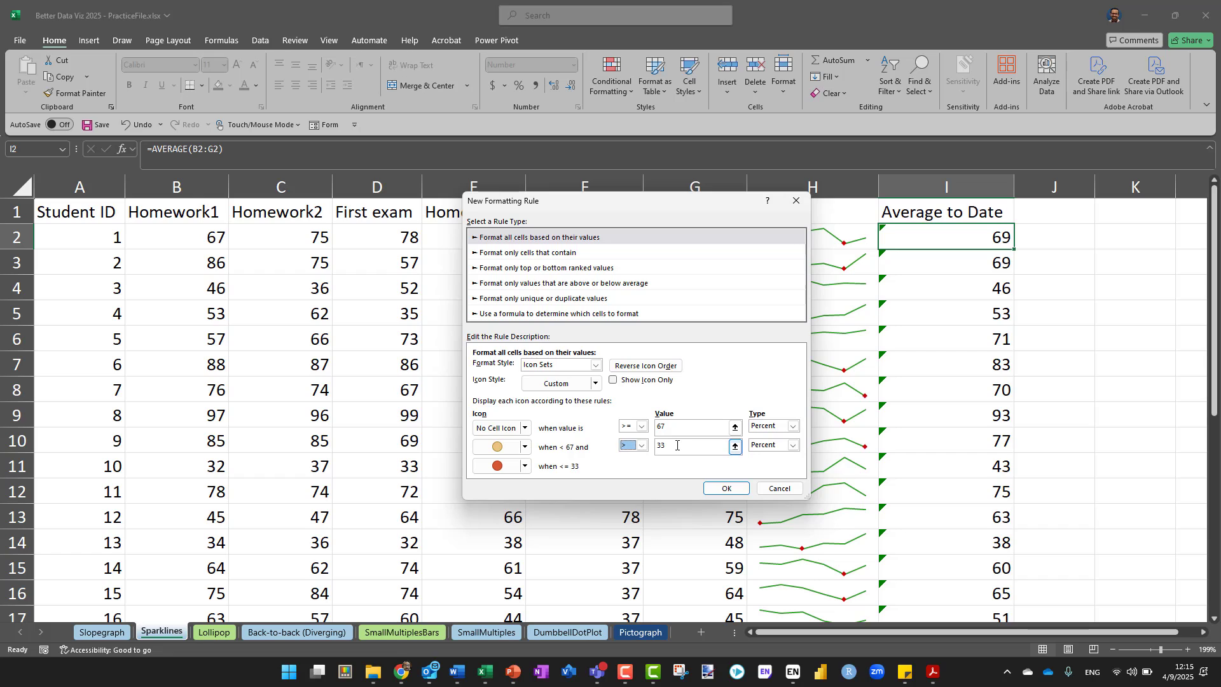
click(677, 446)
text(70)
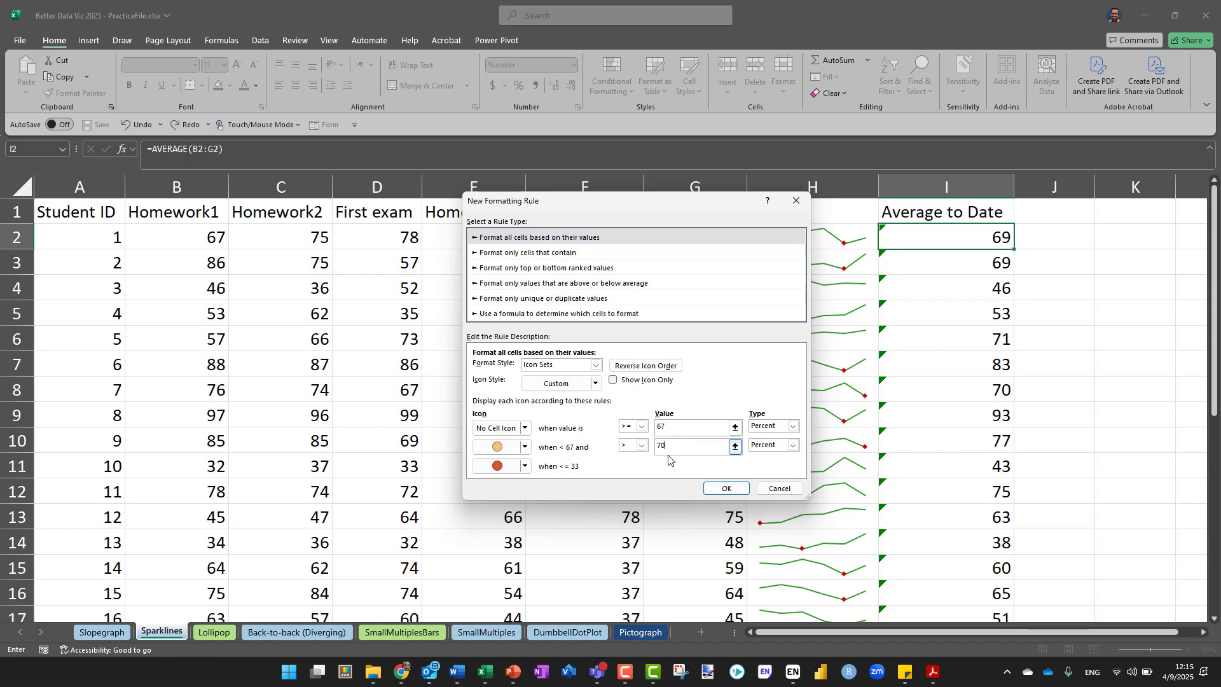
click(710, 435)
click(638, 446)
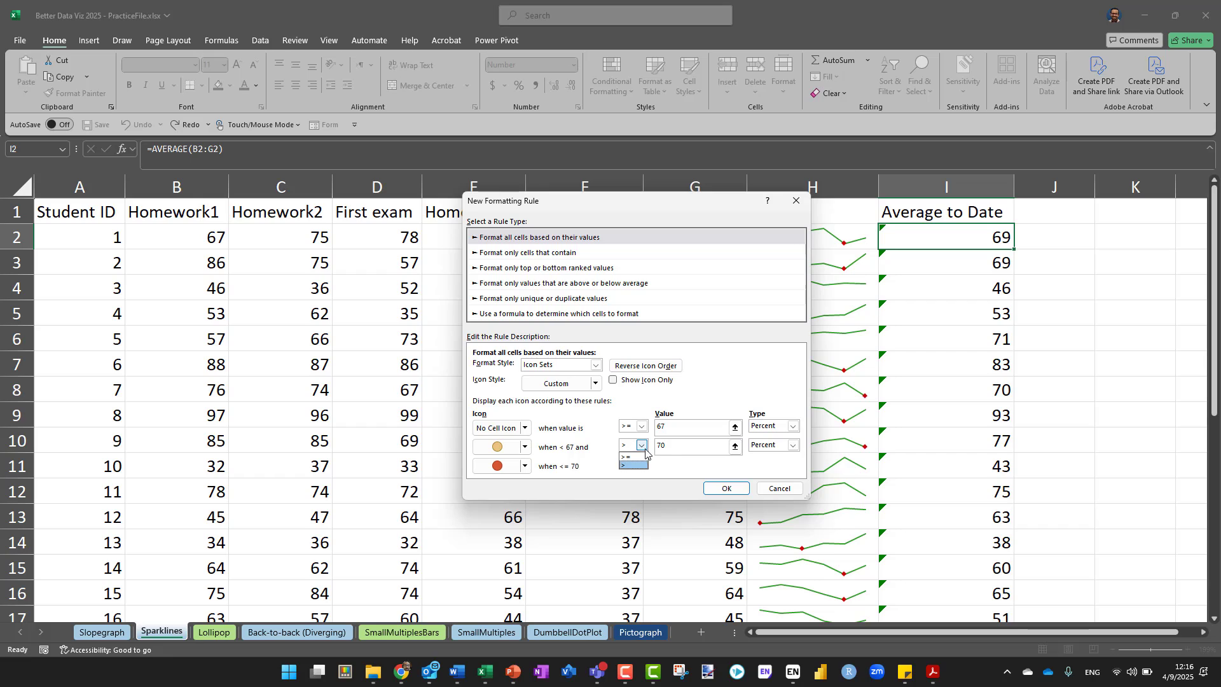
click(636, 463)
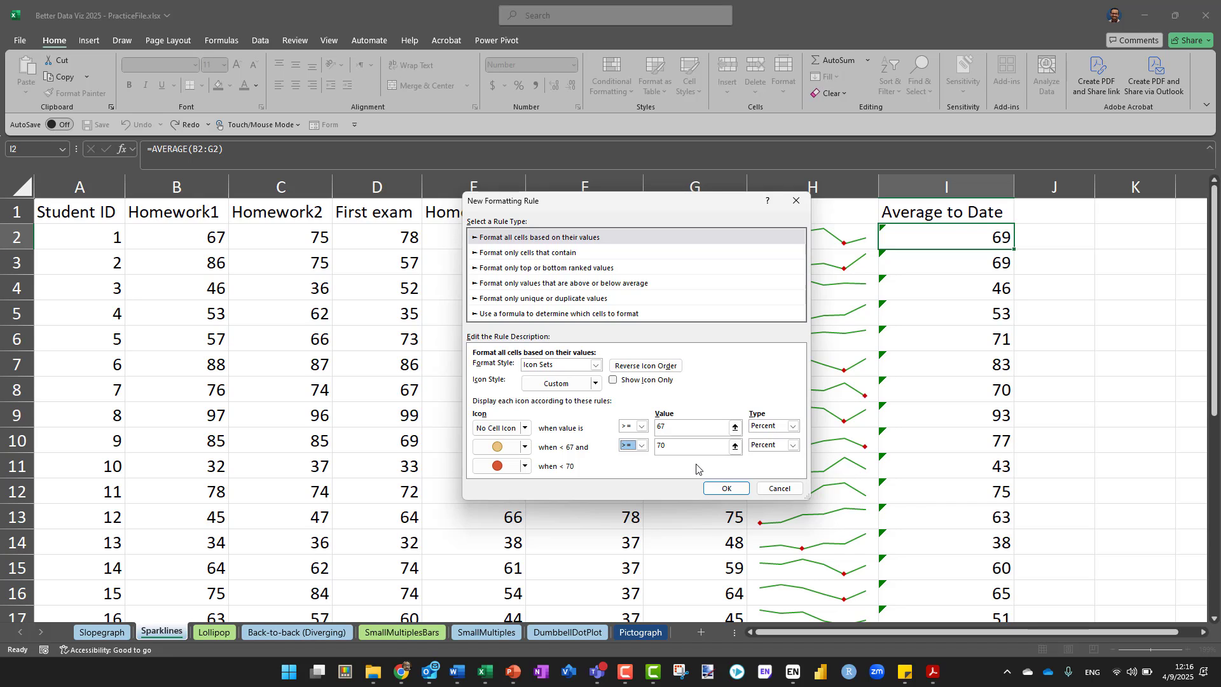
Try to apply the icon rule, then raise the No Cell Icon threshold to 80 percent and apply the rule
click(729, 487)
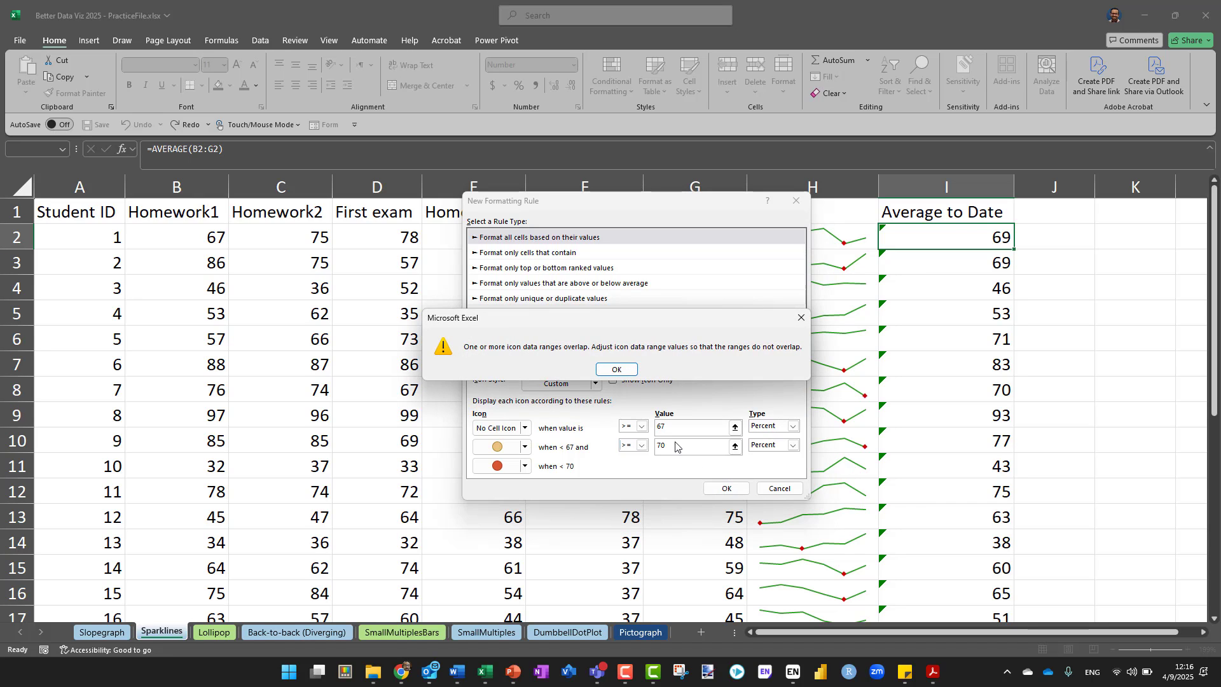
click(614, 370)
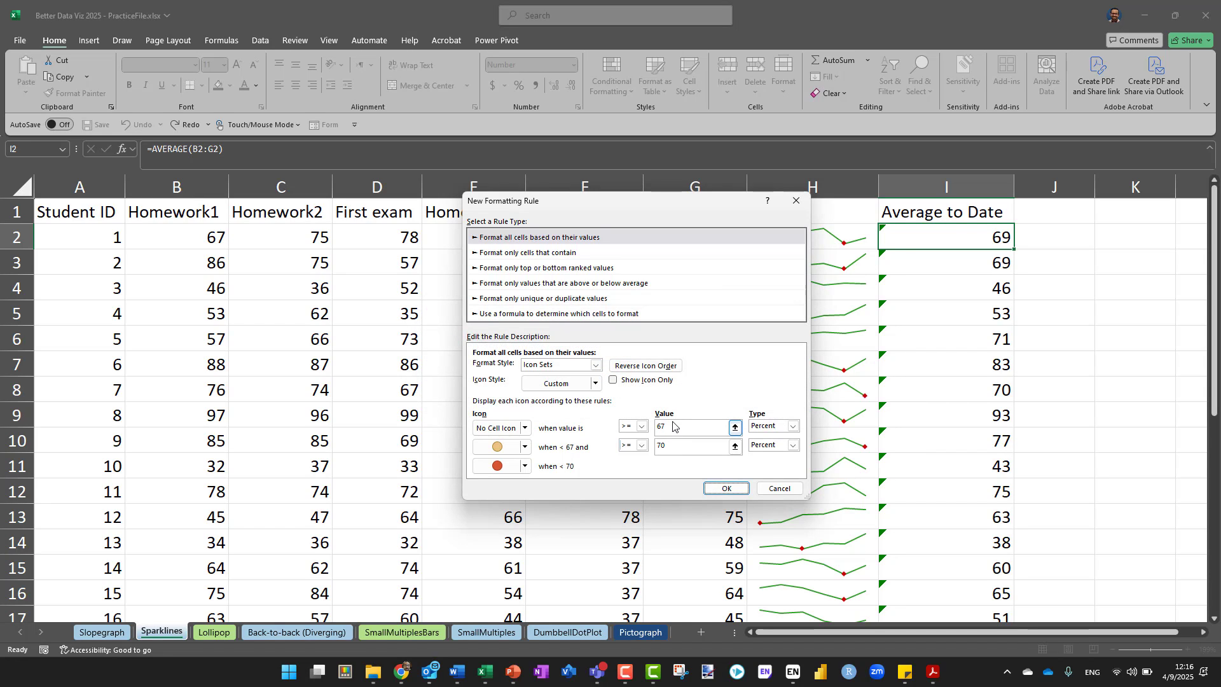
click(675, 428)
double_click(677, 430)
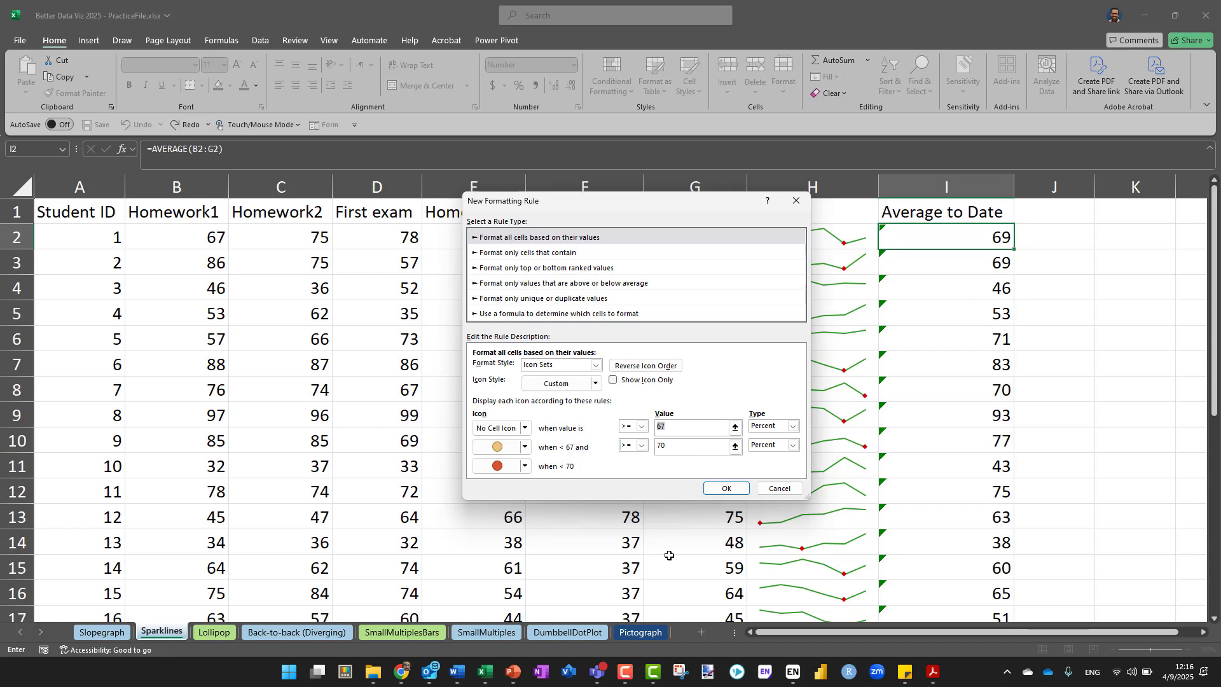
text(80)
click(723, 491)
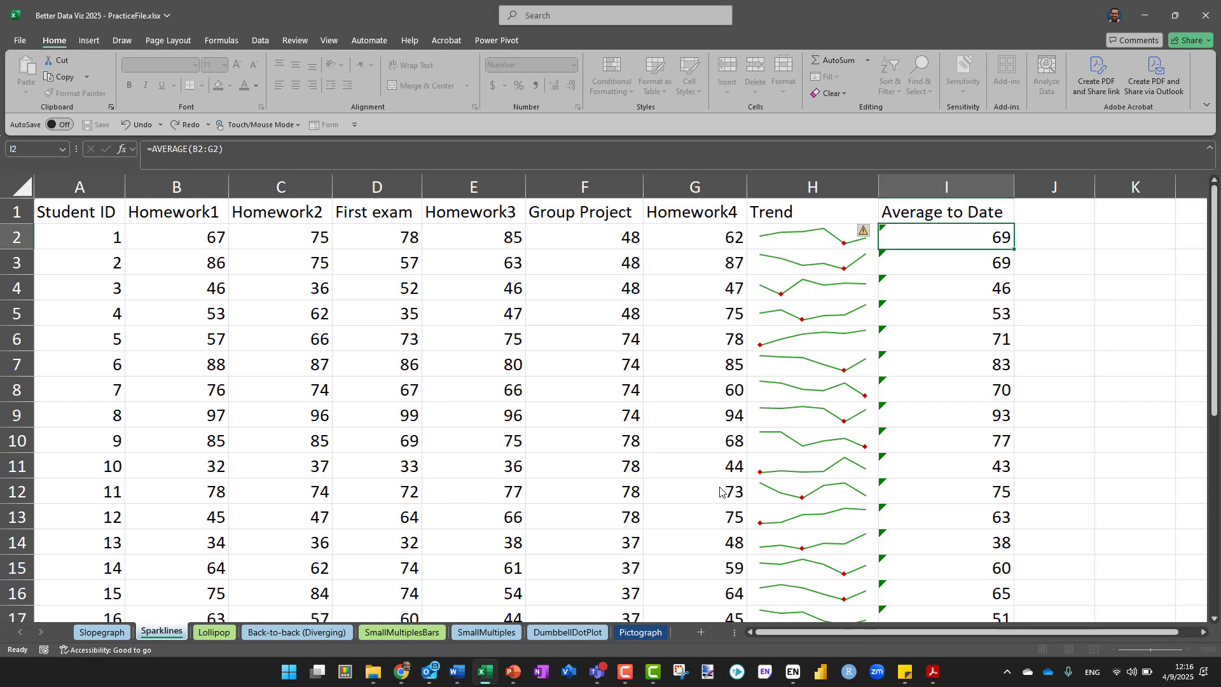
Fill cell I2 with its icon rule down the Average to Date column to row 29 and deselect the range
key(Down)
click(951, 241)
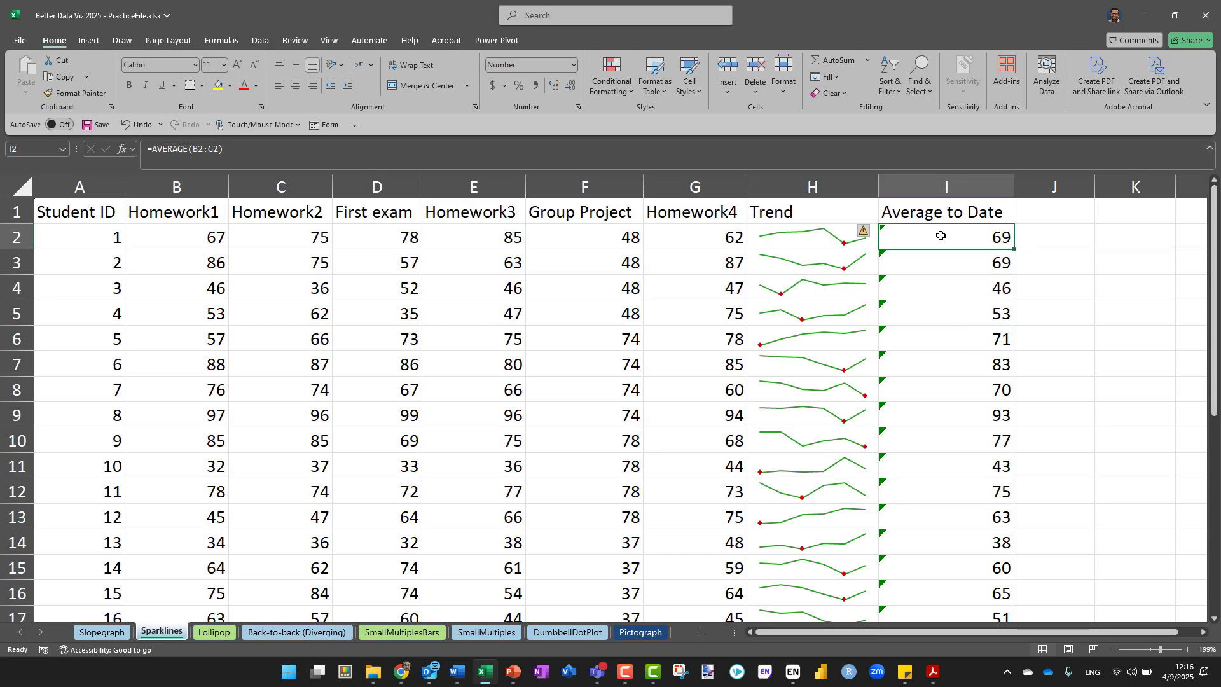
double_click(1016, 251)
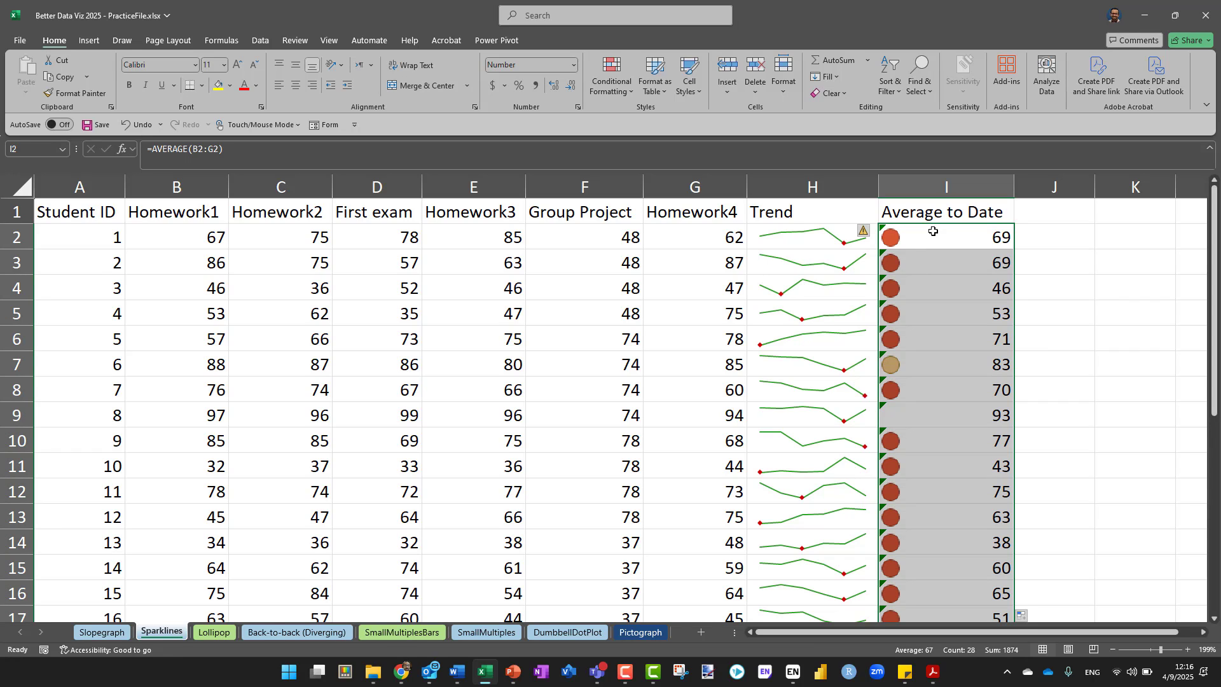
click(1092, 318)
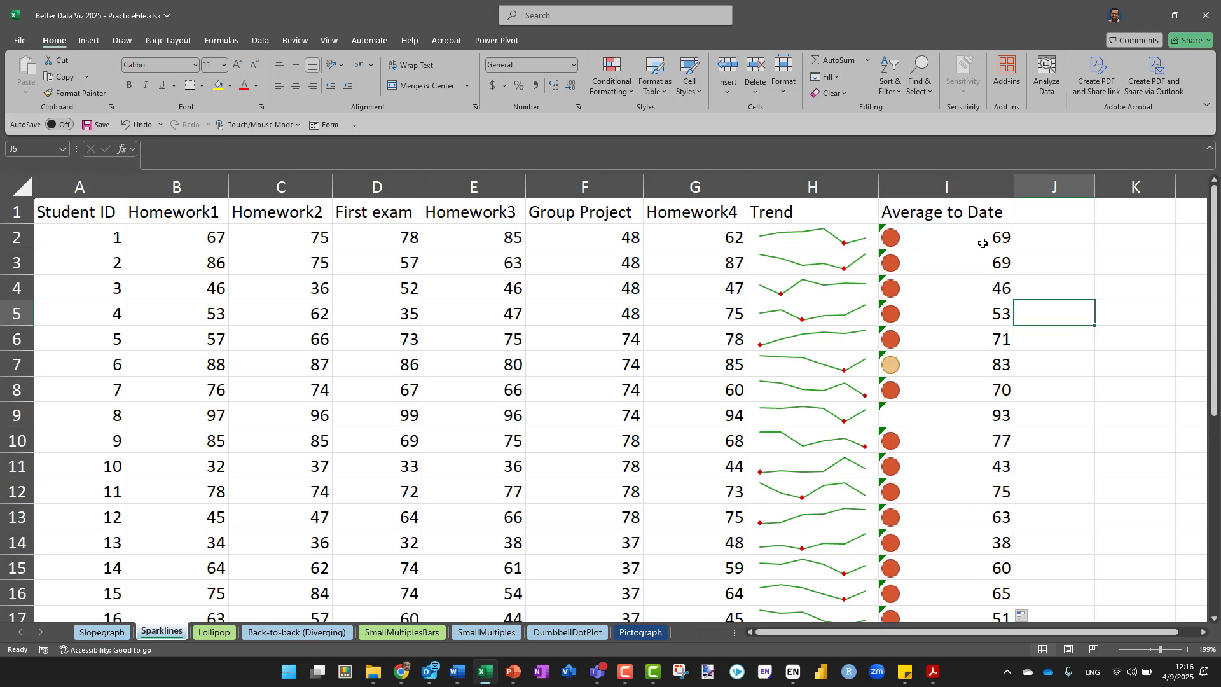
Examine the icons against the averages down the Average to Date column, including cells I2, I9 and I7
click(983, 243)
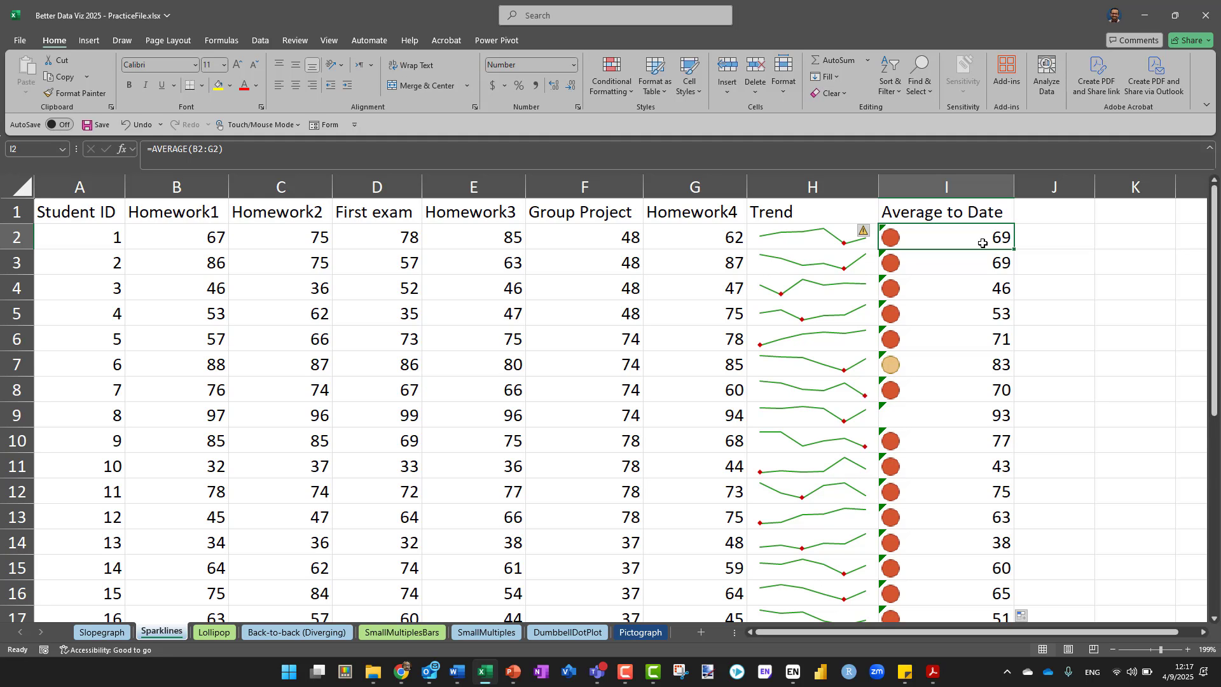
scroll(984, 363, down, 6)
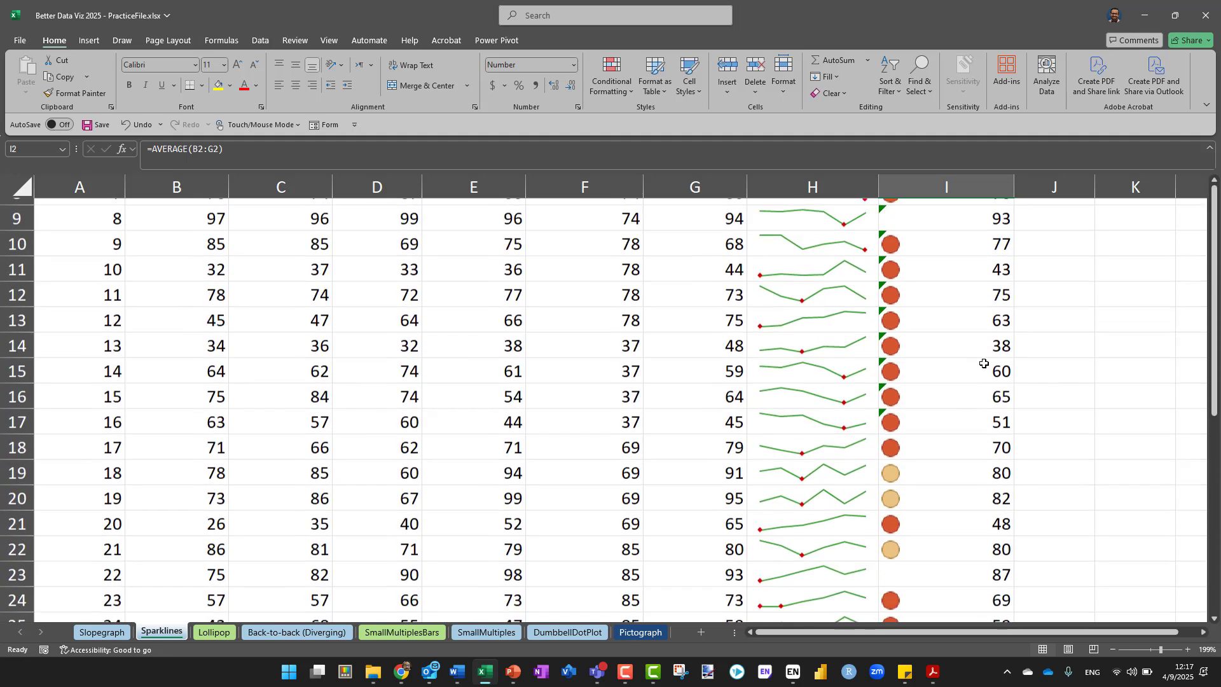
scroll(983, 363, up, 2)
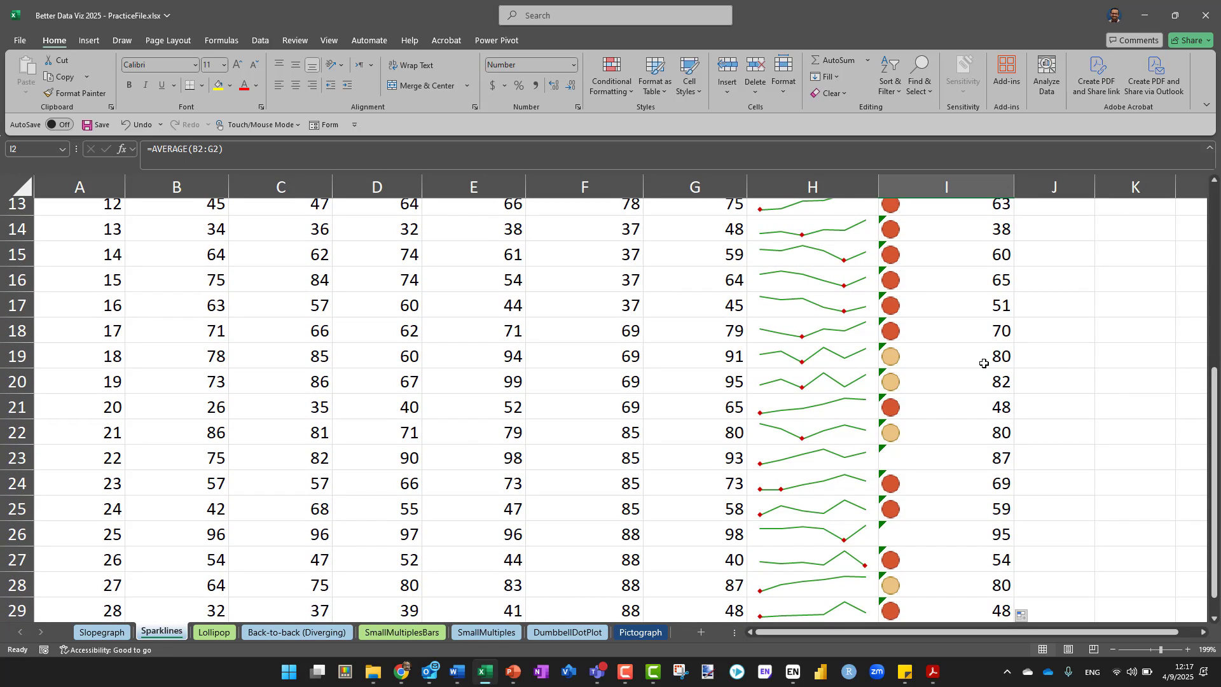
scroll(983, 363, up, 2)
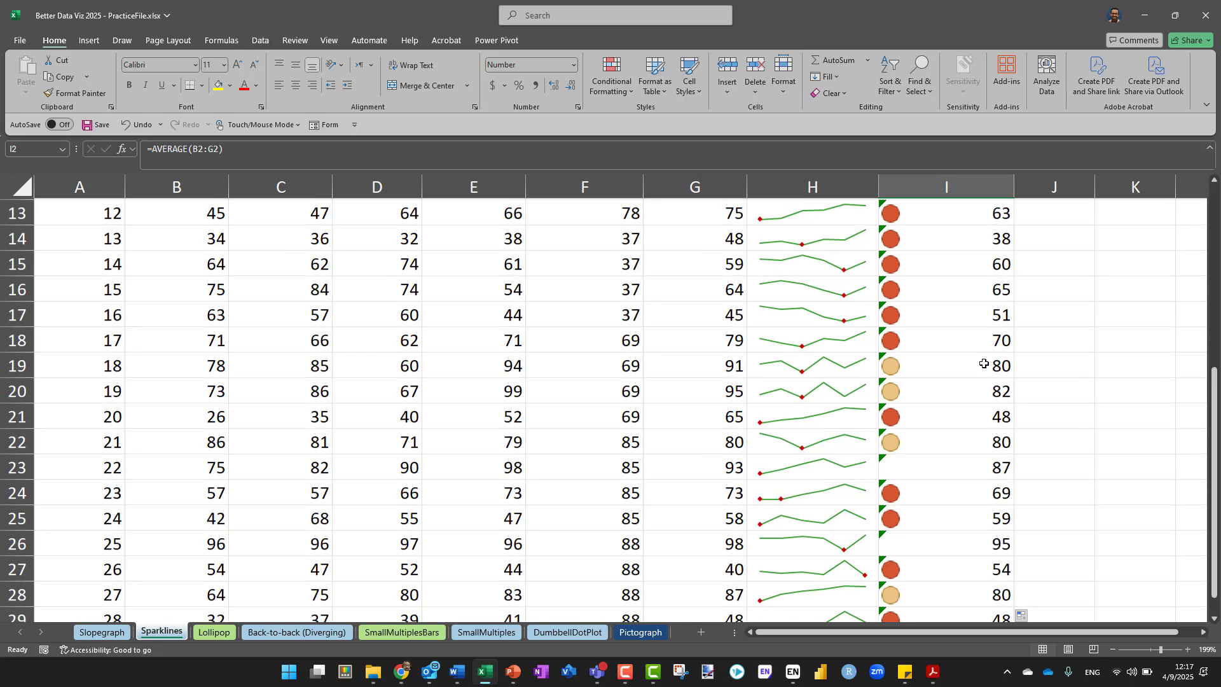
scroll(984, 363, up, 1)
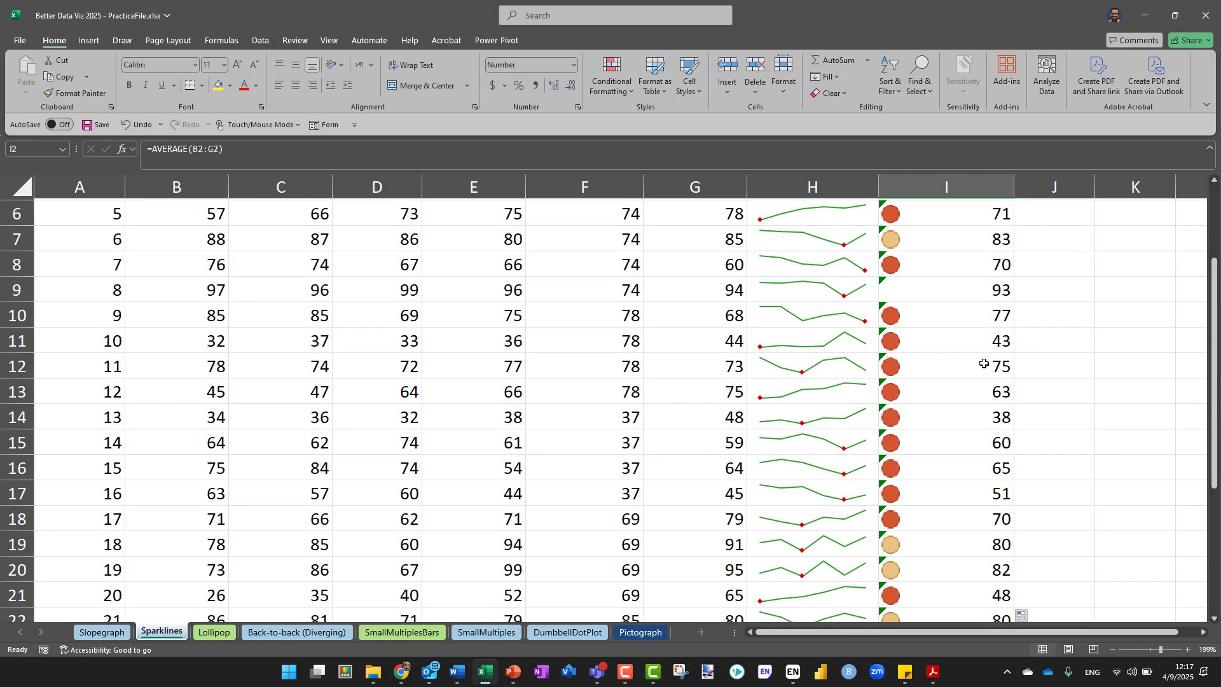
scroll(982, 362, up, 2)
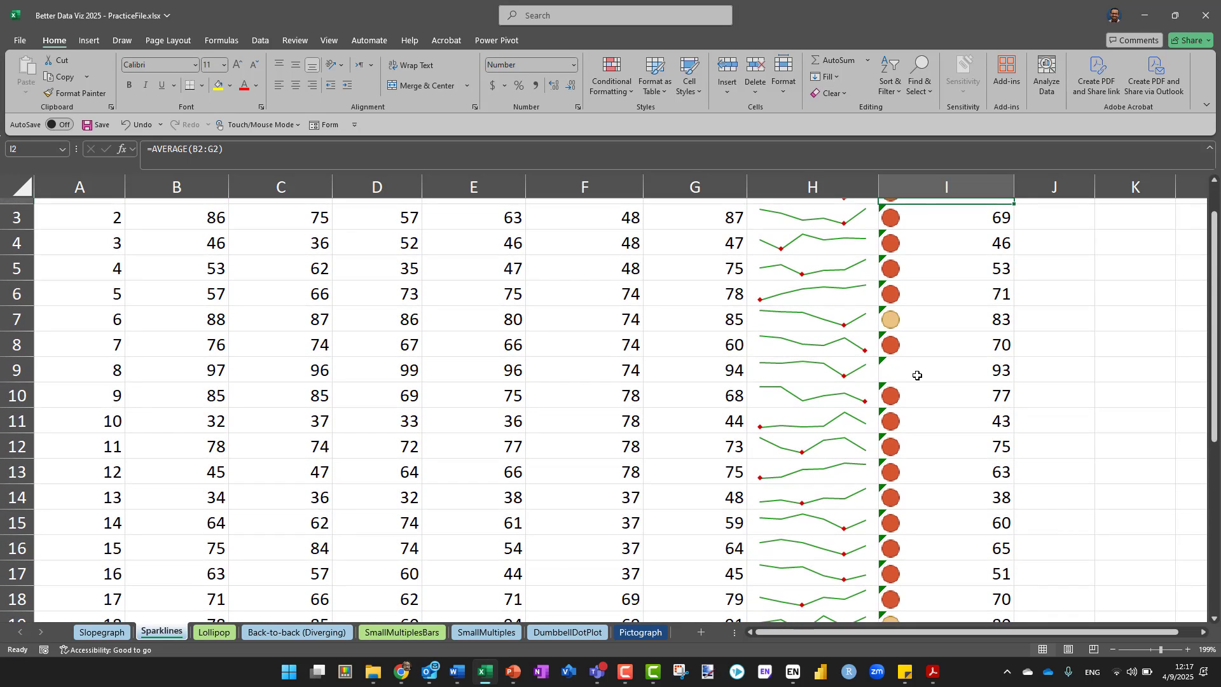
click(917, 375)
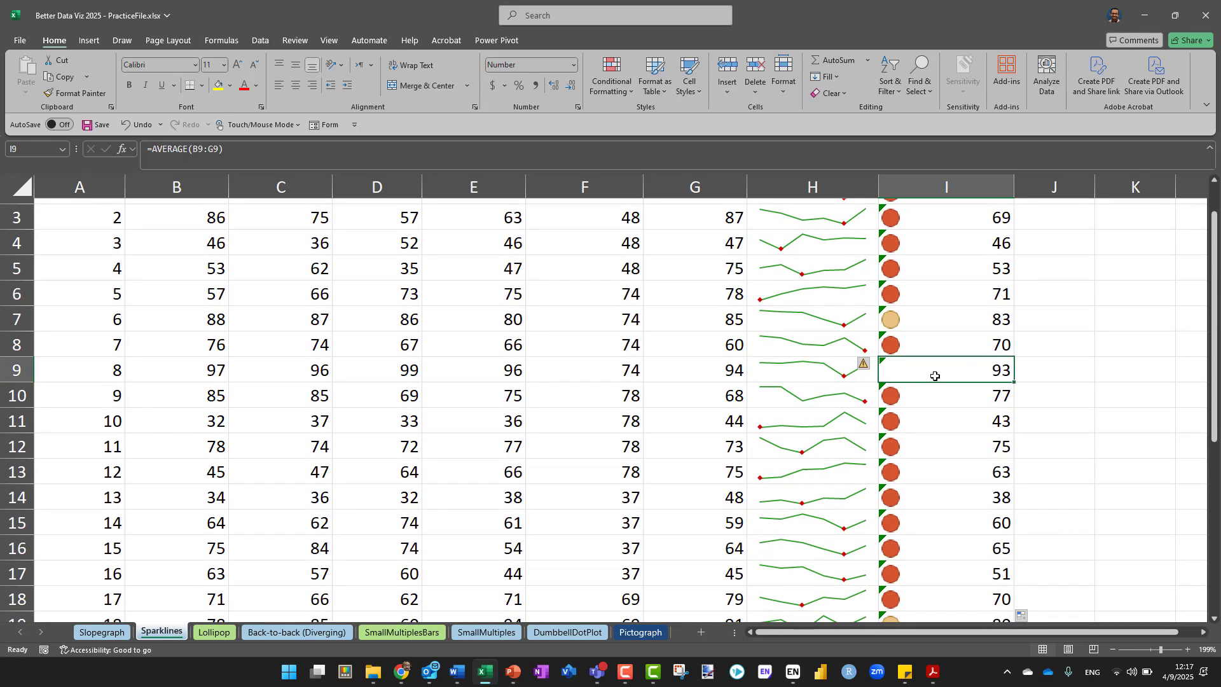
scroll(935, 376, up, 1)
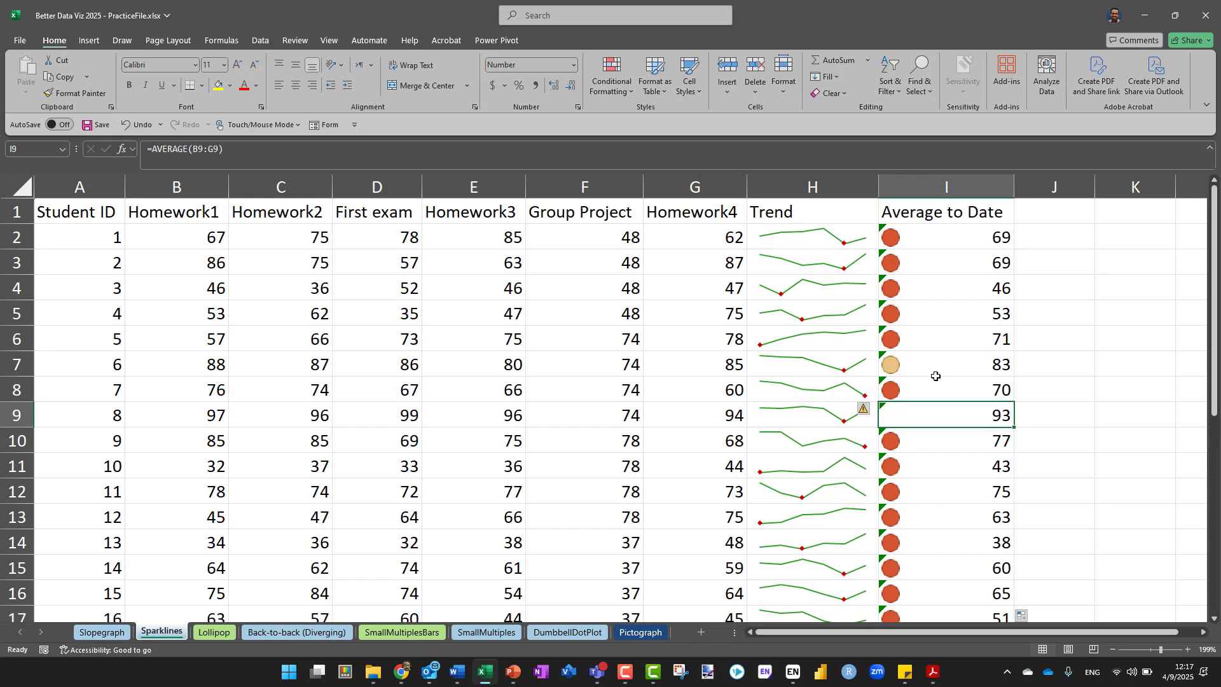
click(917, 365)
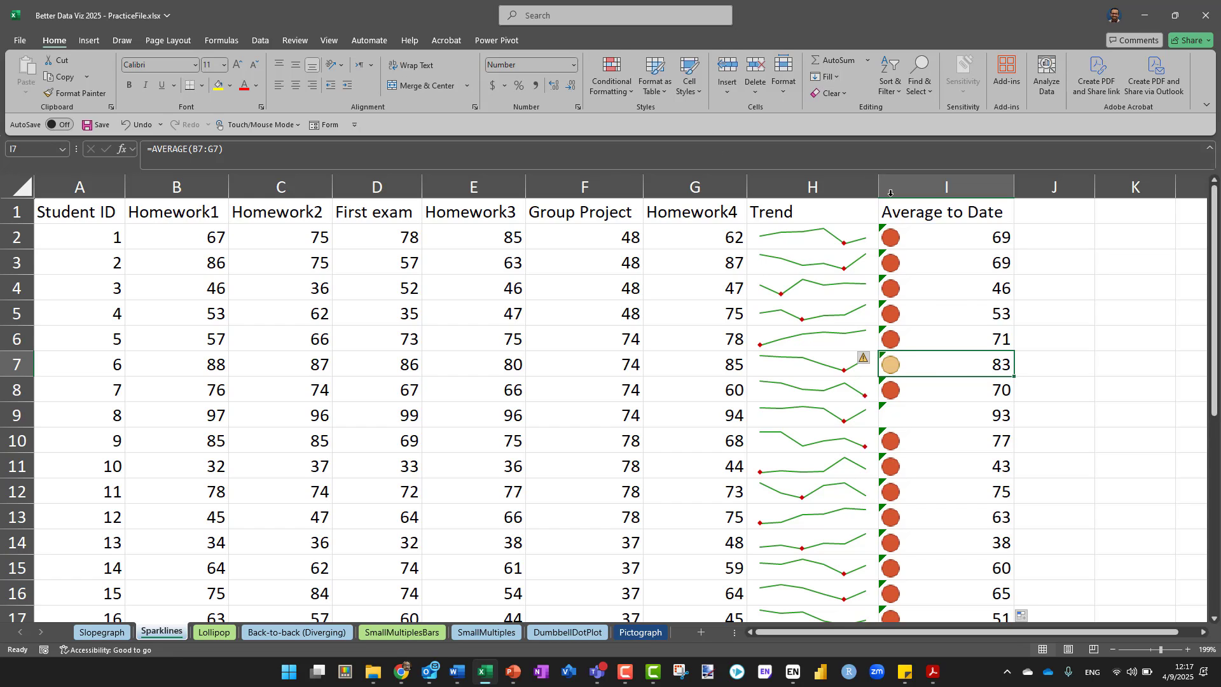
Edit the icon set rule on the Average to Date column, setting the No Cell Icon threshold to 79 percent, and apply it
click(916, 237)
click(611, 87)
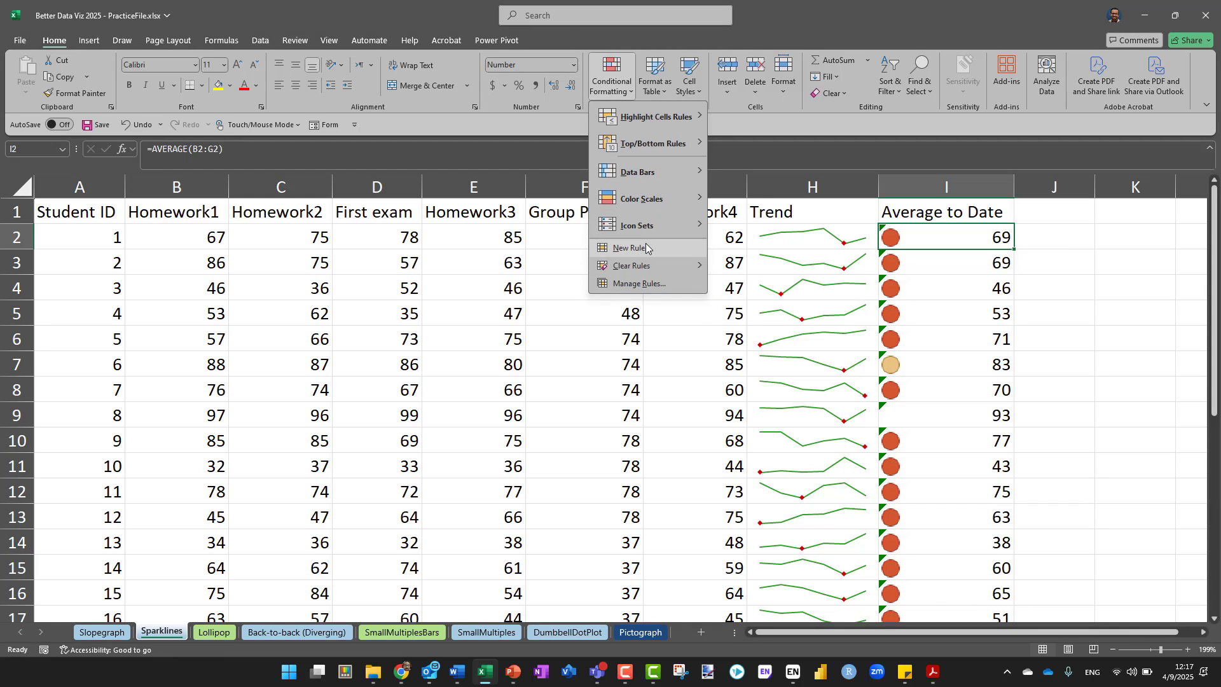
click(634, 291)
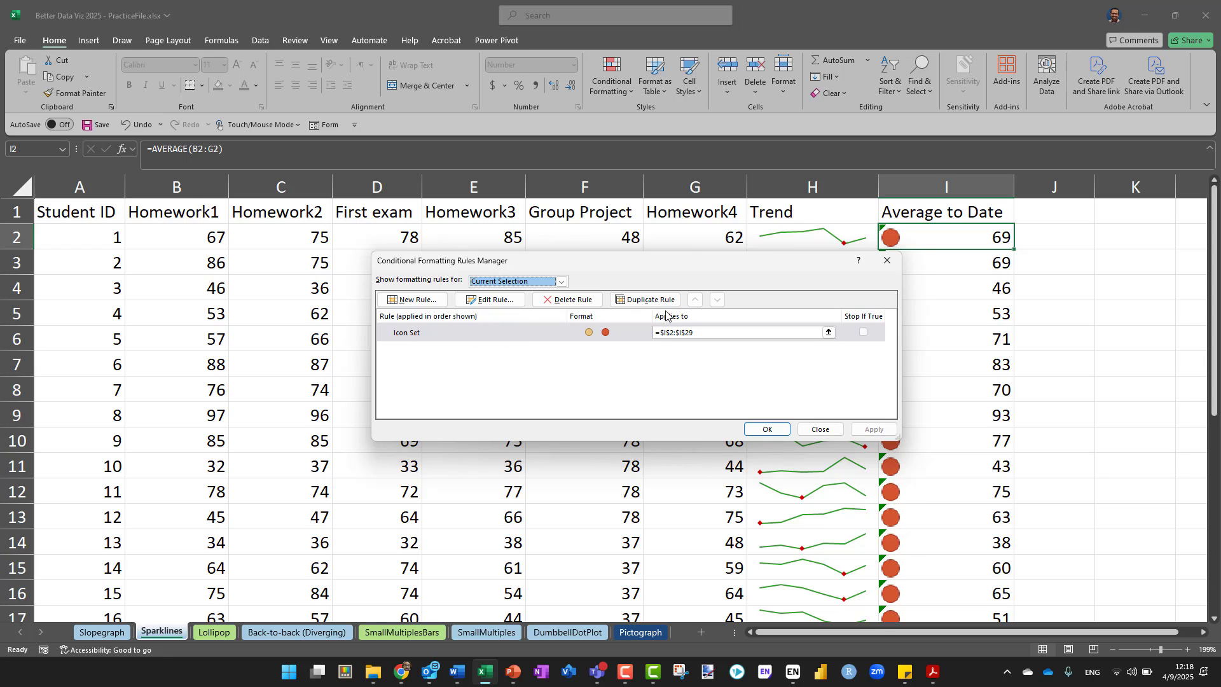
click(487, 334)
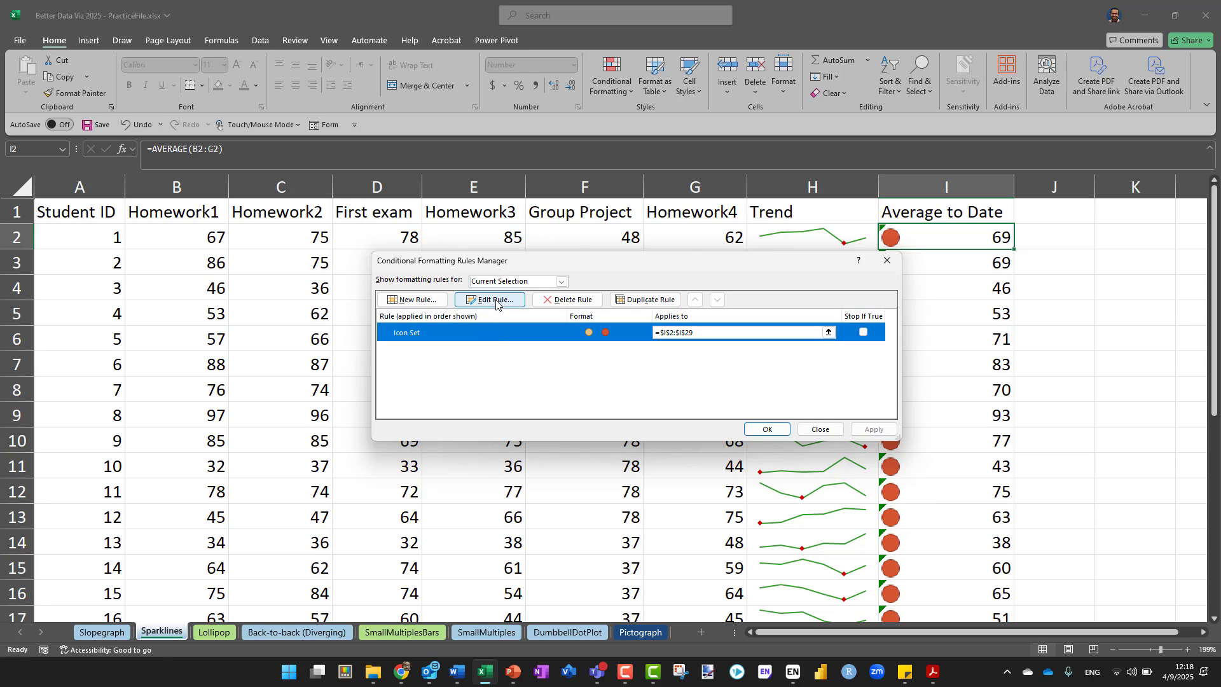
click(496, 304)
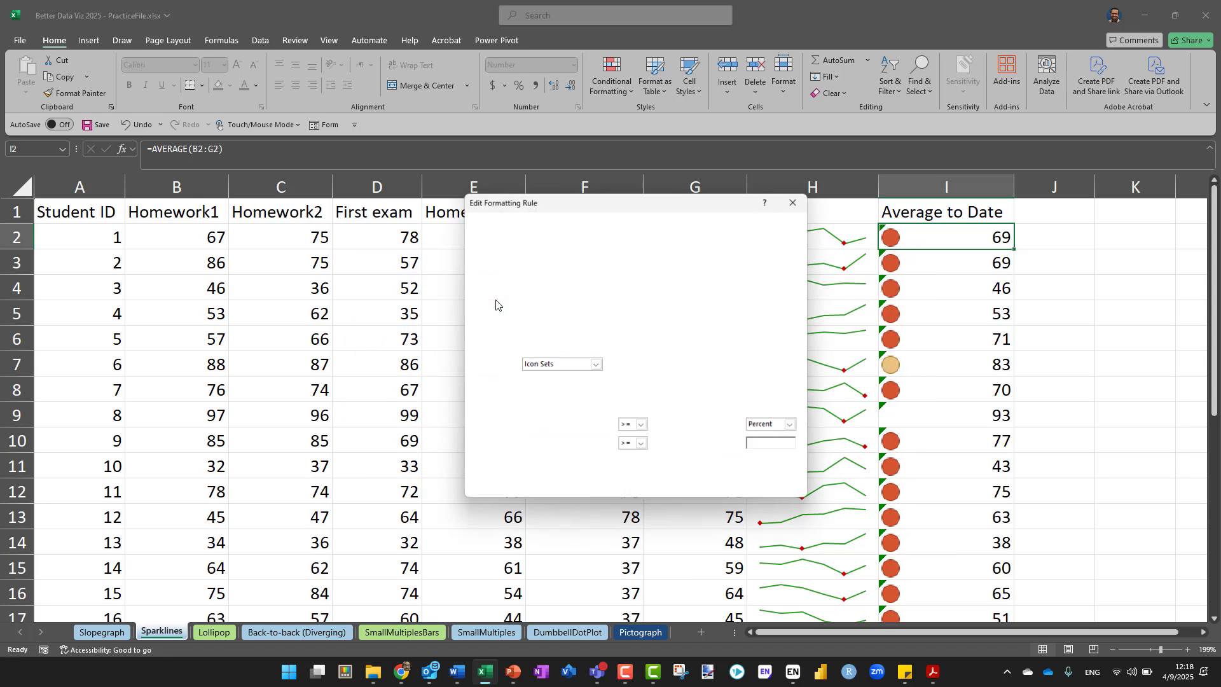
click(664, 431)
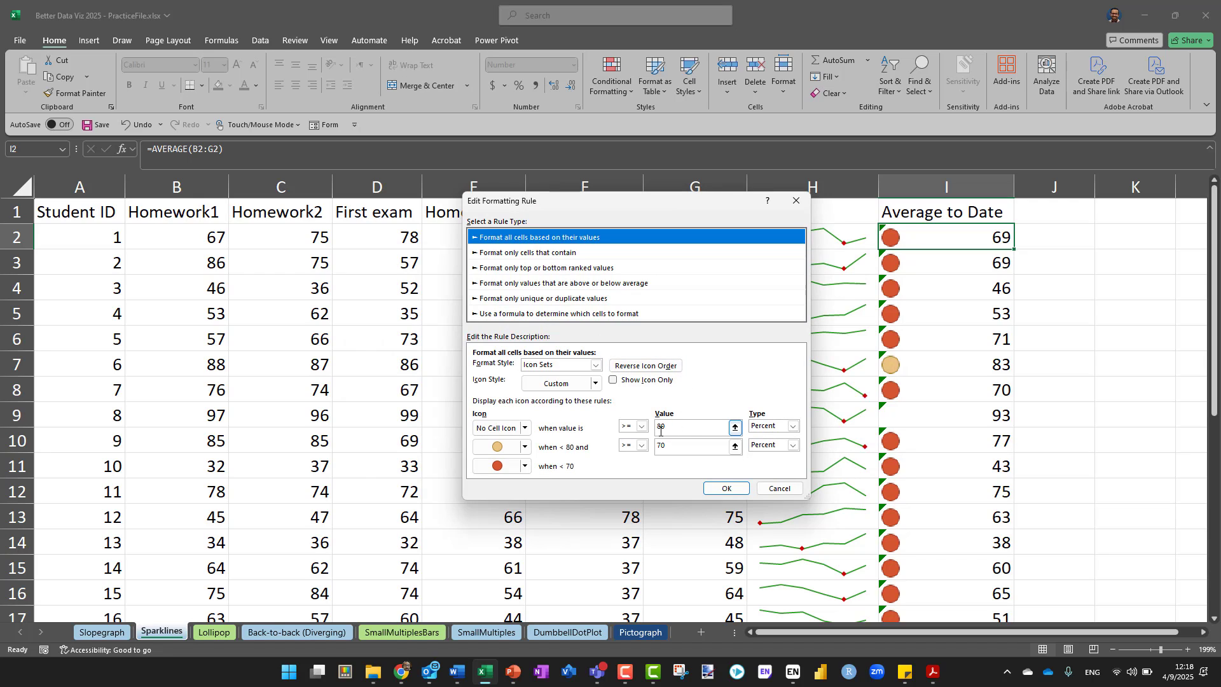
click(663, 451)
click(676, 427)
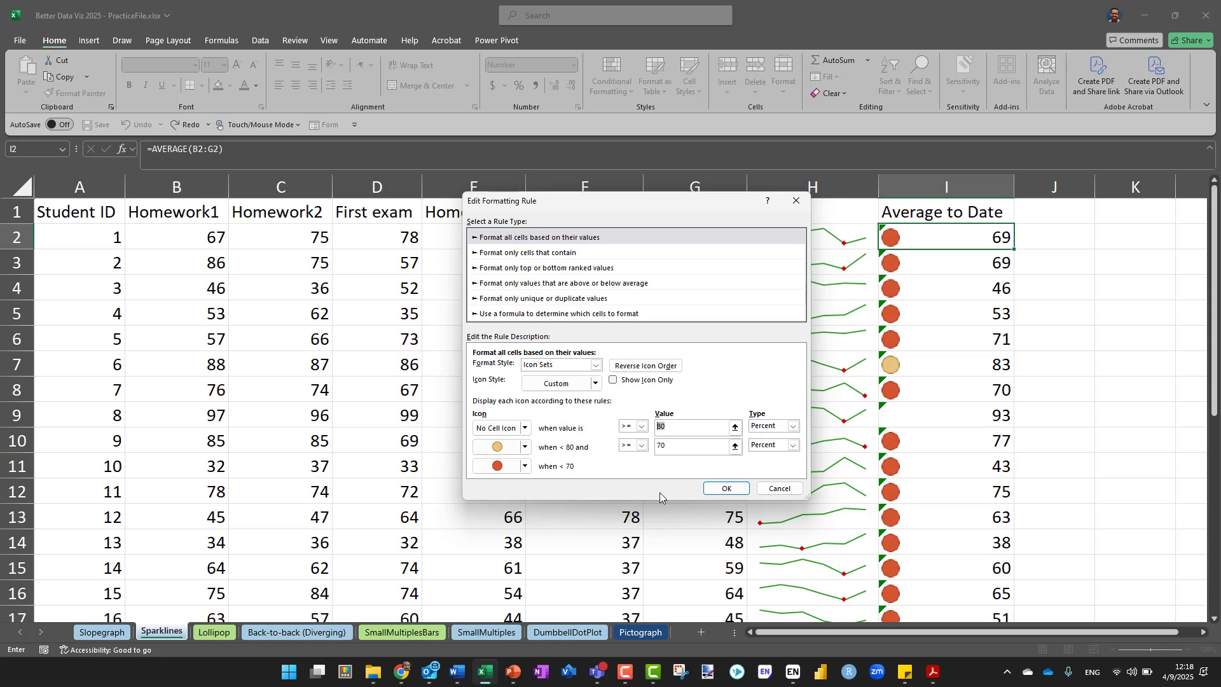
text(79)
click(717, 489)
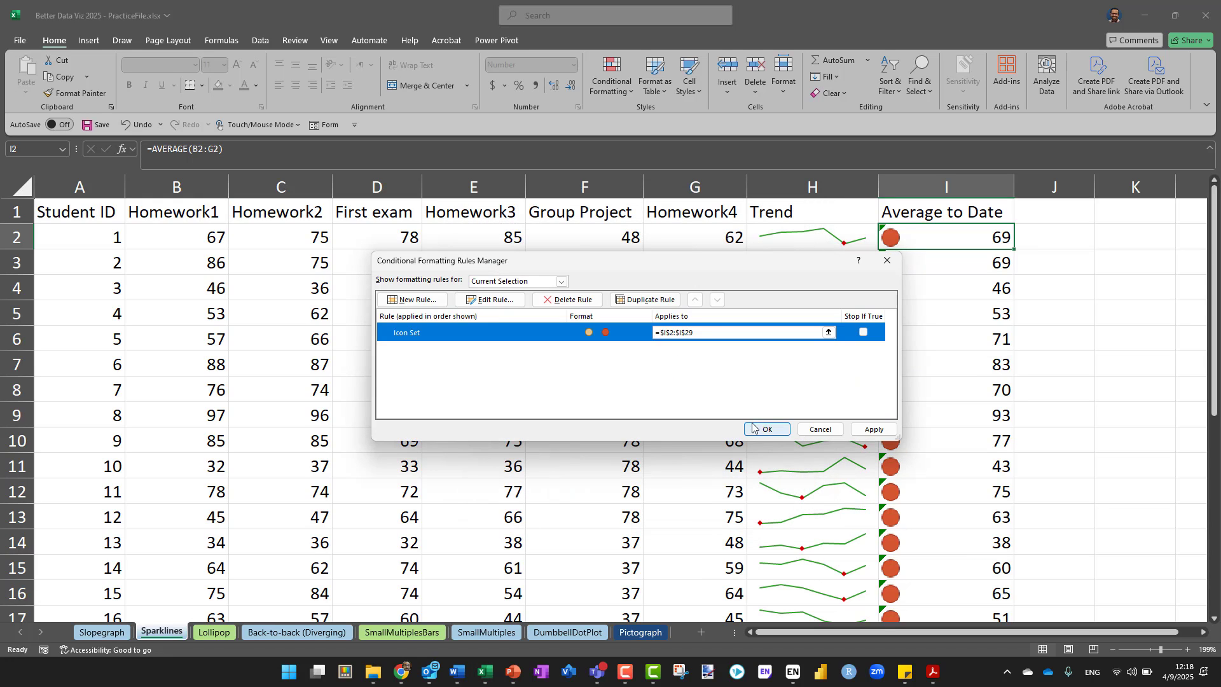
click(771, 430)
click(873, 433)
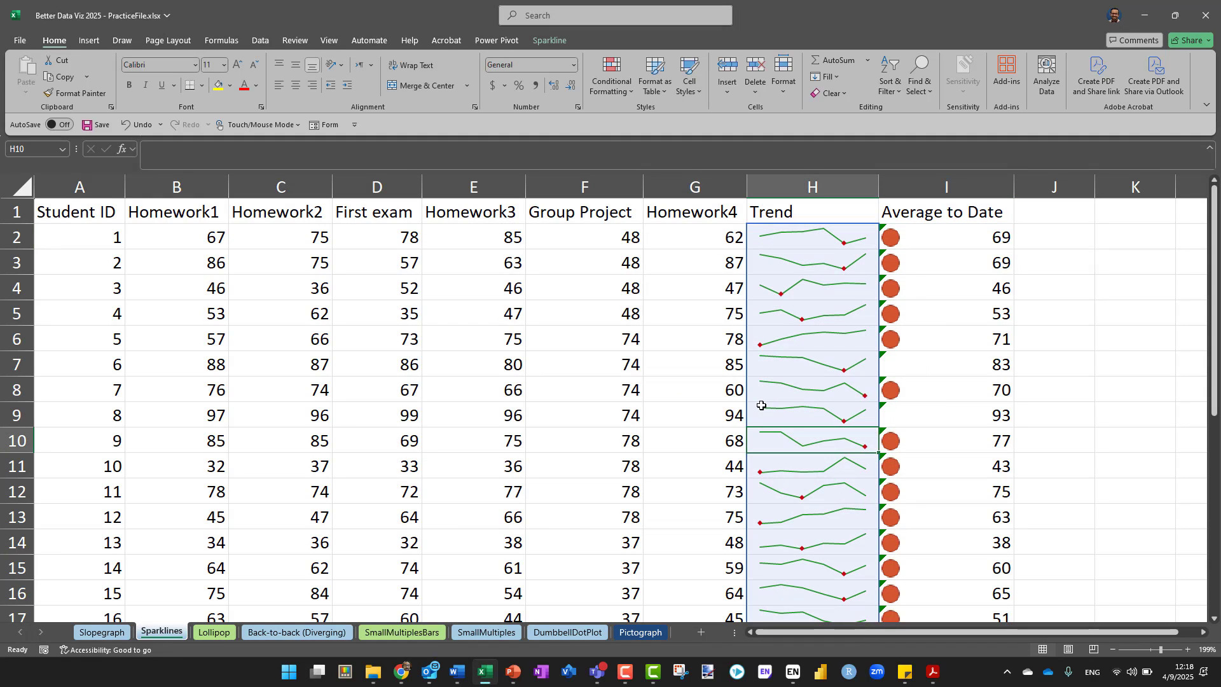
Fill cell I2 with its edited icon rule down the Average to Date column and deselect the range
click(955, 232)
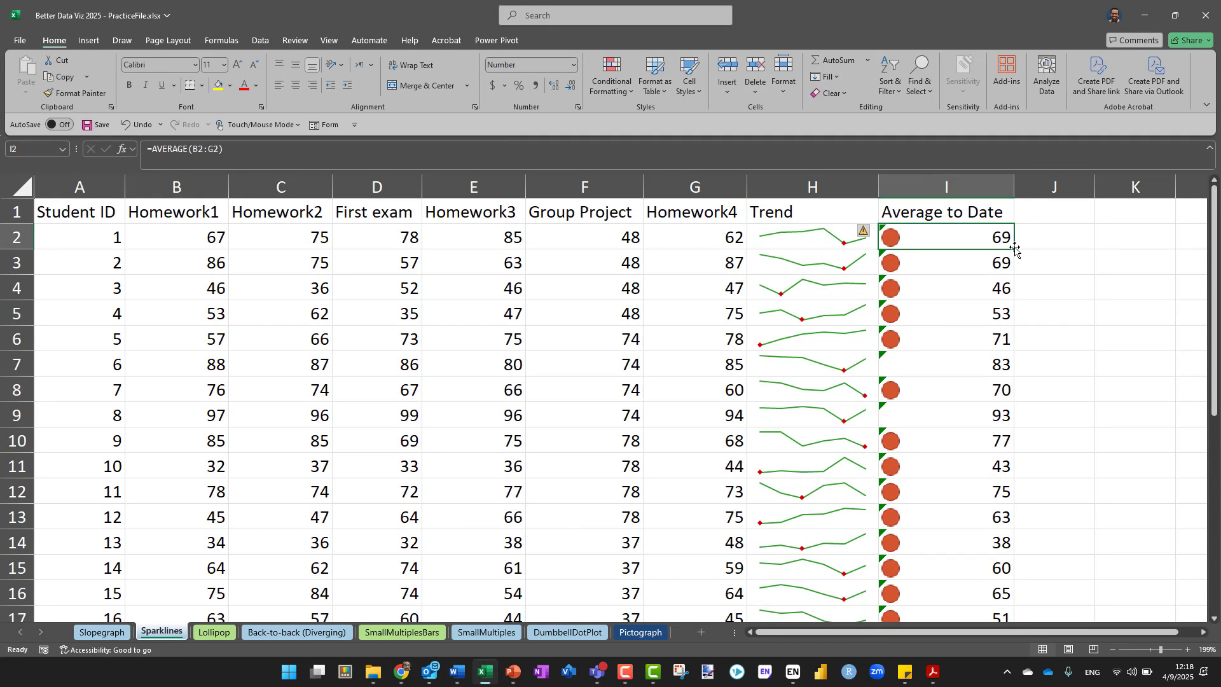
double_click(1016, 248)
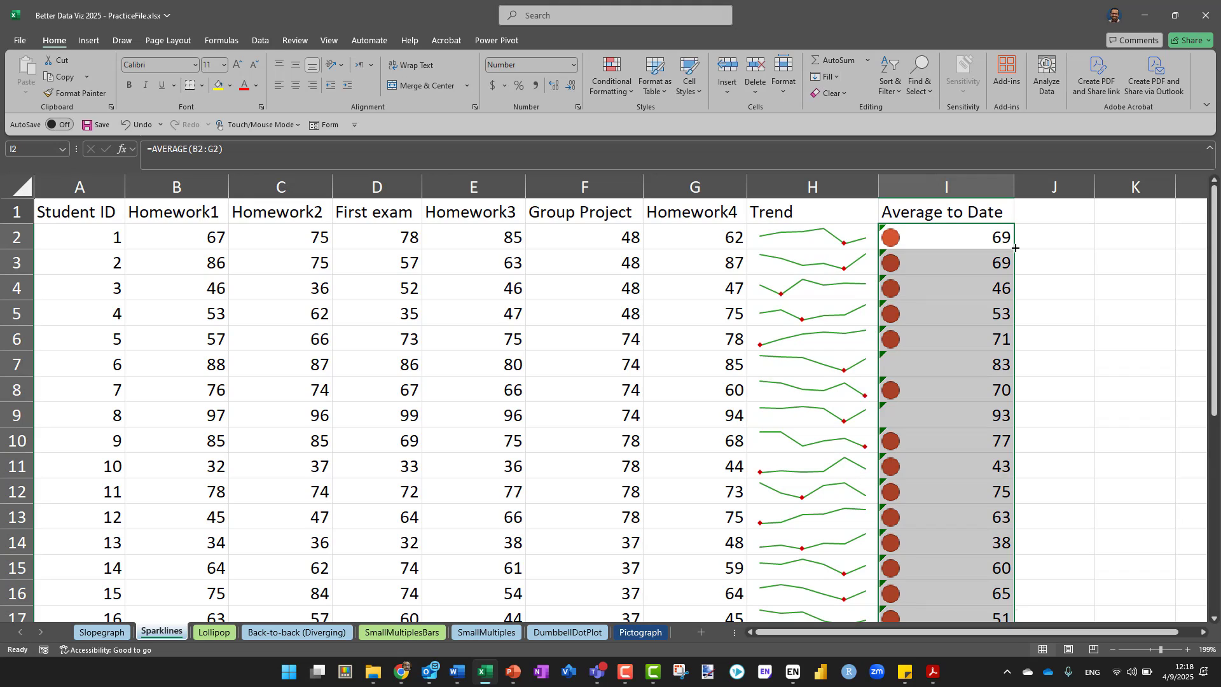
click(1068, 335)
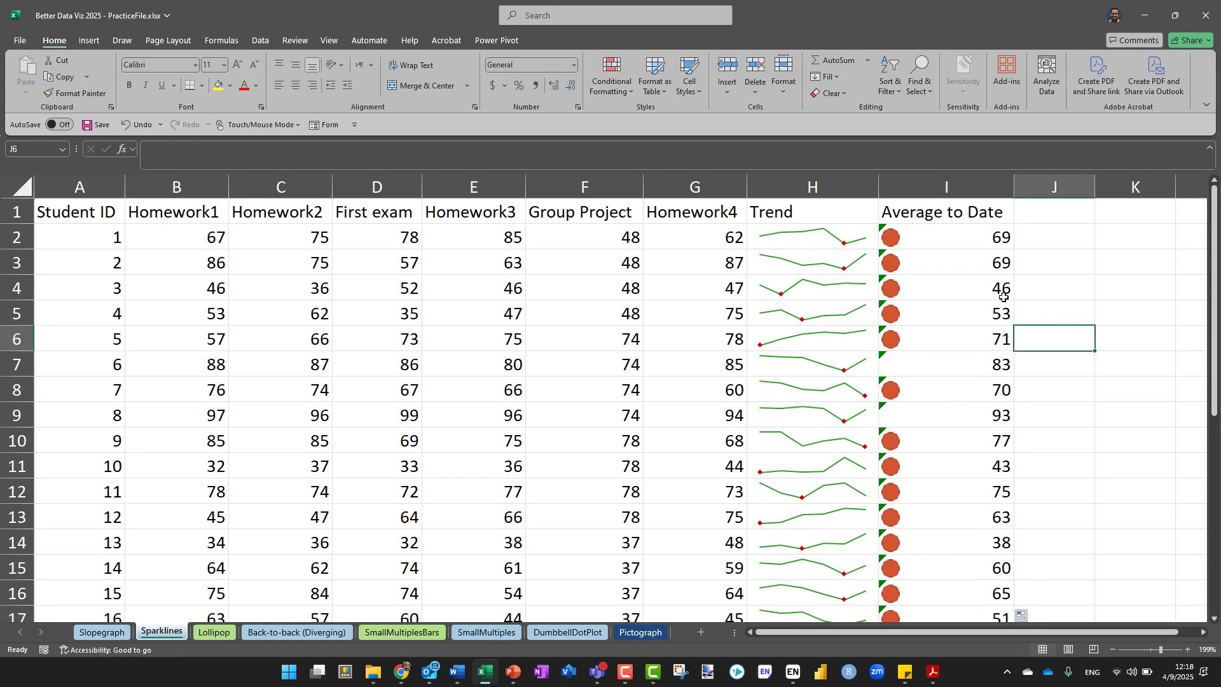
Review the thresholds of the icon set rule for cells I2:I29 and reapply the rule
click(931, 242)
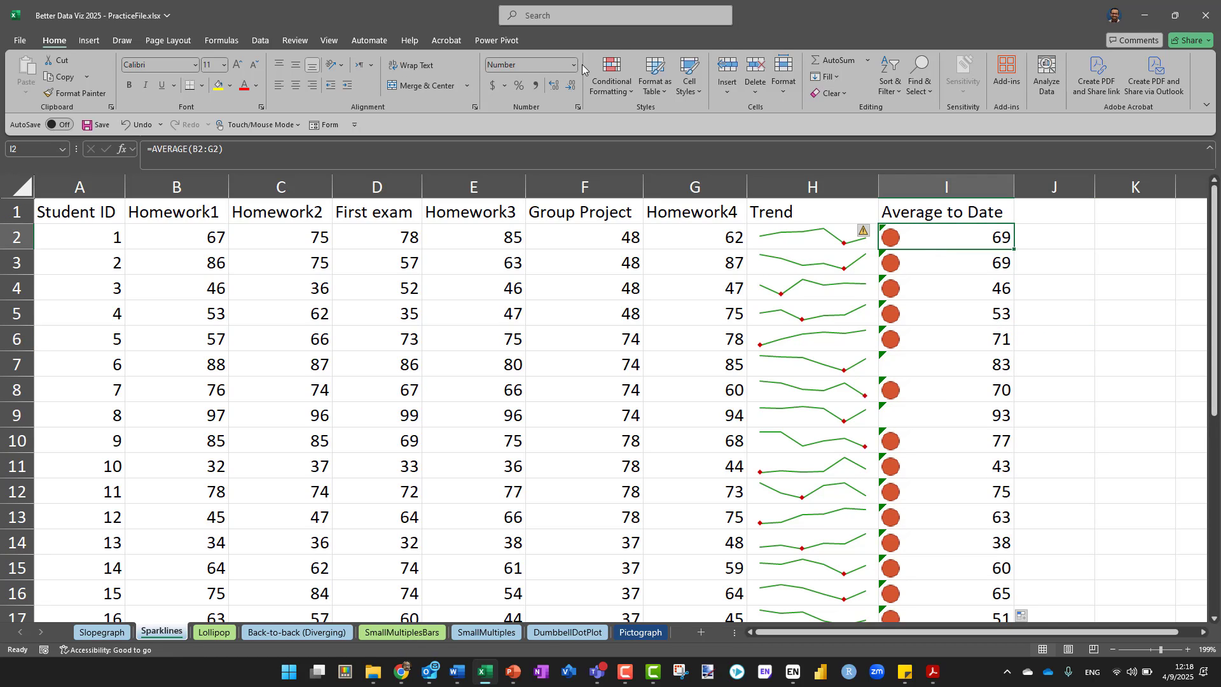
click(614, 73)
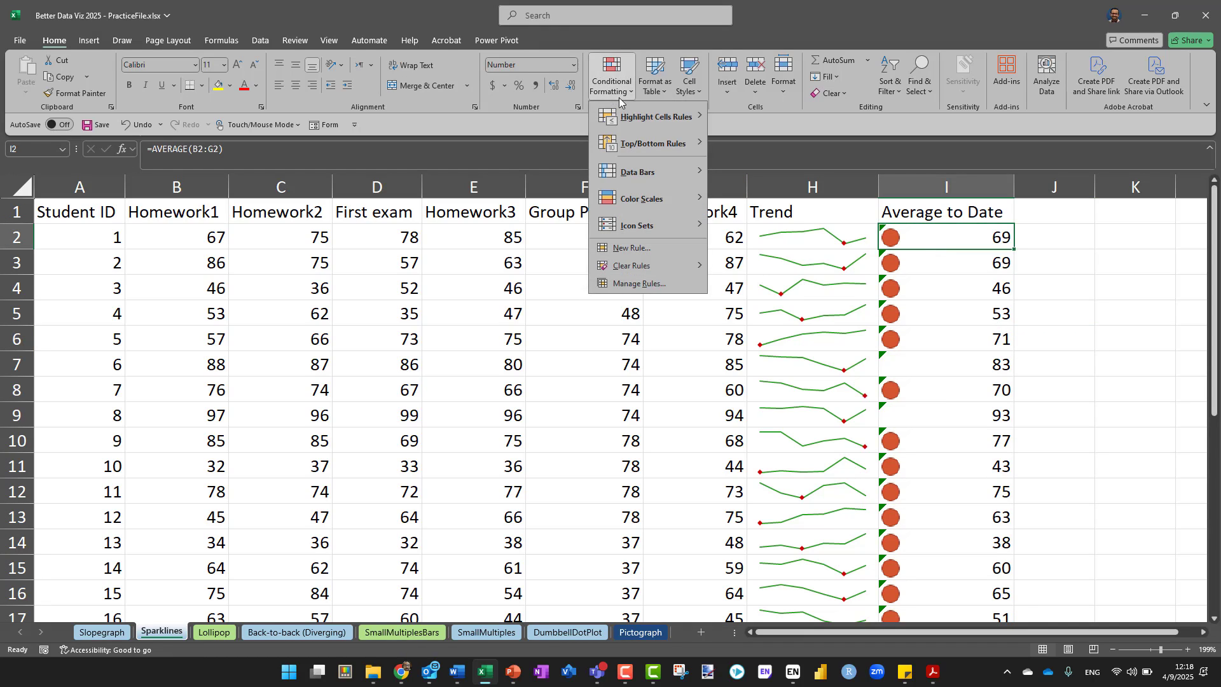
click(636, 284)
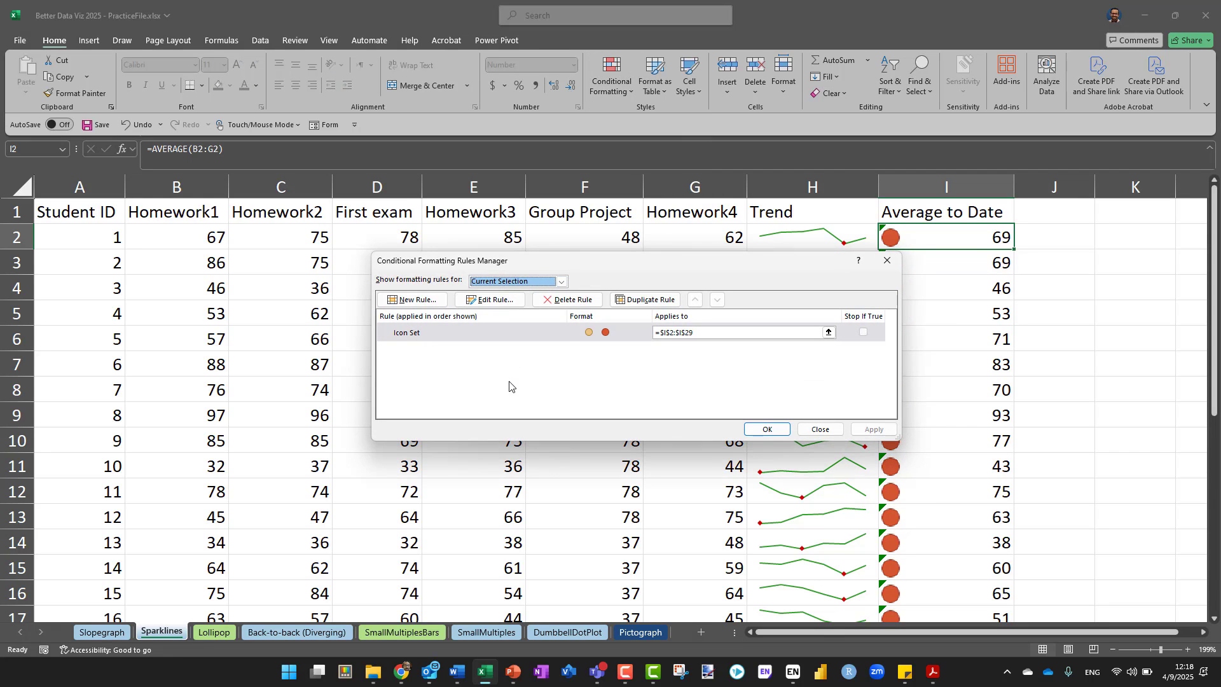
click(490, 310)
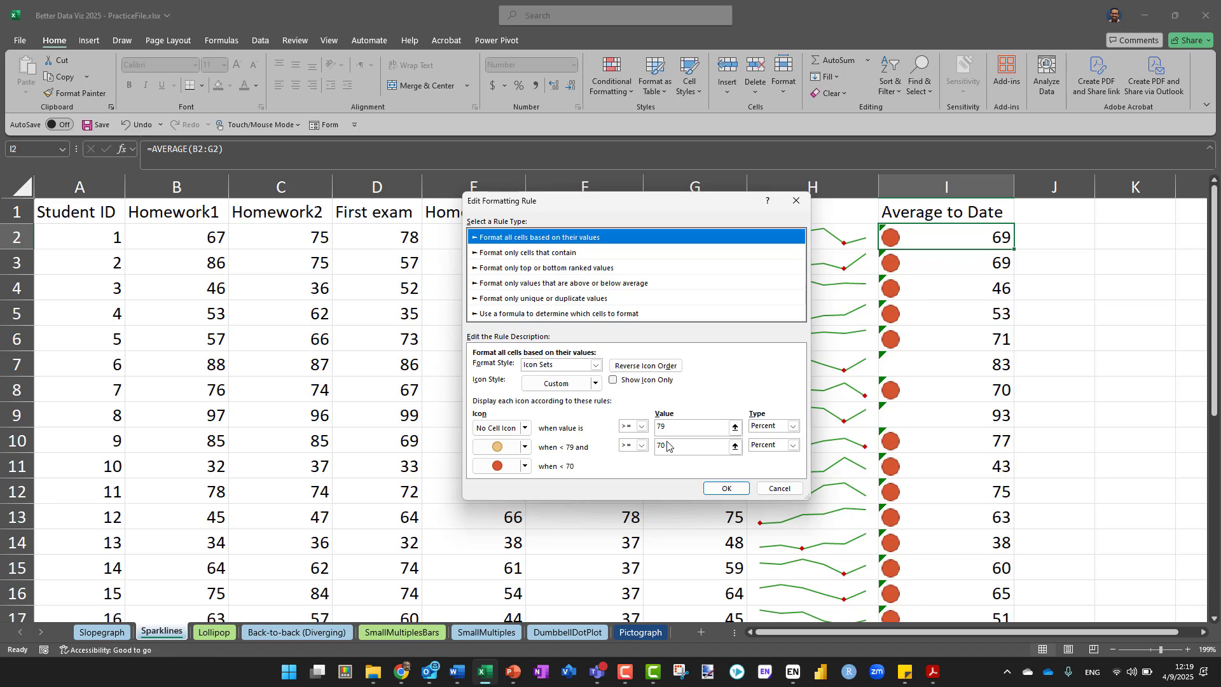
click(726, 488)
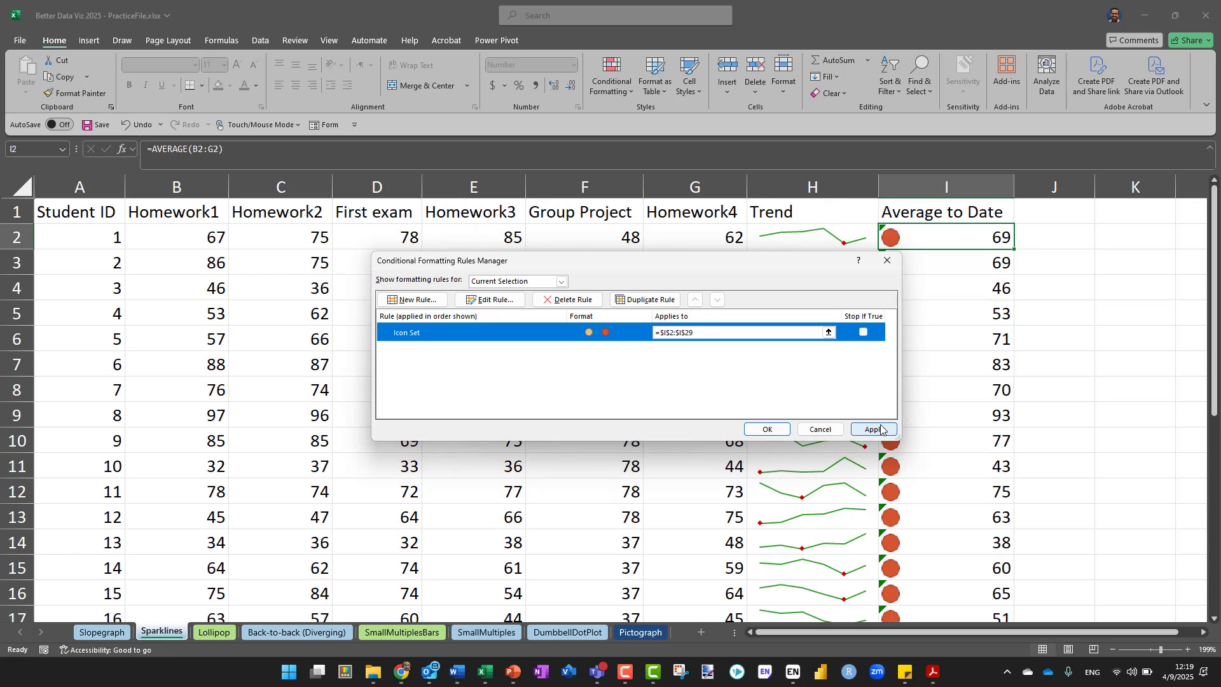
click(879, 429)
click(761, 433)
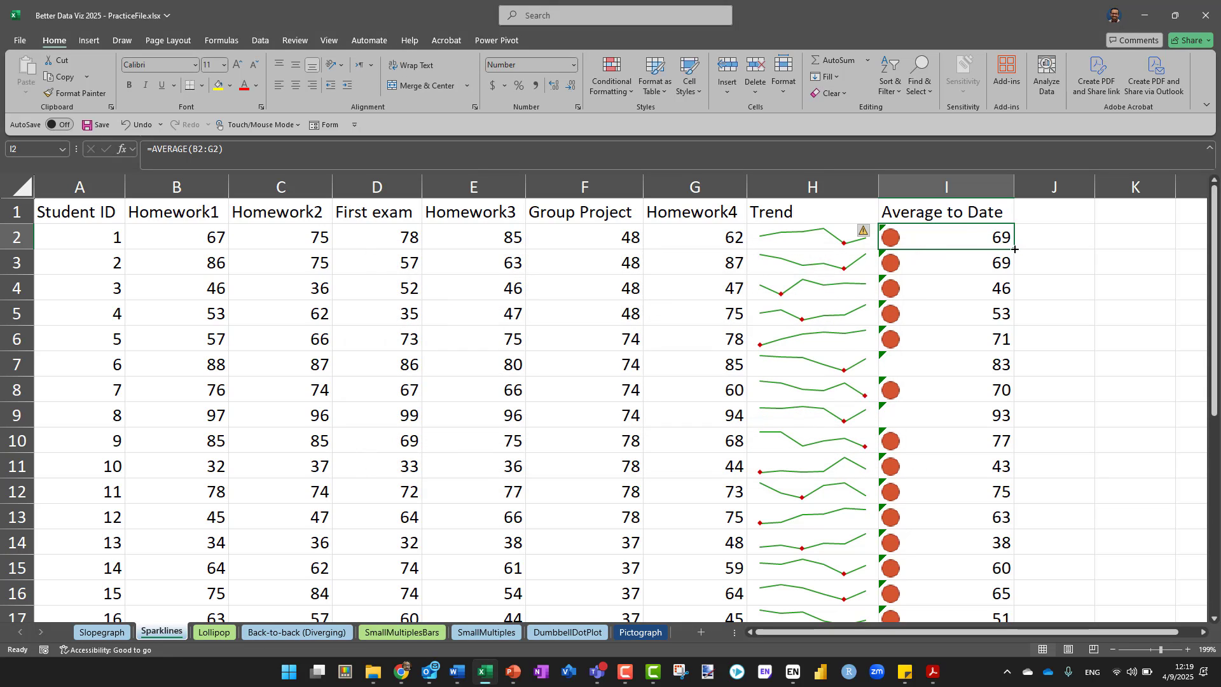
Fill cell I2 down the Average to Date column again, deselect it and check the icons down the rows
double_click(1015, 249)
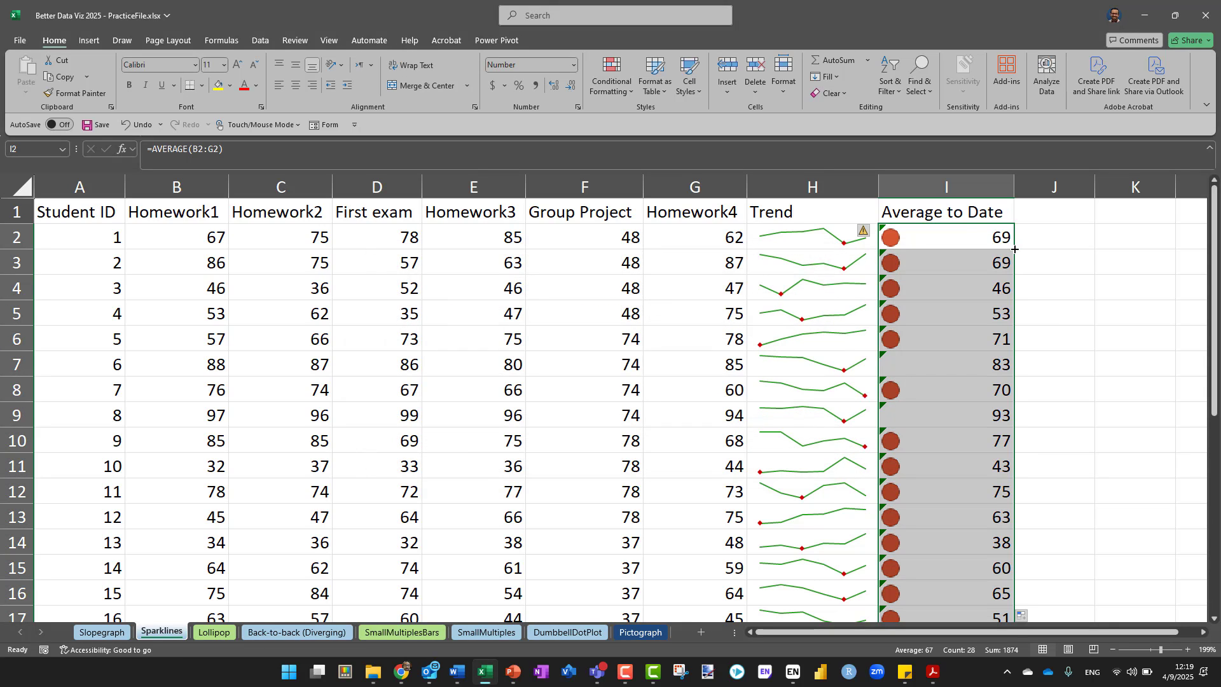
click(1059, 343)
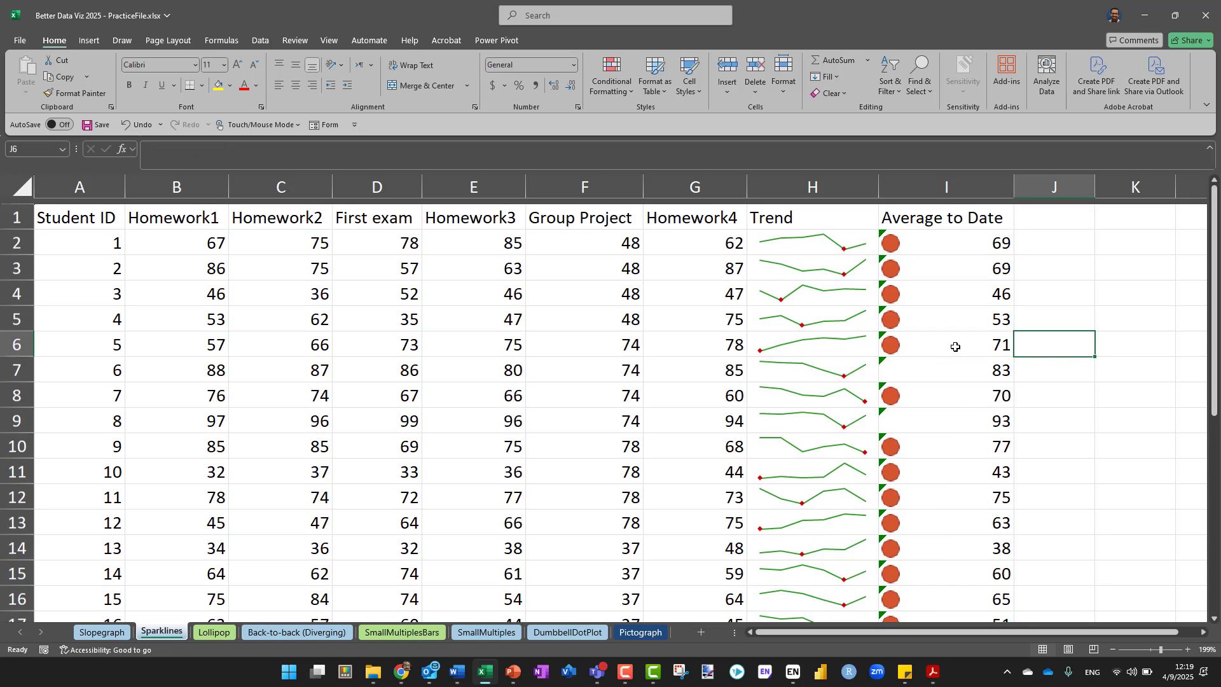
scroll(955, 346, down, 2)
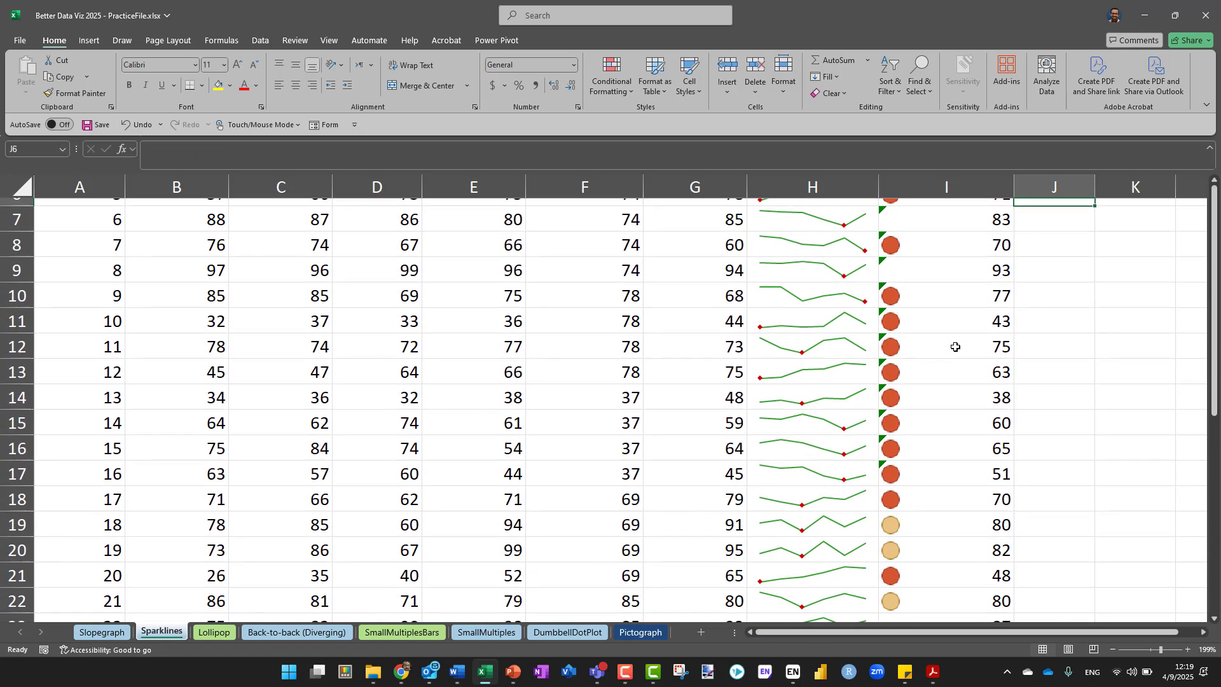
scroll(955, 347, down, 1)
scroll(954, 346, up, 3)
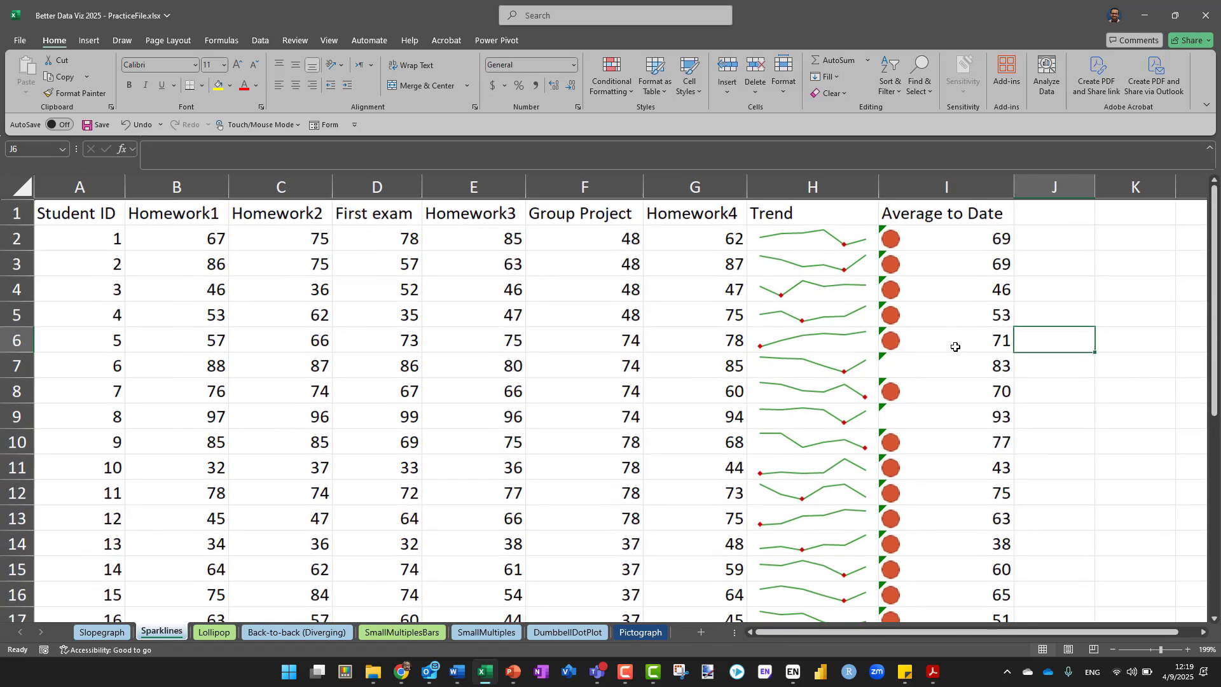
Undo the icon fills and rule changes until the Average to Date column has no icon formatting
click(948, 232)
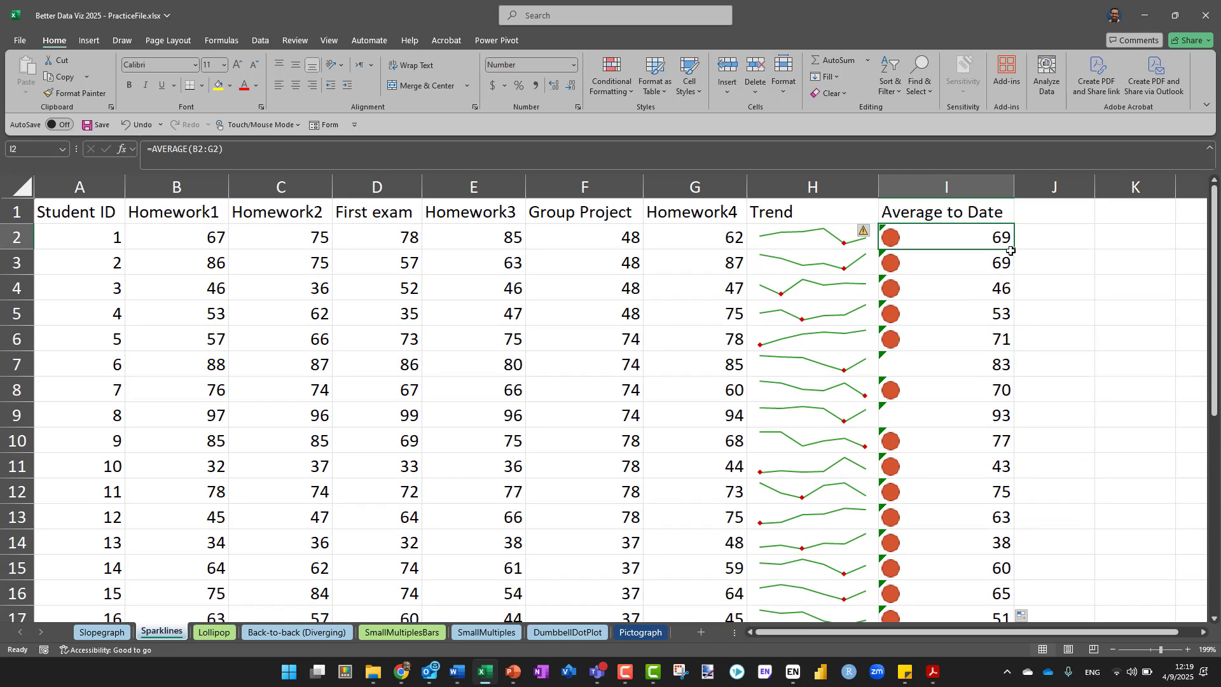
key(ctrl+z)
key(ctrl+z)
key(ctrl+z)
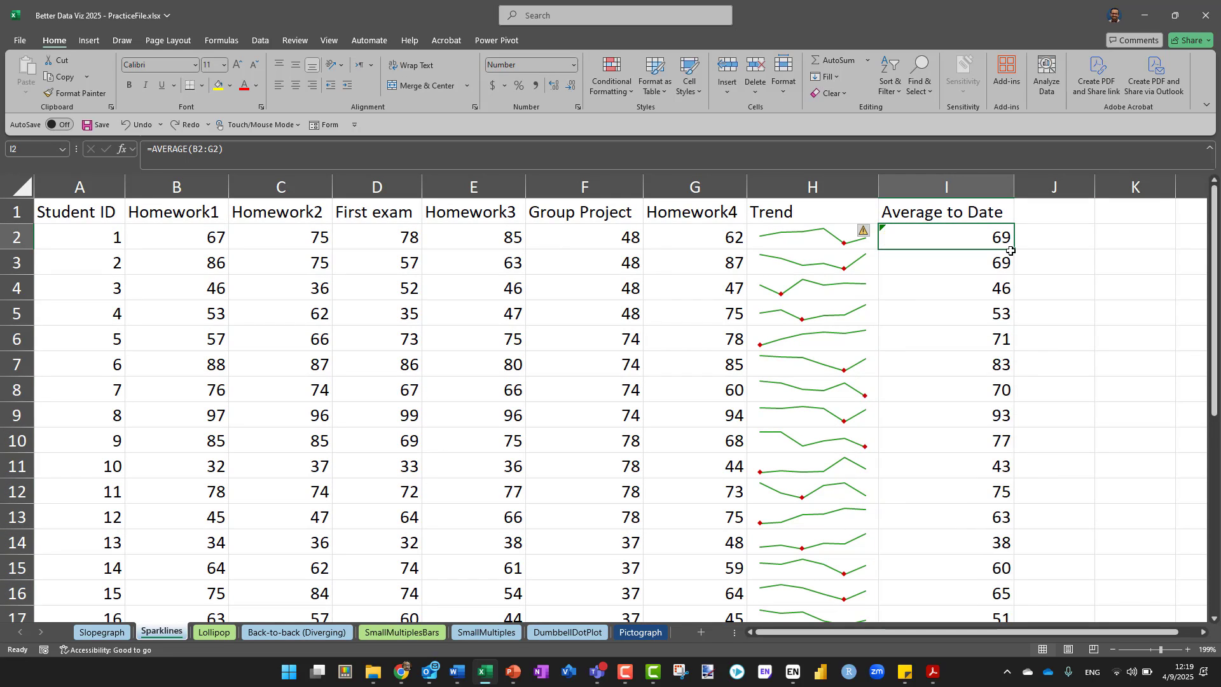
Start a new icon set formatting rule for cell I2 with percent thresholds of 80 and 70
click(611, 79)
click(632, 248)
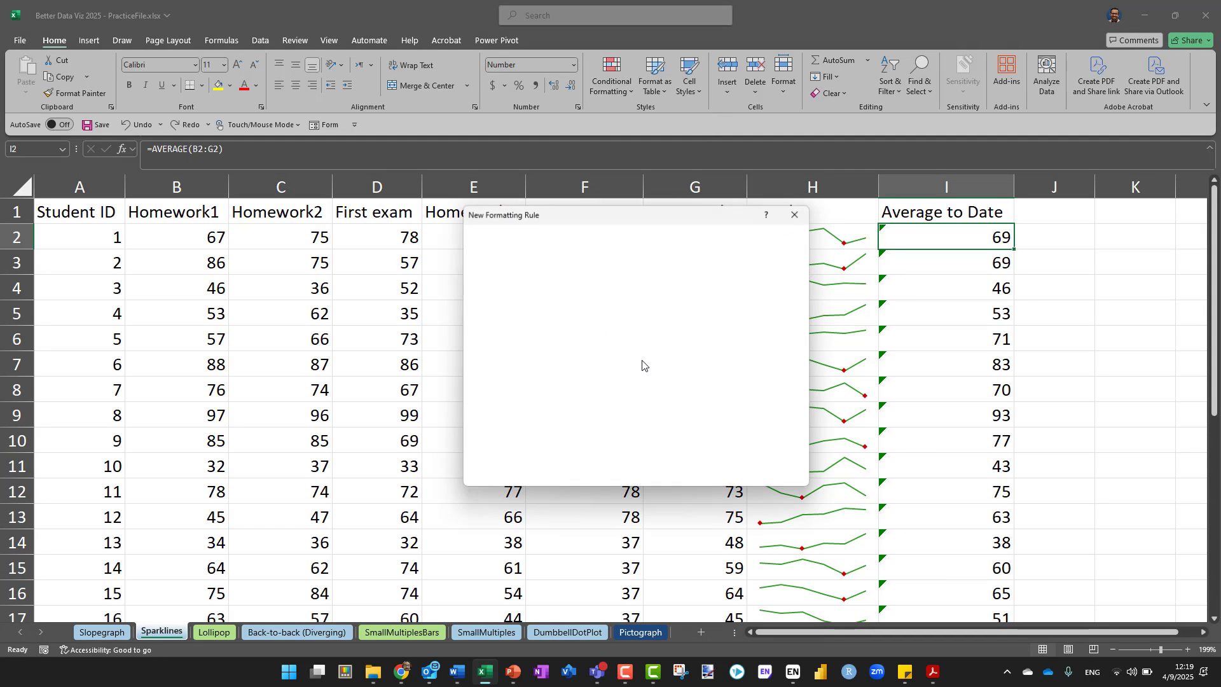
click(549, 378)
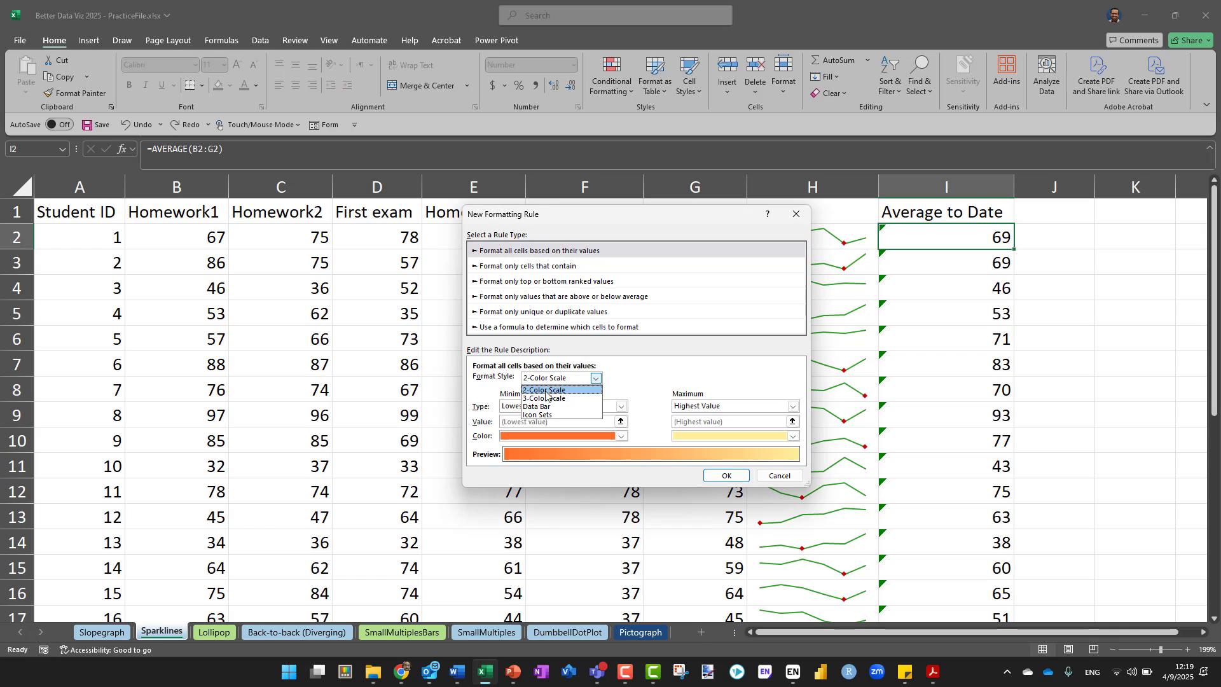
click(543, 416)
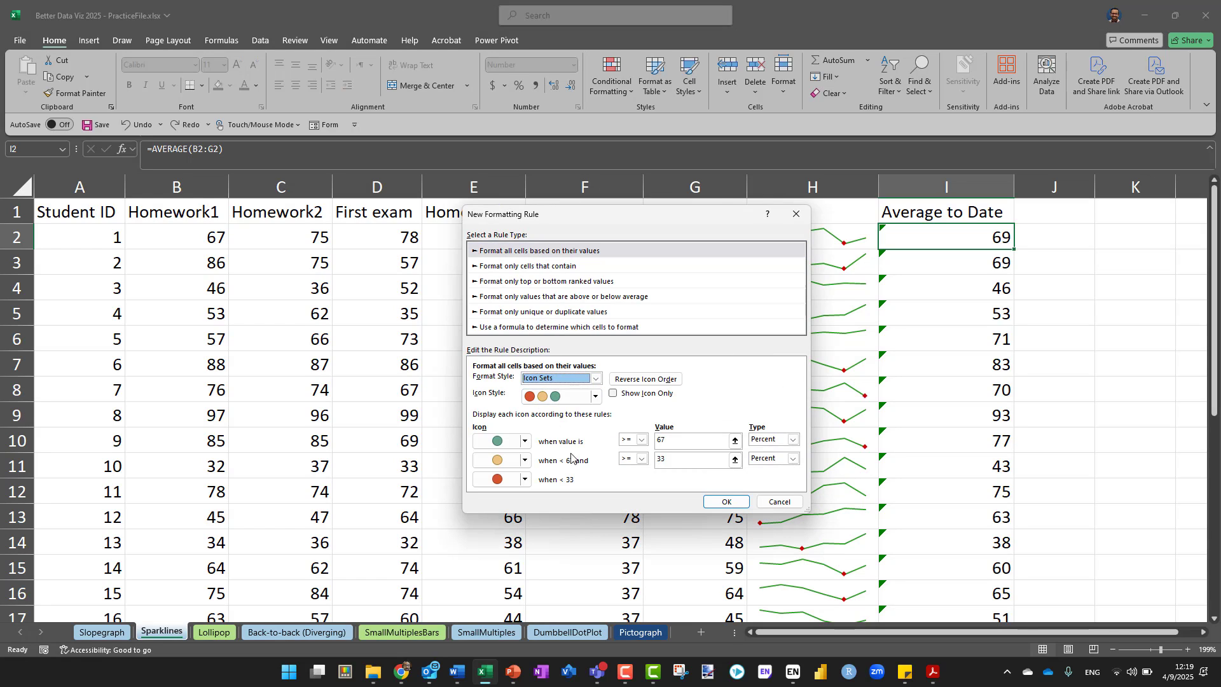
click(667, 459)
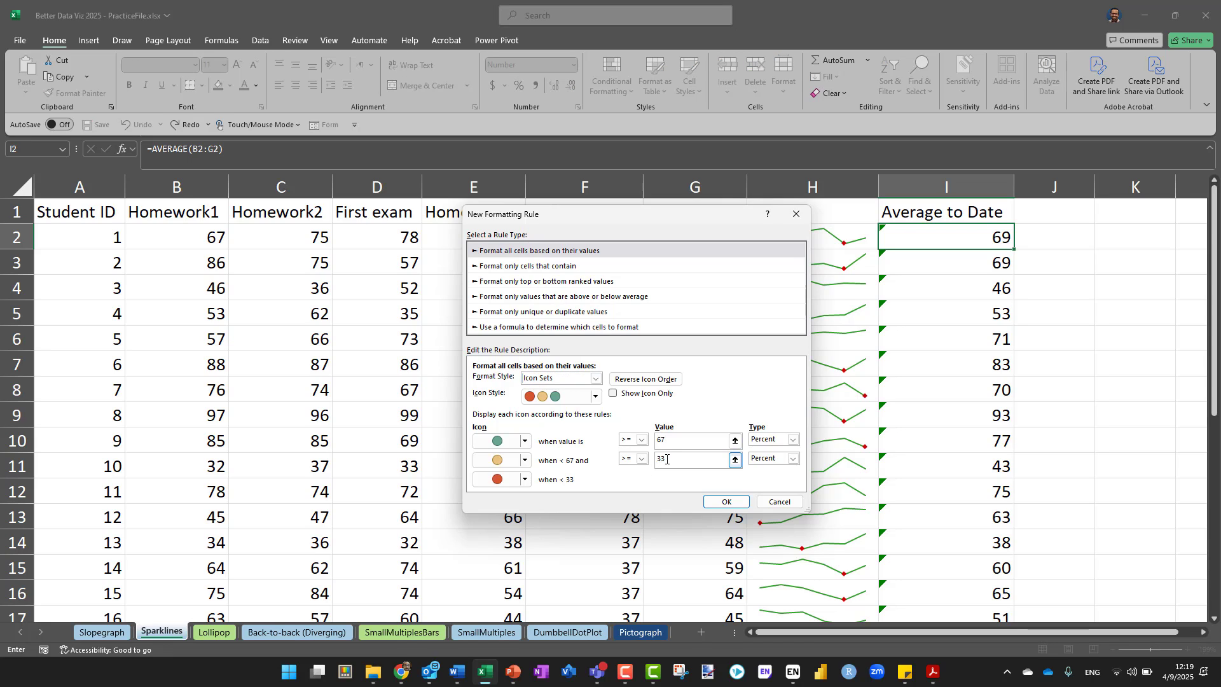
text(70)
drag(676, 440, 636, 448)
text(80)
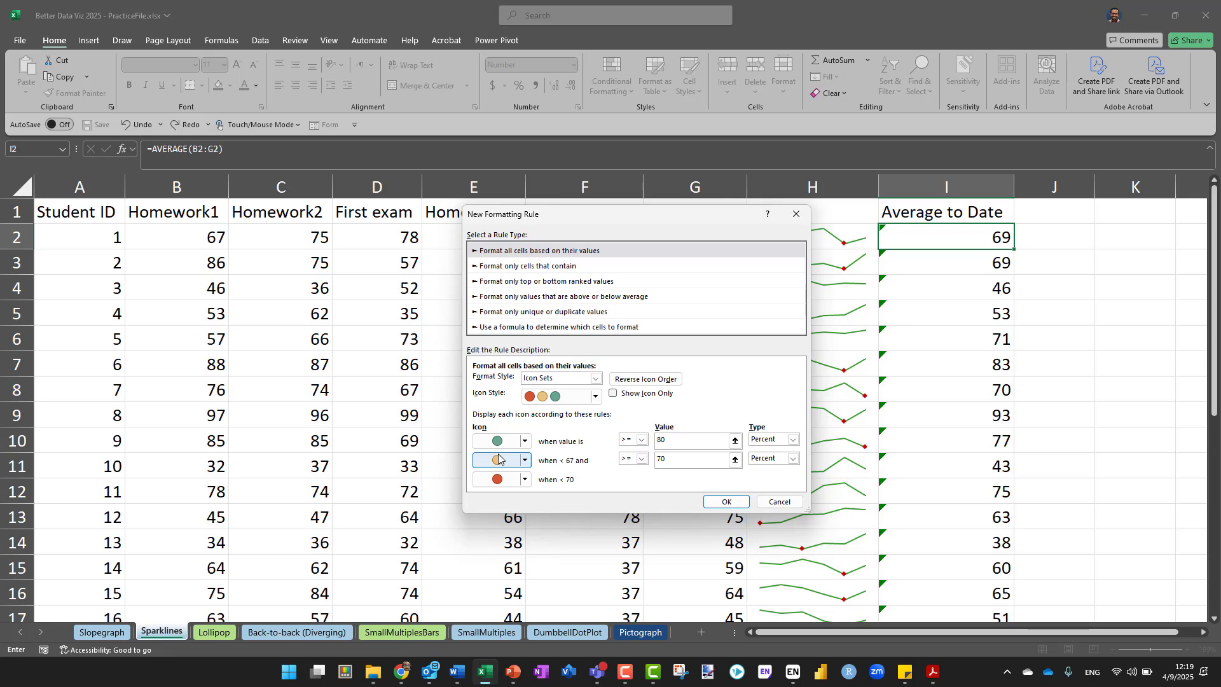
Replace the green circle with No Cell Icon for values of 80 and above, and apply the rule
click(525, 441)
click(530, 460)
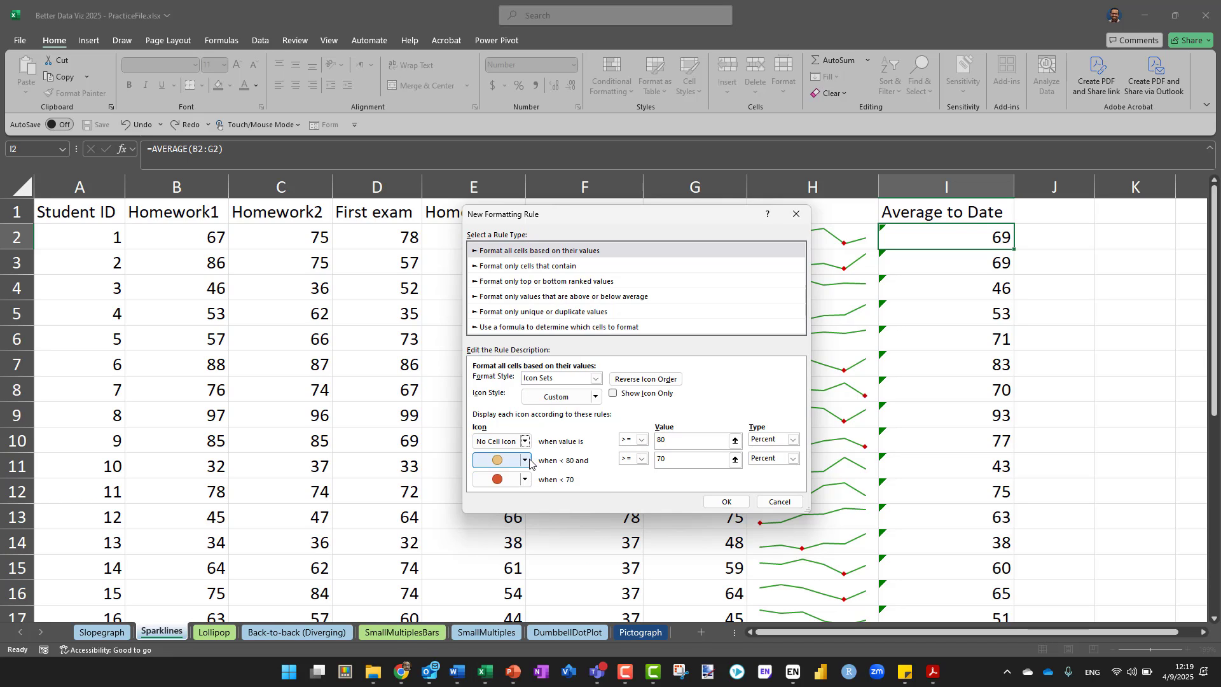
click(725, 502)
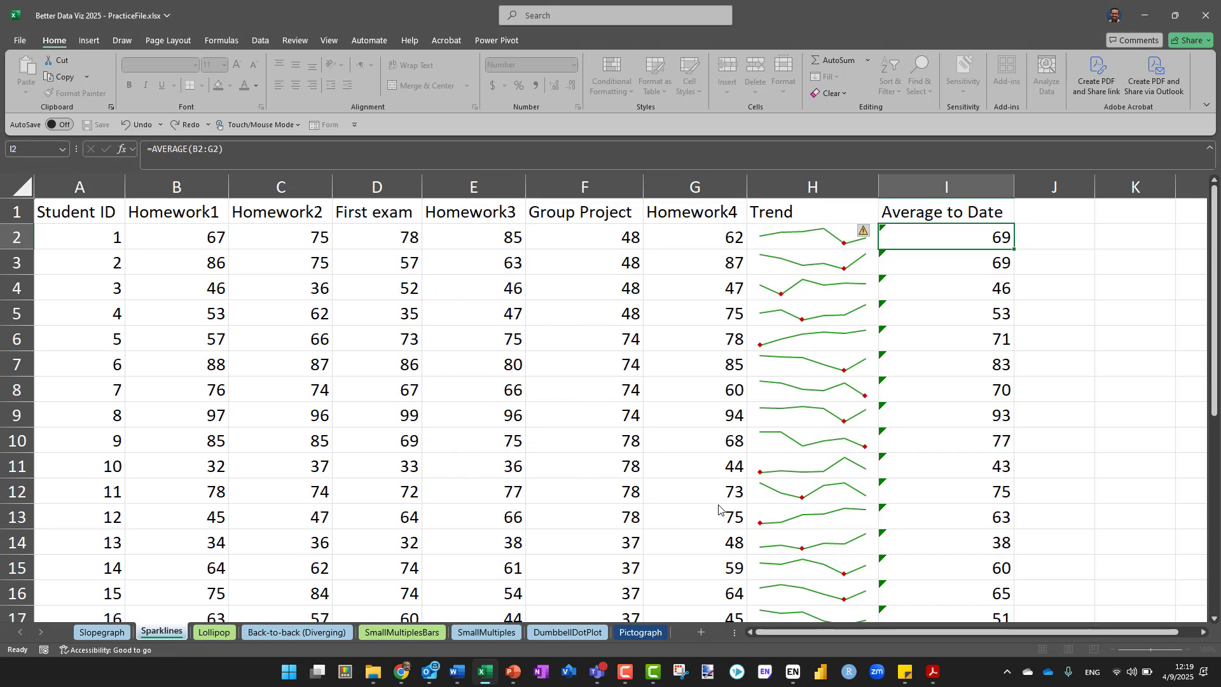
Fill cell I2 with its new icon rule down the Average to Date column, deselect it and check the icons in all rows
double_click(1014, 249)
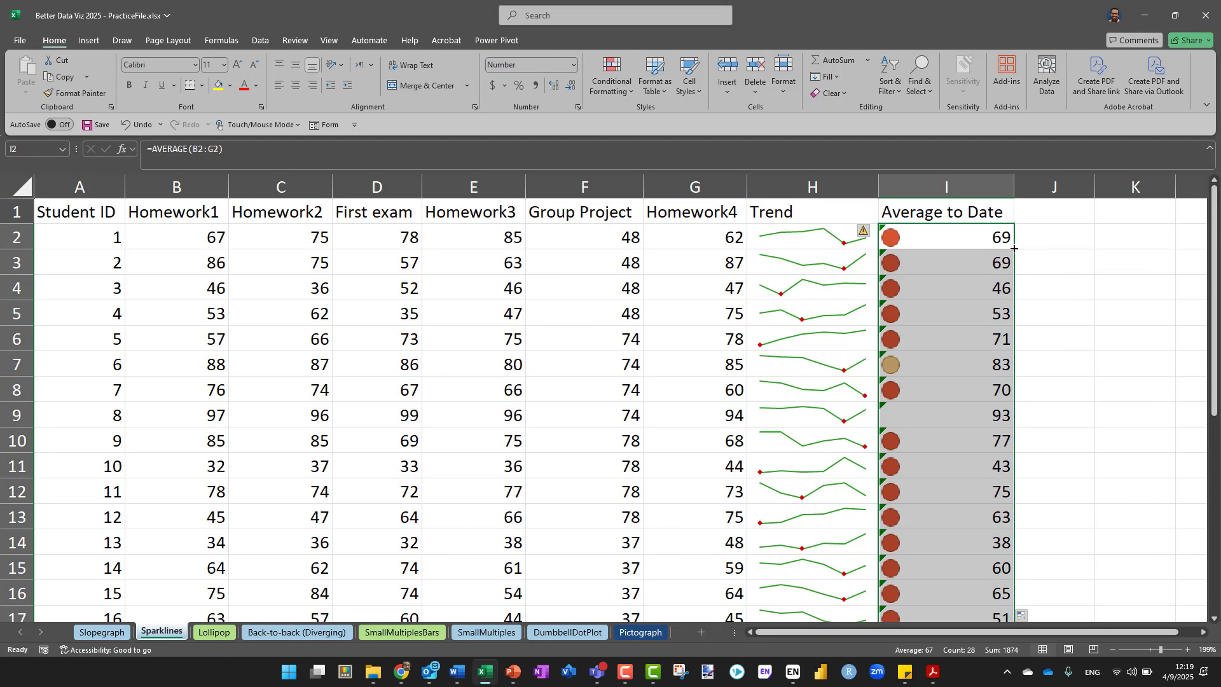
click(1050, 250)
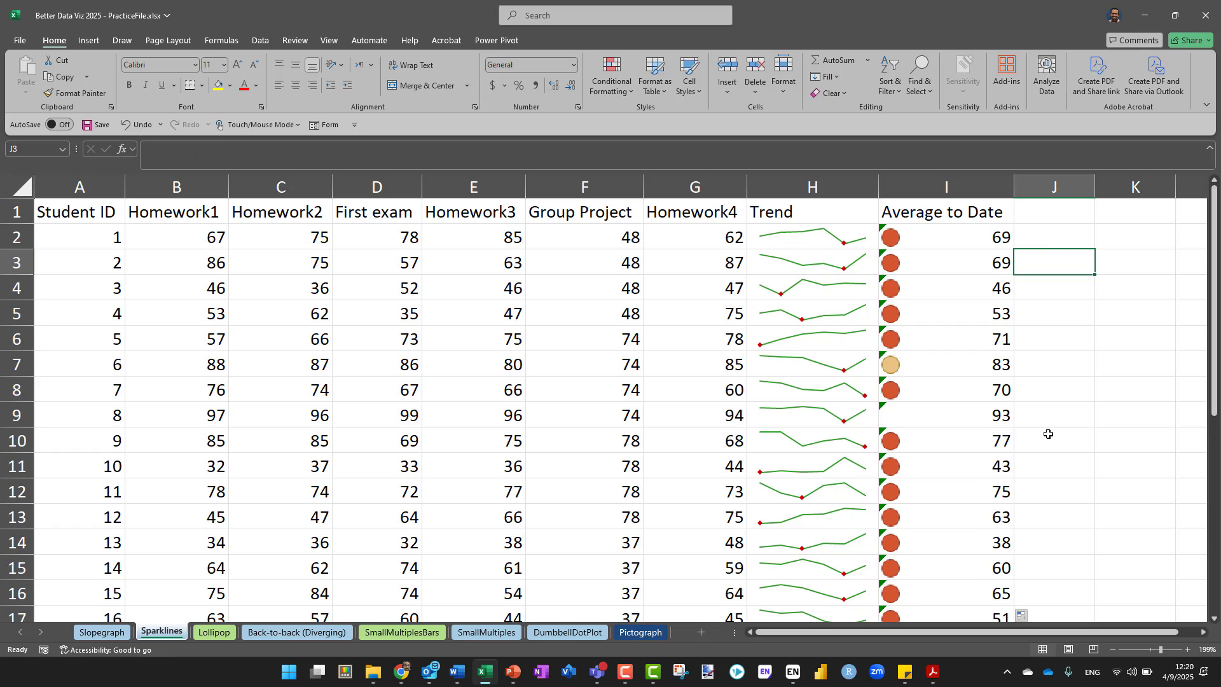
scroll(1048, 434, down, 2)
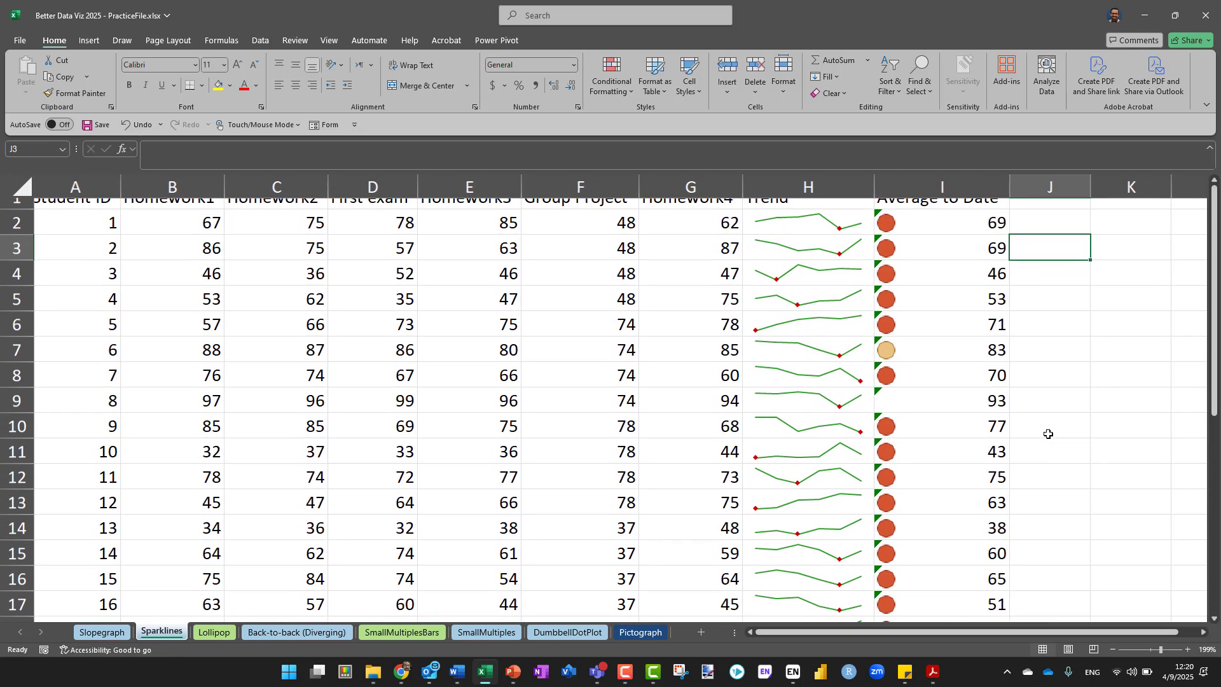
scroll(1048, 434, down, 3)
scroll(1048, 434, down, 2)
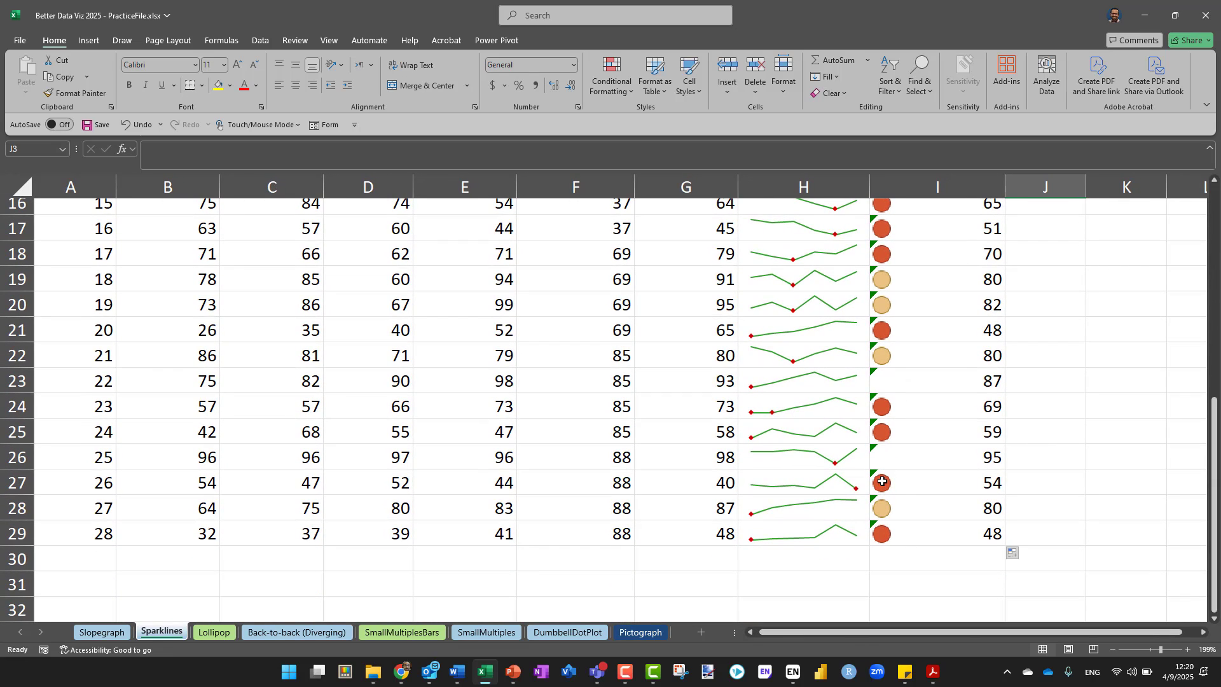
scroll(893, 332, up, 2)
scroll(894, 332, up, 3)
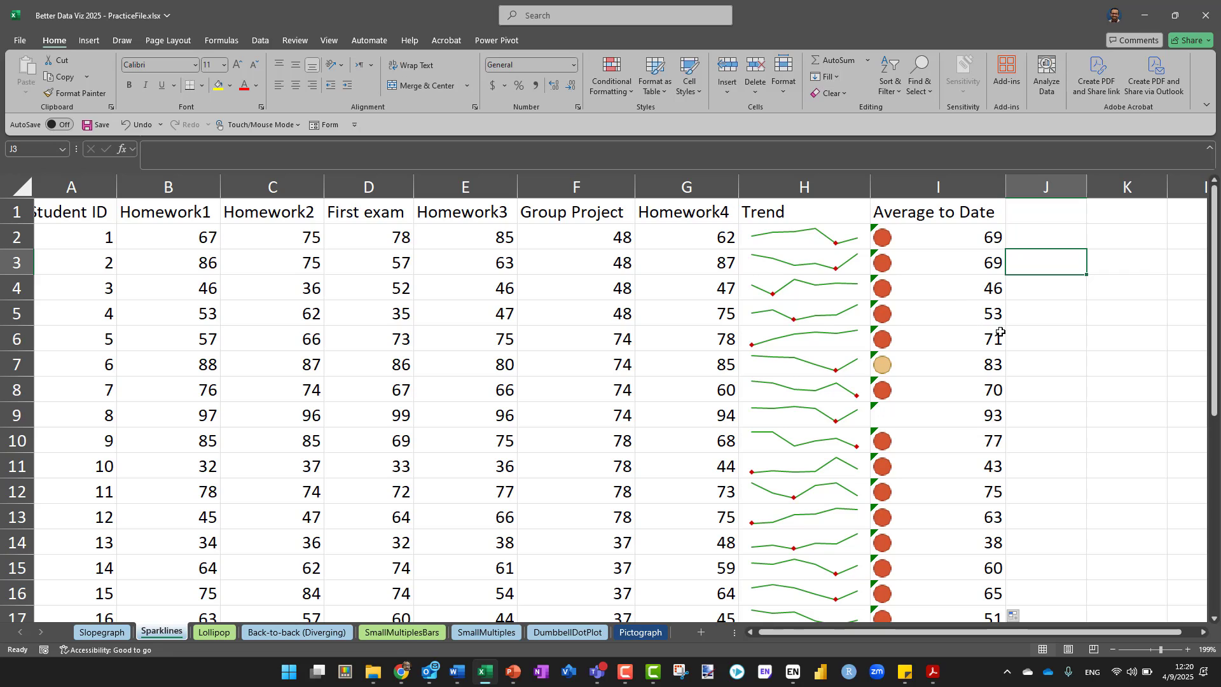
Try a white font color on the average in cell I2 and undo the change
click(956, 252)
click(940, 237)
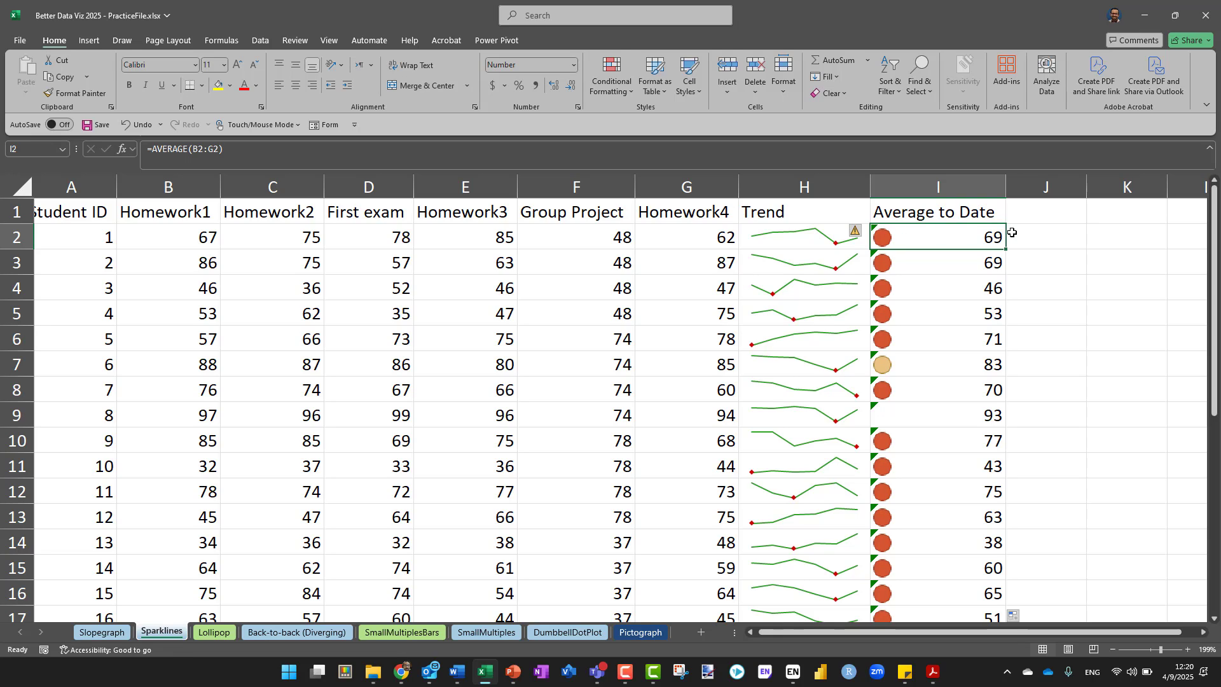
click(257, 88)
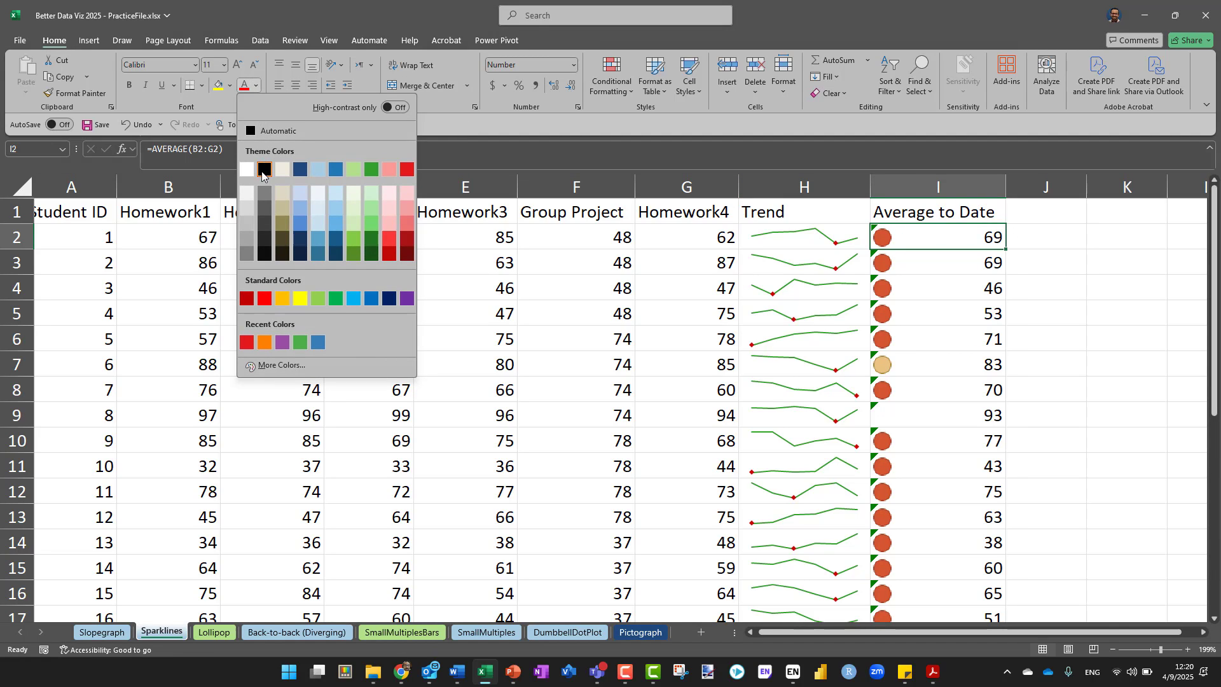
click(245, 170)
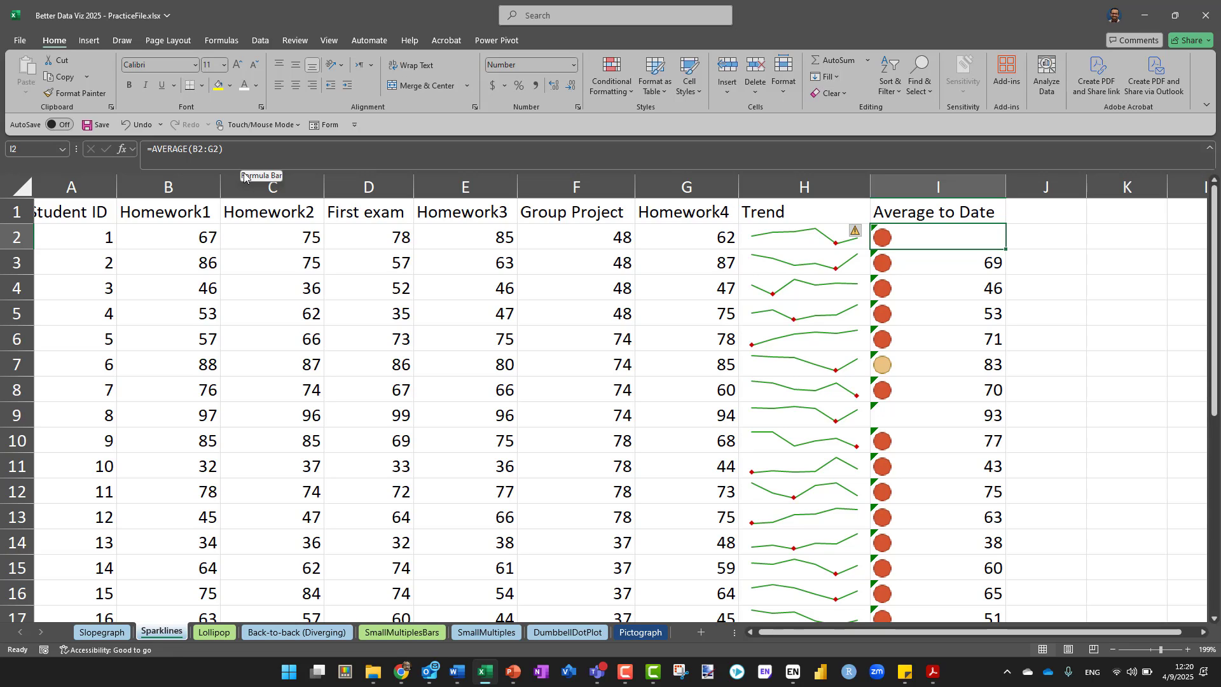
key(ctrl+z)
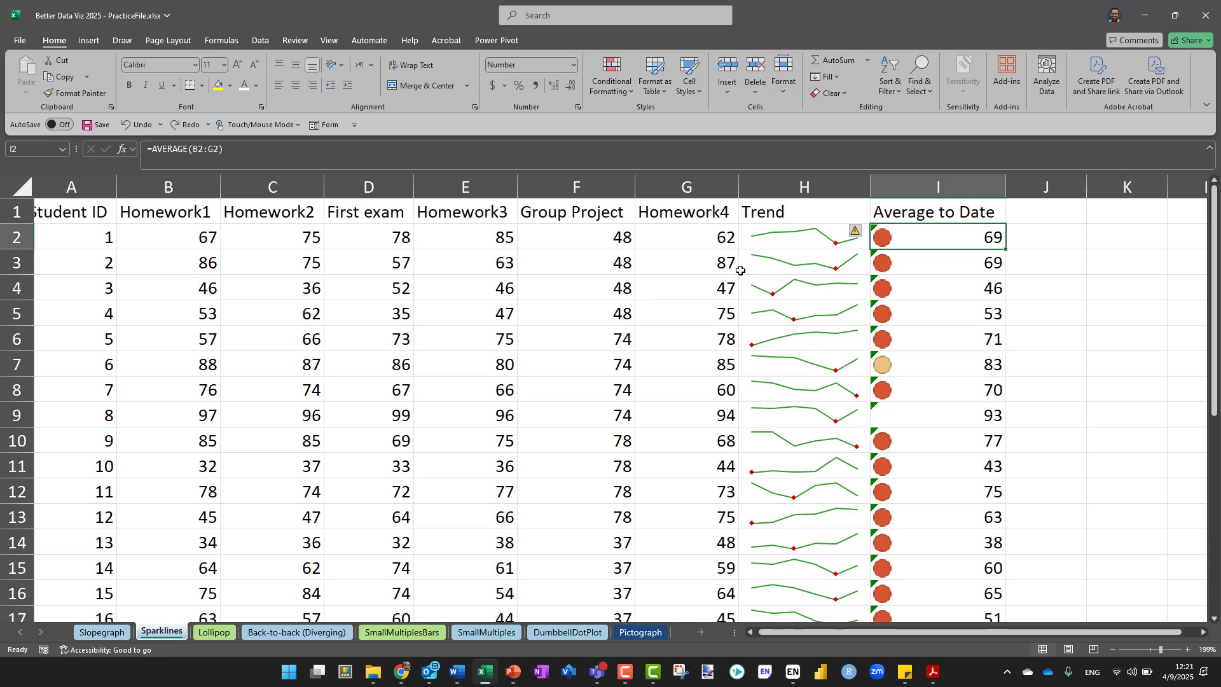
Try a taller row 2 to enlarge its sparkline, return the row to its former height and deselect it
drag(28, 250, 28, 278)
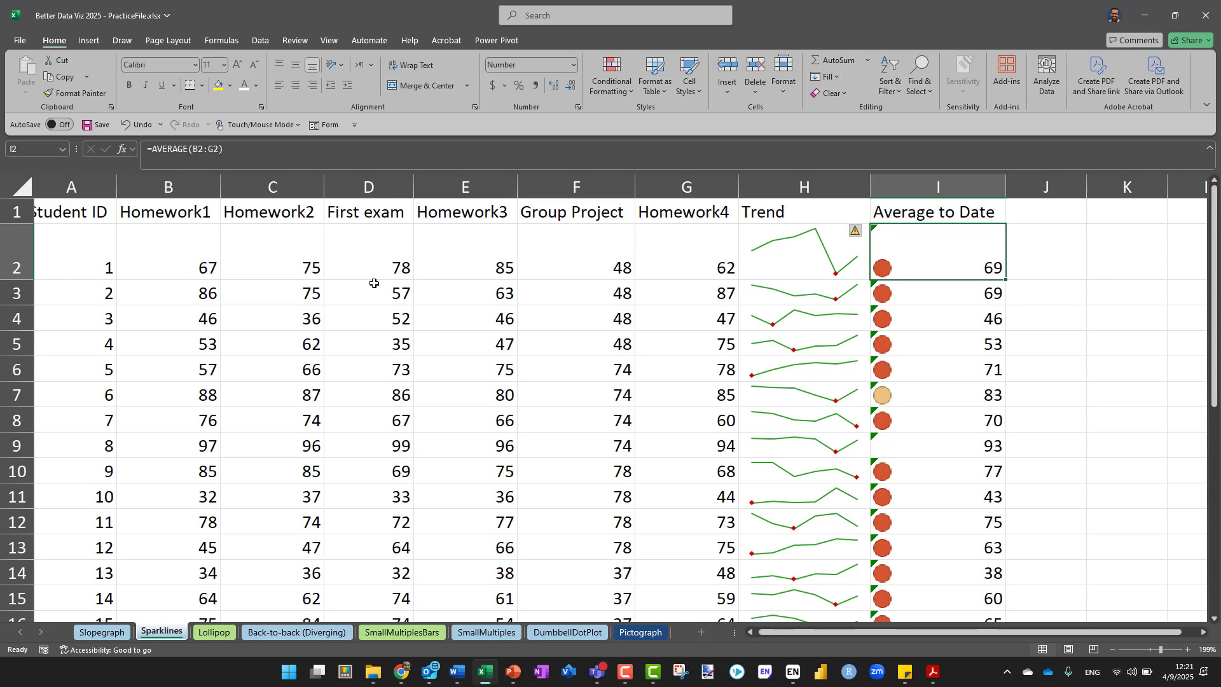
click(14, 283)
drag(14, 282, 12, 250)
click(566, 341)
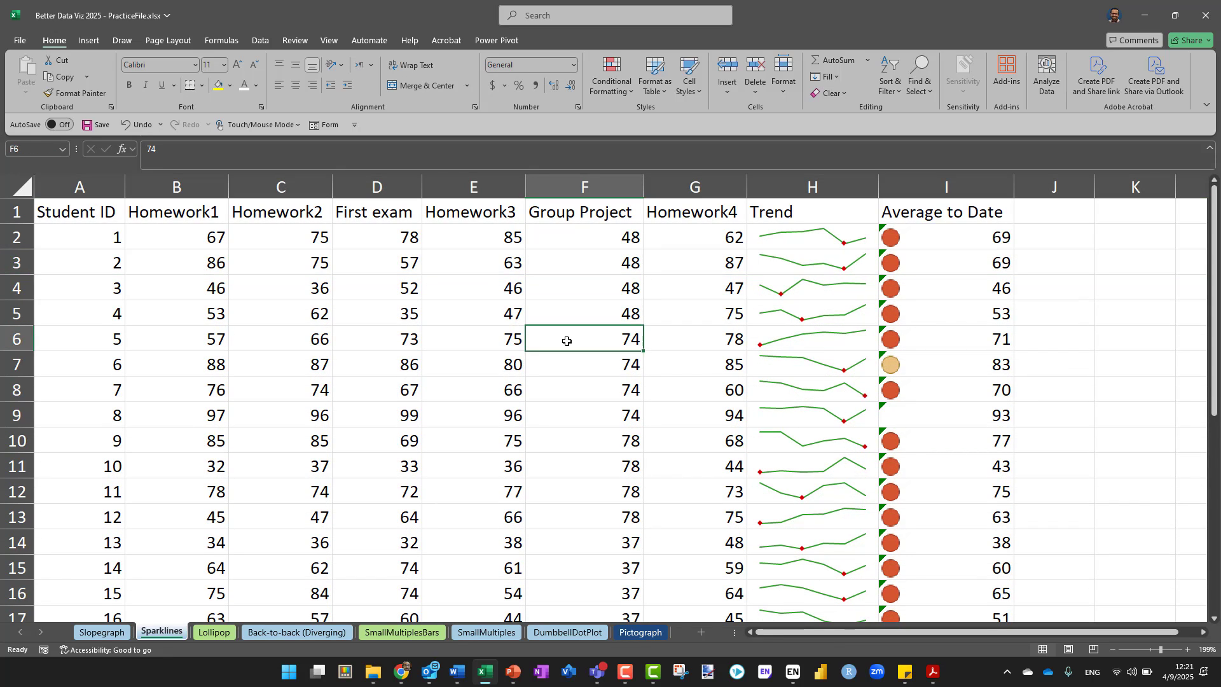
Switch to the Lollipop sheet and look over its table of toppings and respondent percentages
click(217, 634)
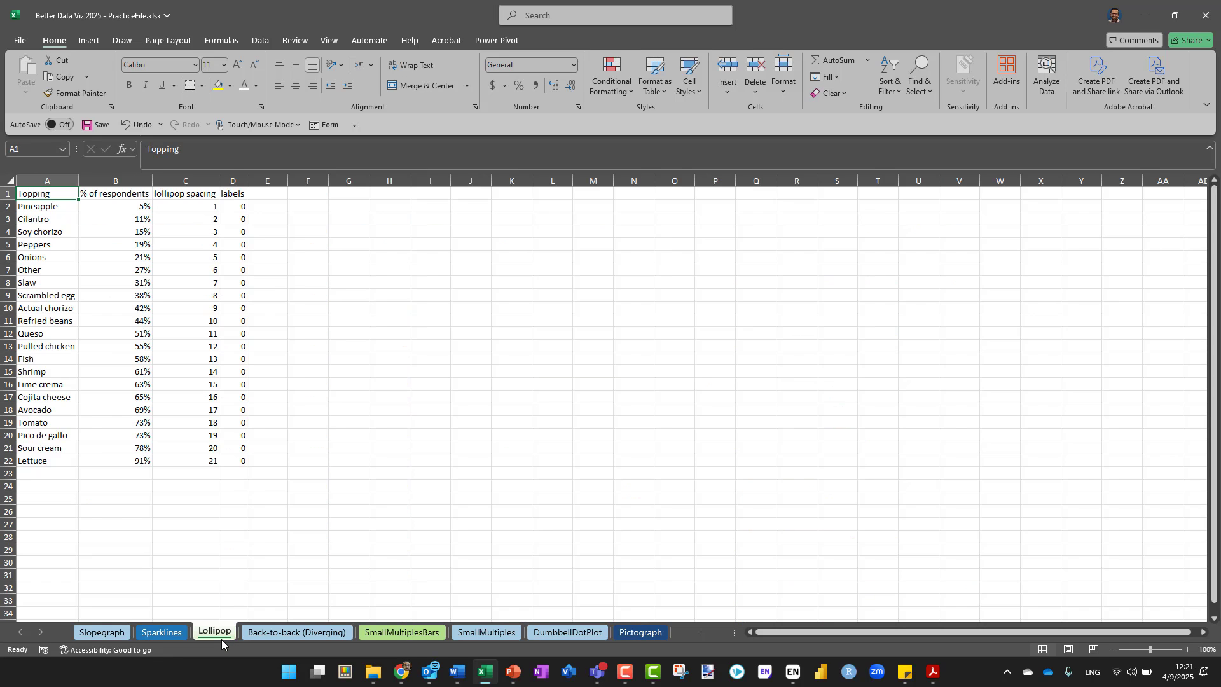
scroll(154, 402, up, 9)
scroll(155, 401, left, 1)
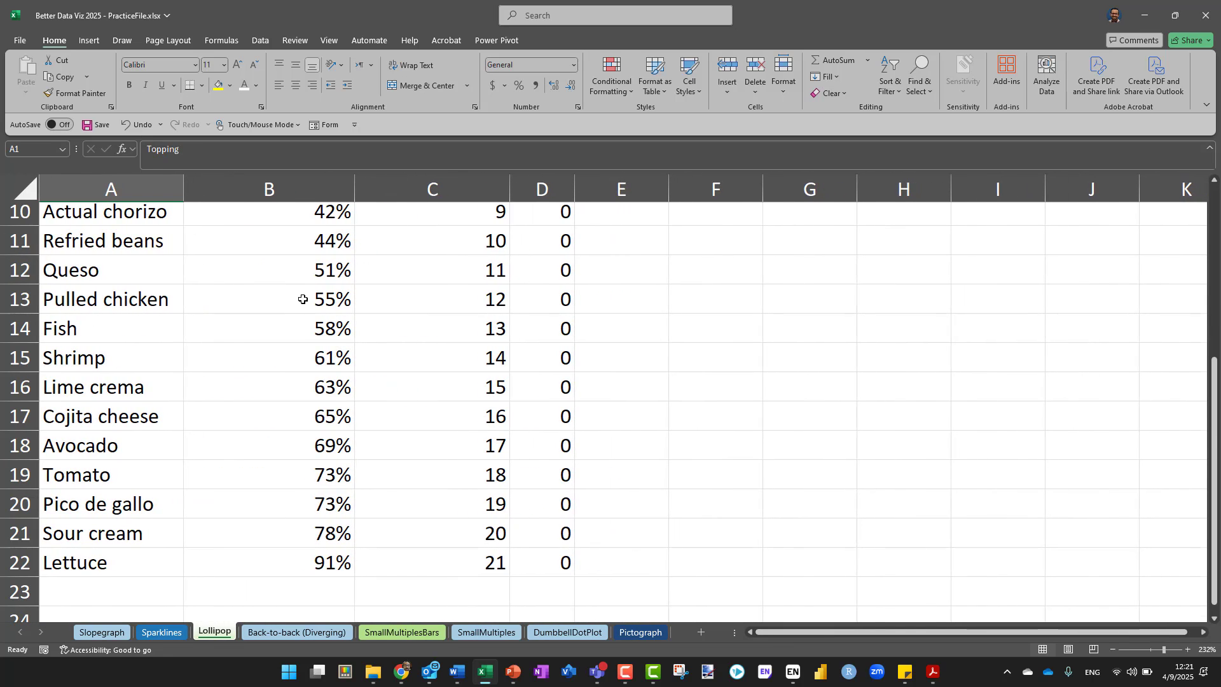
scroll(302, 299, up, 3)
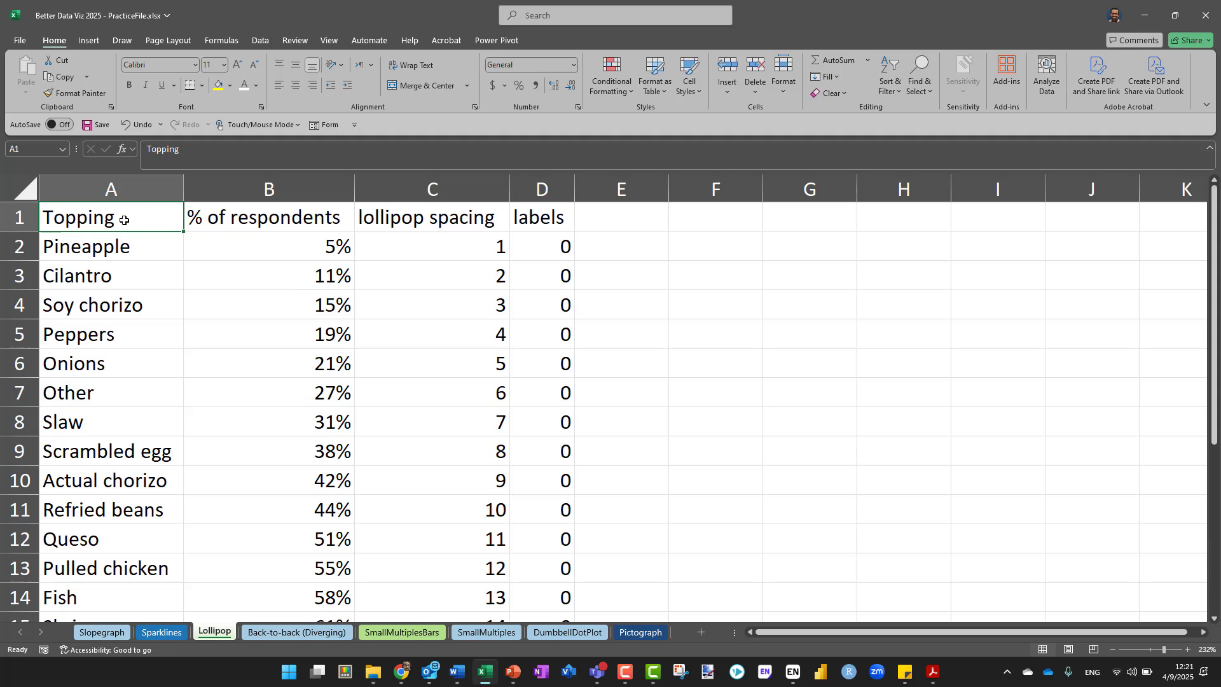
Insert a 2-D clustered bar chart from the Topping and % of respondents data in A1:B22
drag(131, 217, 294, 536)
scroll(295, 536, up, 4)
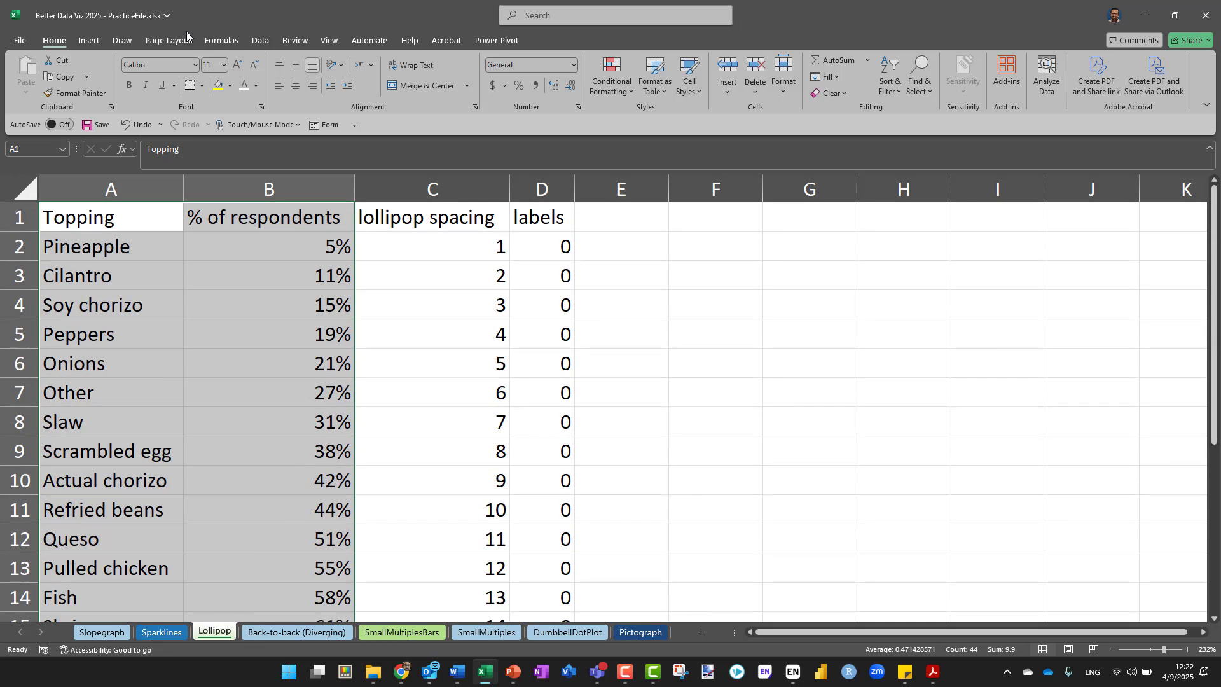
click(89, 40)
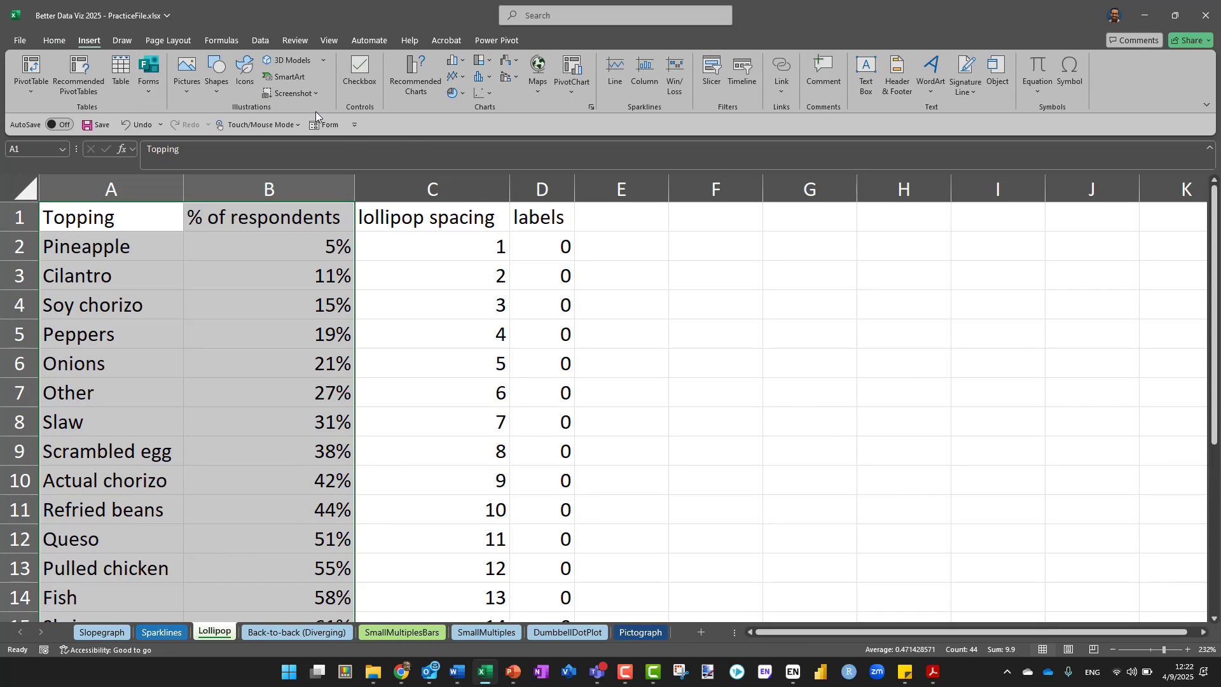
click(455, 61)
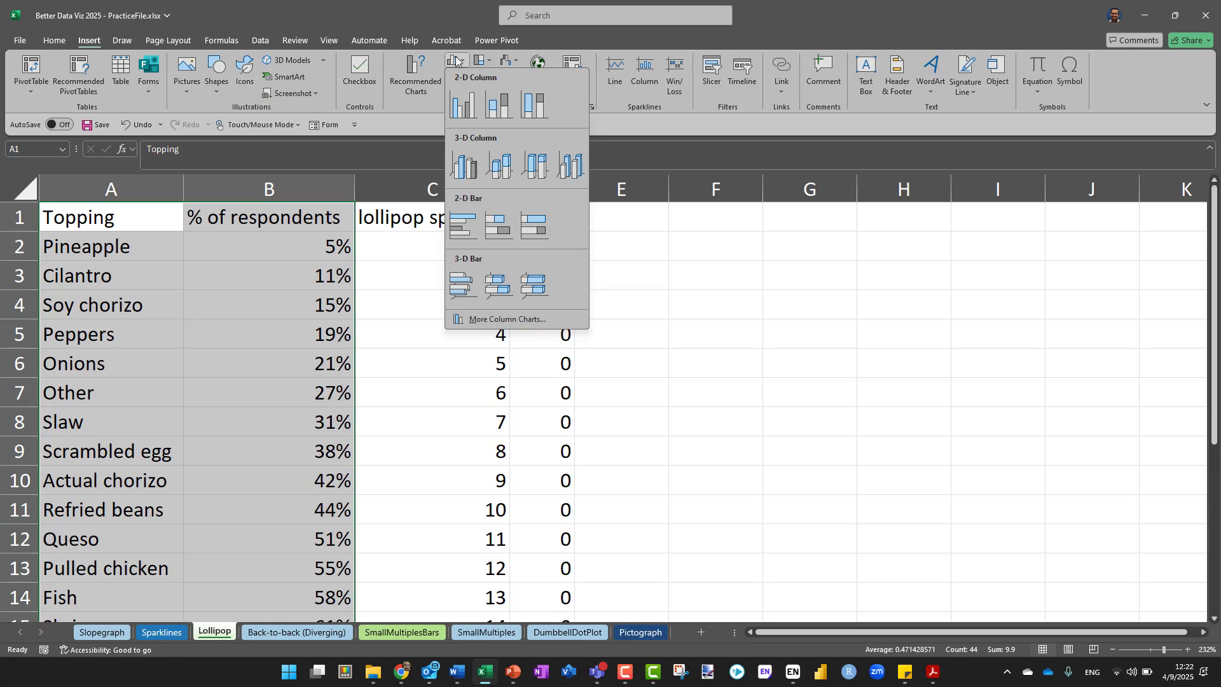
click(471, 234)
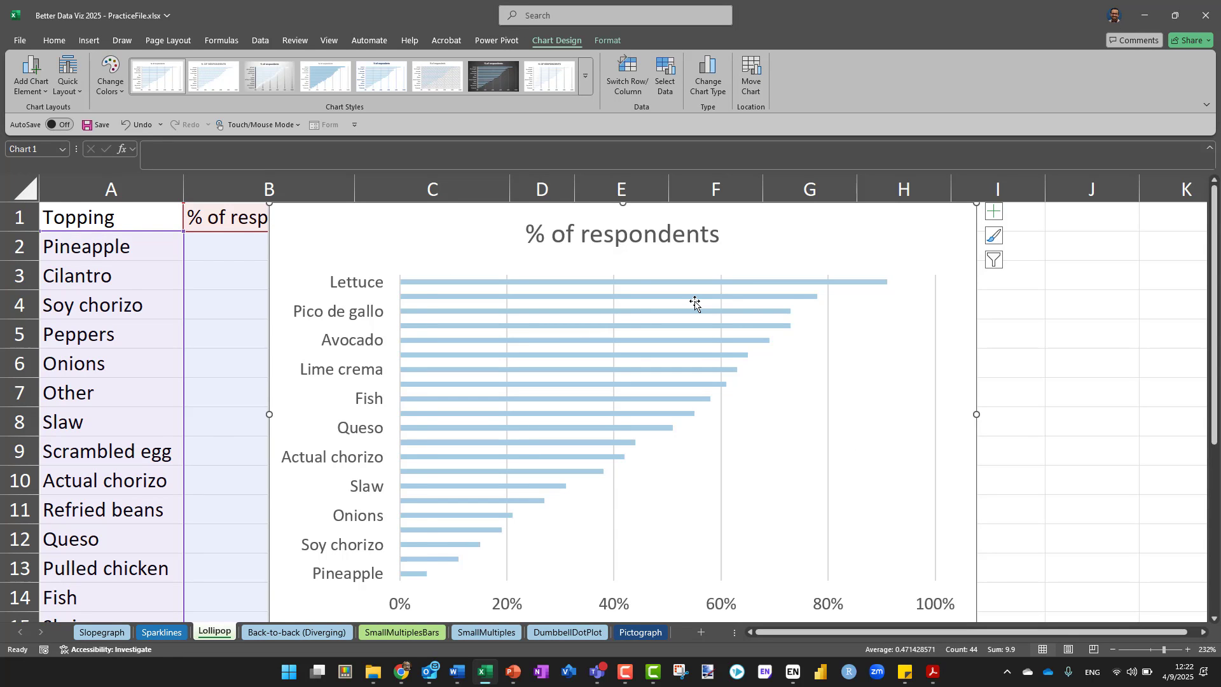
Move the bar chart off the data to the empty area from column F, starting at about row 16, and deselect it
scroll(696, 304, down, 5)
mouse_move(675, 340)
mouse_down()
mouse_move(1013, 343)
mouse_move(965, 363)
mouse_up()
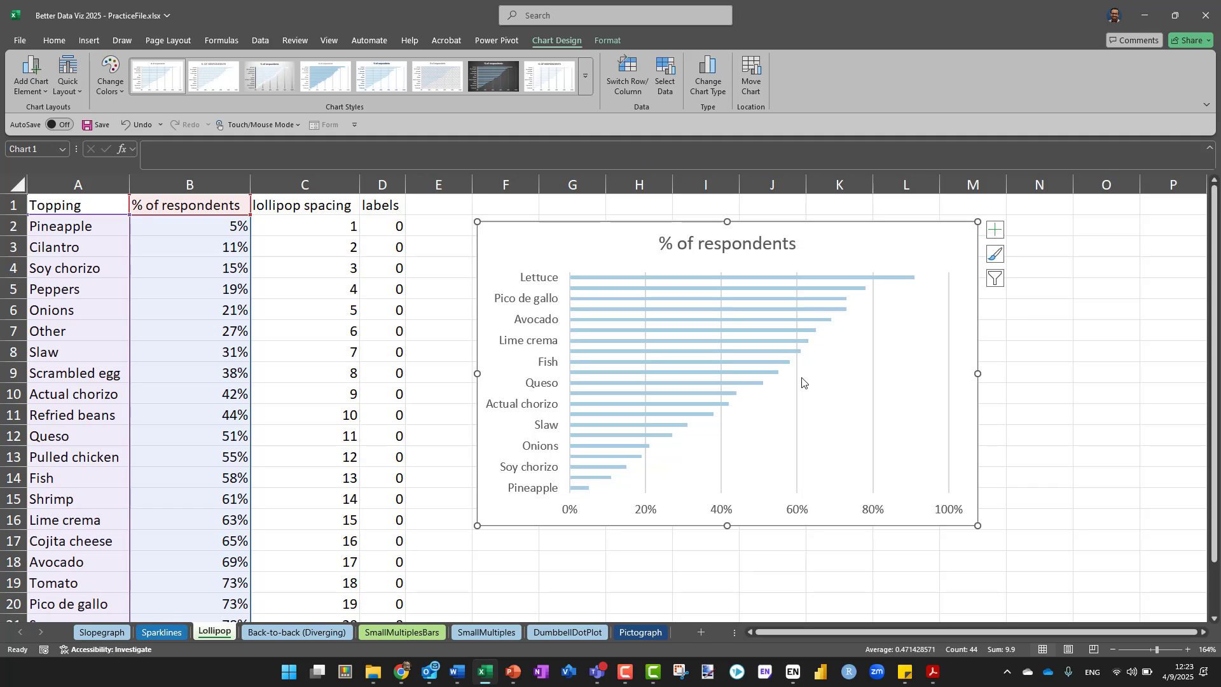
mouse_move(715, 395)
drag(869, 223, 868, 527)
click(731, 346)
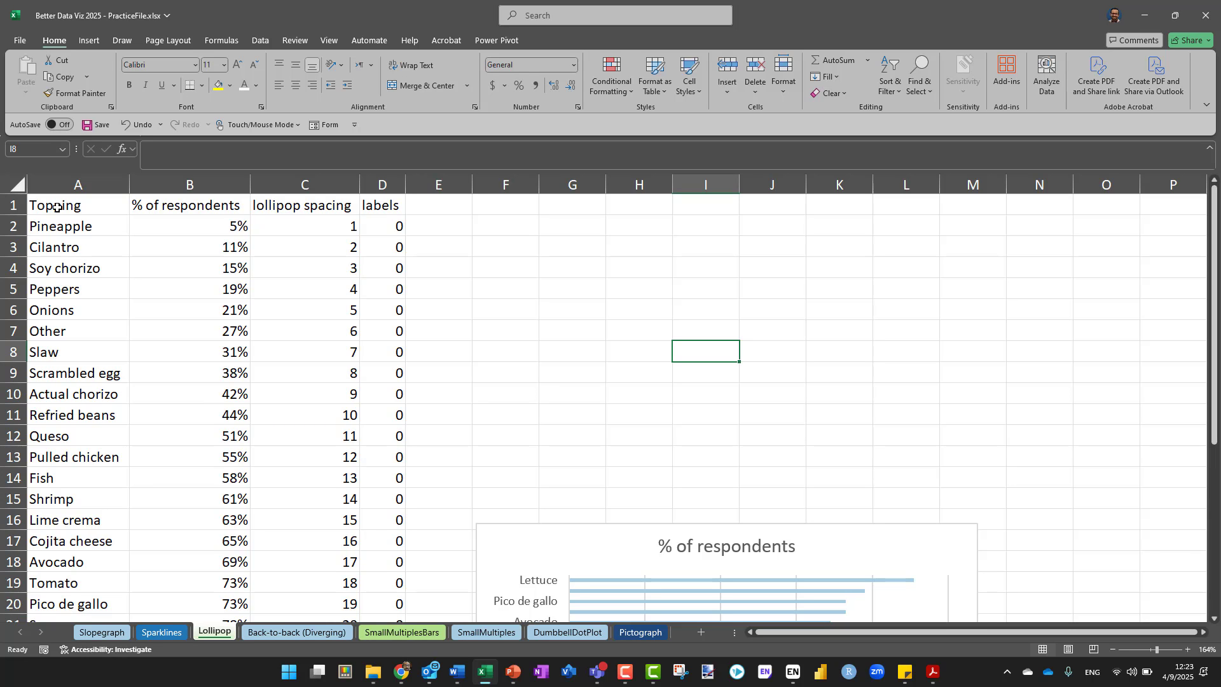
Compare the order of toppings in the table with the bar chart and examine the lollipop spacing values in column C
scroll(783, 256, down, 5)
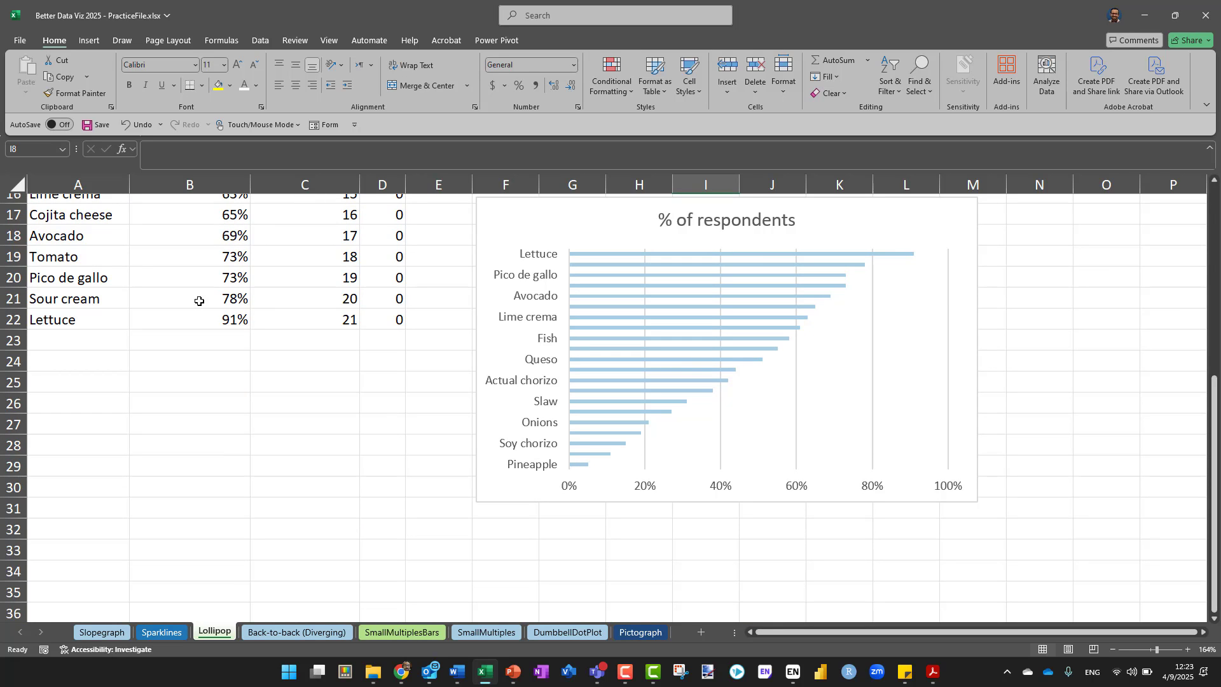
scroll(517, 366, up, 2)
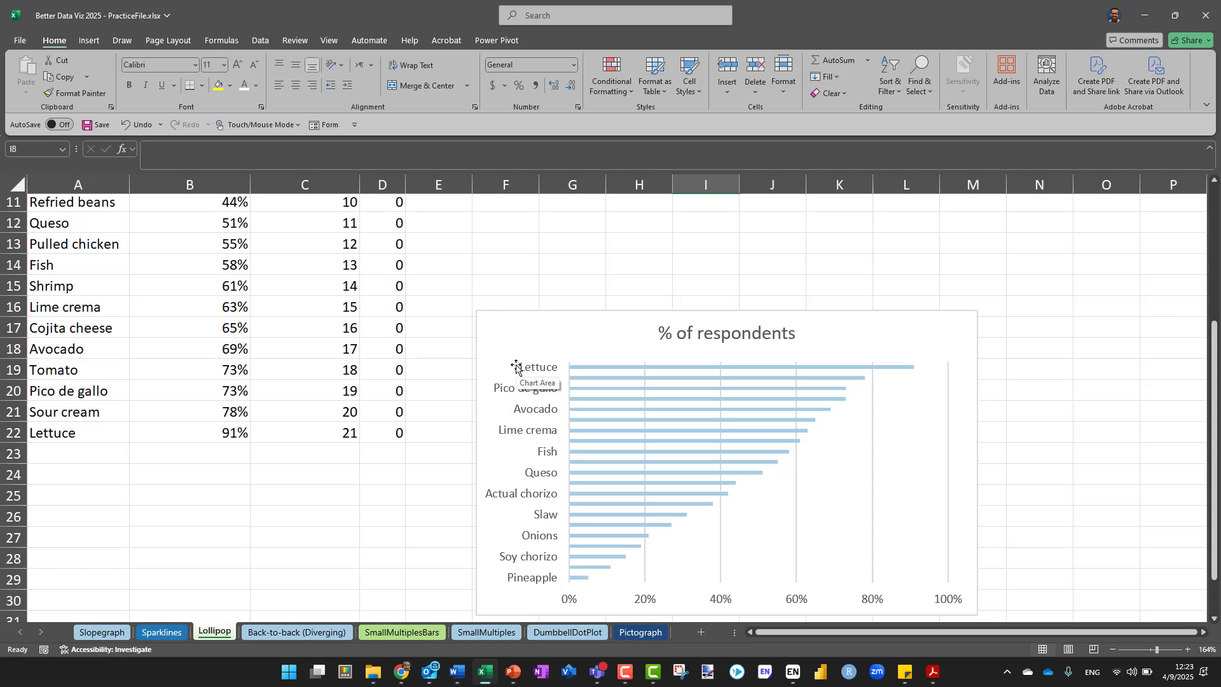
scroll(281, 264, up, 4)
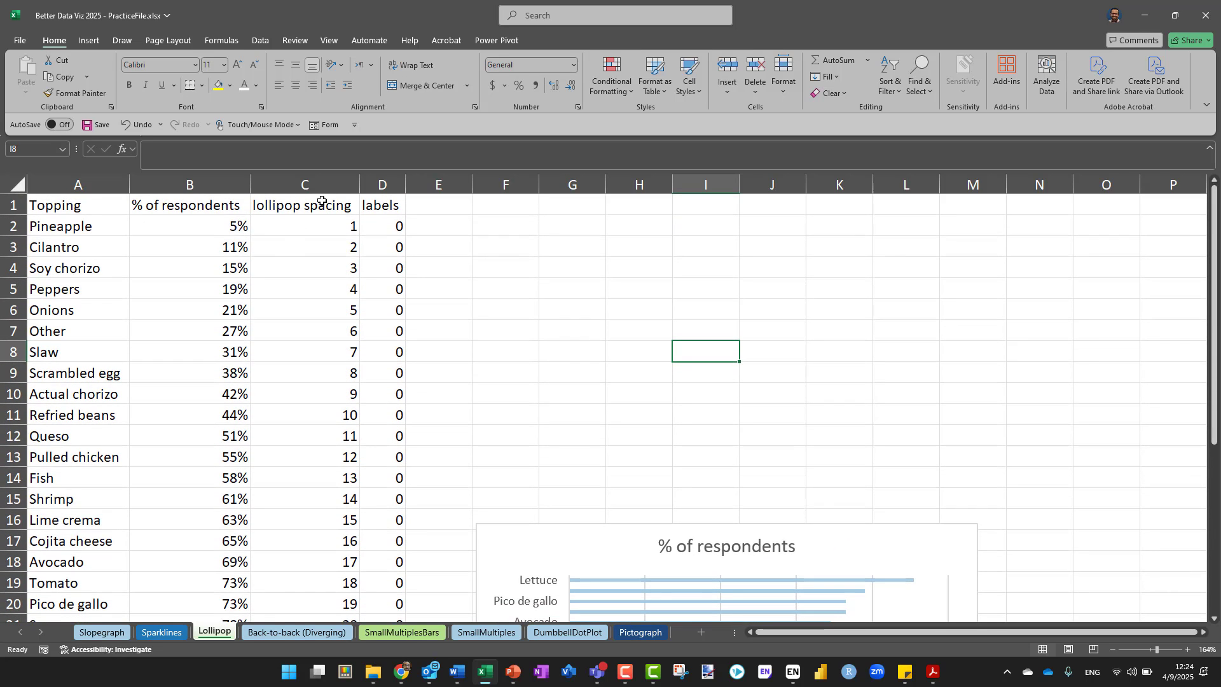
click(322, 189)
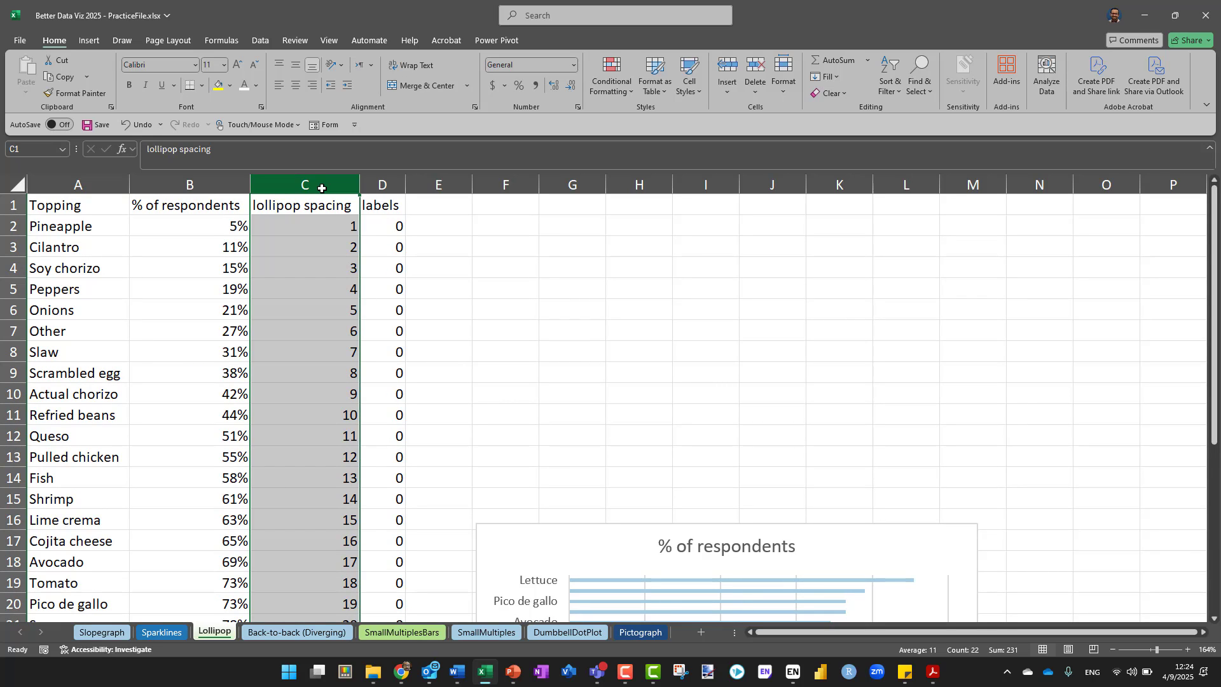
click(337, 226)
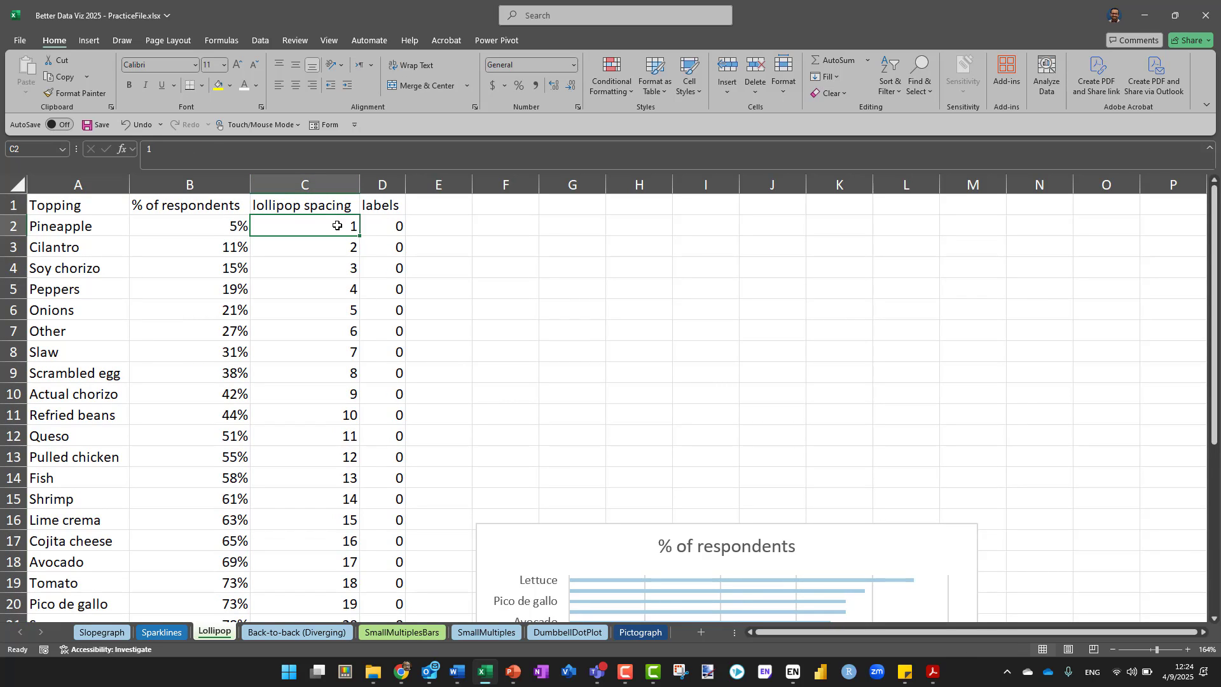
scroll(337, 226, down, 1)
scroll(327, 485, down, 2)
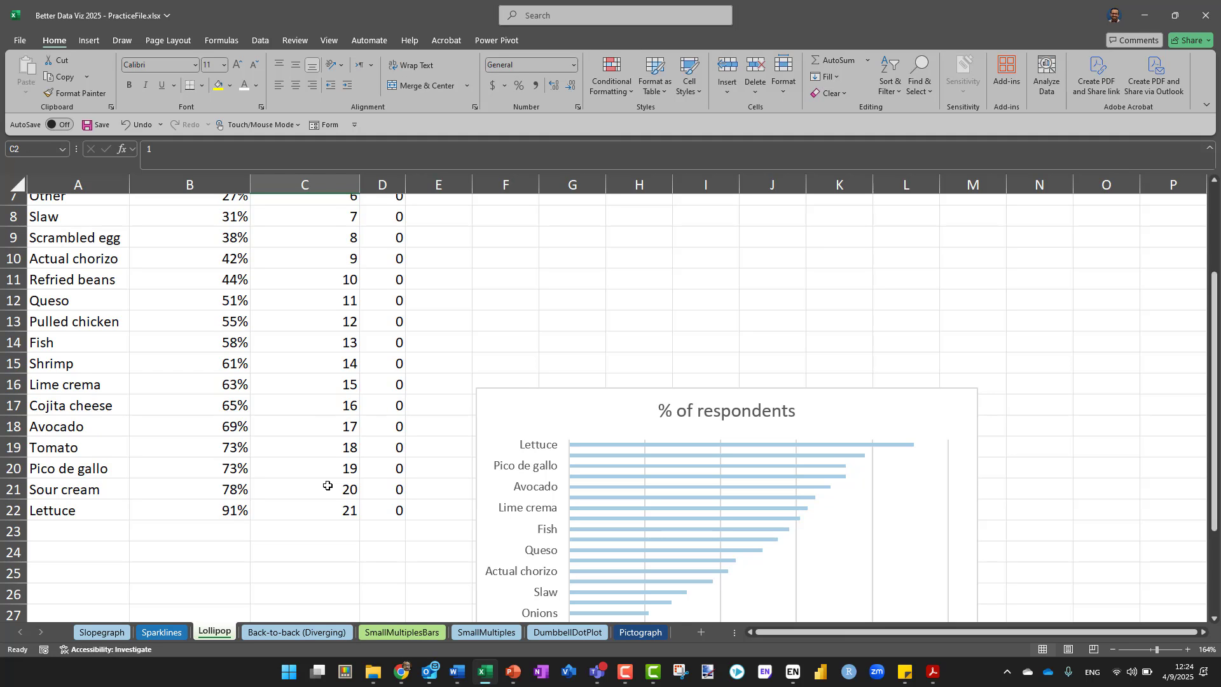
scroll(328, 485, up, 3)
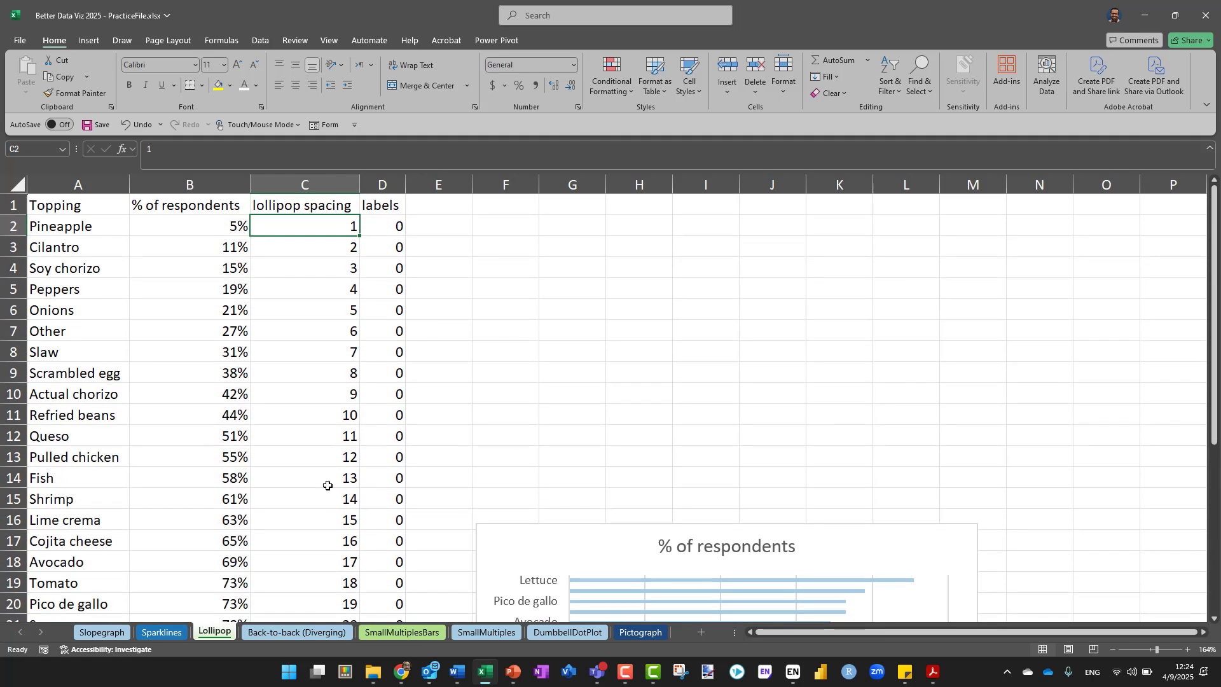
Try a scatter chart built from the Topping, % of respondents and lollipop spacing columns, and undo its insertion
click(88, 200)
drag(79, 184, 304, 183)
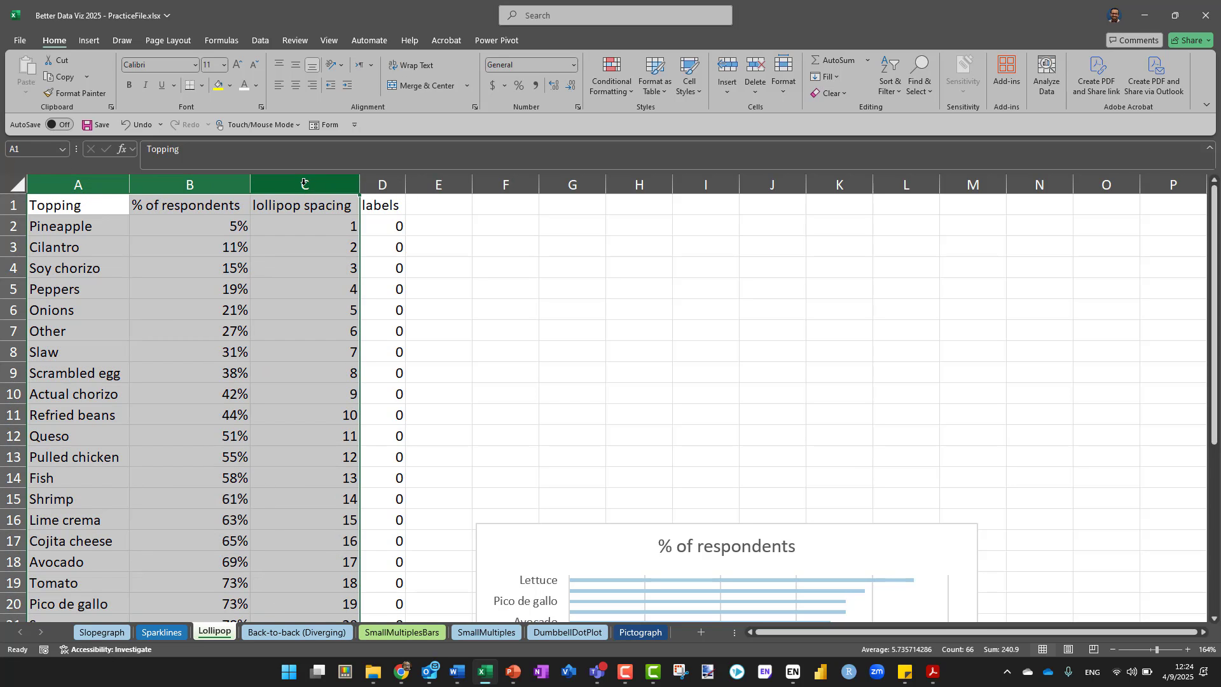
click(89, 40)
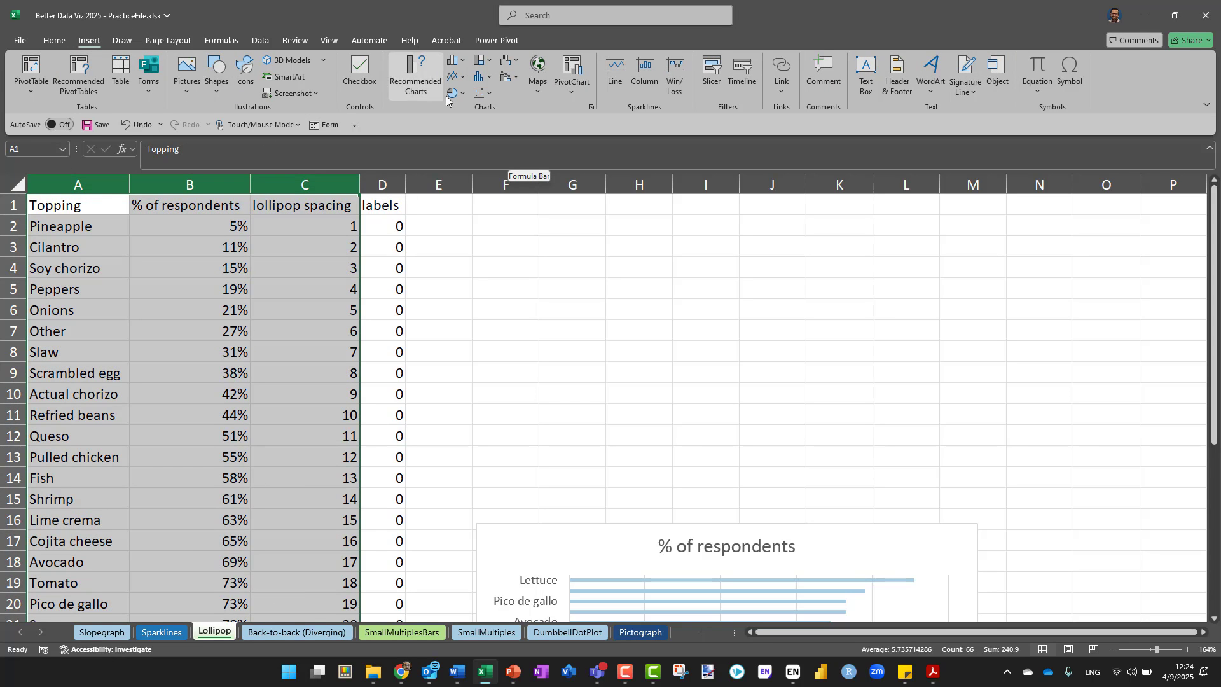
click(490, 96)
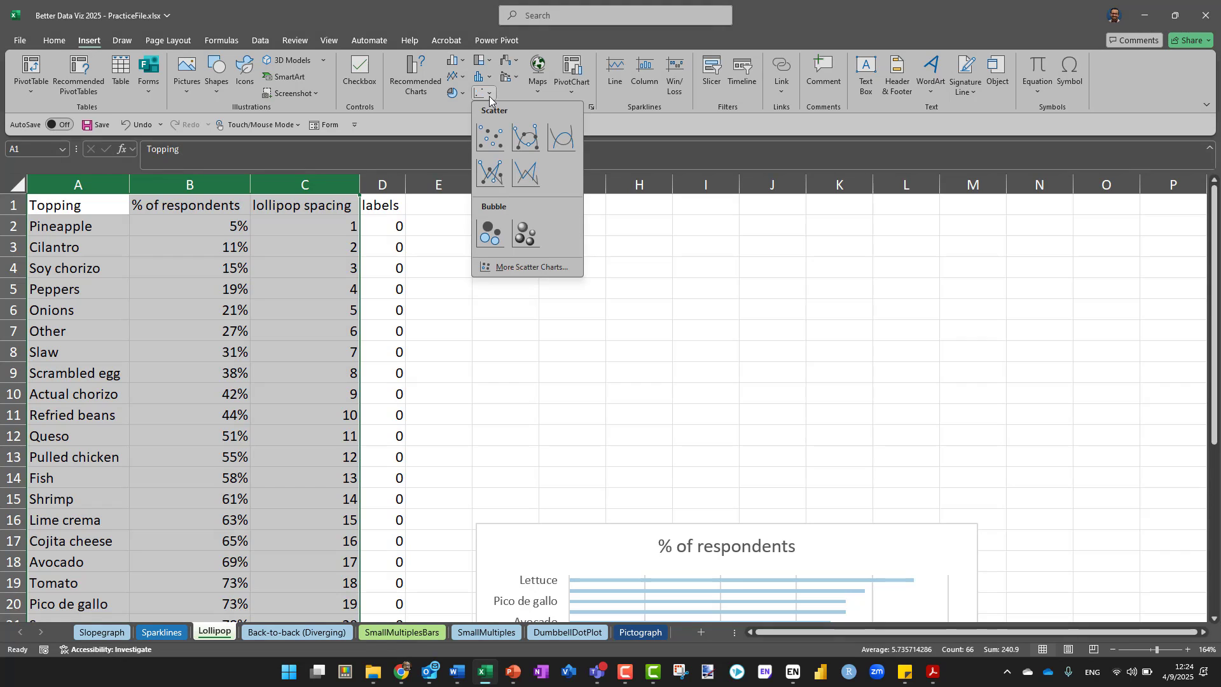
click(487, 145)
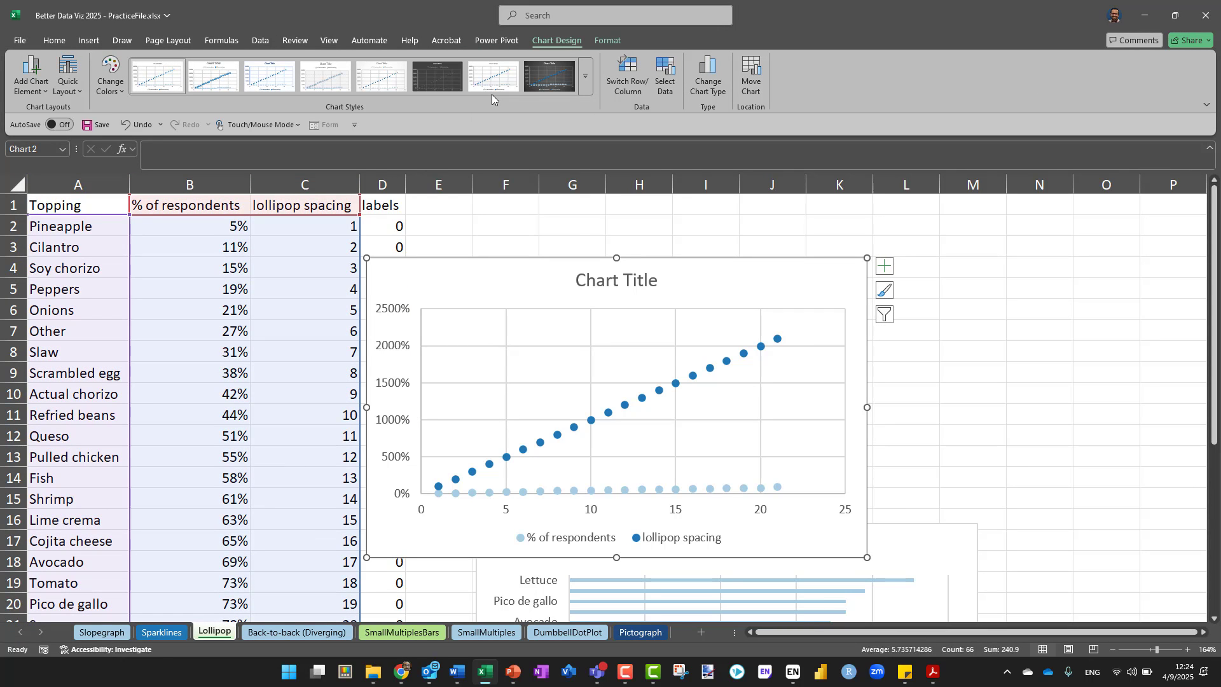
key(ctrl)
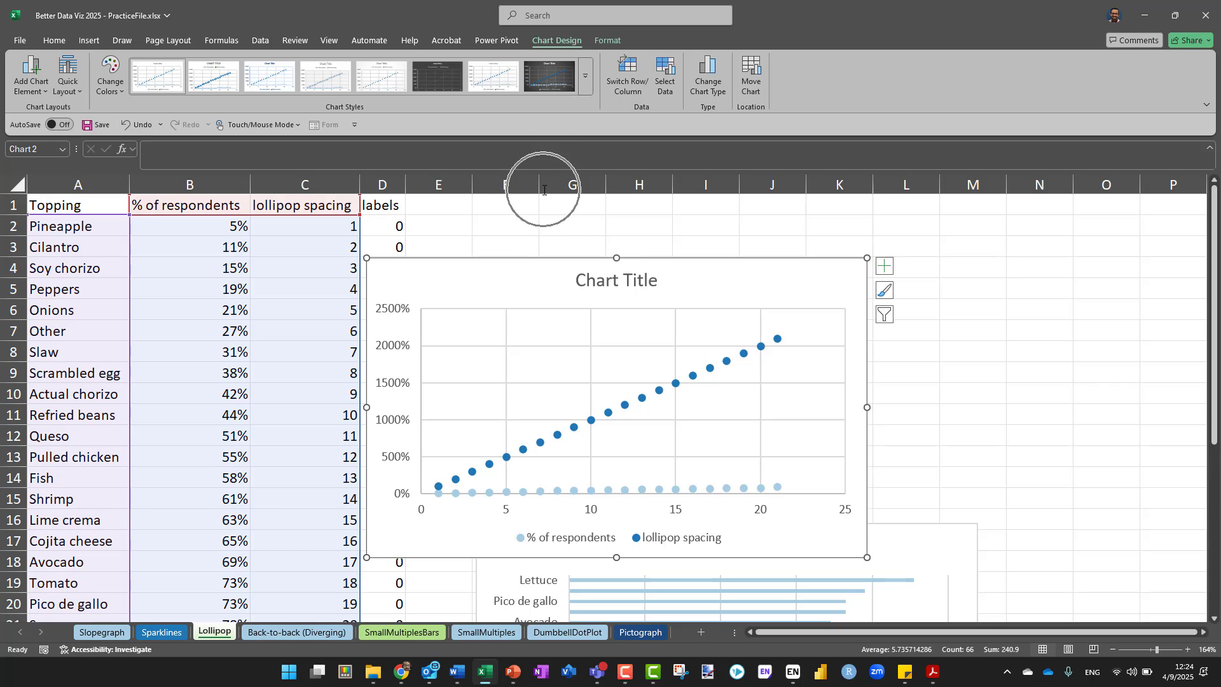
click(571, 227)
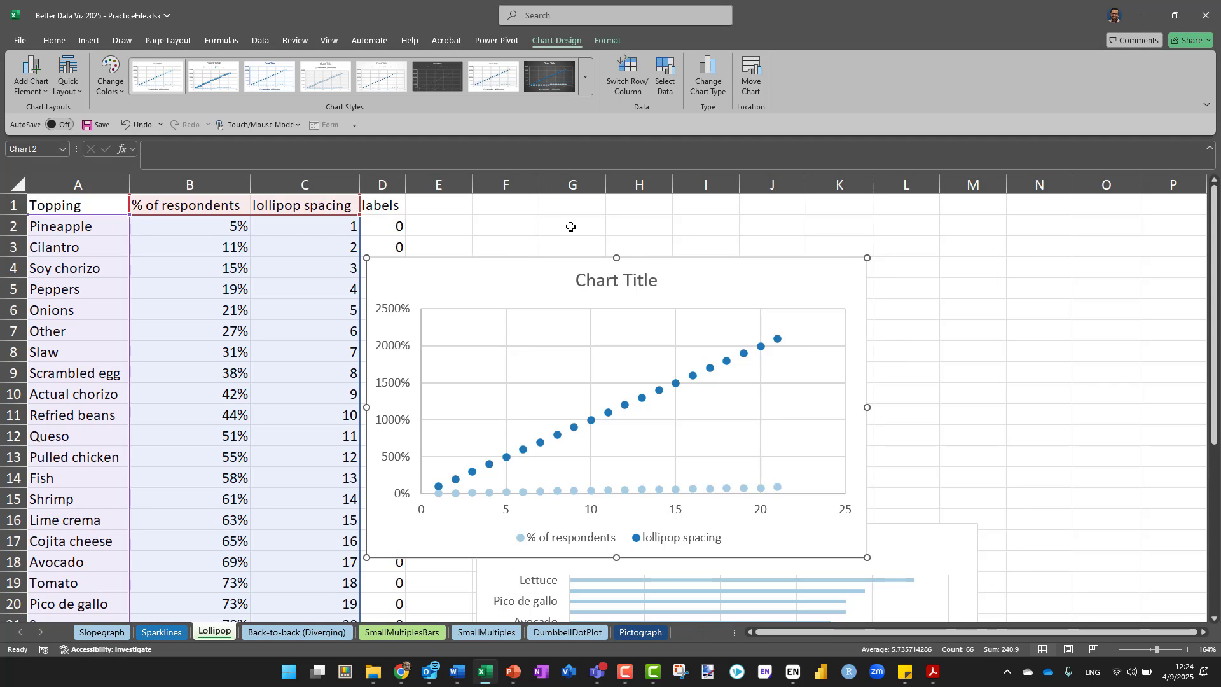
key(ctrl+z)
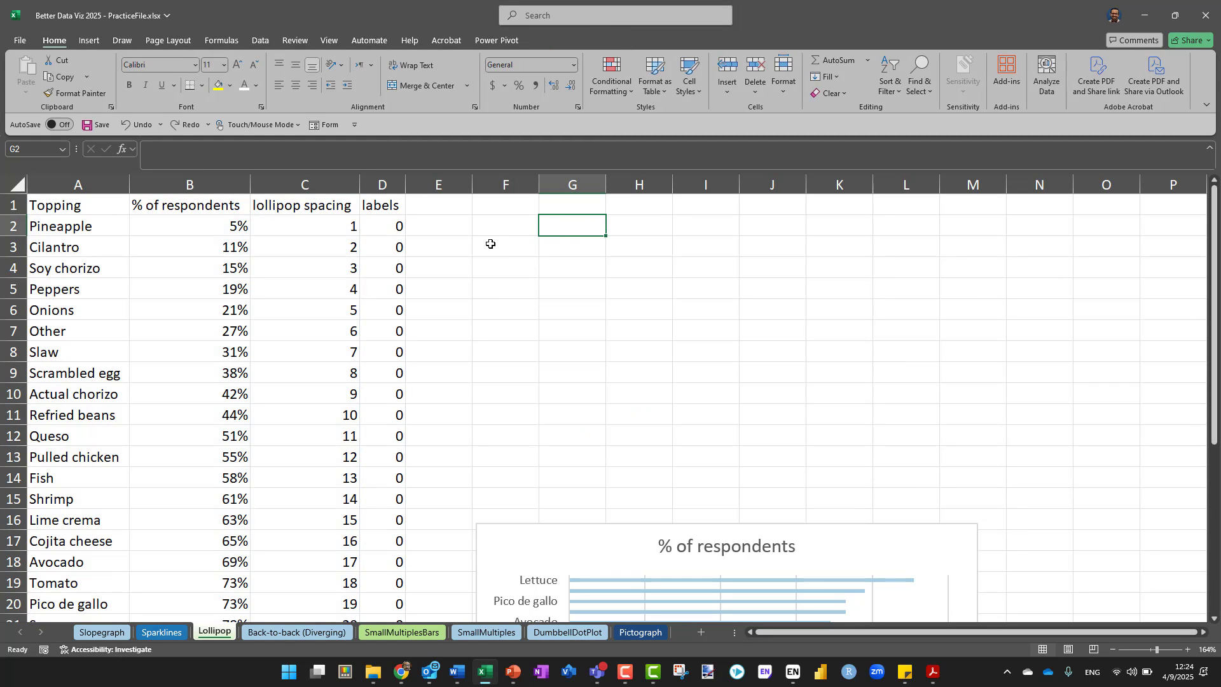
Insert a markers-only scatter chart from the % of respondents and lollipop spacing columns and place it directly above the bar chart
drag(197, 178, 288, 184)
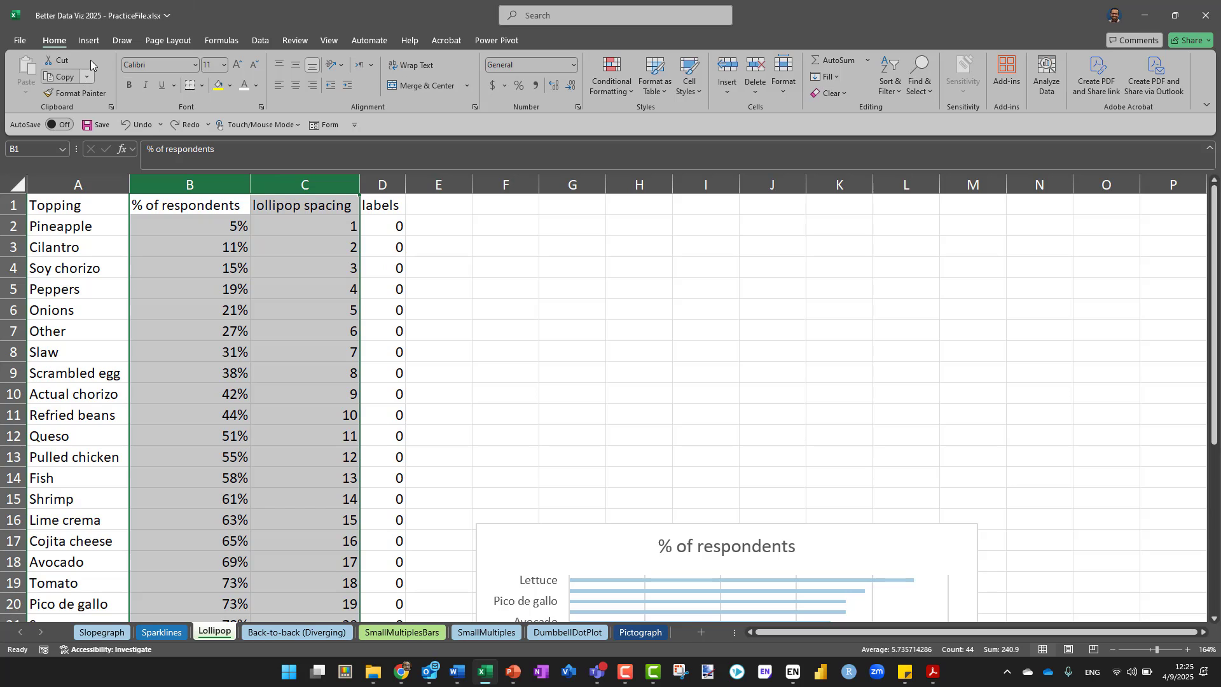
click(90, 41)
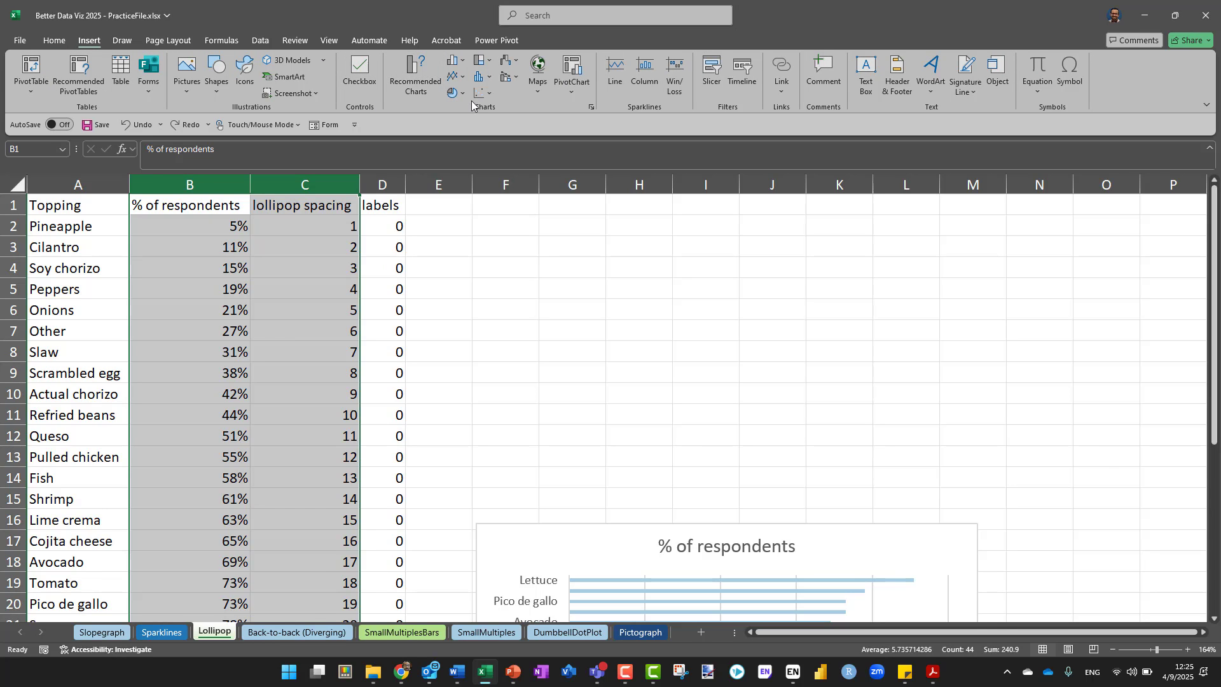
click(488, 94)
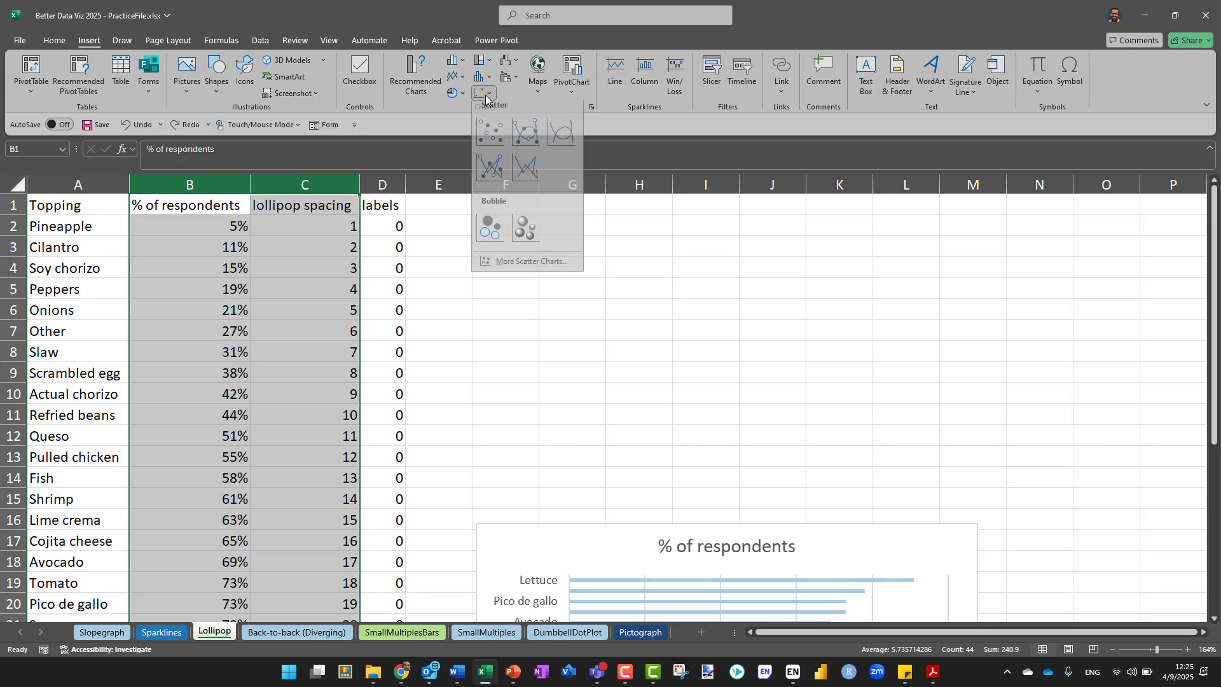
click(484, 139)
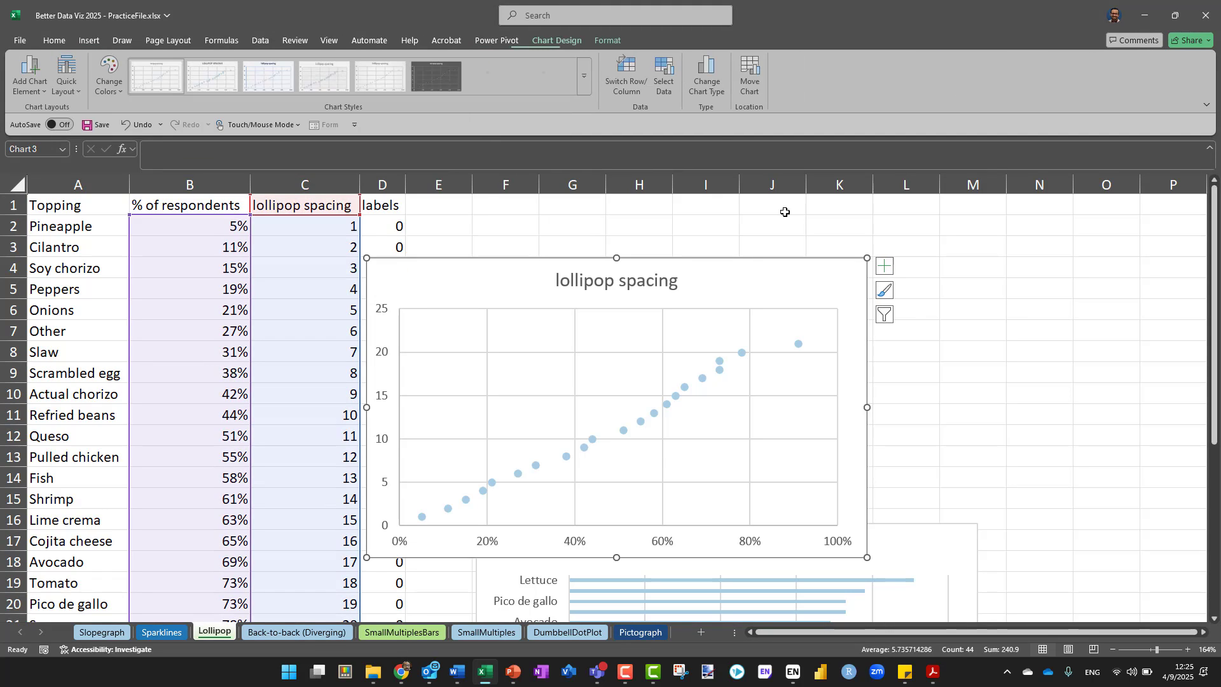
drag(719, 260, 840, 224)
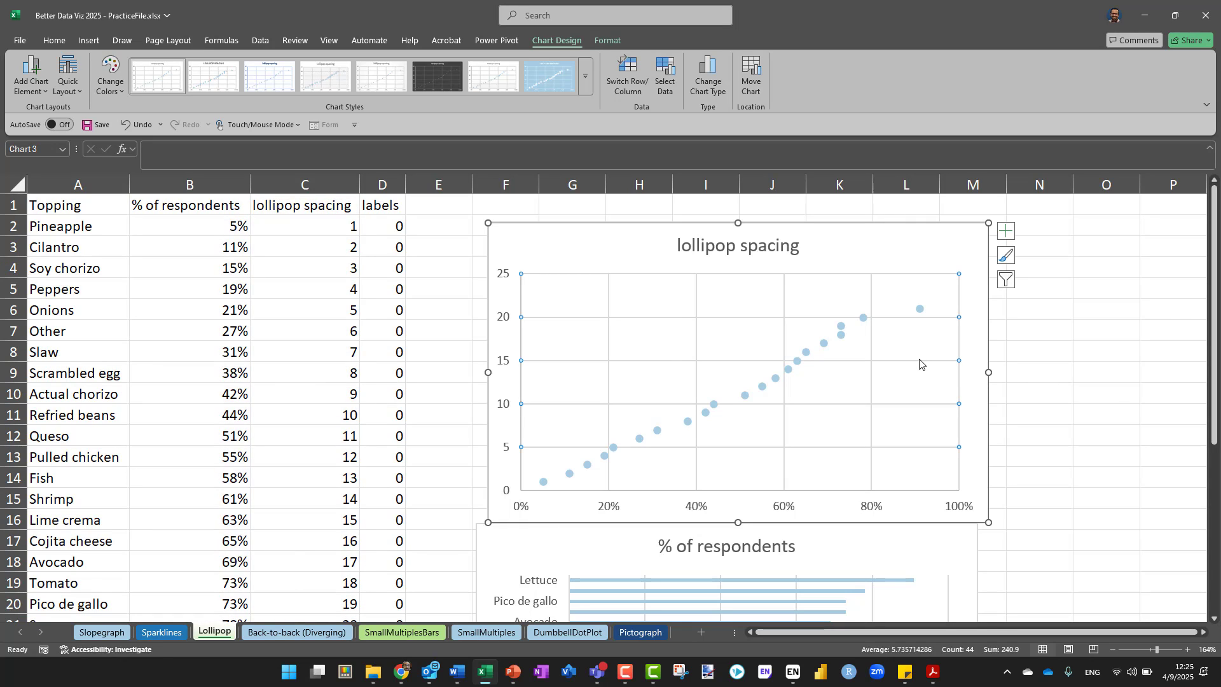
Delete the horizontal gridlines from the lollipop spacing scatter chart
click(1102, 390)
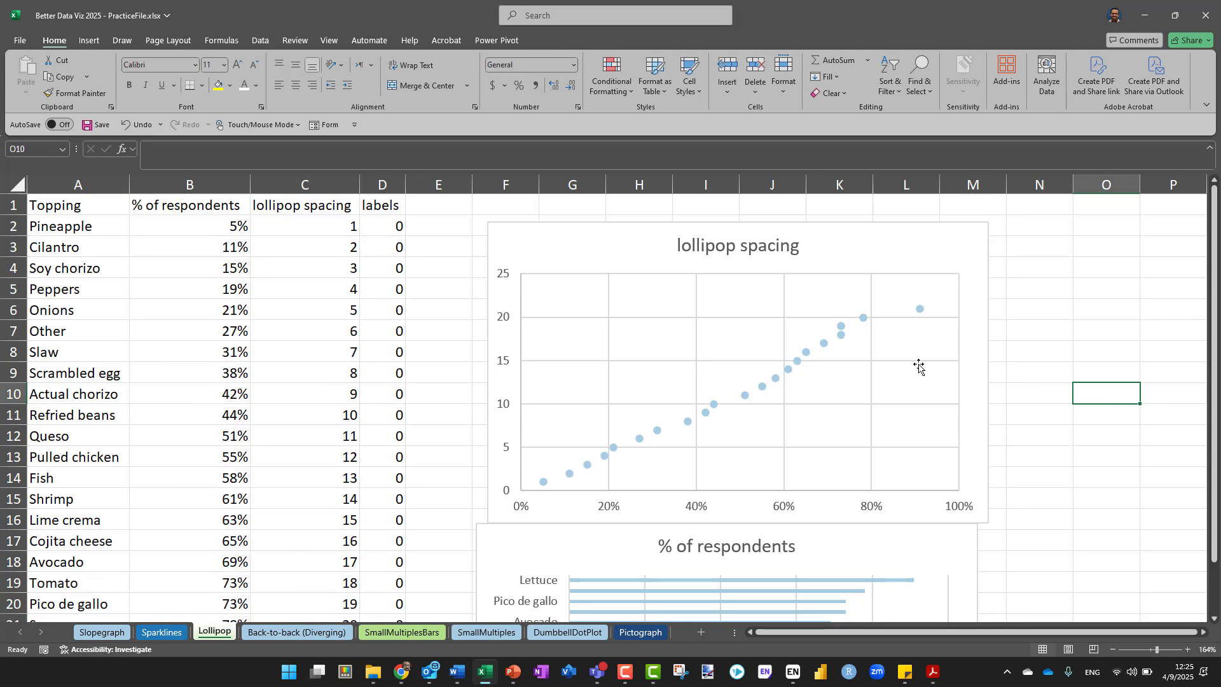
click(919, 367)
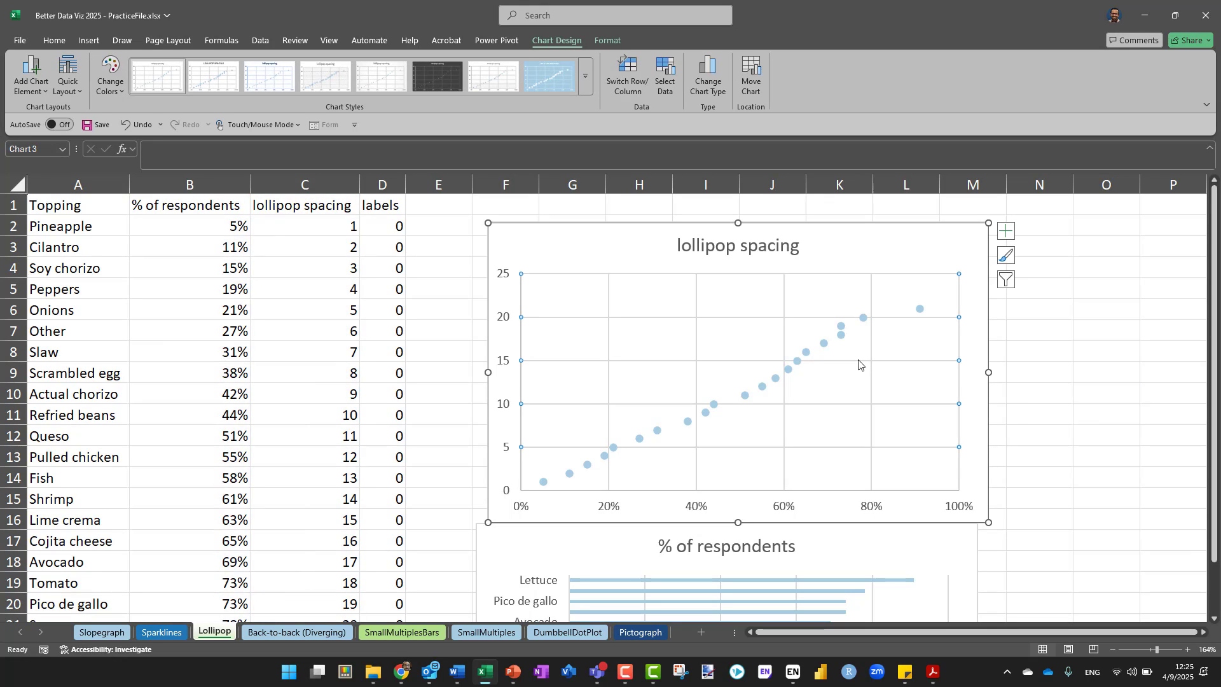
key(Delete)
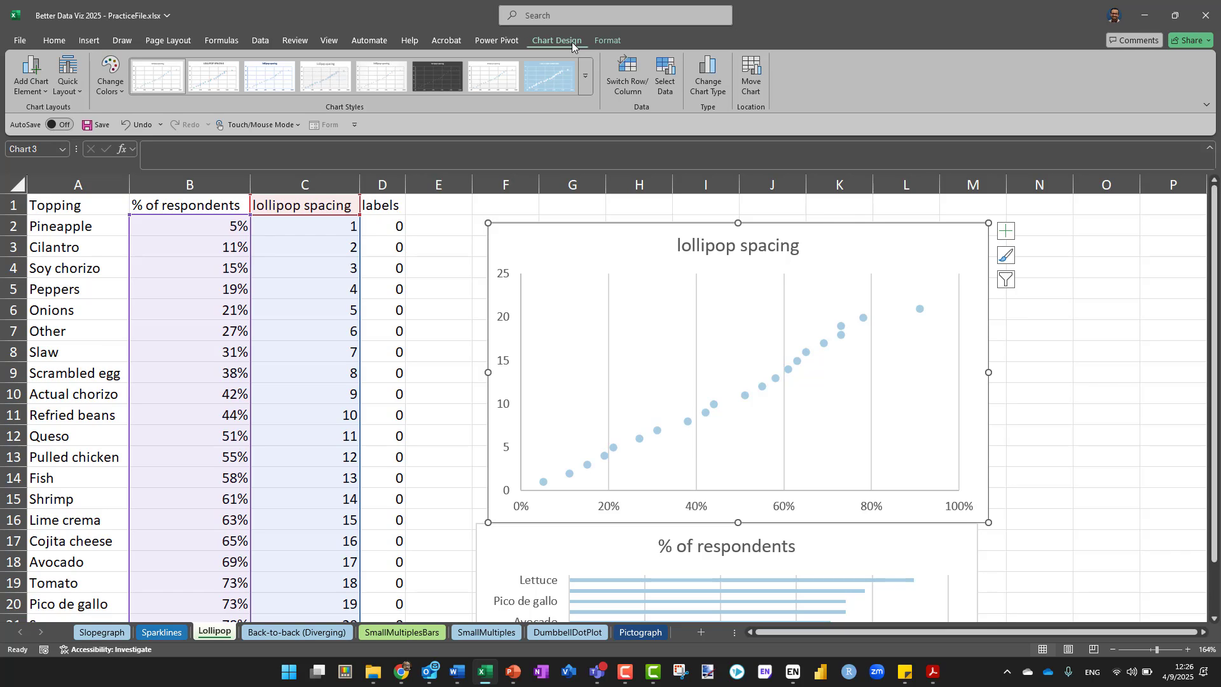
Add horizontal and vertical error bars to the lollipop spacing scatter chart and open their formatting options
click(32, 84)
key(ctrl)
key(ctrl)
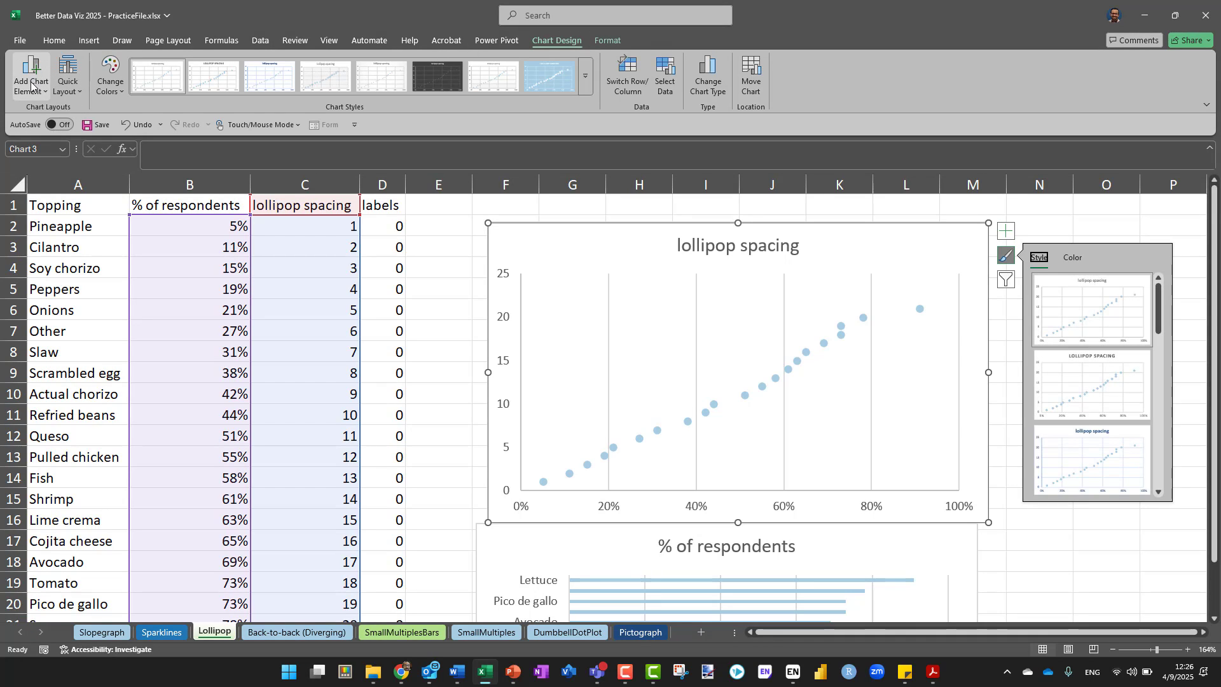
click(32, 83)
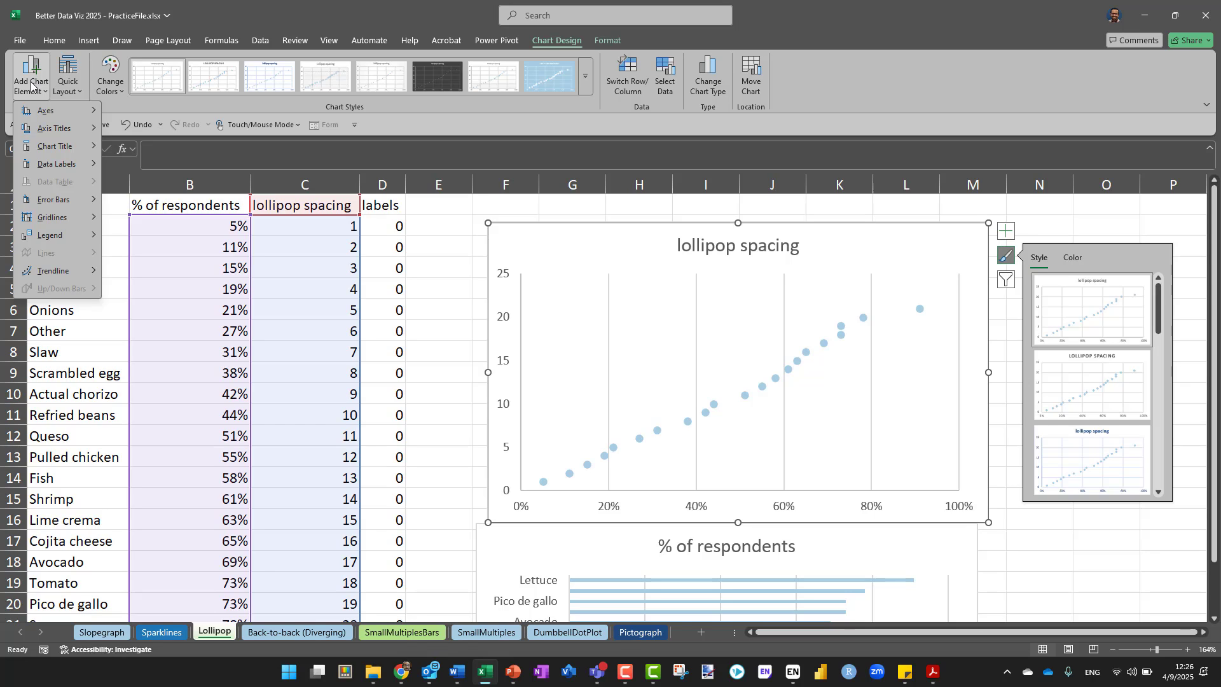
mouse_move(52, 201)
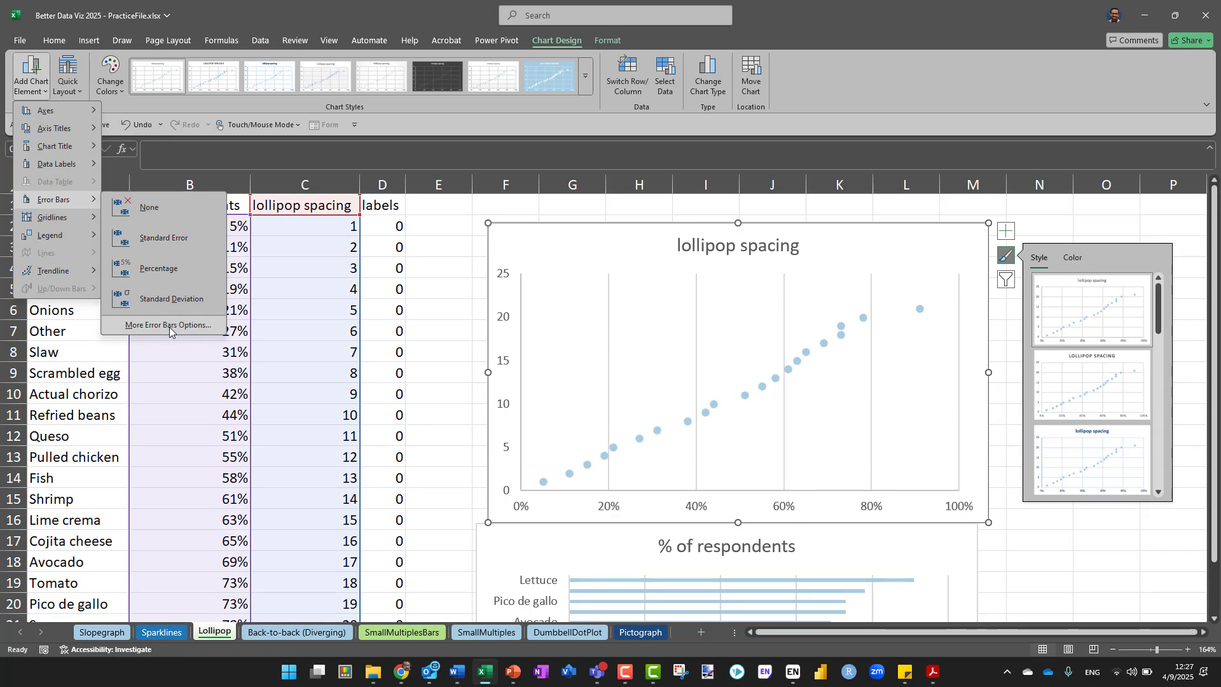
key(Escape)
key(Escape)
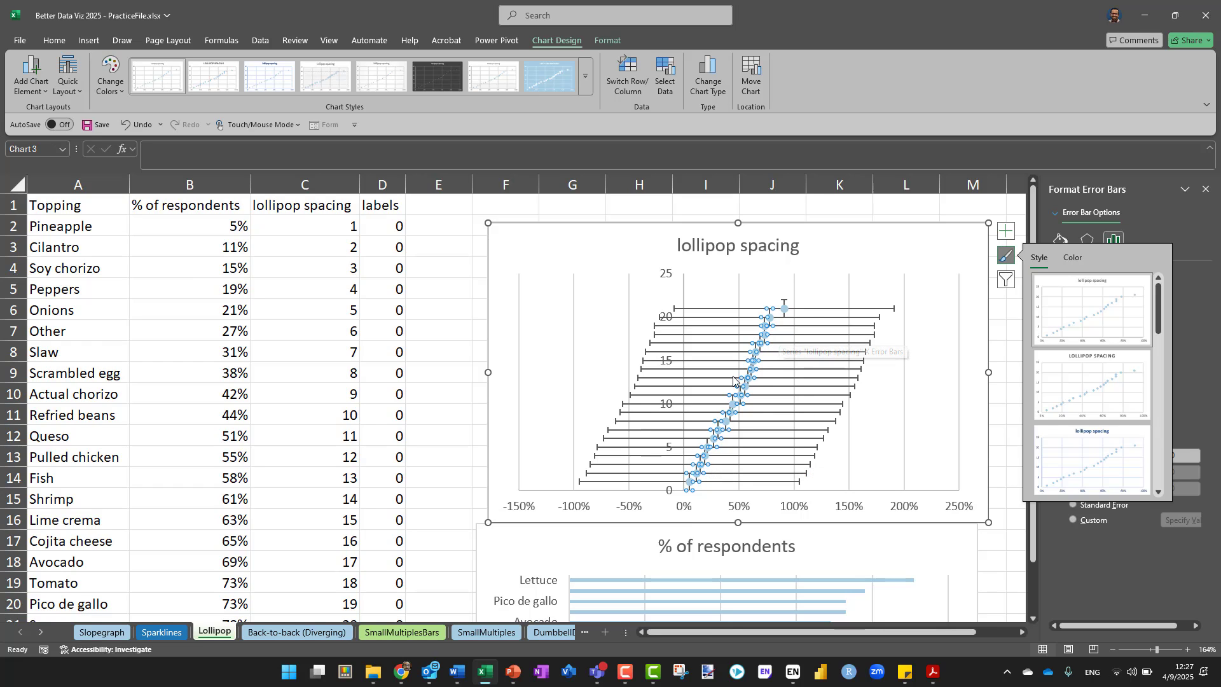
Delete the vertical error bars from the scatter chart, keeping only the horizontal ones
scroll(779, 305, up, 10)
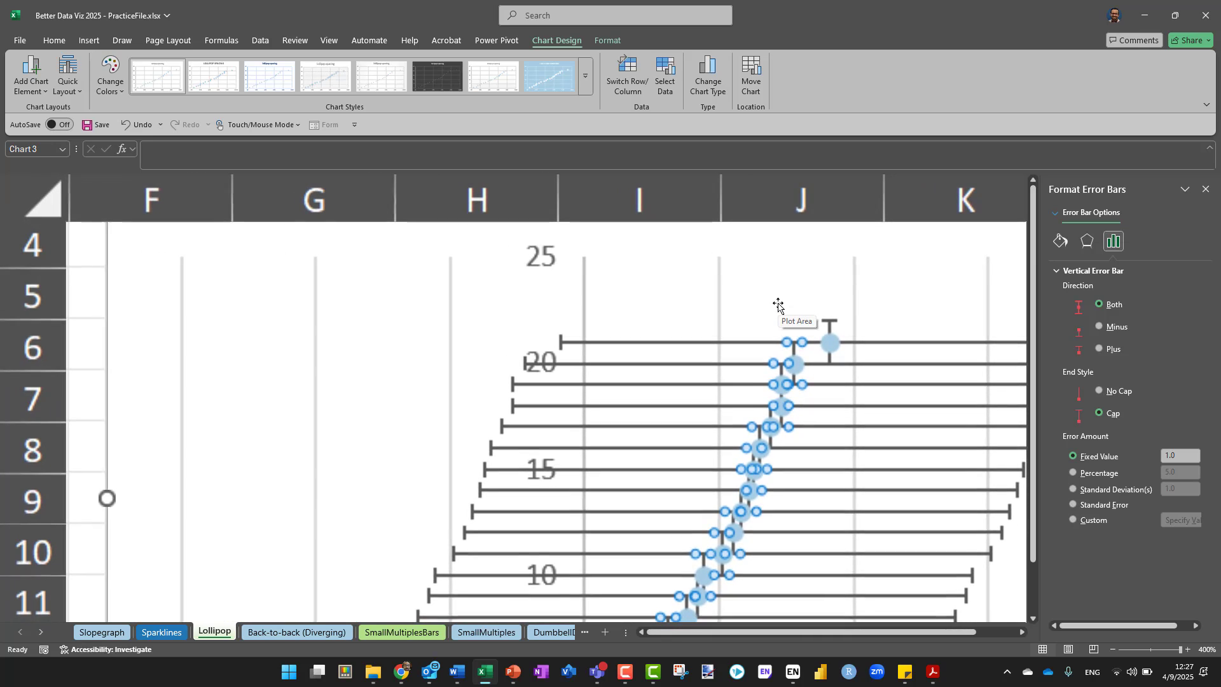
scroll(830, 324, down, 10)
click(831, 325)
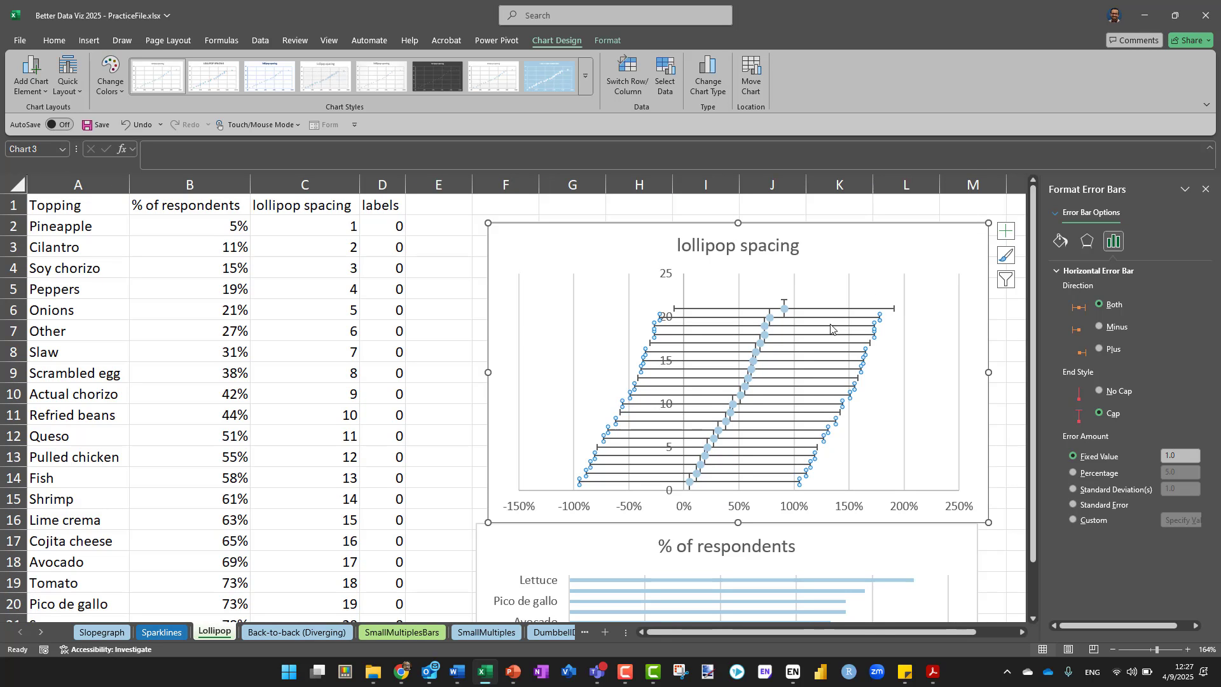
click(785, 304)
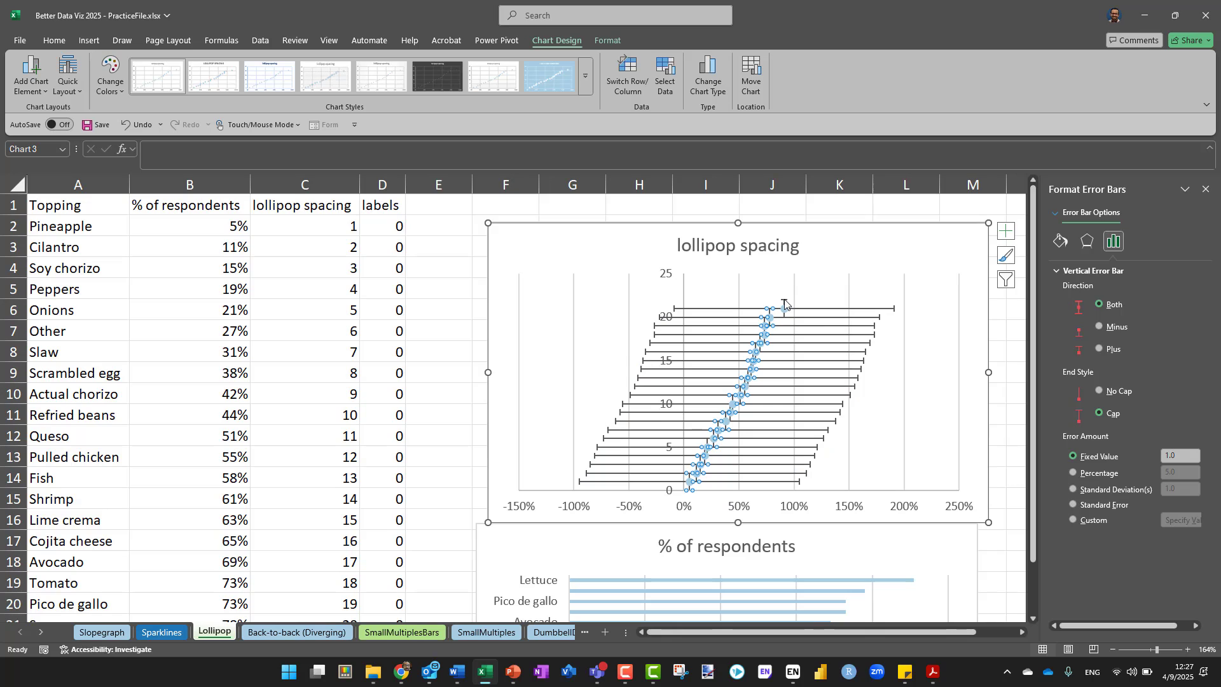
key(Escape)
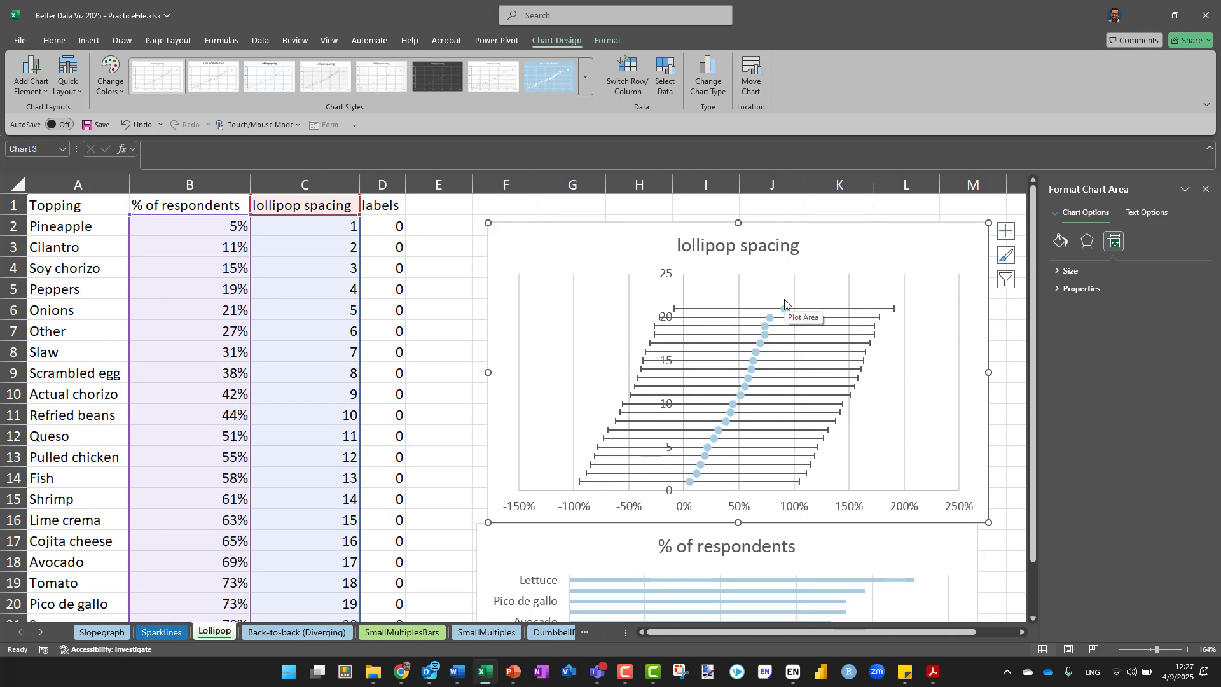
Set the direction of the scatter chart's horizontal error bars to Minus
scroll(785, 304, right, 1)
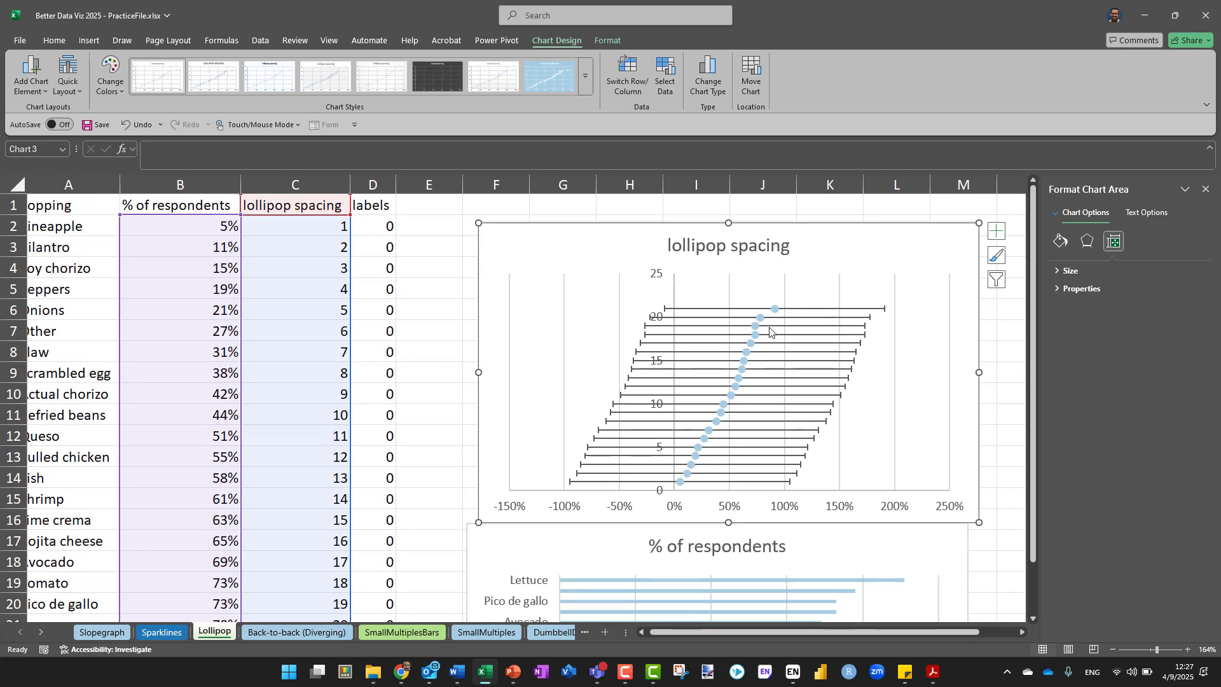
scroll(769, 331, up, 16)
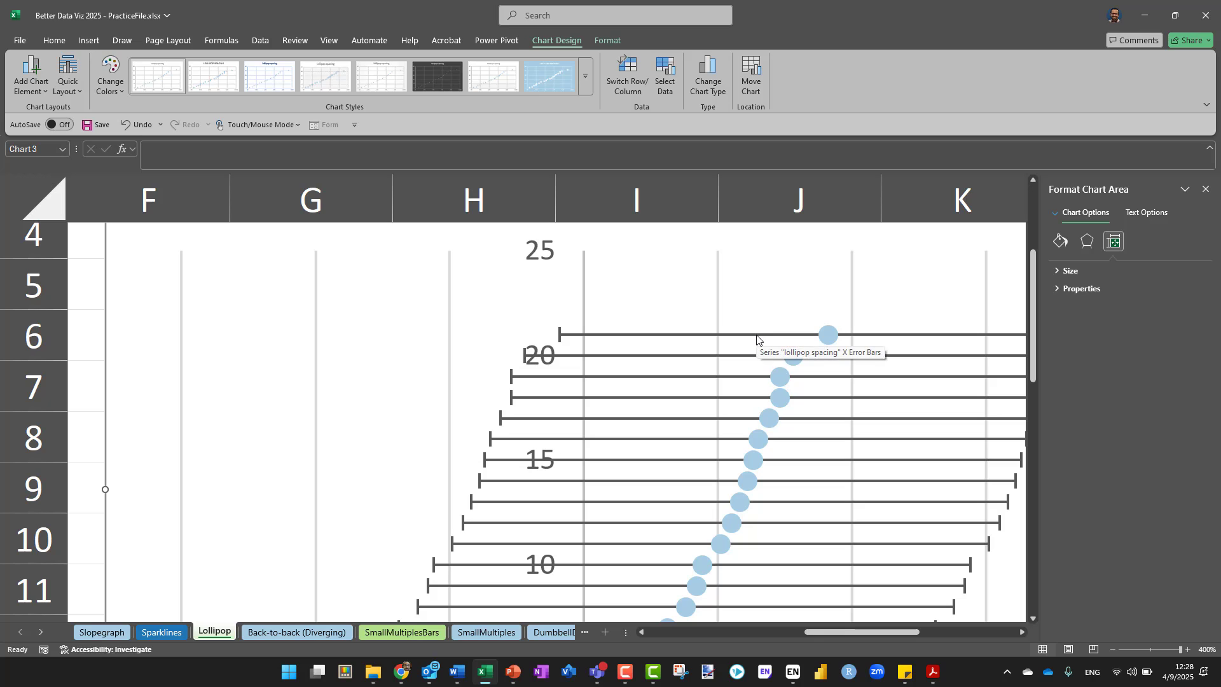
right_click(757, 339)
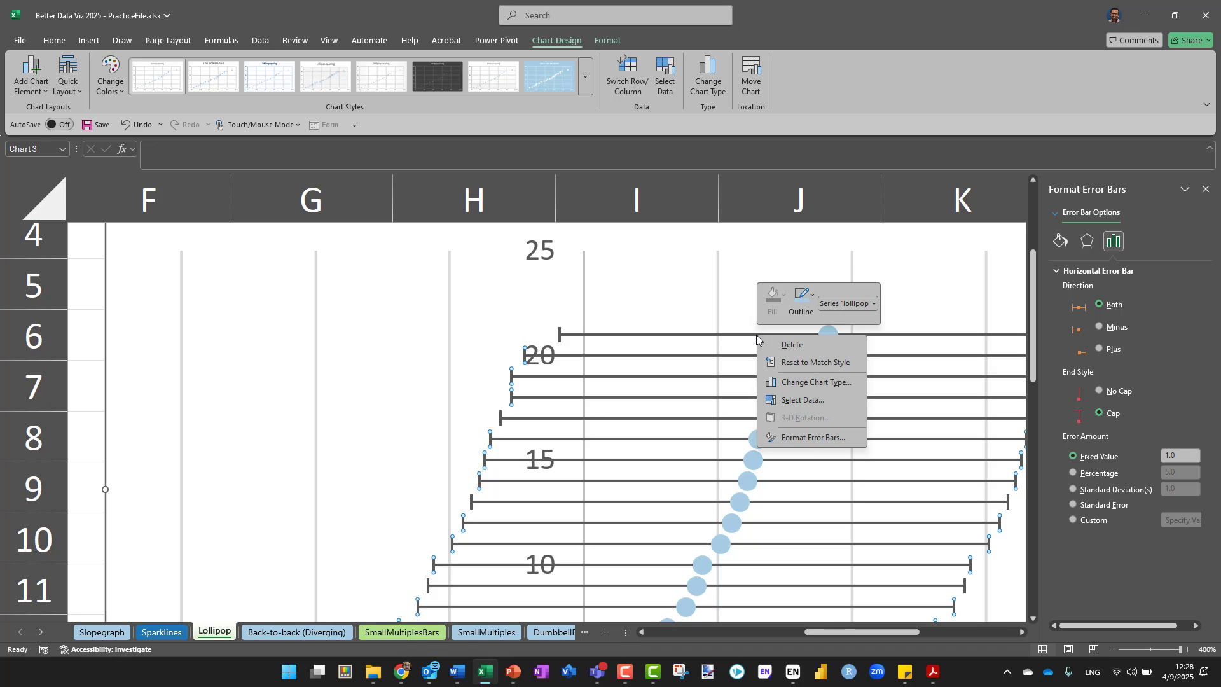
click(811, 439)
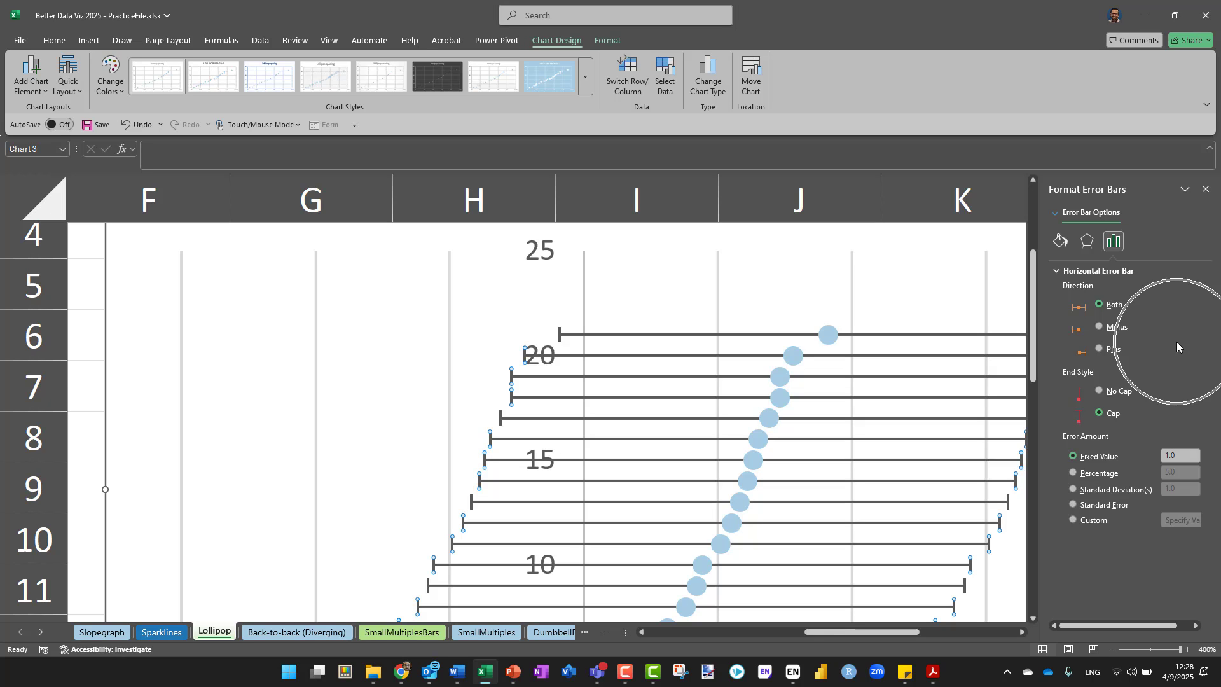
key(ctrl)
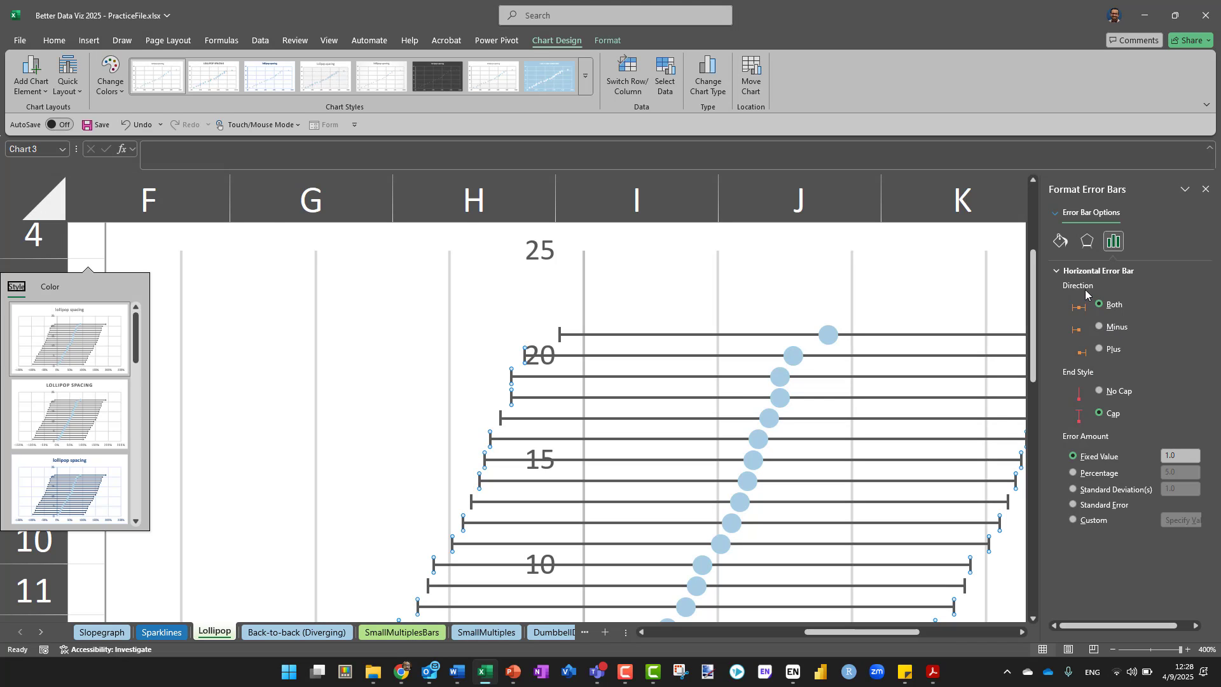
click(1100, 327)
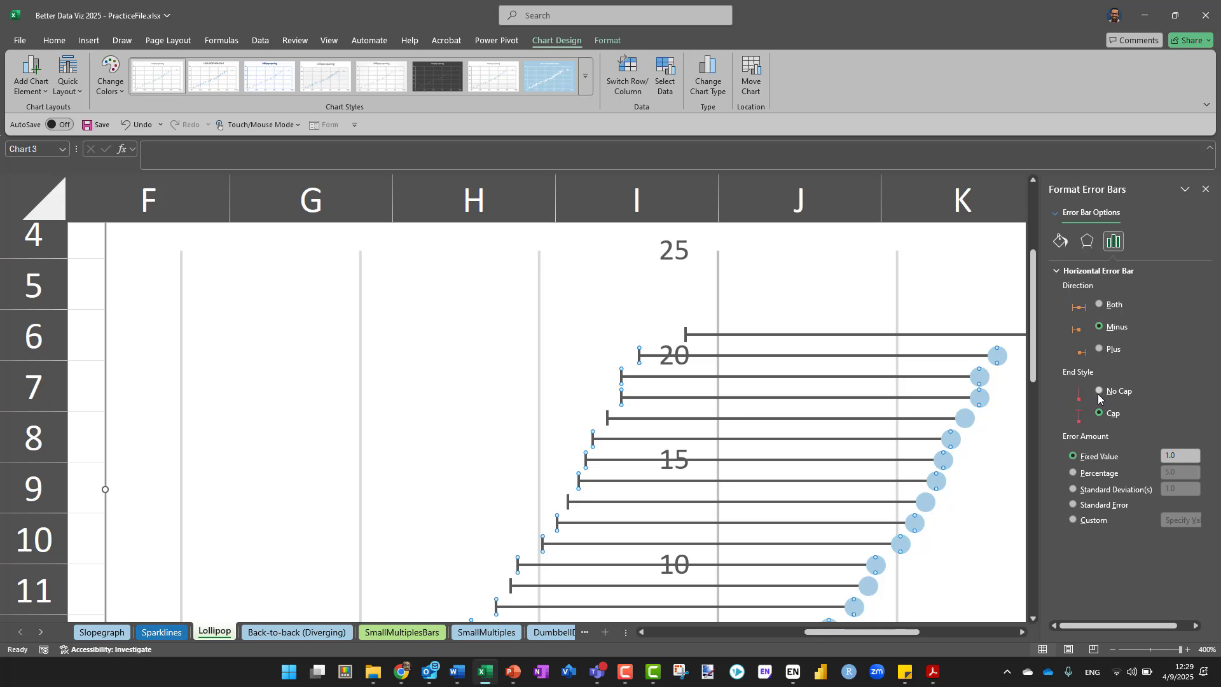
Set the end style of the horizontal error bars to No Cap
key(ctrl)
key(ctrl)
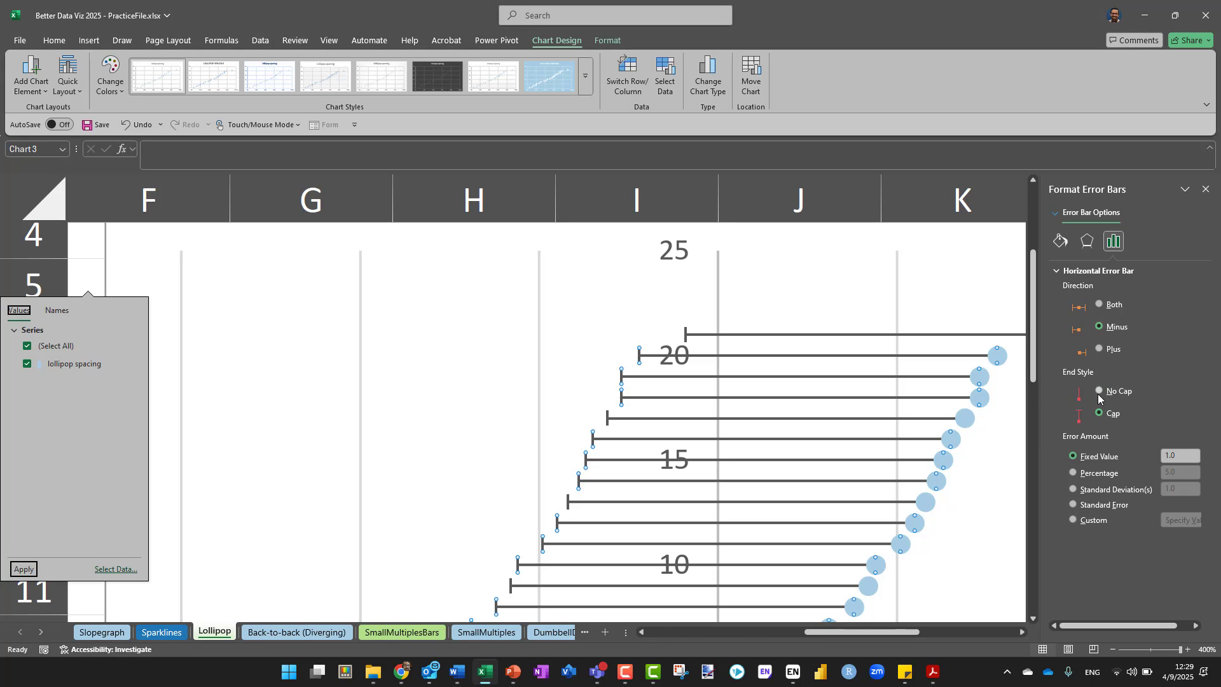
key(ctrl)
key(ctrl)
key(ctrl)
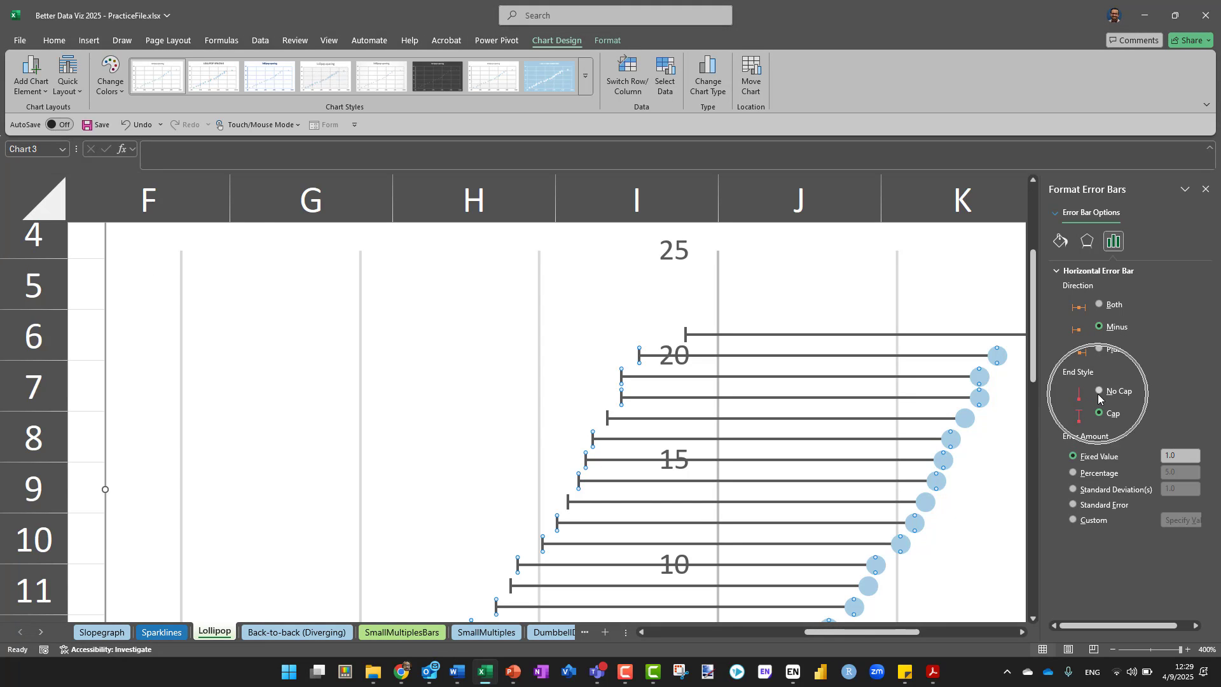
click(1098, 392)
key(ctrl)
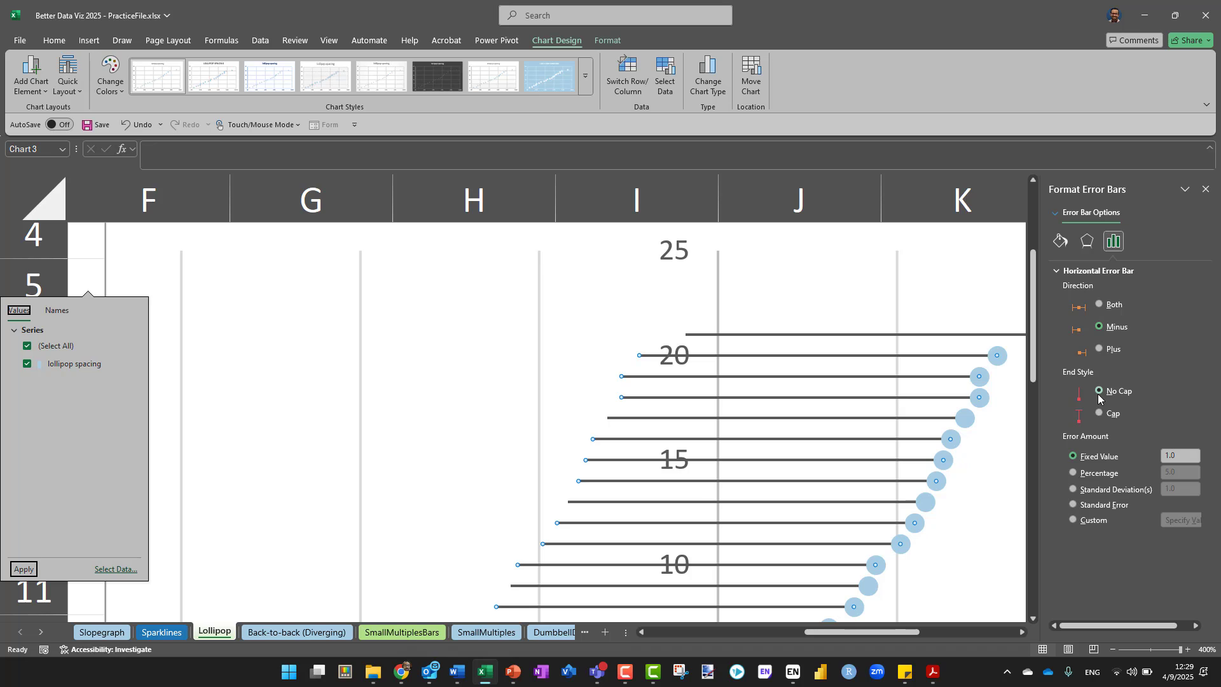
Set the error amount of the horizontal error bars to a percentage of 100
key(ctrl)
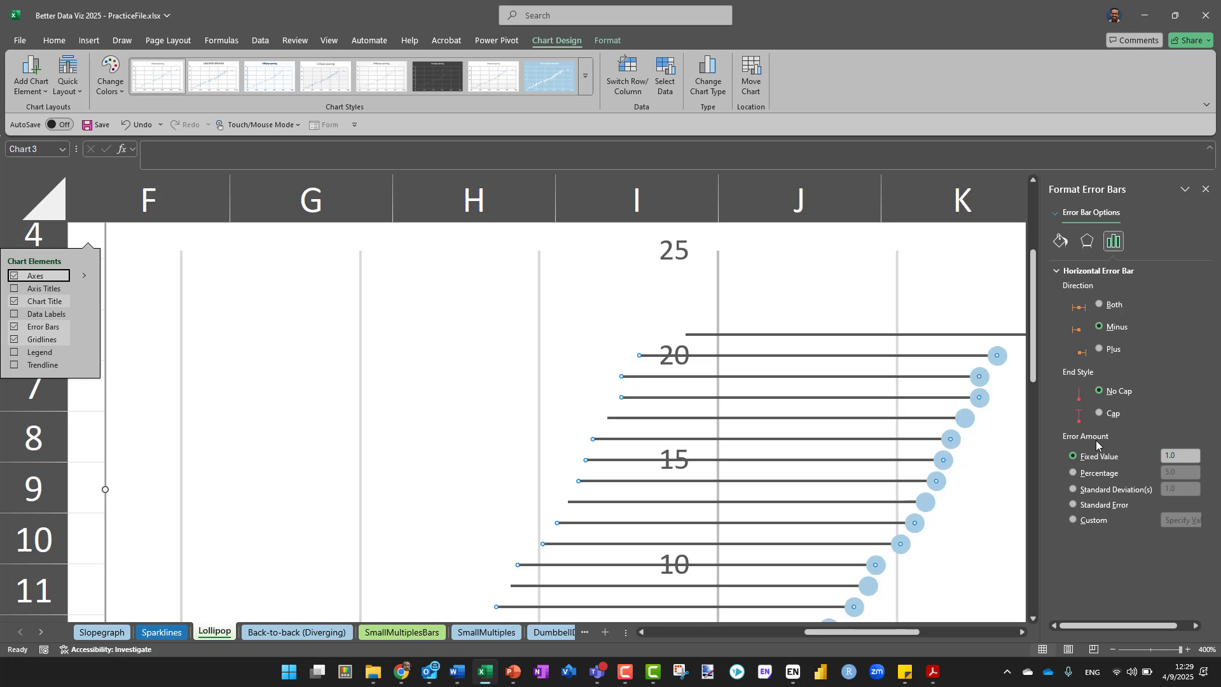
click(1105, 473)
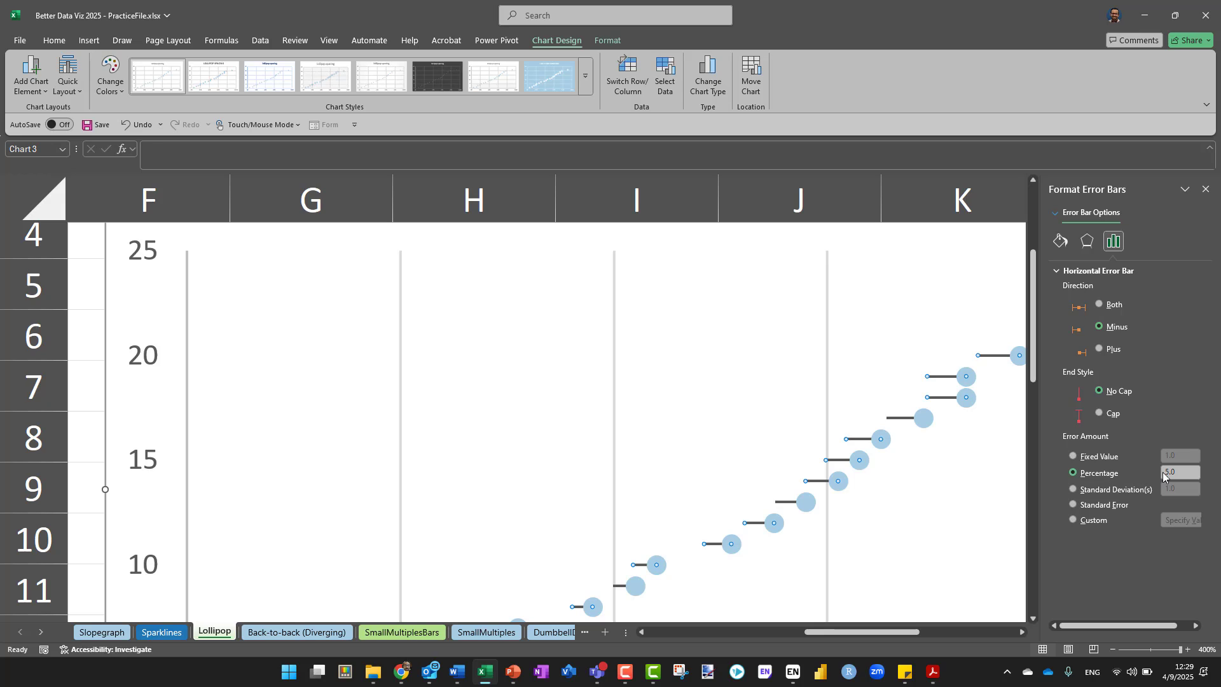
text(100)
key(Return)
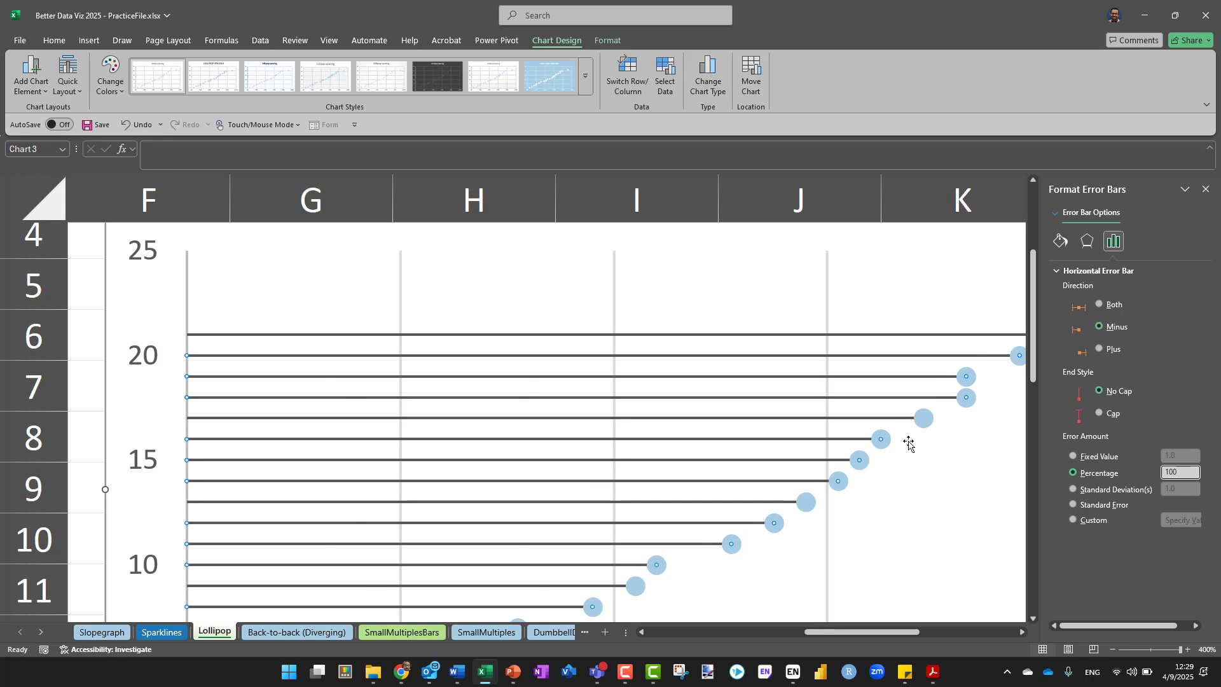
scroll(908, 443, down, 5)
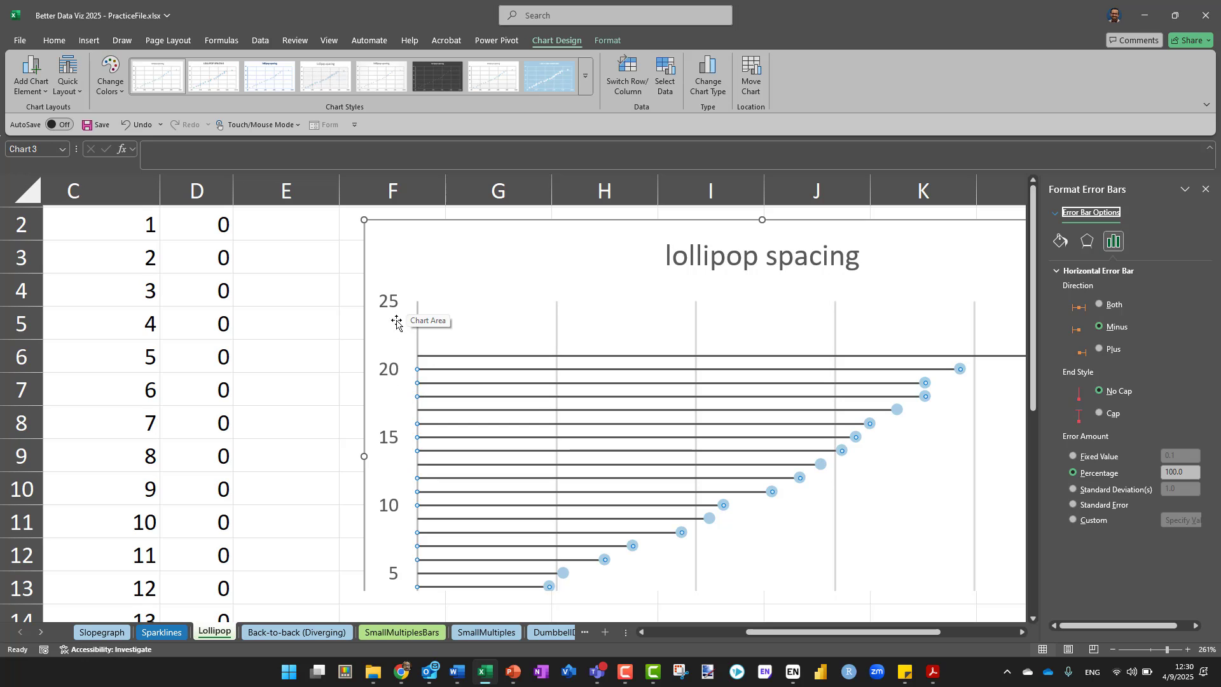
Move the scatter chart closer to the data table so that it starts in column E
scroll(259, 543, down, 4)
scroll(260, 544, up, 5)
scroll(260, 543, down, 1)
scroll(260, 543, up, 1)
ctrl+scroll(259, 542, down, 5)
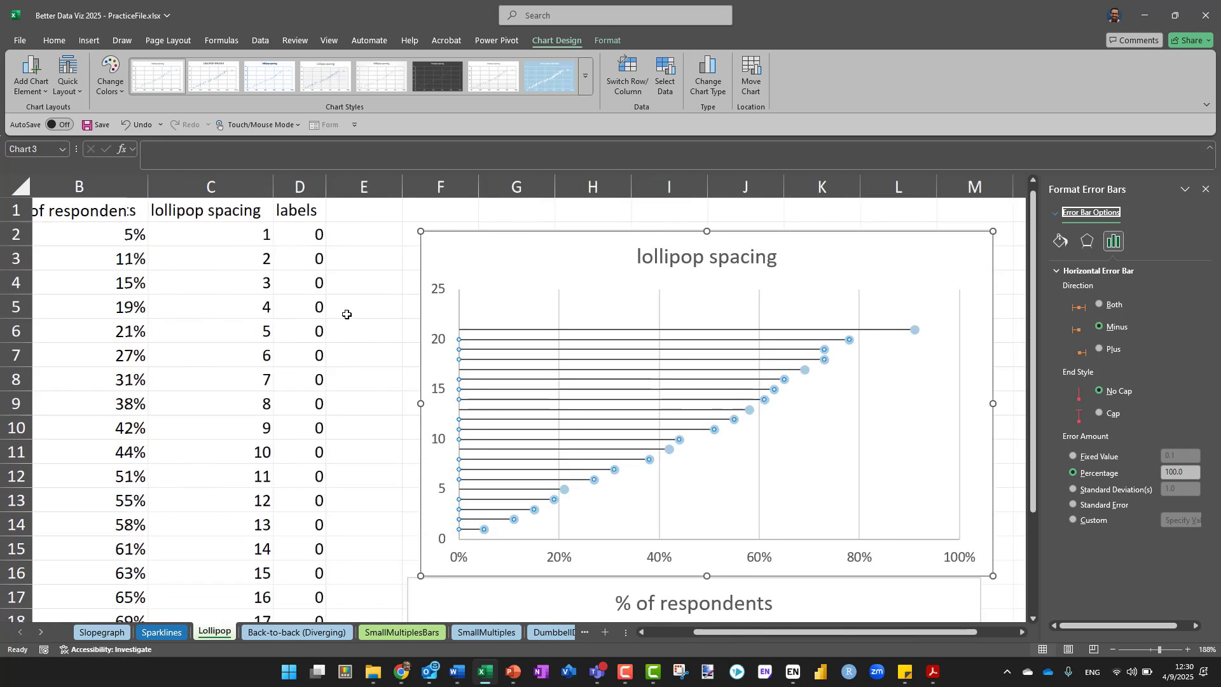
scroll(349, 327, left, 1)
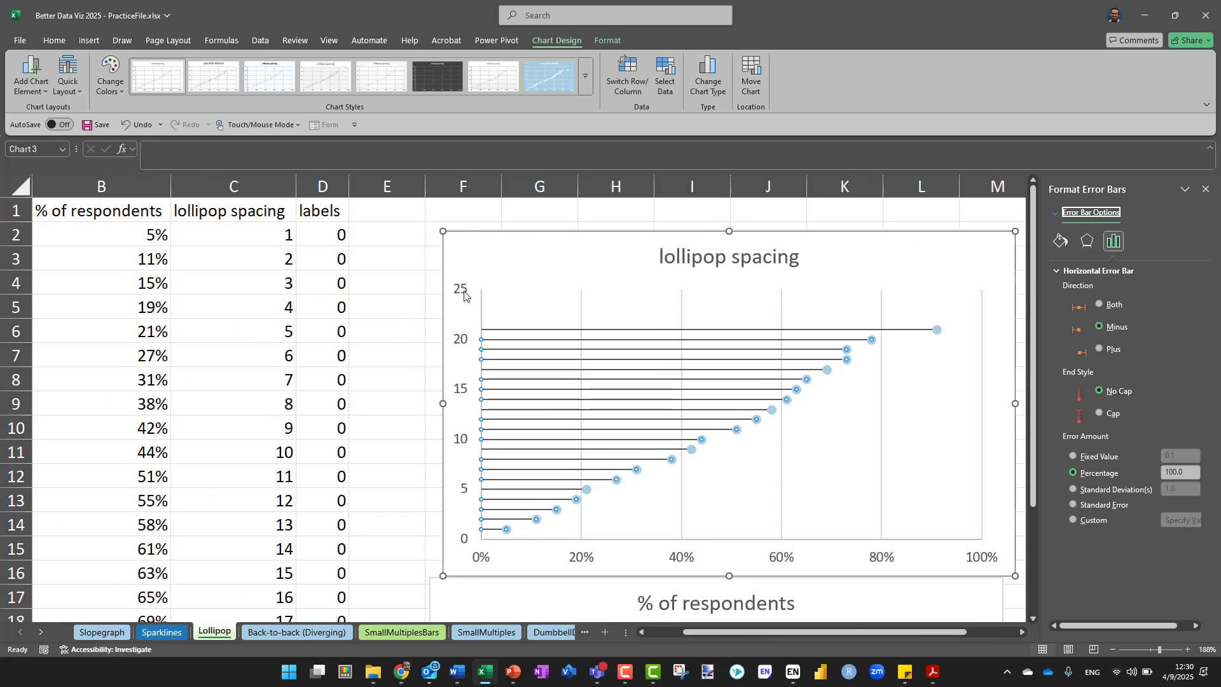
click(464, 295)
right_click(464, 294)
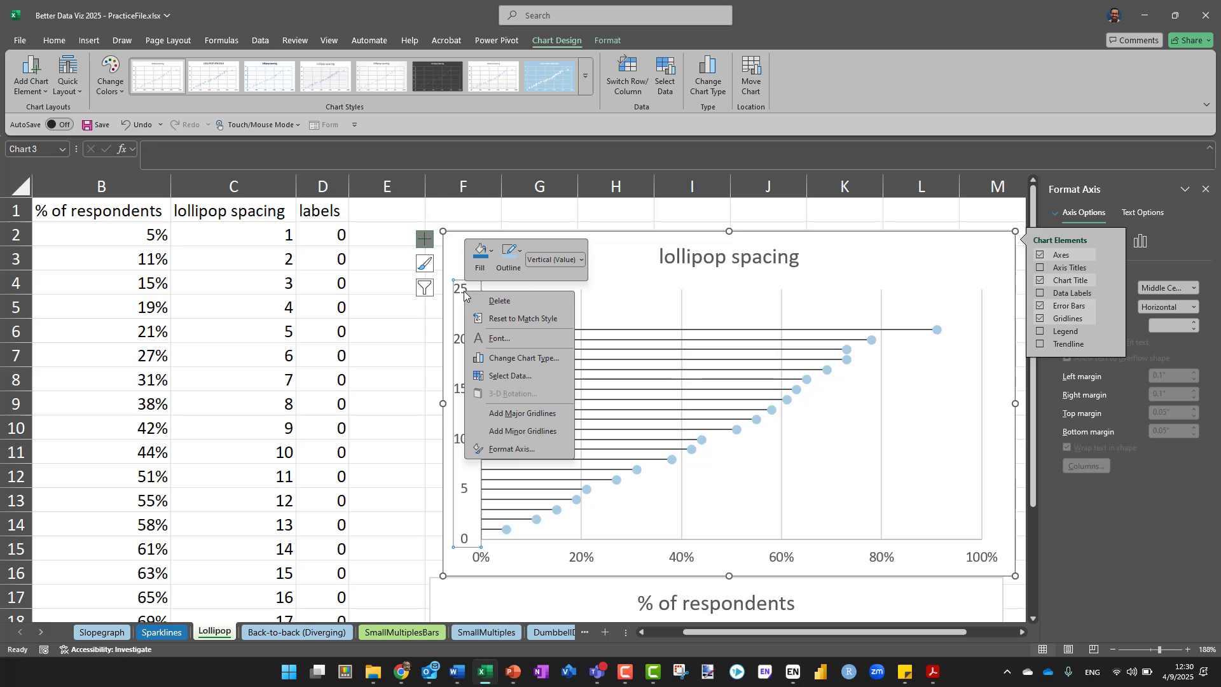
click(502, 450)
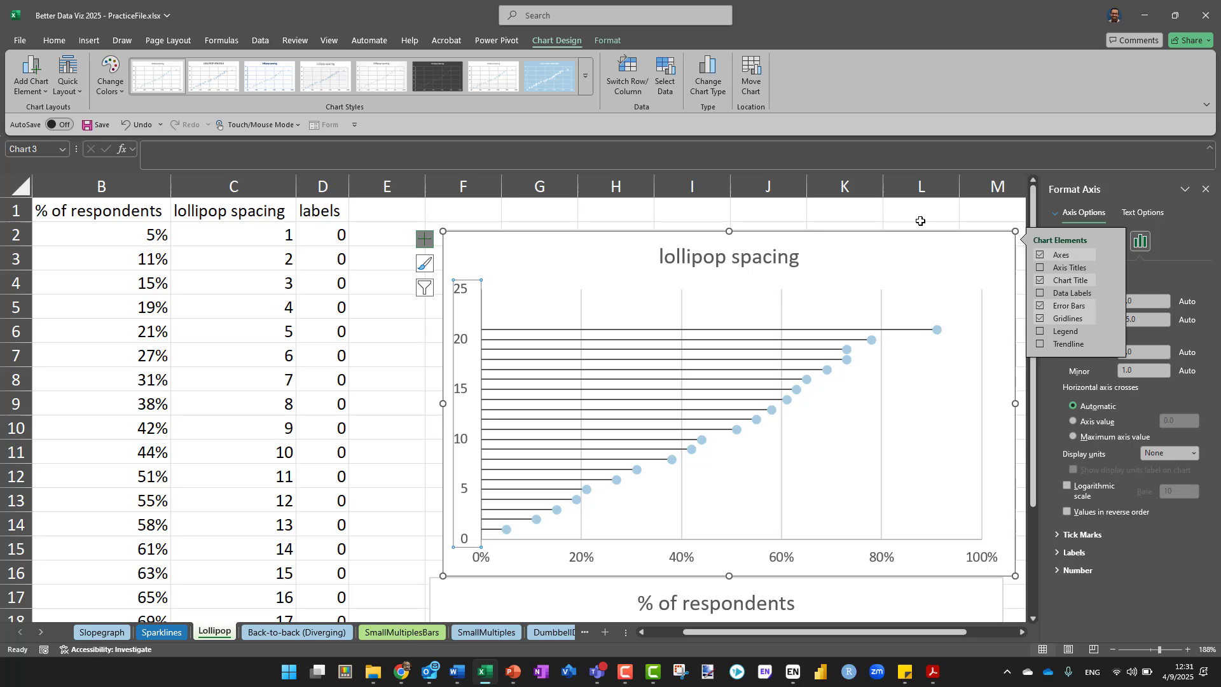
drag(901, 236, 833, 237)
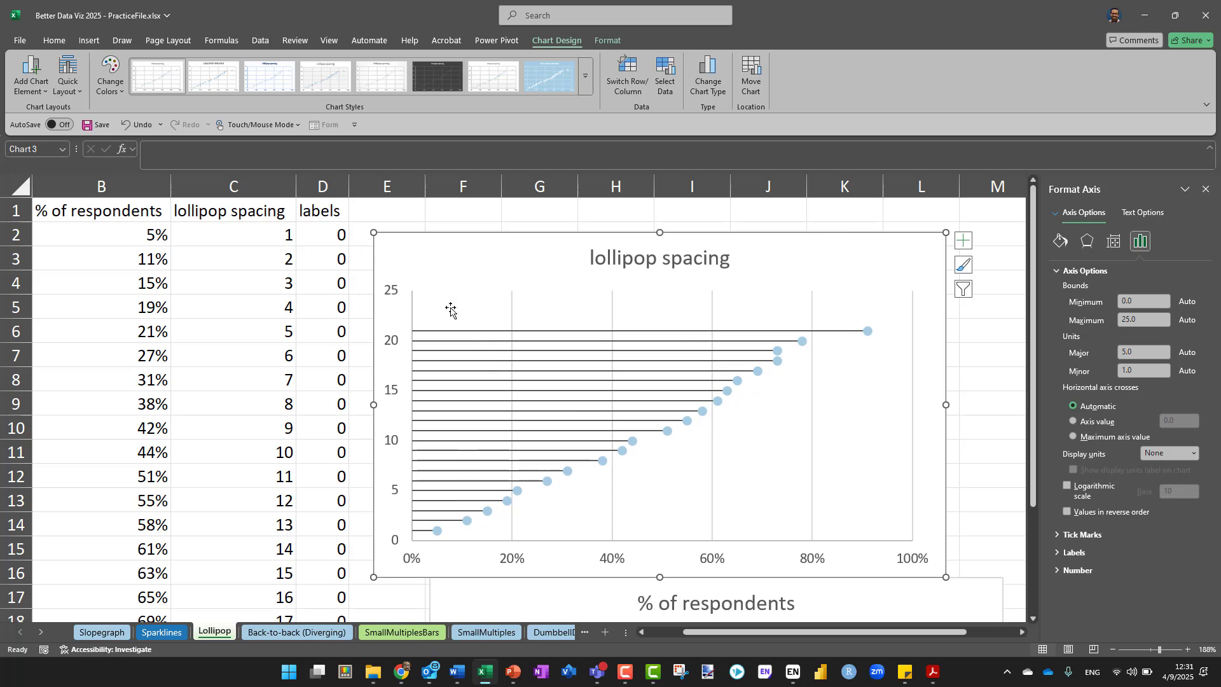
Open the vertical axis formatting options and set the axis maximum bound to 22
right_click(393, 350)
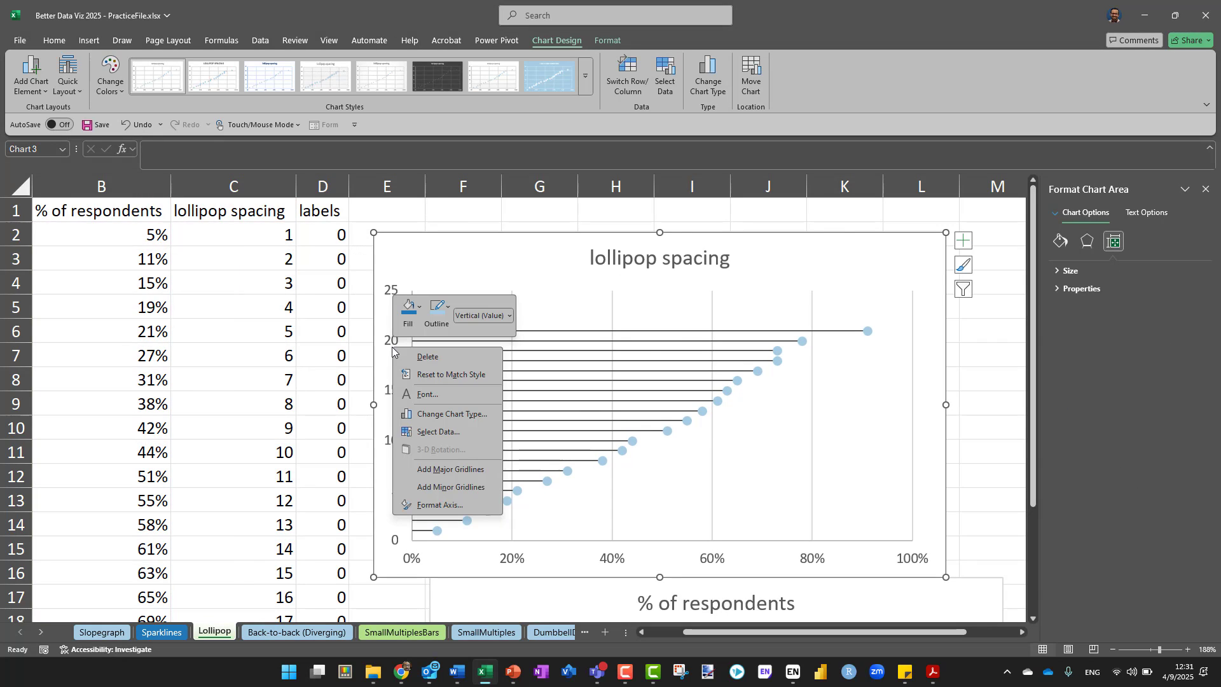
click(450, 505)
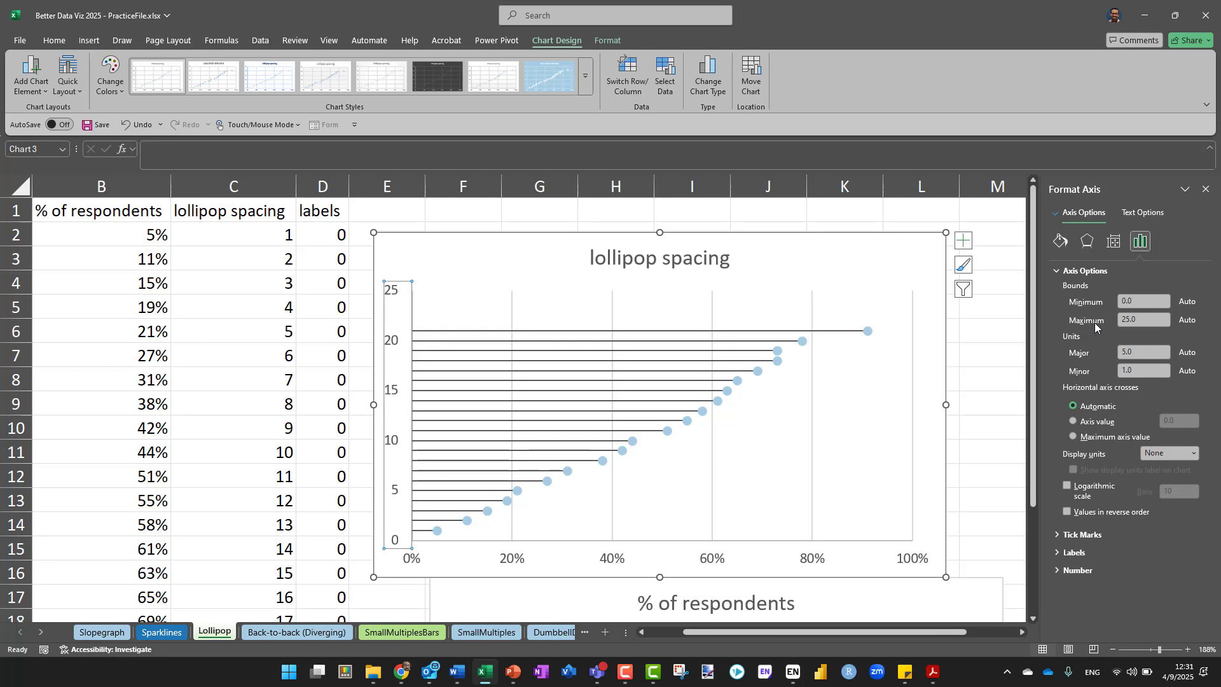
click(1157, 322)
key(Return)
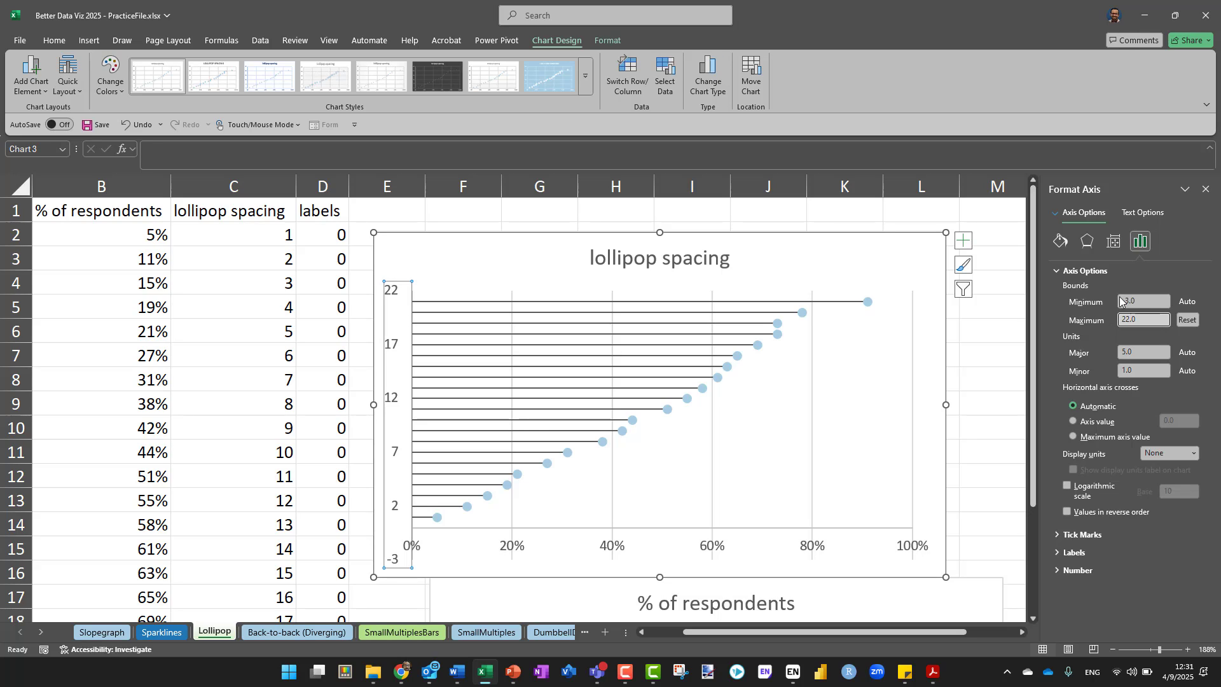
Try a maximum bound of 30 on the scatter chart's vertical axis
key(BackSpace)
key(BackSpace)
key(BackSpace)
key(BackSpace)
text(30)
key(Return)
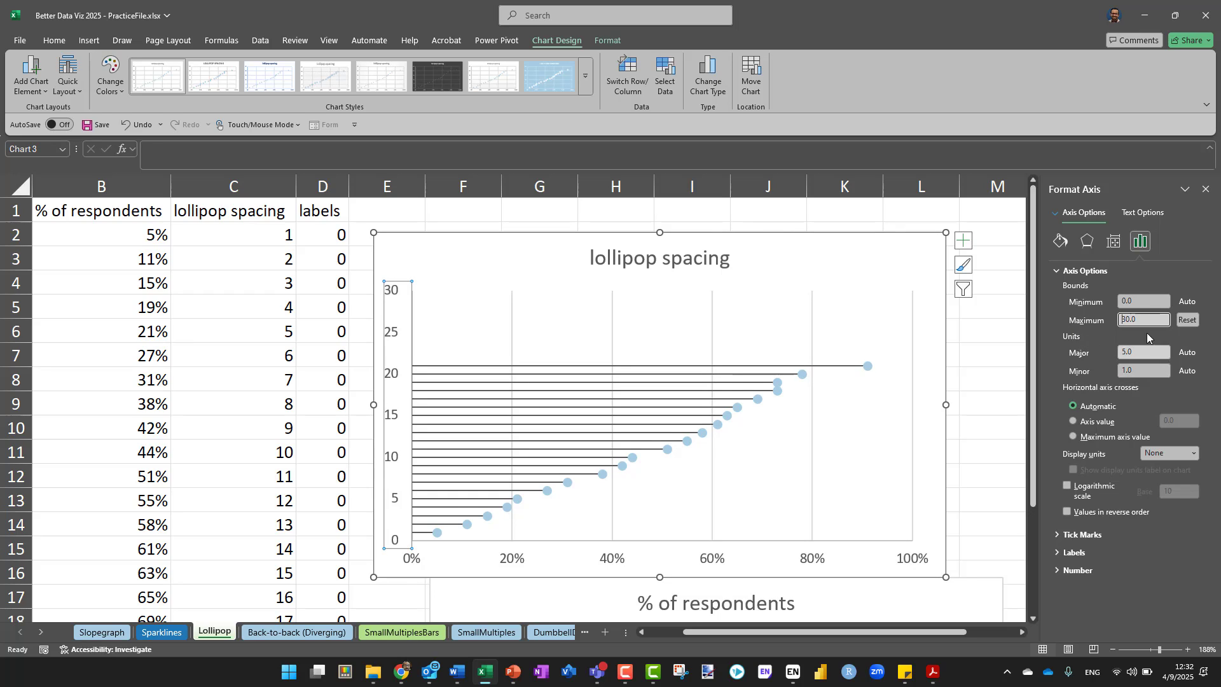
Set the vertical axis bounds of the scatter chart to a maximum of 22 and a minimum of 0
drag(1143, 319, 1061, 325)
text(22)
key(Return)
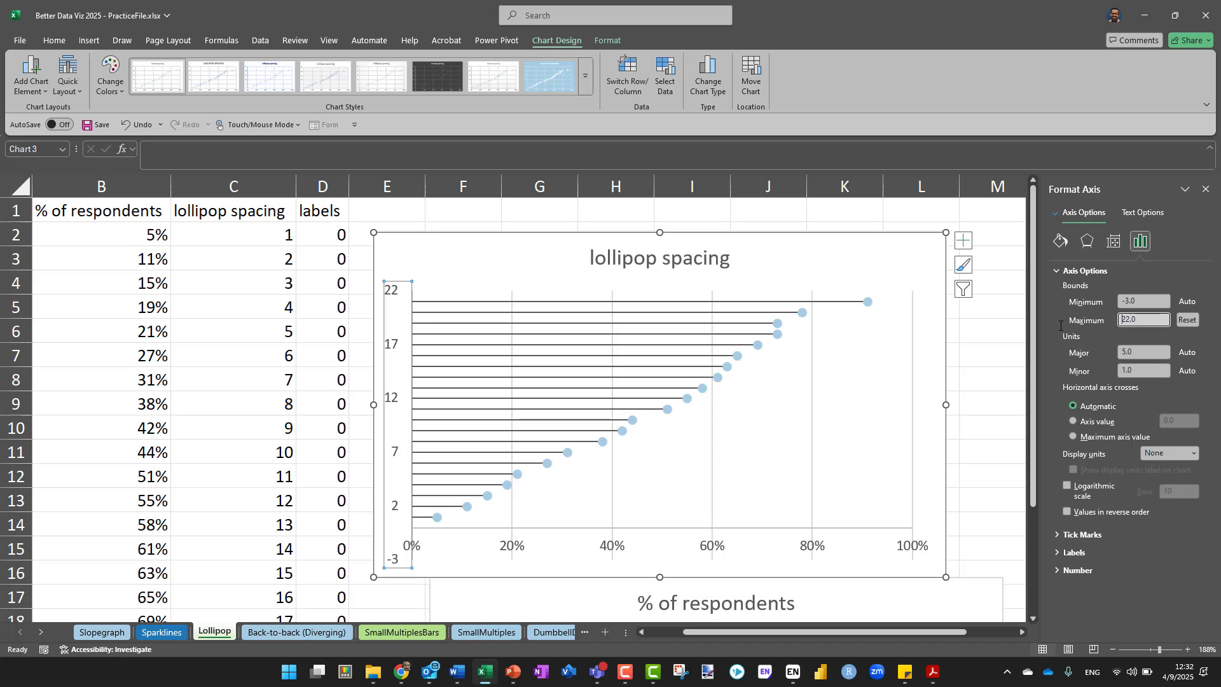
drag(1139, 302, 1057, 314)
text(0)
key(Return)
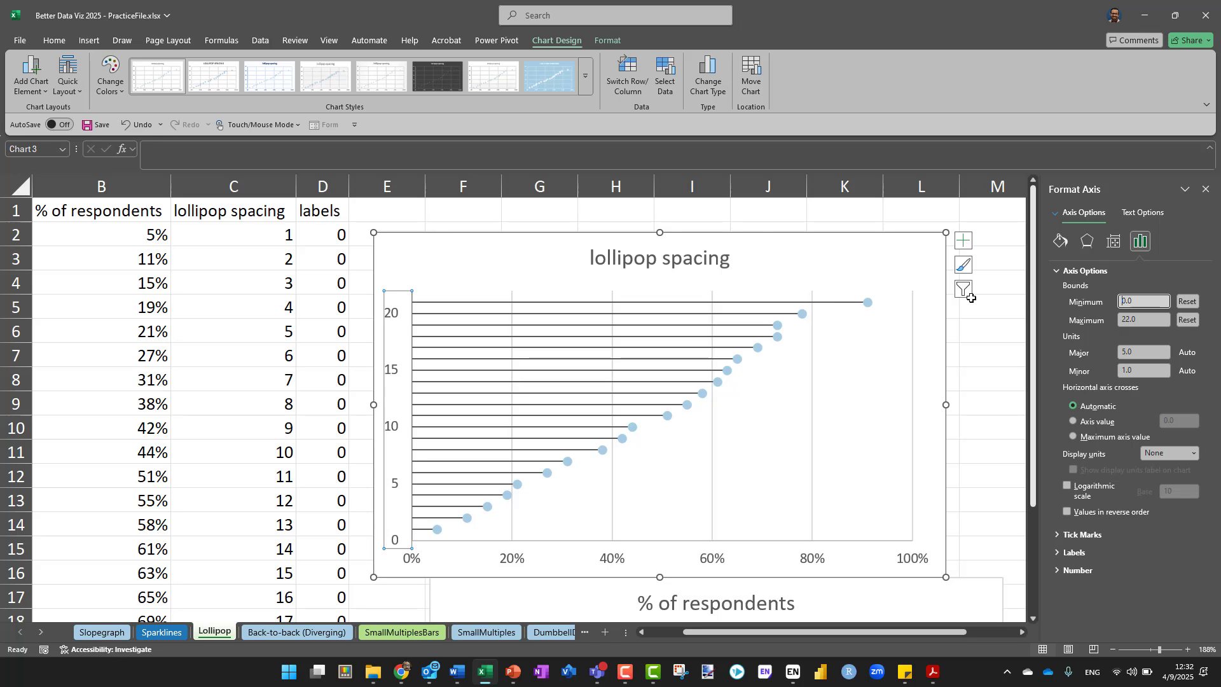
Delete the vertical axis from the scatter chart
click(391, 294)
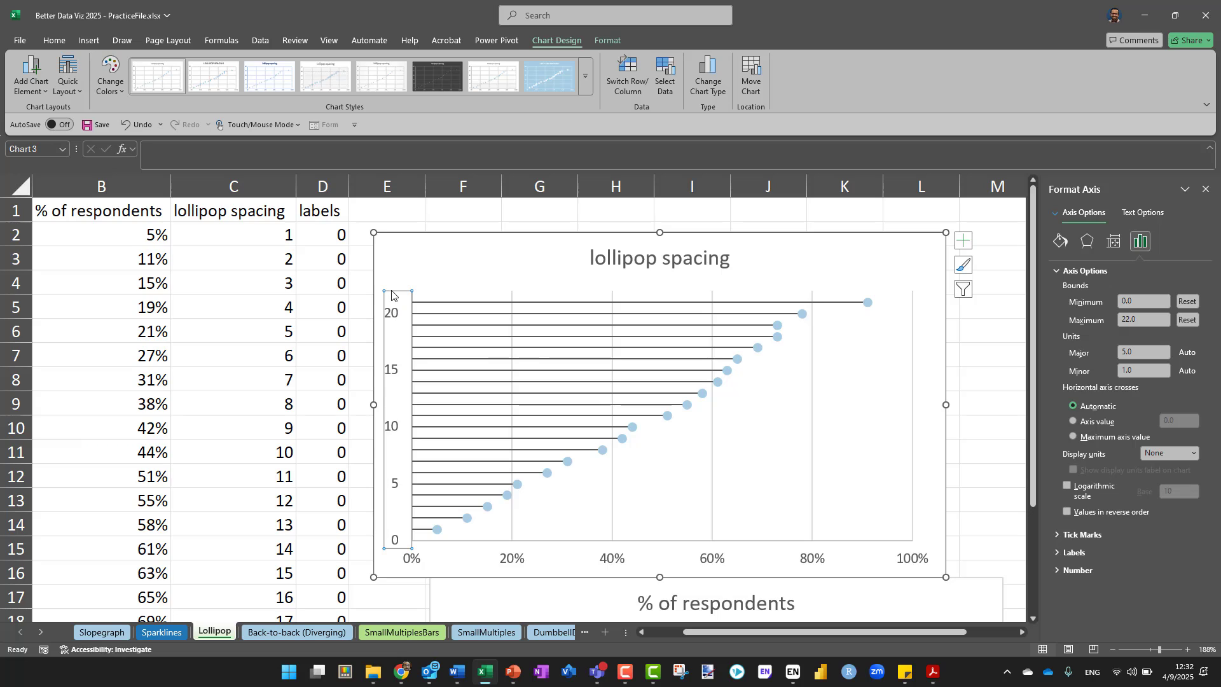
key(Delete)
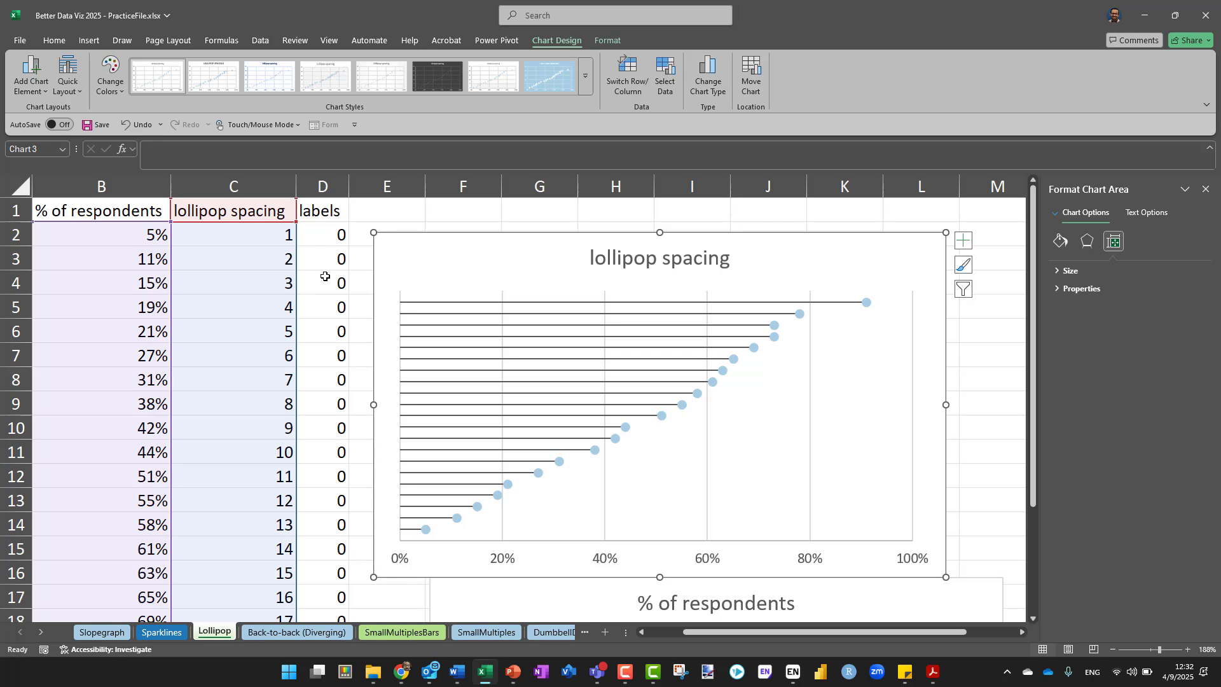
Examine the values of the labels column D down to the last data row beside the chart
scroll(336, 407, down, 1)
scroll(335, 407, up, 1)
click(320, 185)
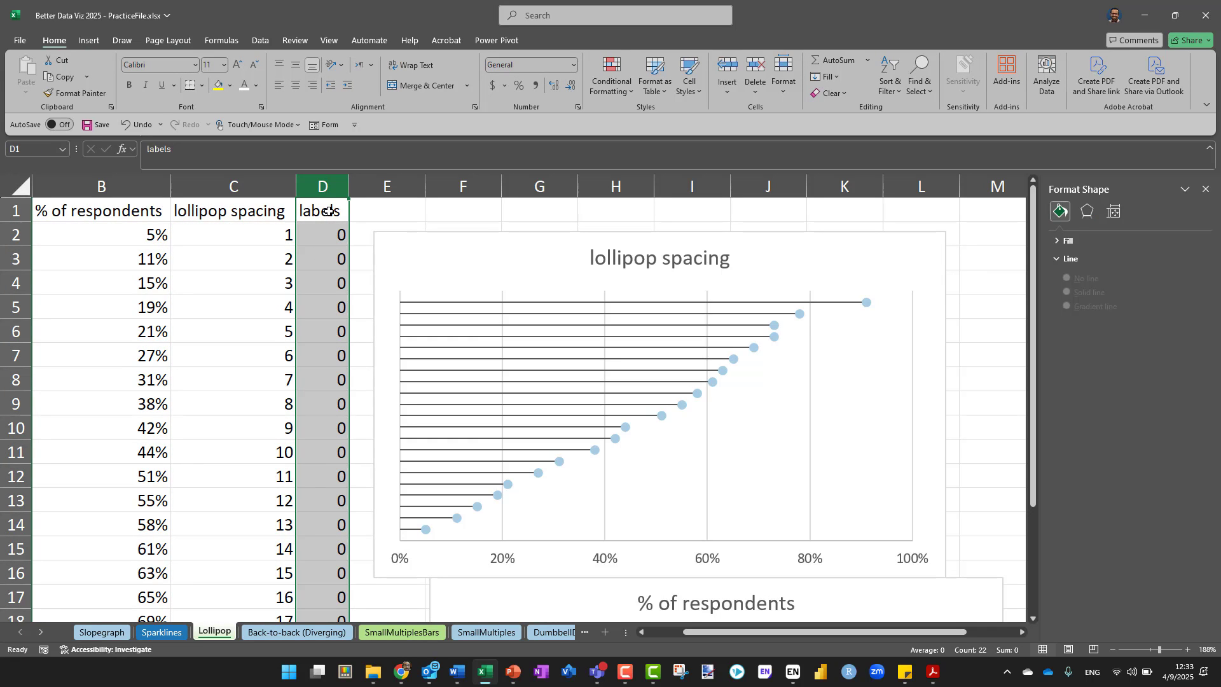
scroll(330, 432, down, 3)
scroll(330, 434, up, 2)
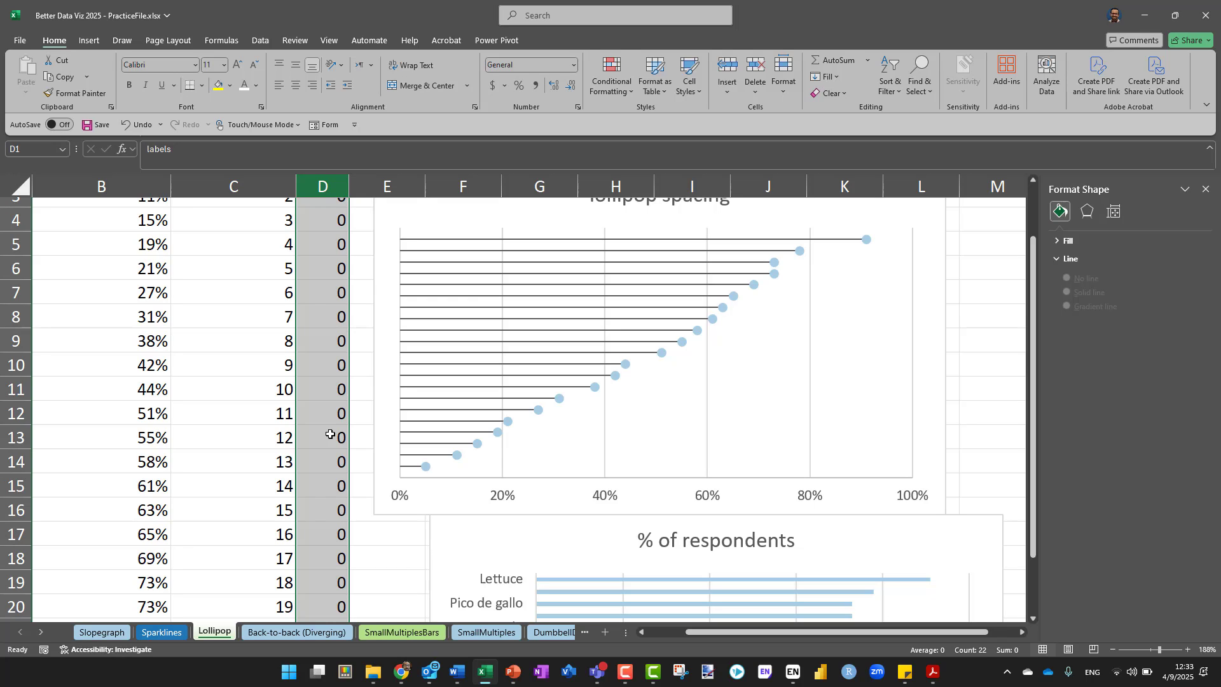
click(343, 311)
scroll(343, 311, up, 1)
scroll(342, 311, down, 1)
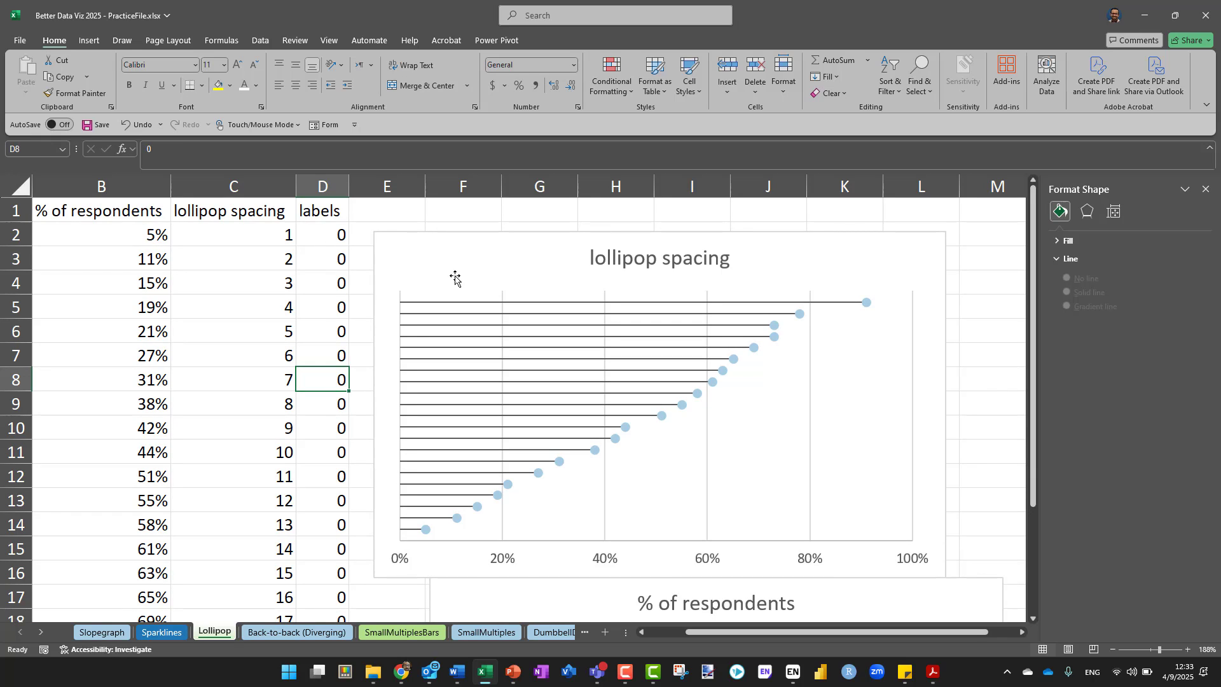
Add a new series to the chart data, named from cell D1, with D2:D22 as its X values
click(495, 237)
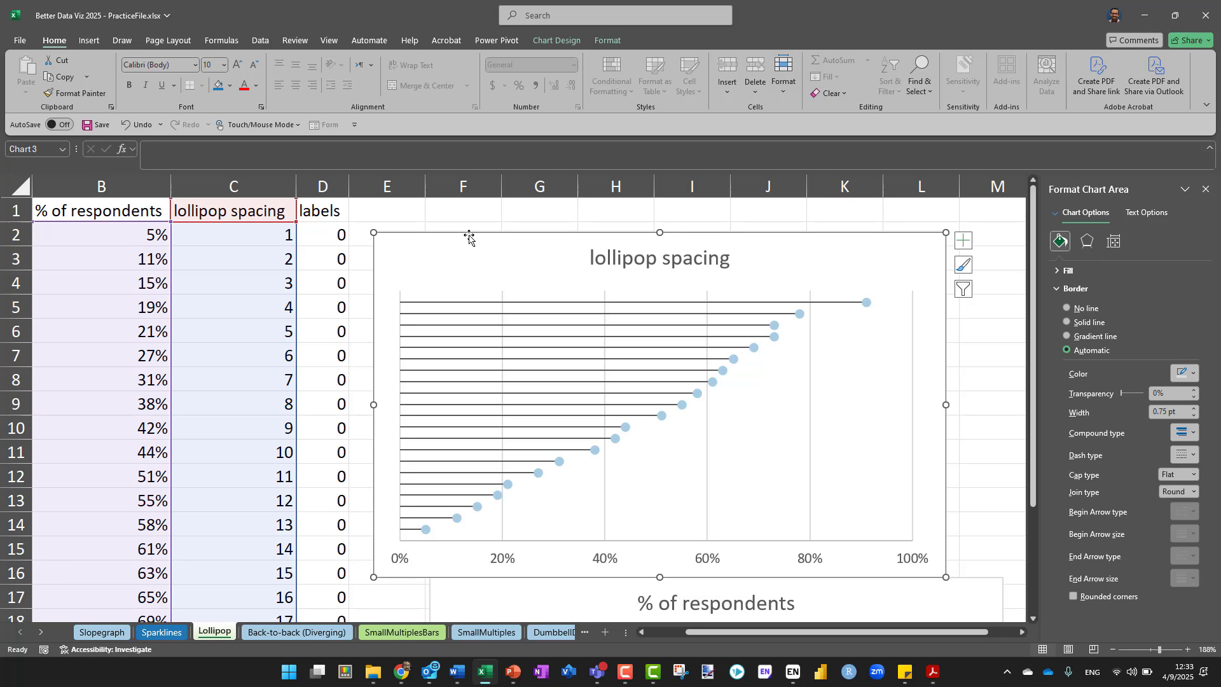
right_click(468, 237)
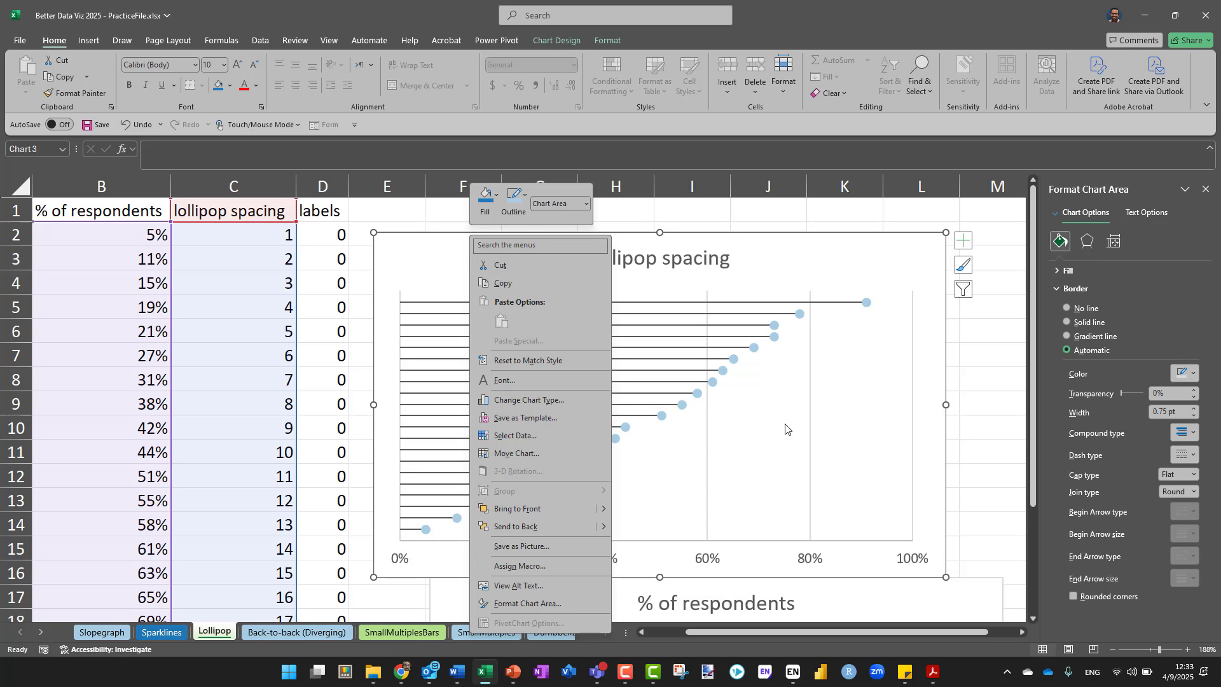
click(522, 438)
click(522, 437)
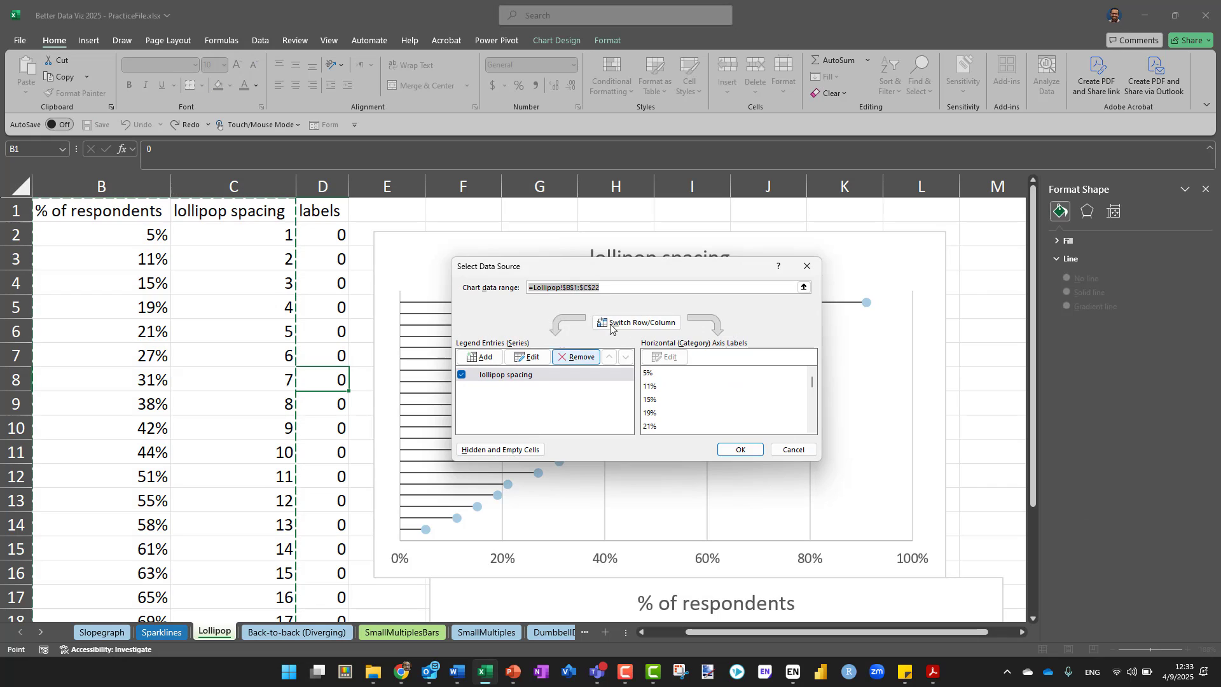
click(475, 358)
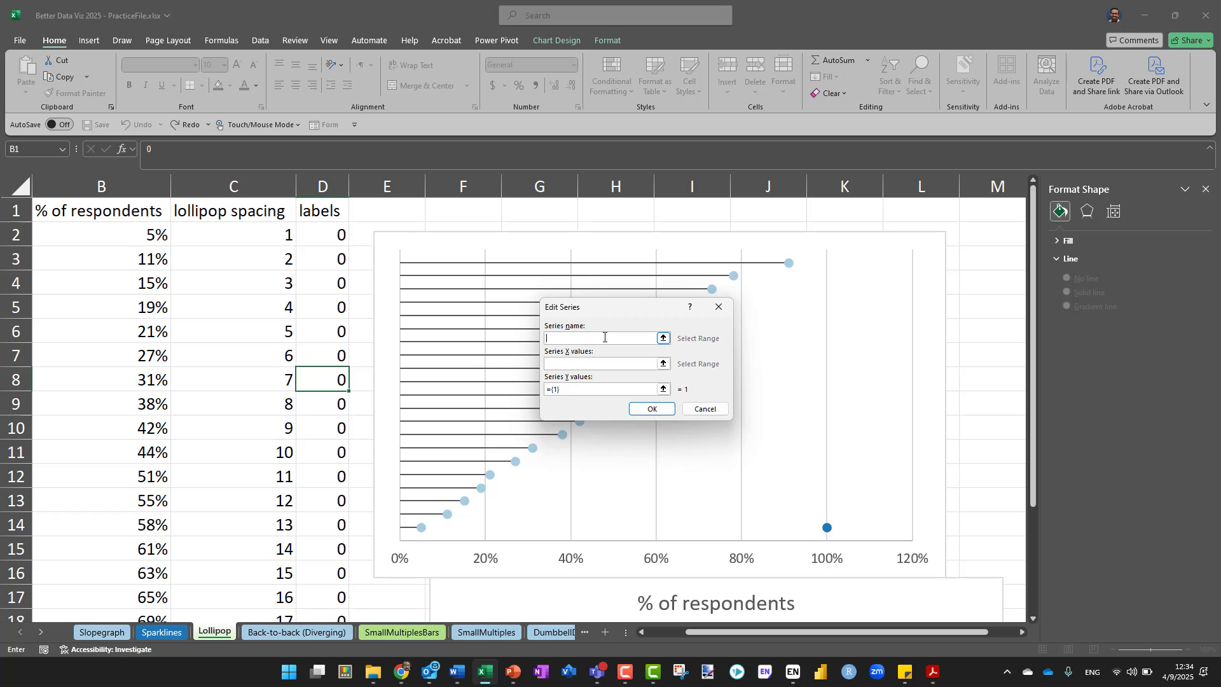
click(330, 215)
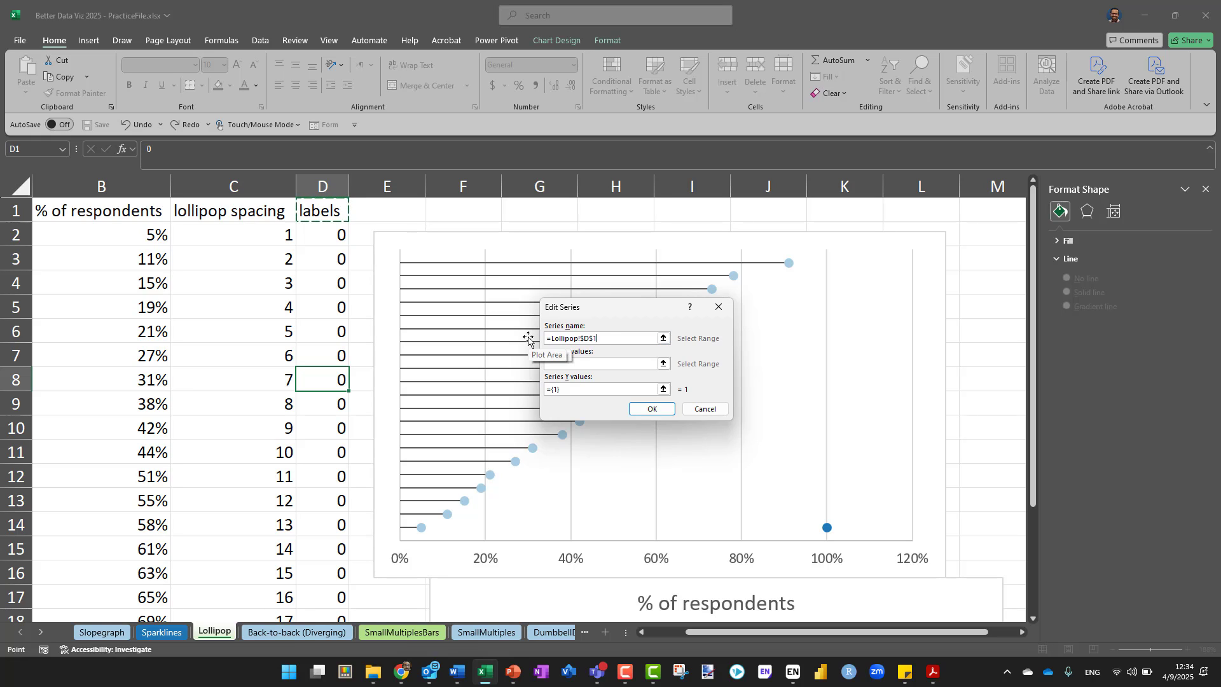
click(569, 363)
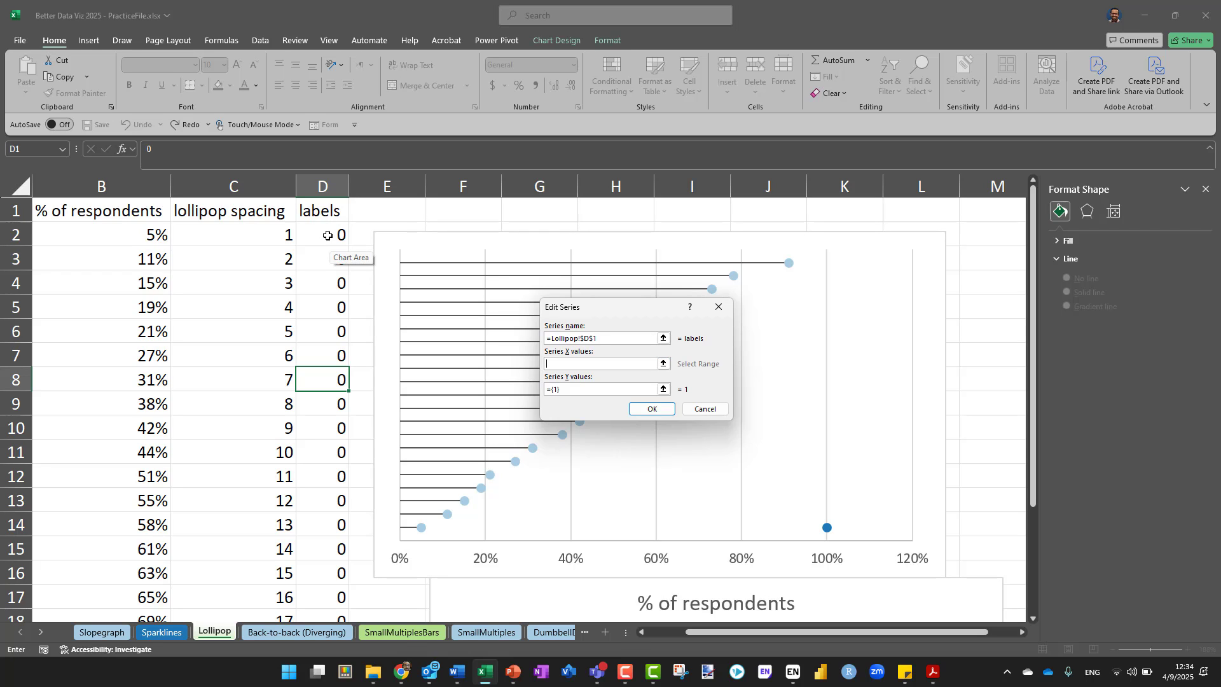
drag(328, 235, 327, 553)
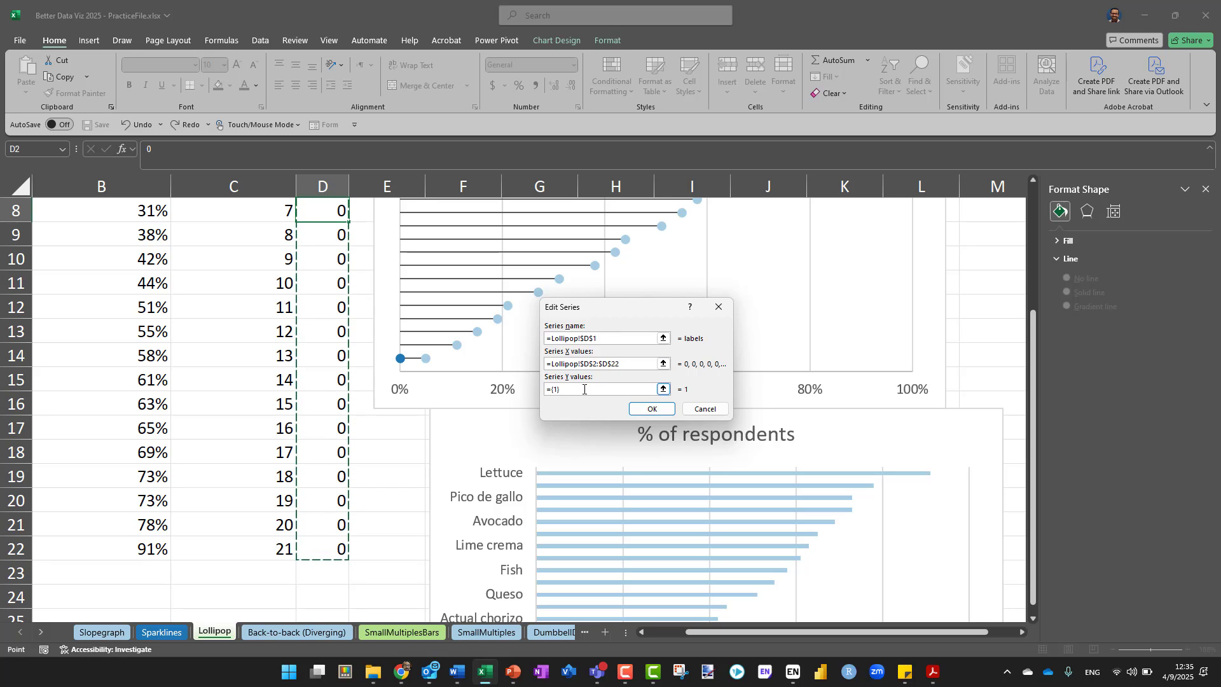
Set the labels series' Y values to C2:C22 and accept the new chart data source
click(580, 394)
key(BackSpace)
key(BackSpace)
key(BackSpace)
key(BackSpace)
scroll(332, 316, up, 3)
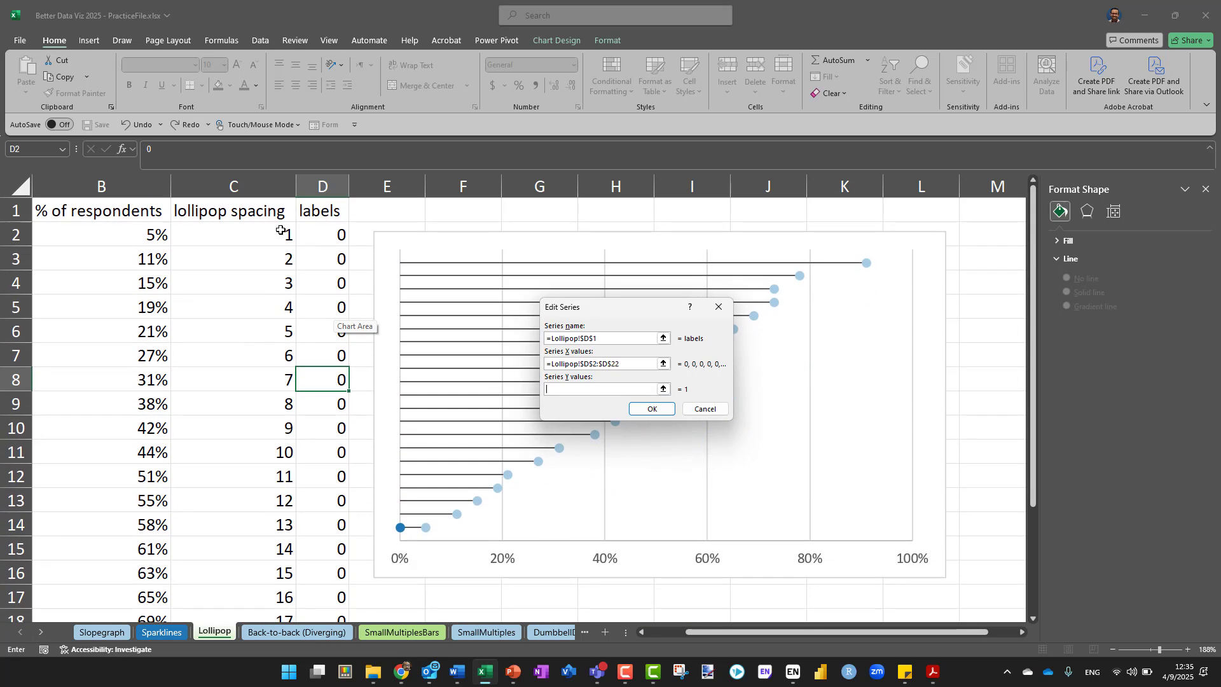
click(262, 233)
drag(263, 232, 236, 574)
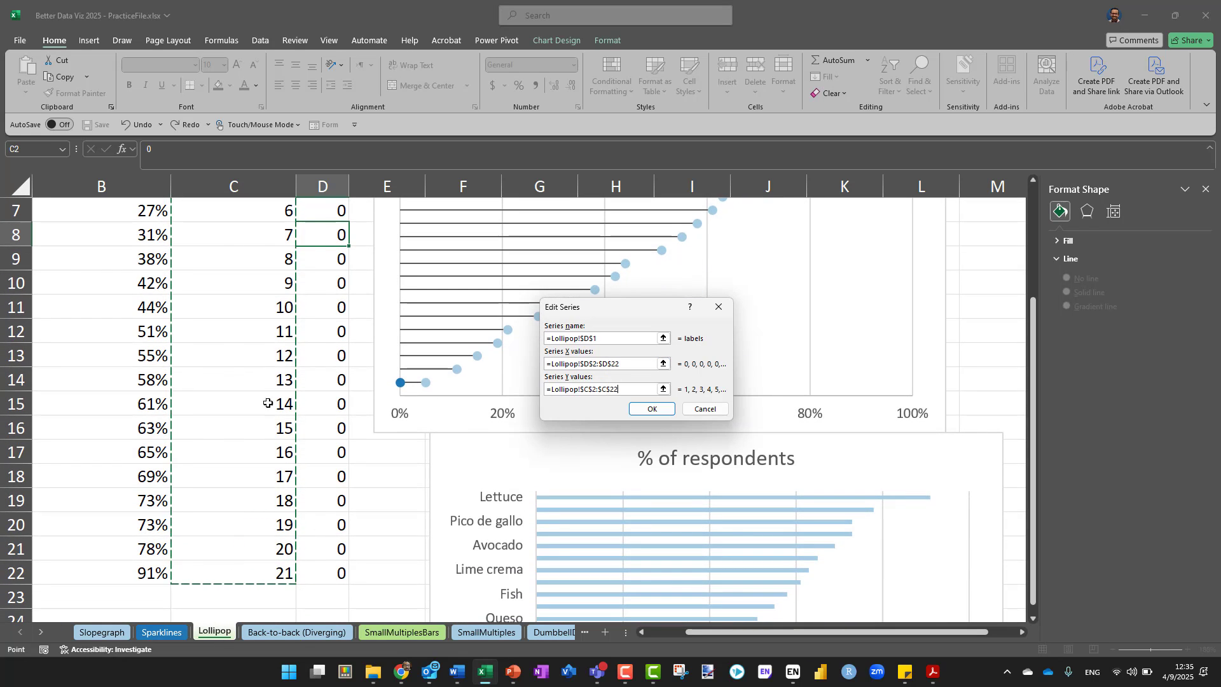
scroll(261, 418, up, 1)
scroll(261, 417, up, 2)
scroll(261, 418, down, 2)
scroll(260, 418, down, 1)
scroll(261, 418, up, 1)
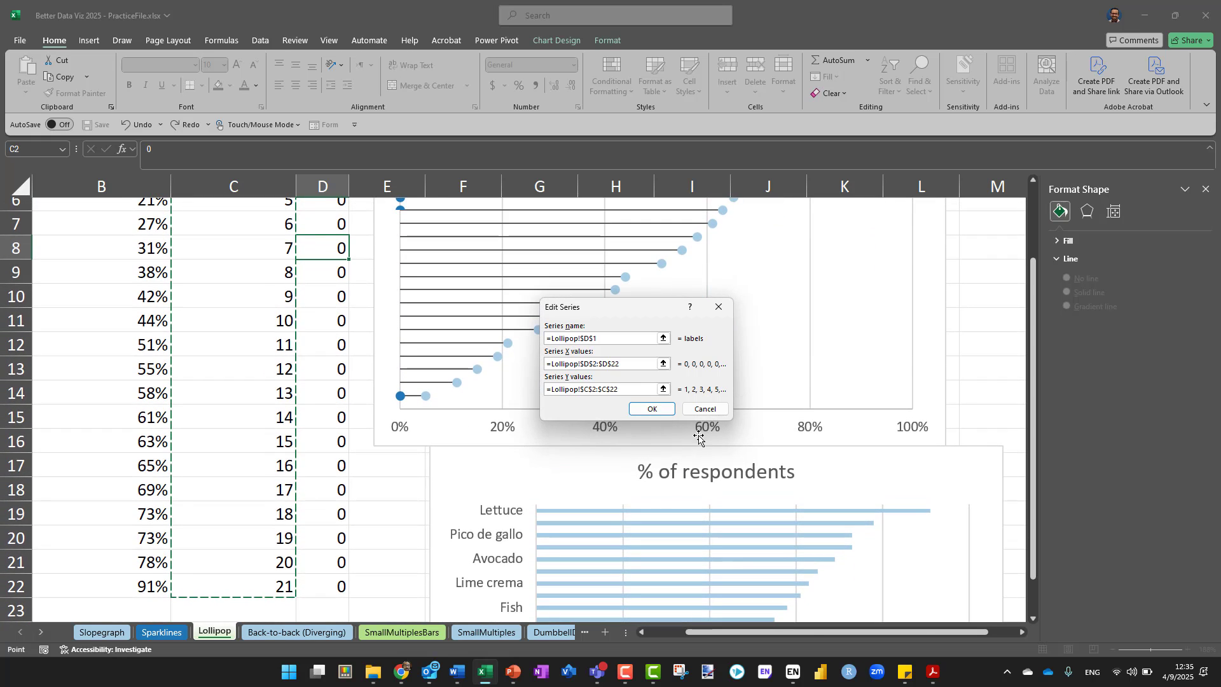
click(652, 409)
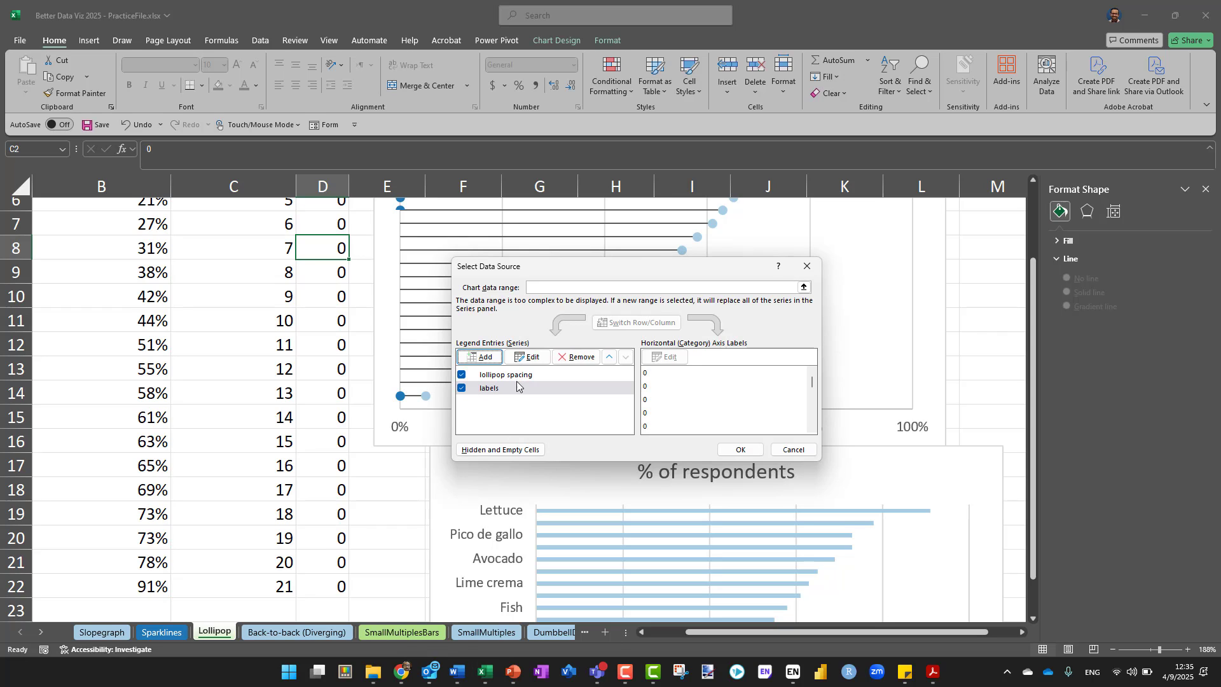
click(729, 451)
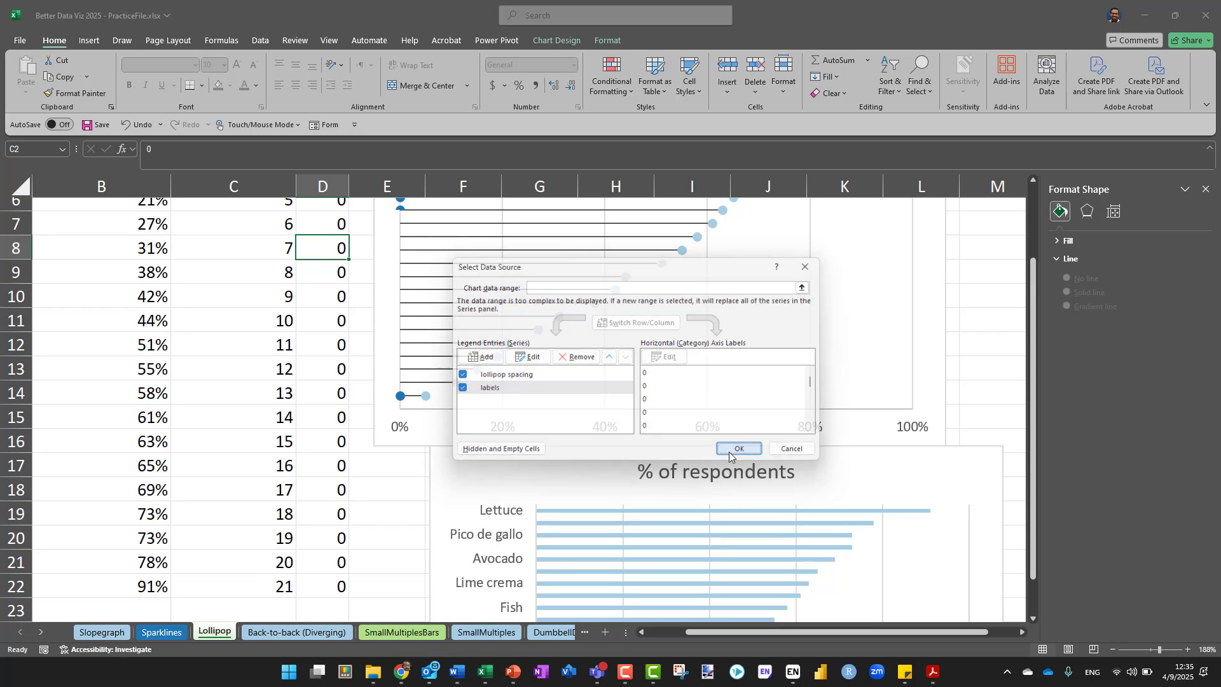
Narrow the chart's plot area from its 0% side, leaving blank space inside the chart for the topping labels
scroll(432, 496, up, 2)
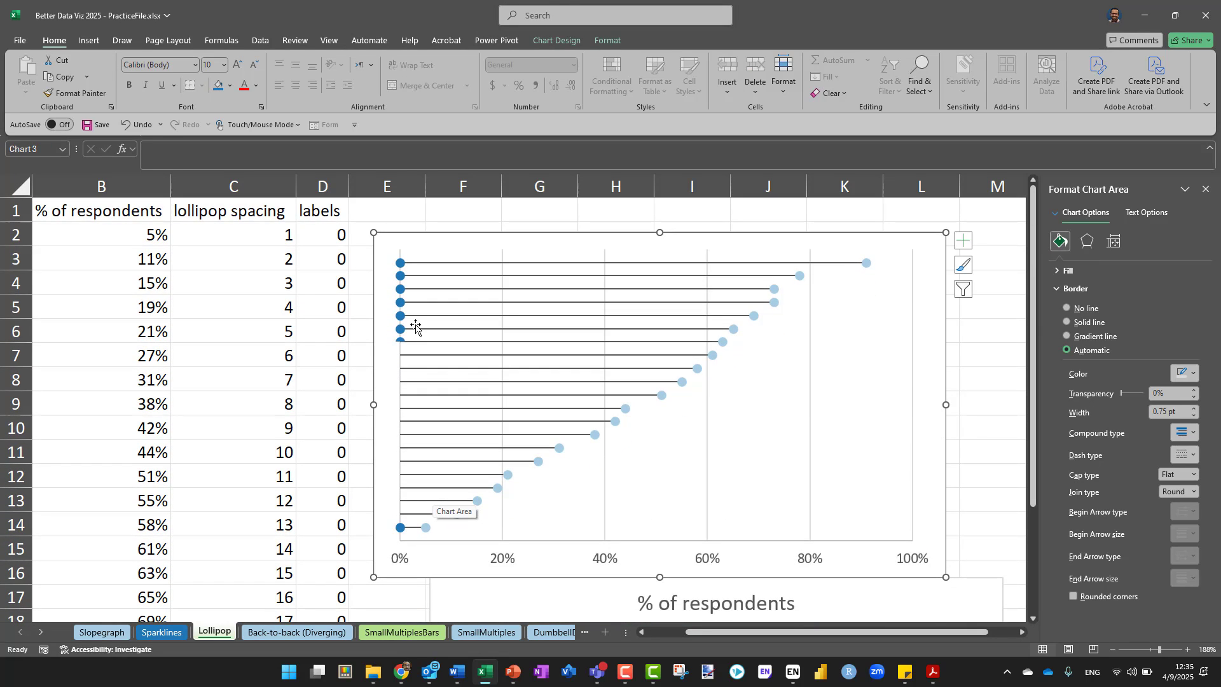
ctrl+scroll(477, 286, up, 5)
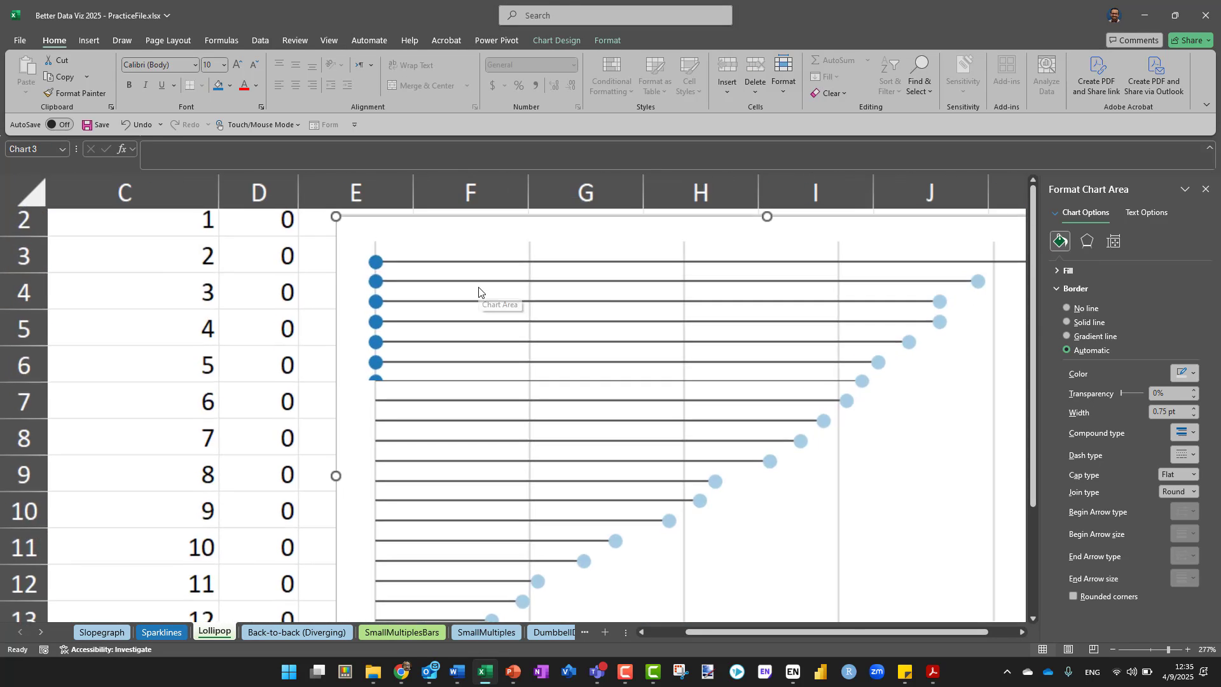
ctrl+scroll(479, 291, down, 2)
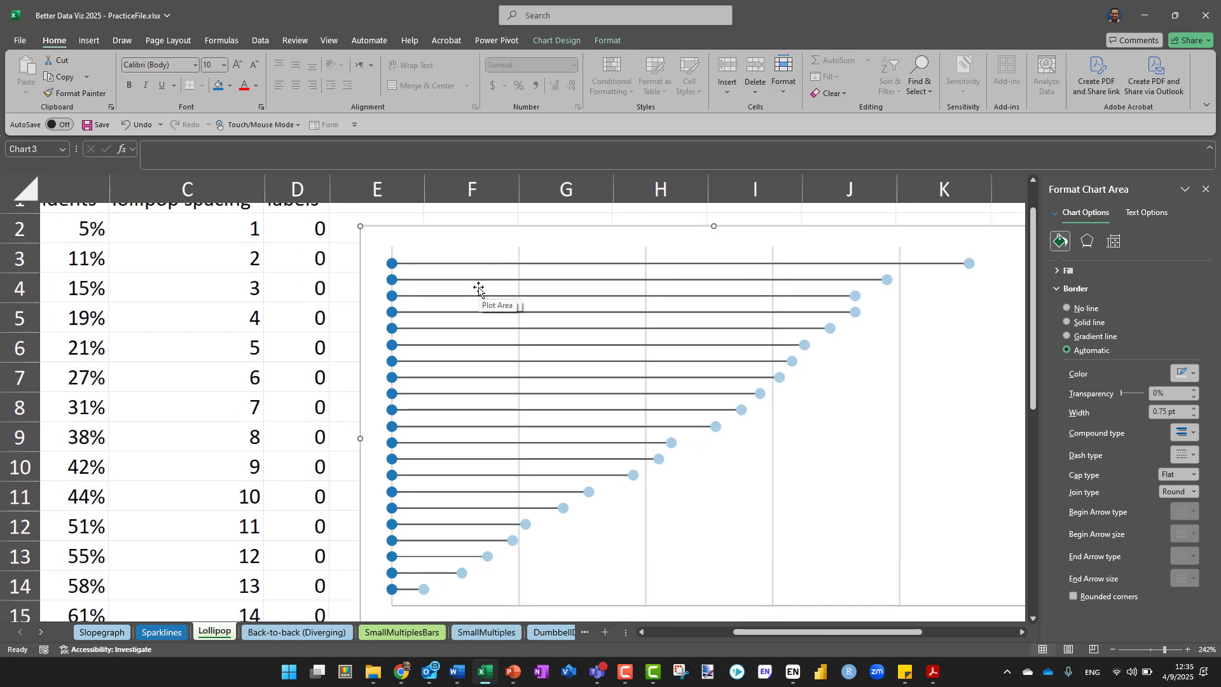
ctrl+scroll(478, 290, down, 1)
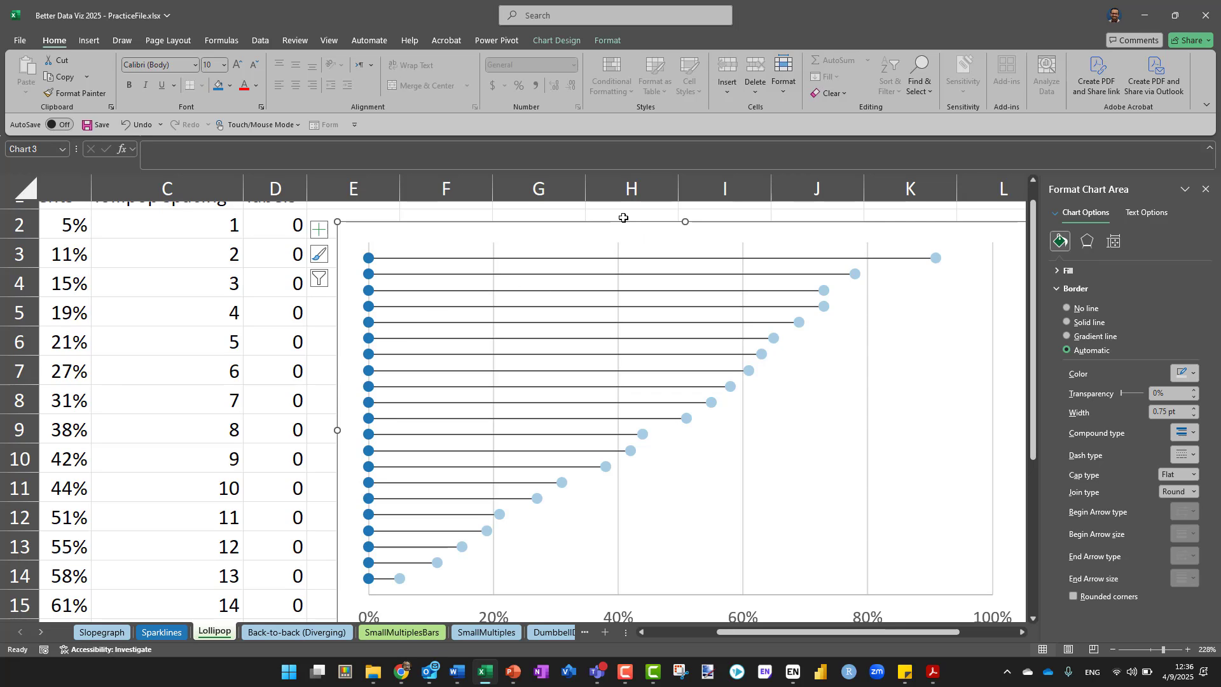
scroll(624, 217, down, 5)
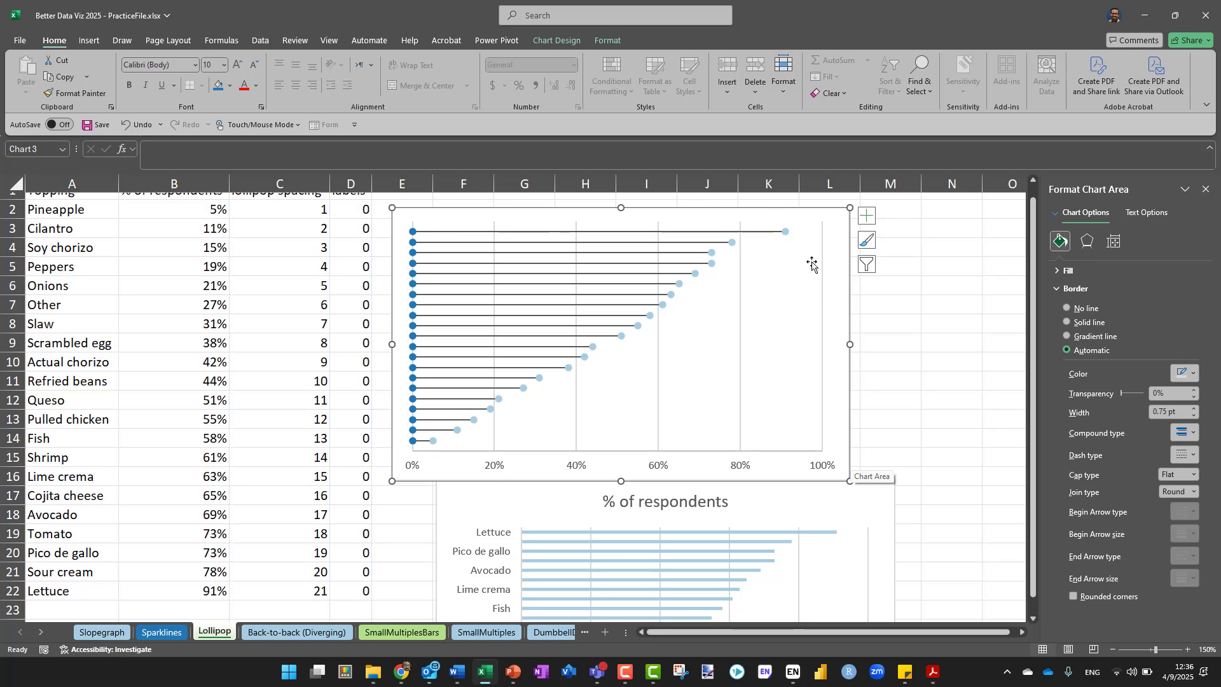
click(796, 305)
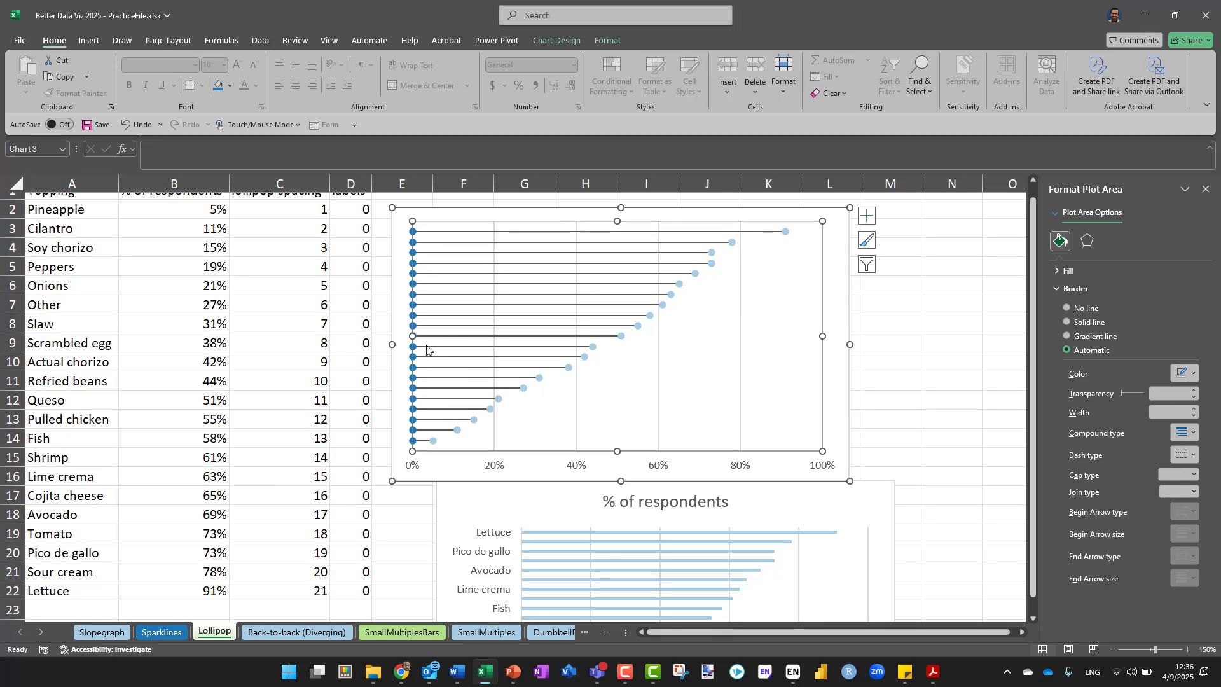
drag(410, 337, 480, 334)
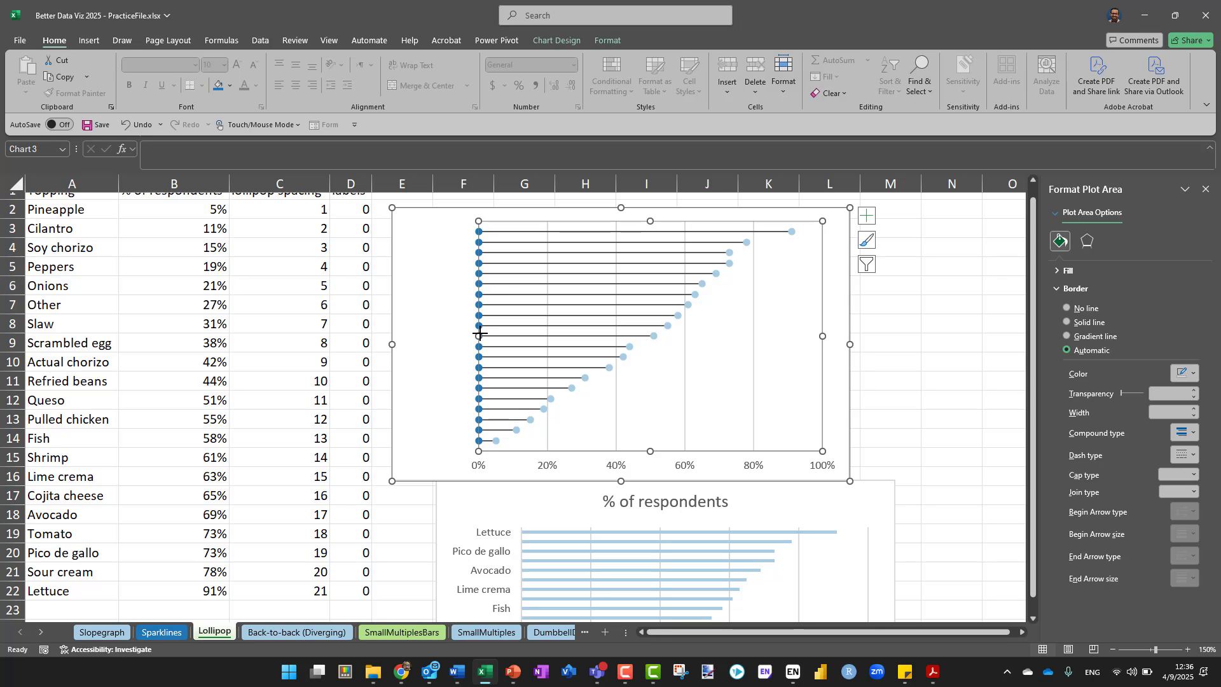
Shrink the plot area further from its 0% side to widen the blank space reserved for topping labels
drag(479, 334, 511, 336)
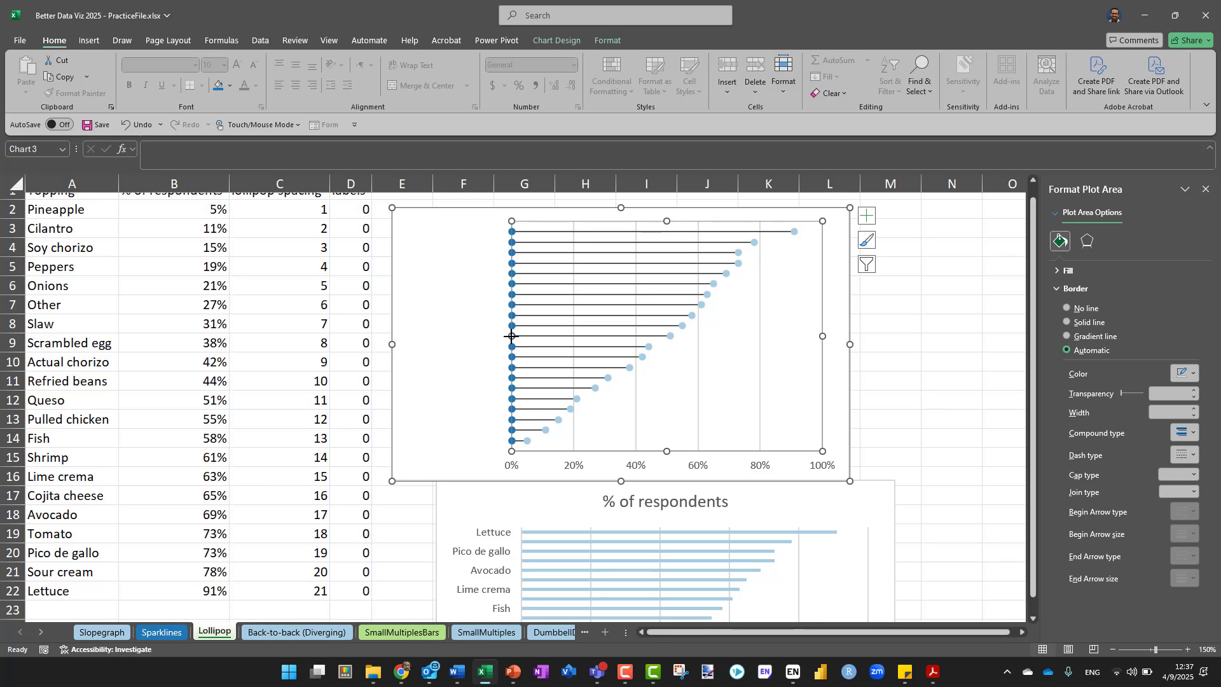
right_click(512, 243)
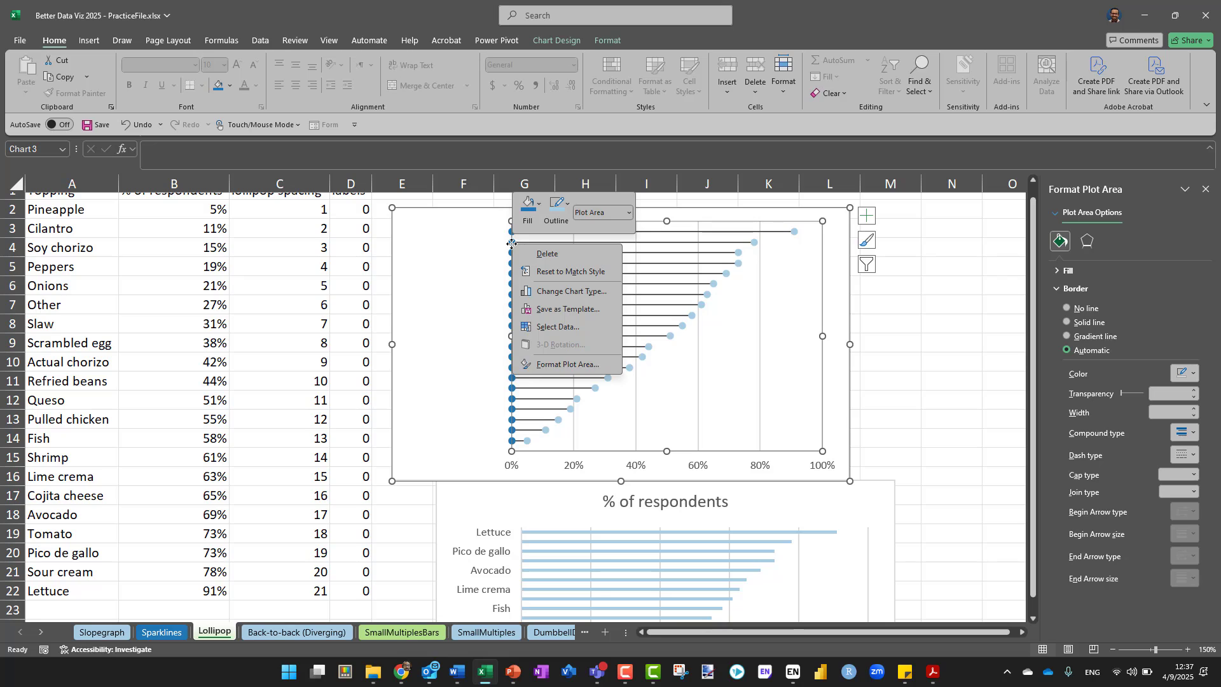
key(Escape)
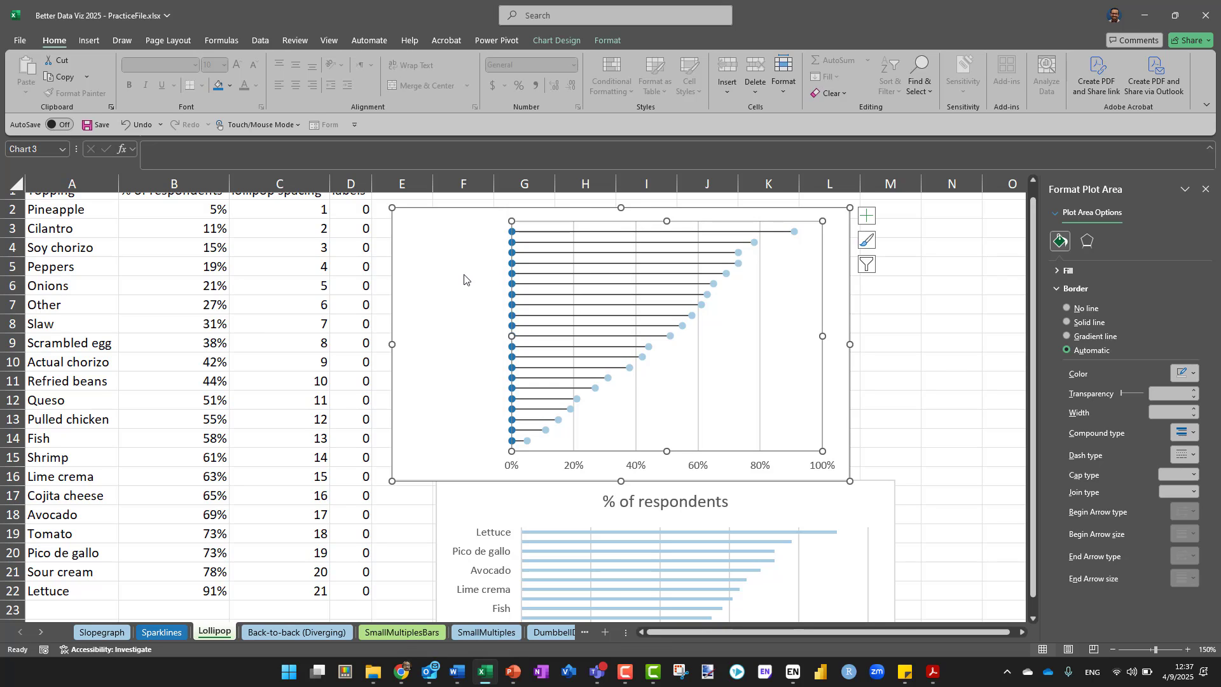
Add data labels to the labels series whose points sit along the 0% line
click(513, 286)
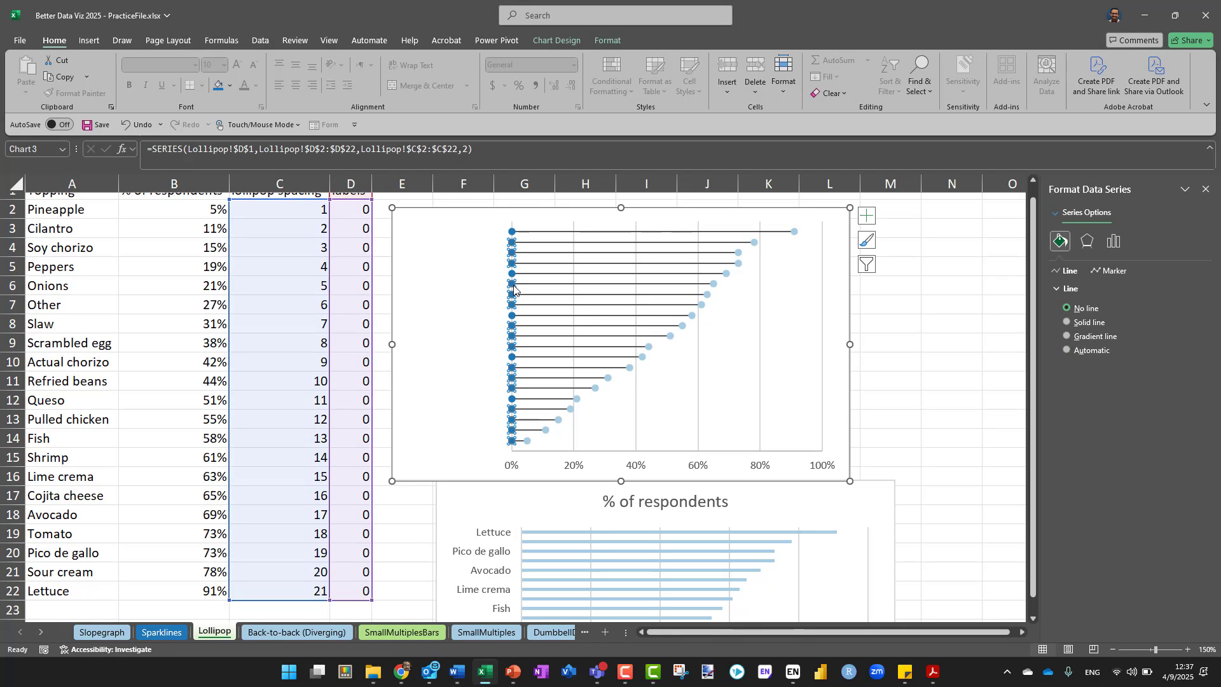
right_click(514, 285)
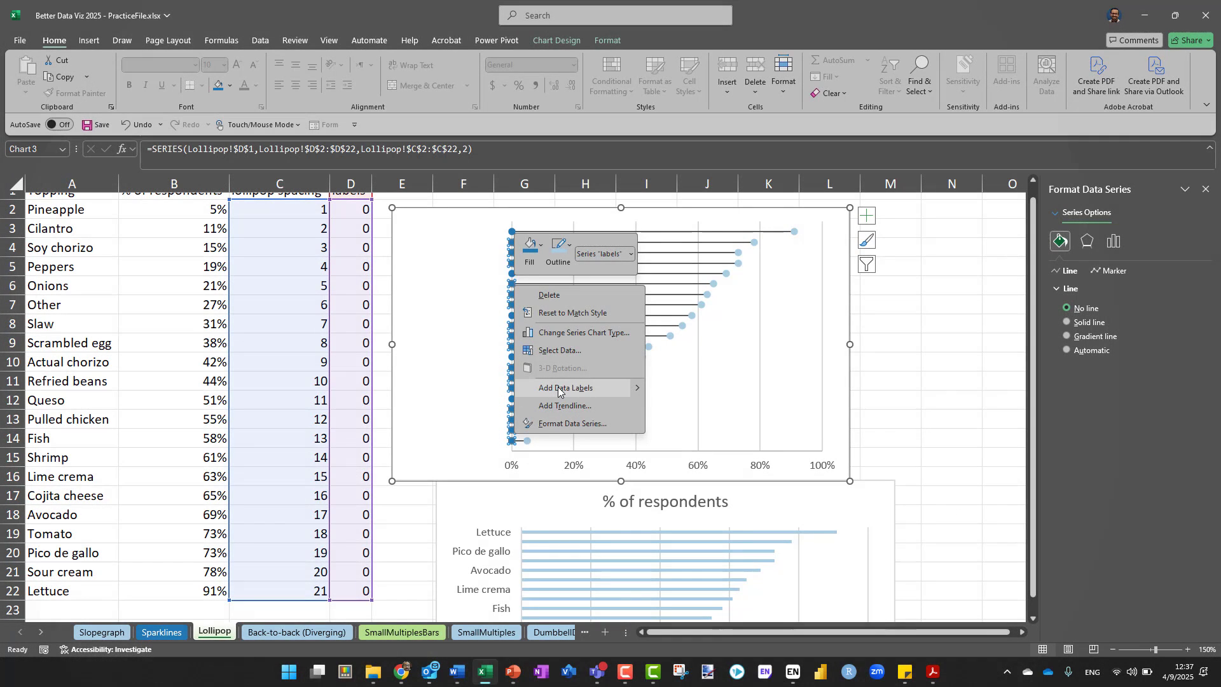
click(559, 387)
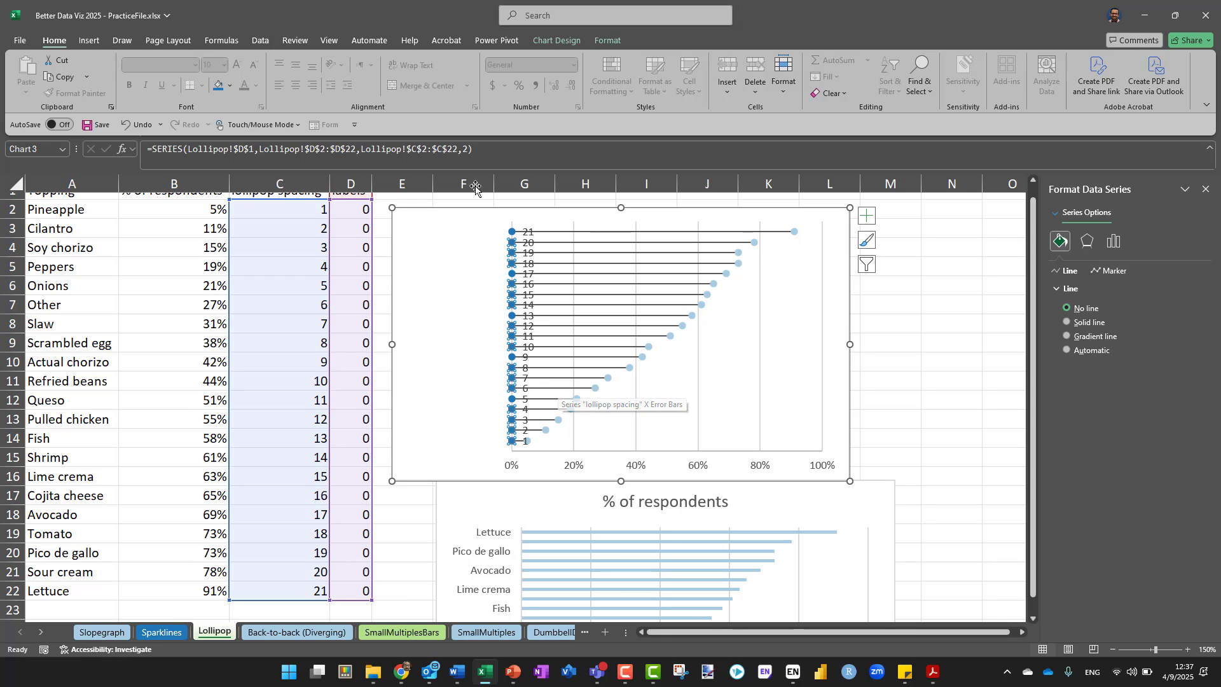
Make the labels series' data labels take their values from the topping names in cells A2:A22
click(528, 232)
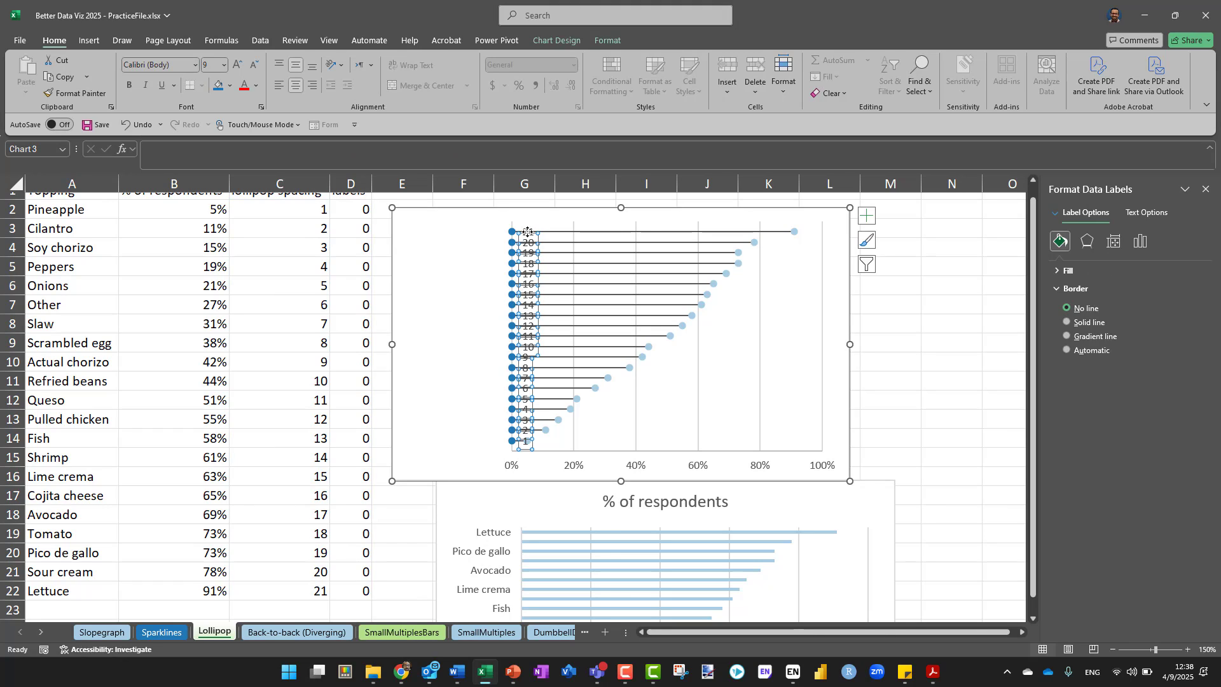
right_click(527, 232)
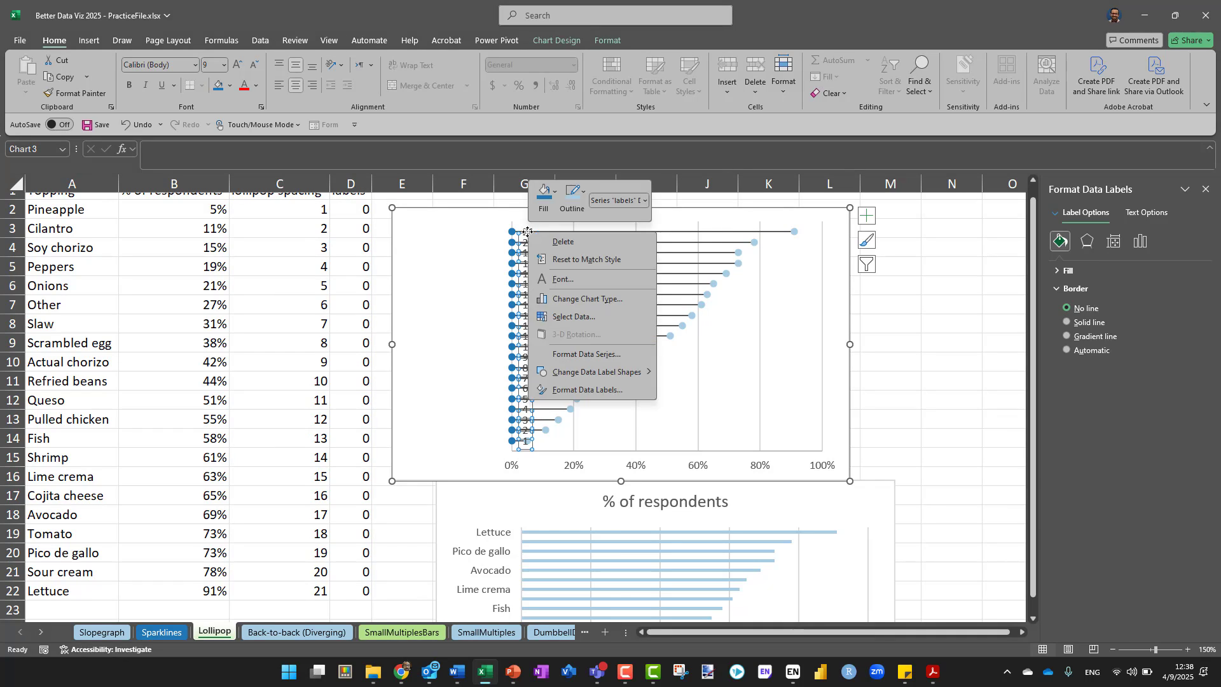
click(601, 390)
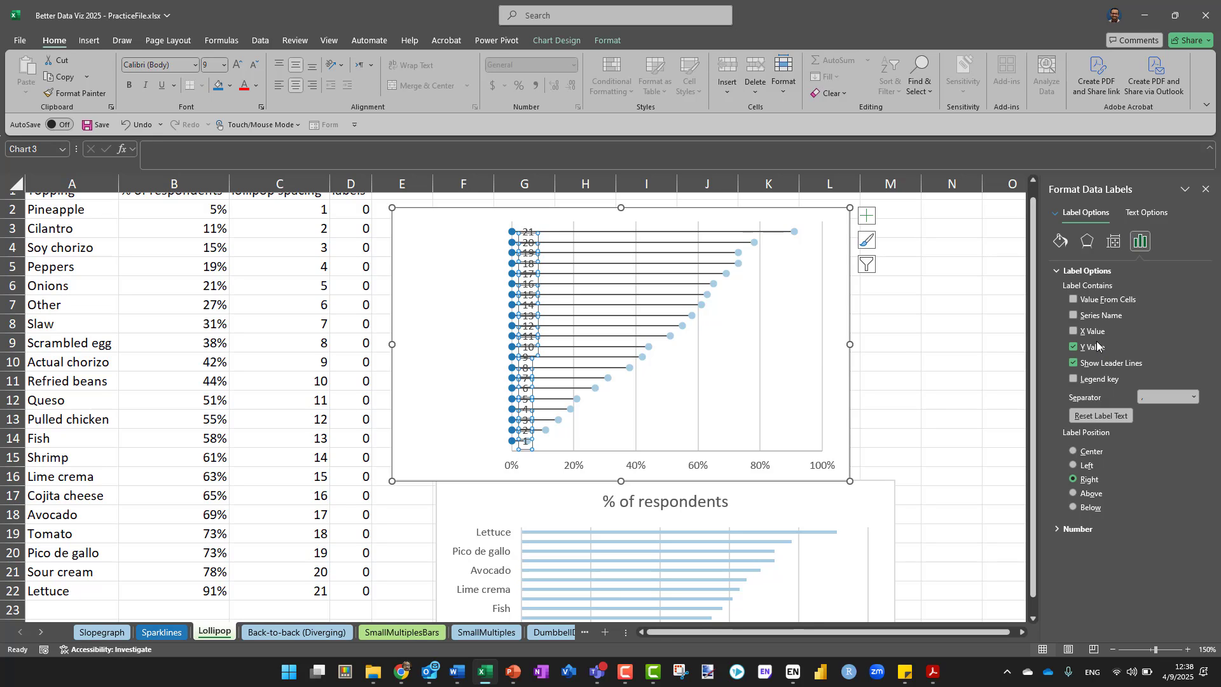
click(1088, 301)
click(1088, 301)
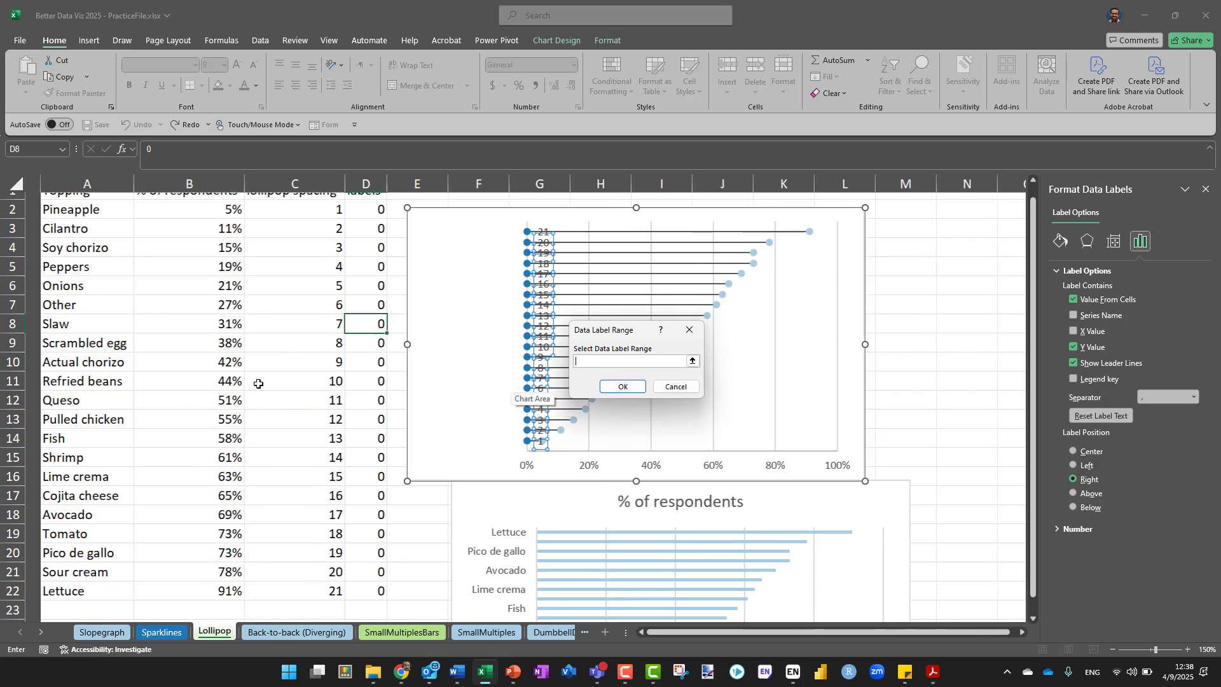
scroll(258, 383, up, 1)
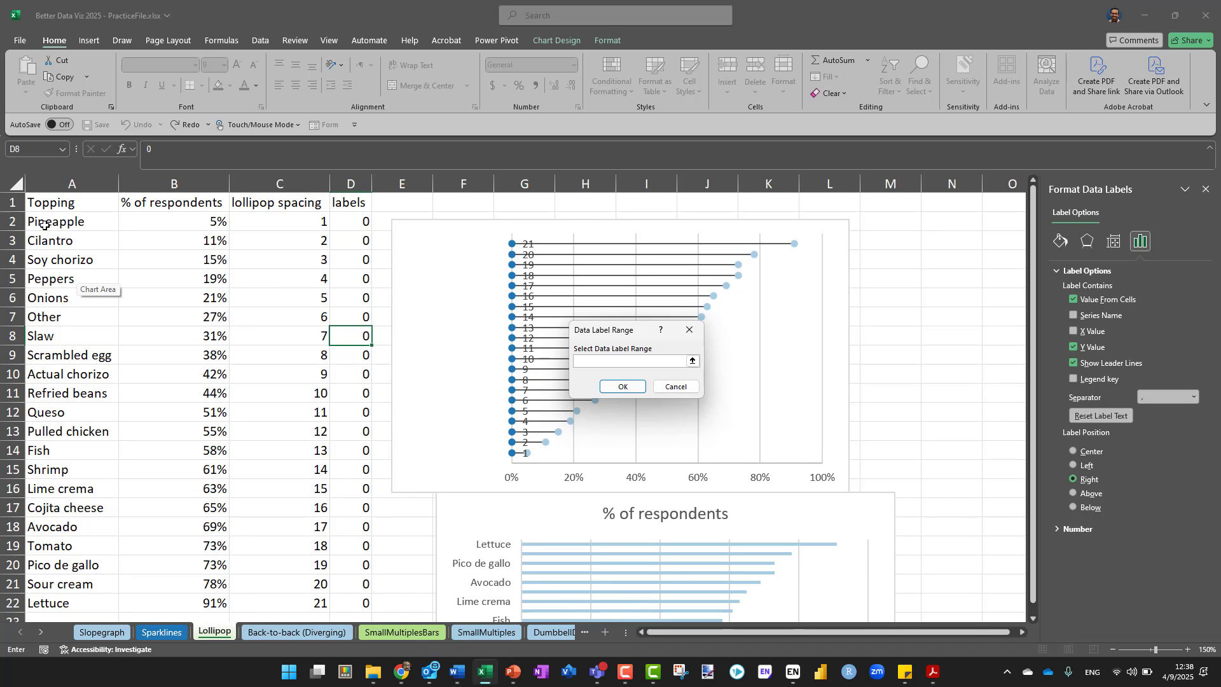
drag(44, 226, 64, 452)
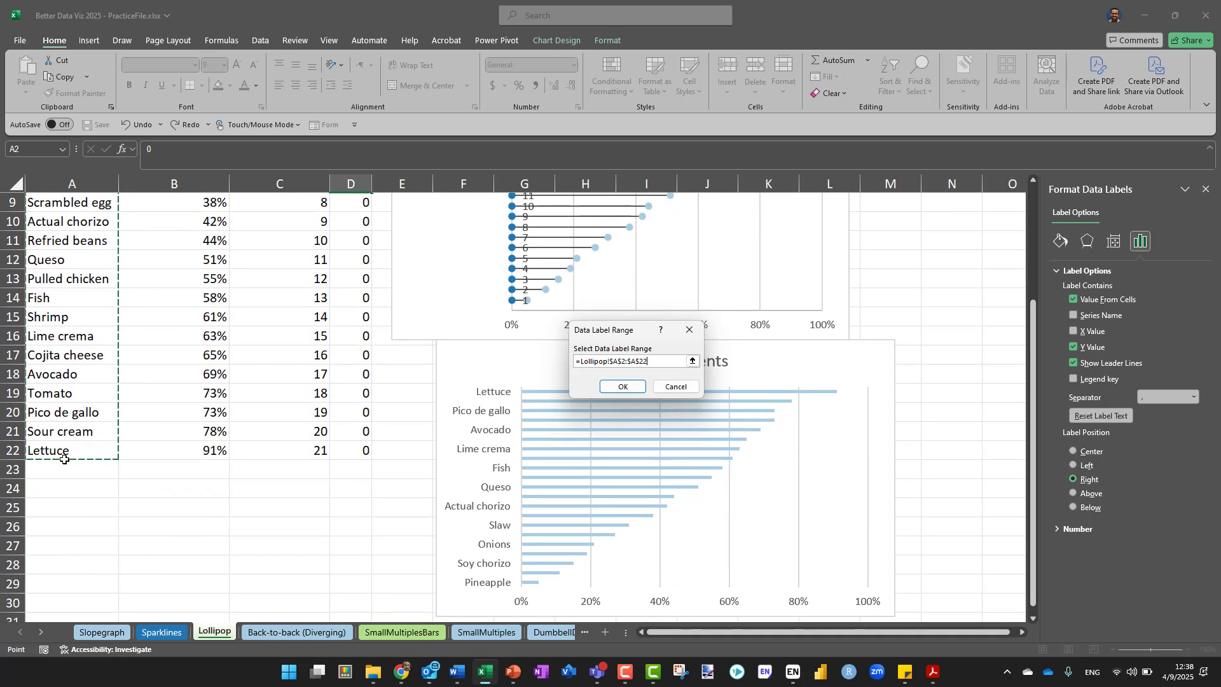
click(613, 388)
scroll(736, 347, up, 2)
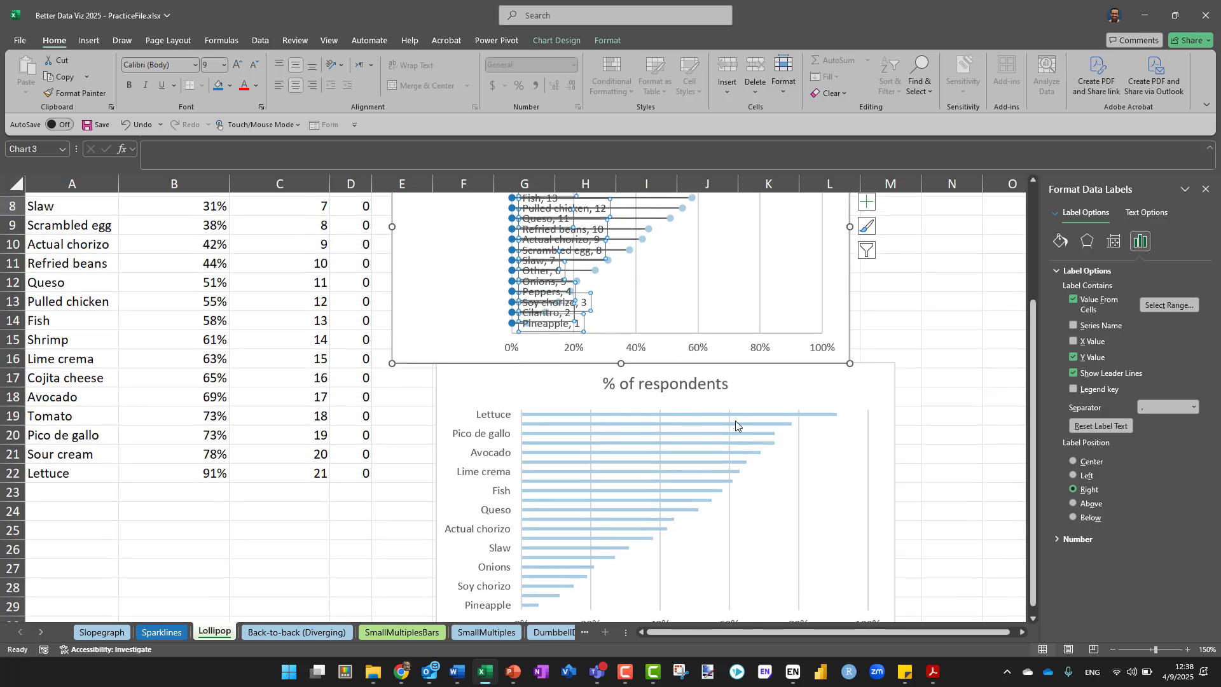
scroll(736, 423, up, 1)
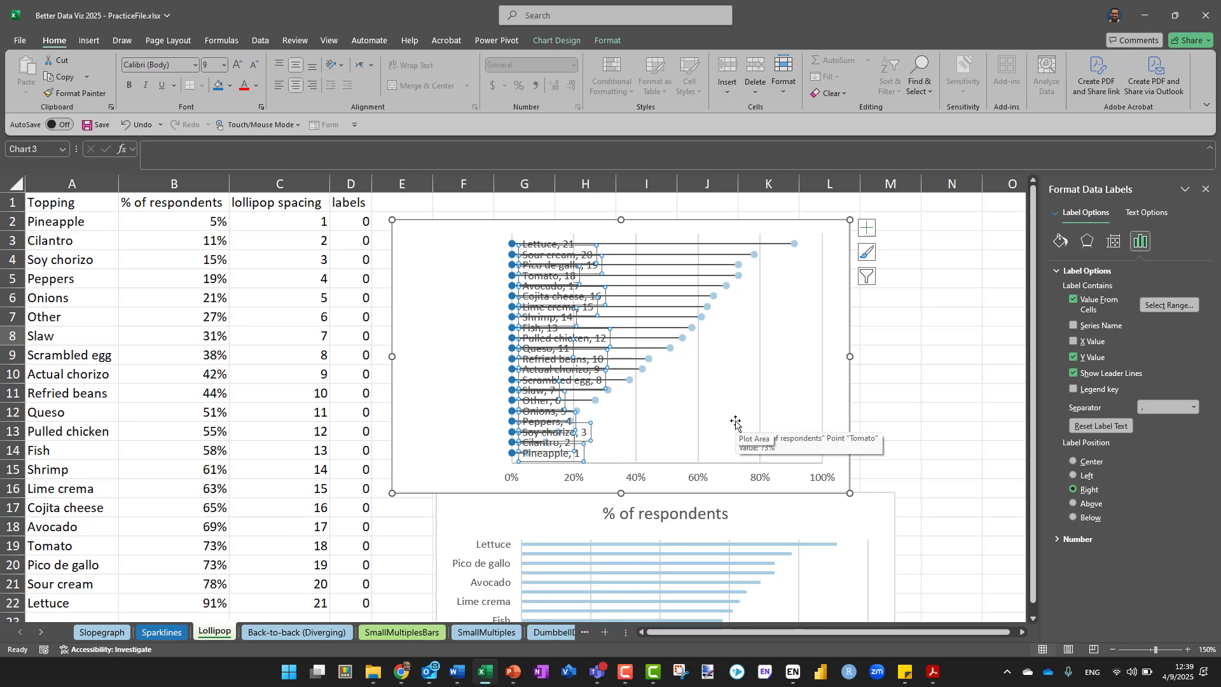
Remove the Y value from the topping data labels and set their label position to Left
click(1093, 357)
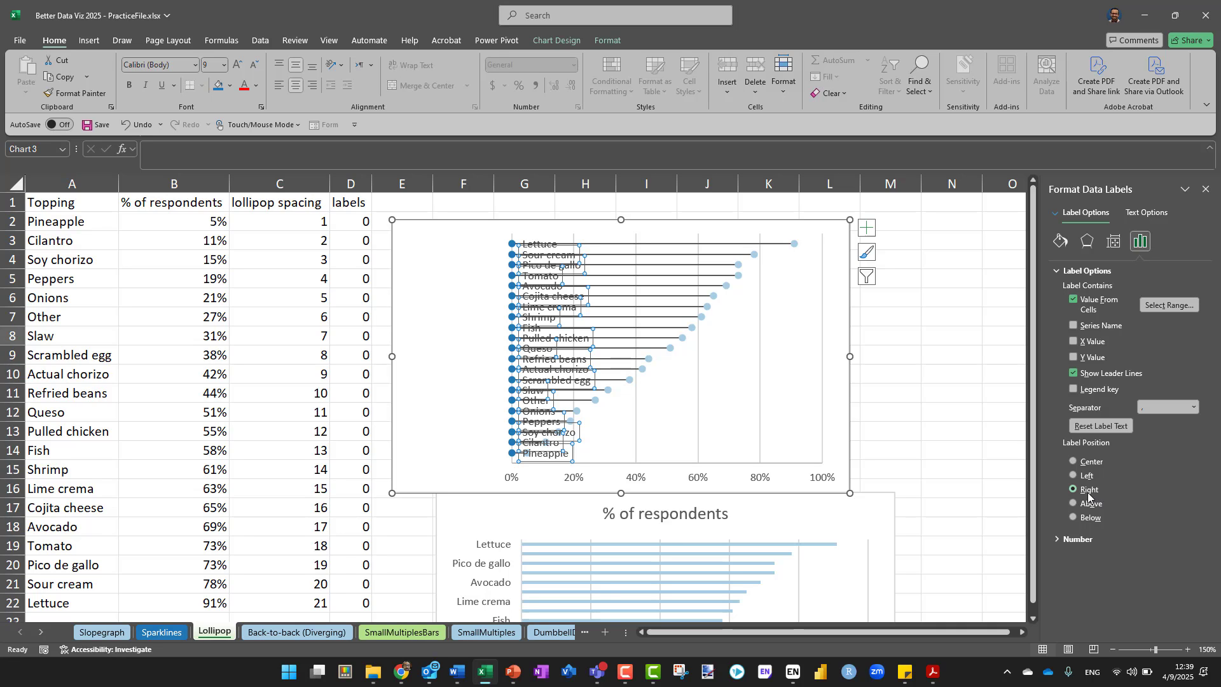
click(1075, 475)
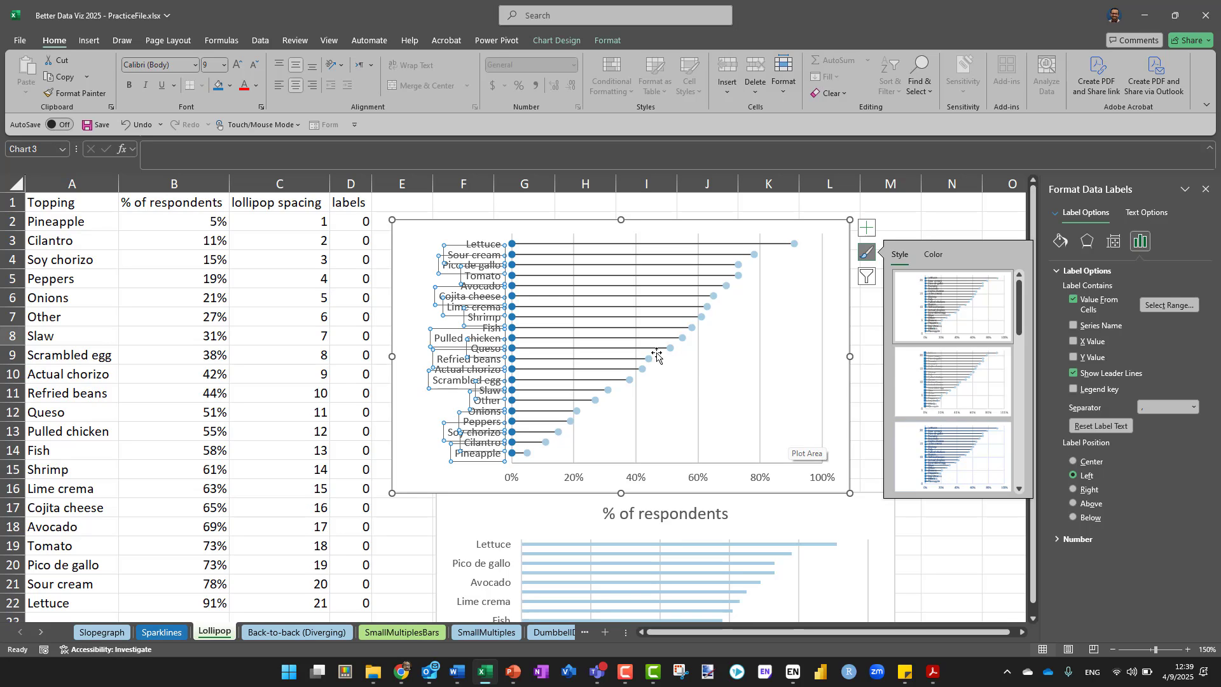
click(511, 246)
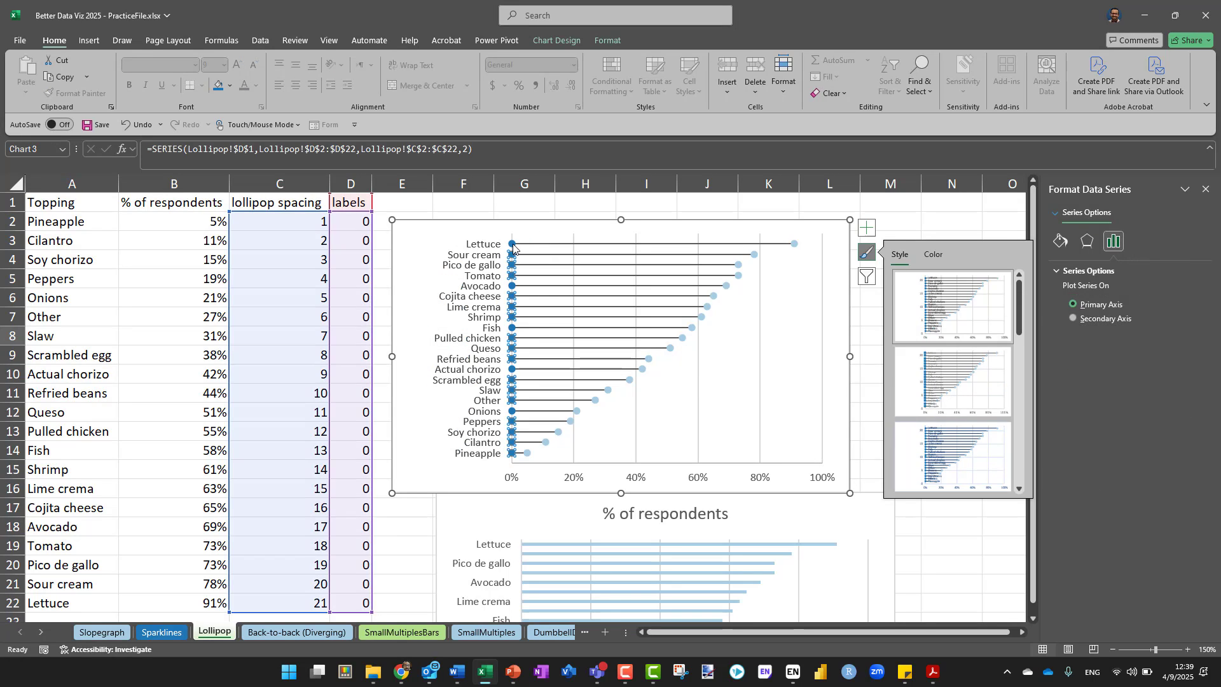
click(512, 246)
click(662, 205)
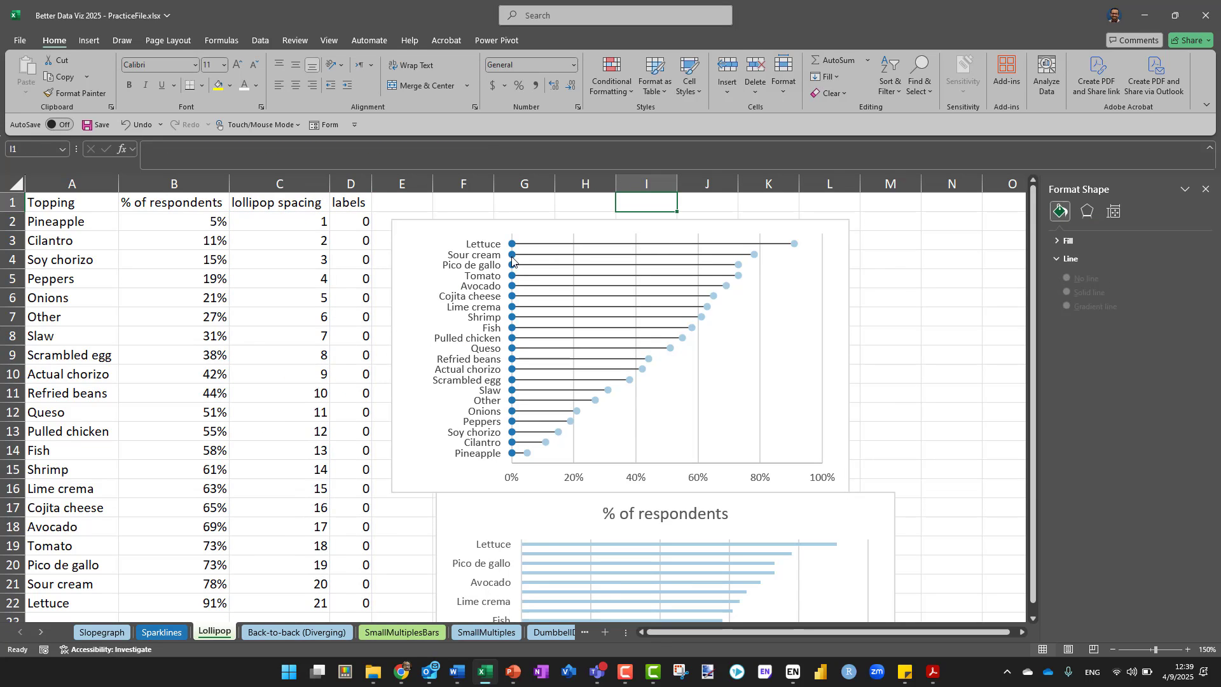
Hide the labels series' points along the 0% line by setting their marker option to None
click(512, 257)
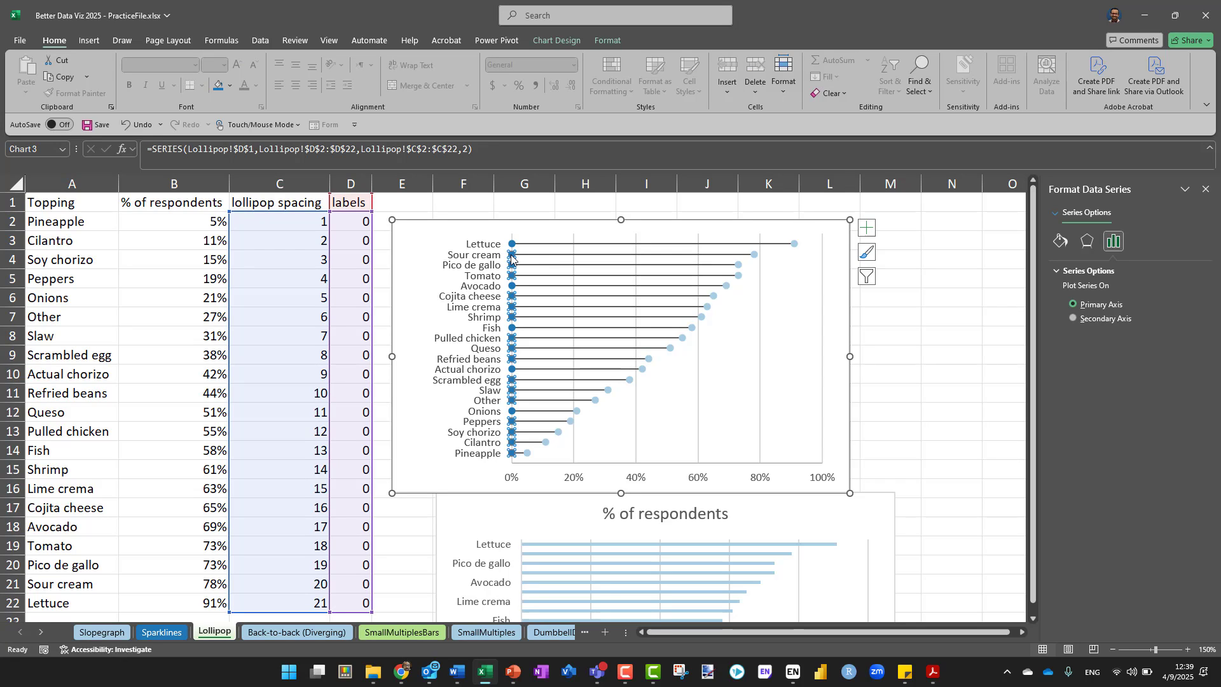
right_click(512, 256)
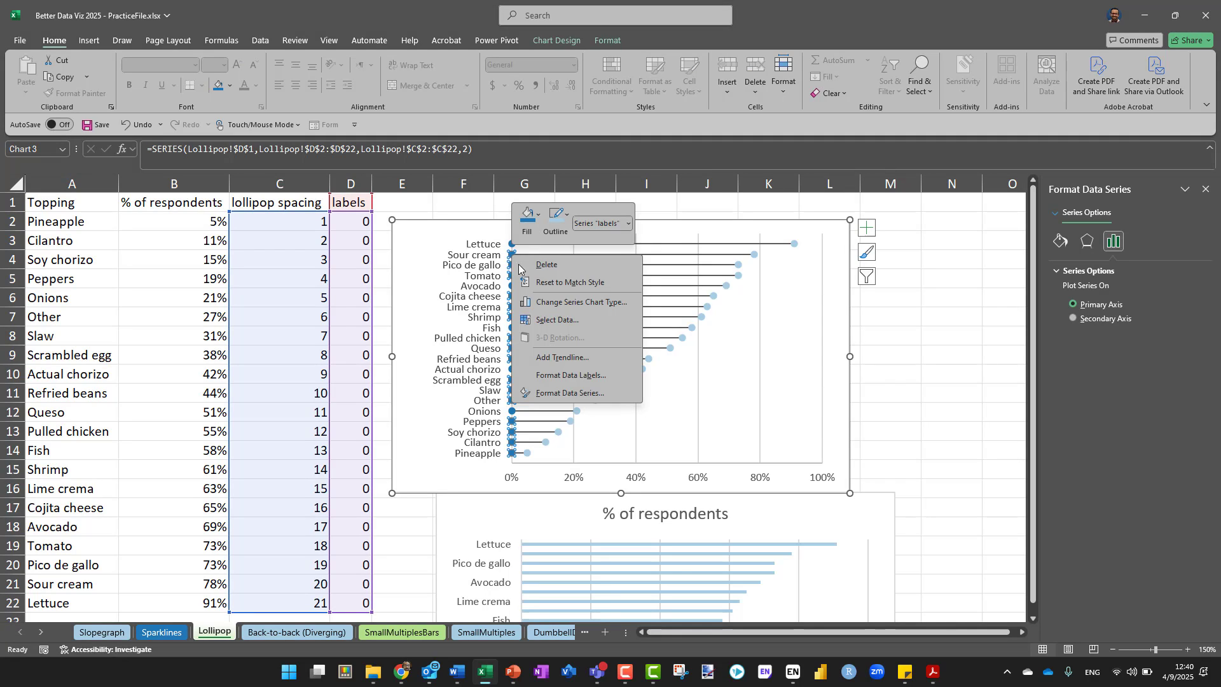
click(560, 393)
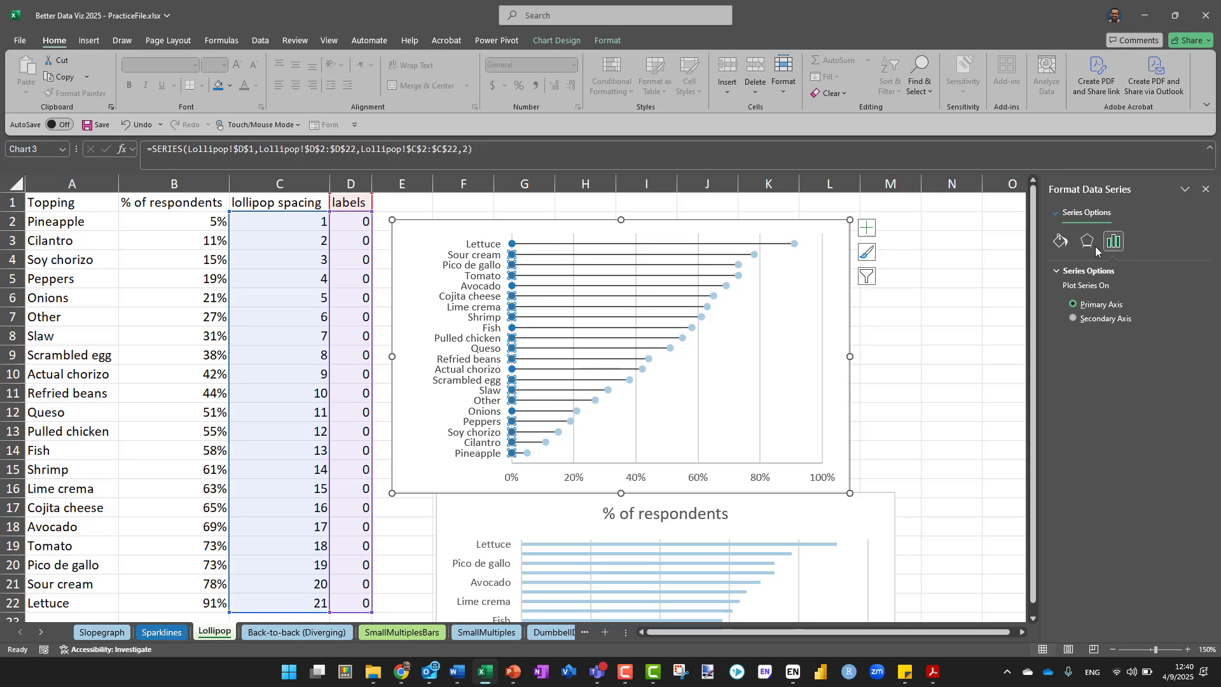
click(1059, 241)
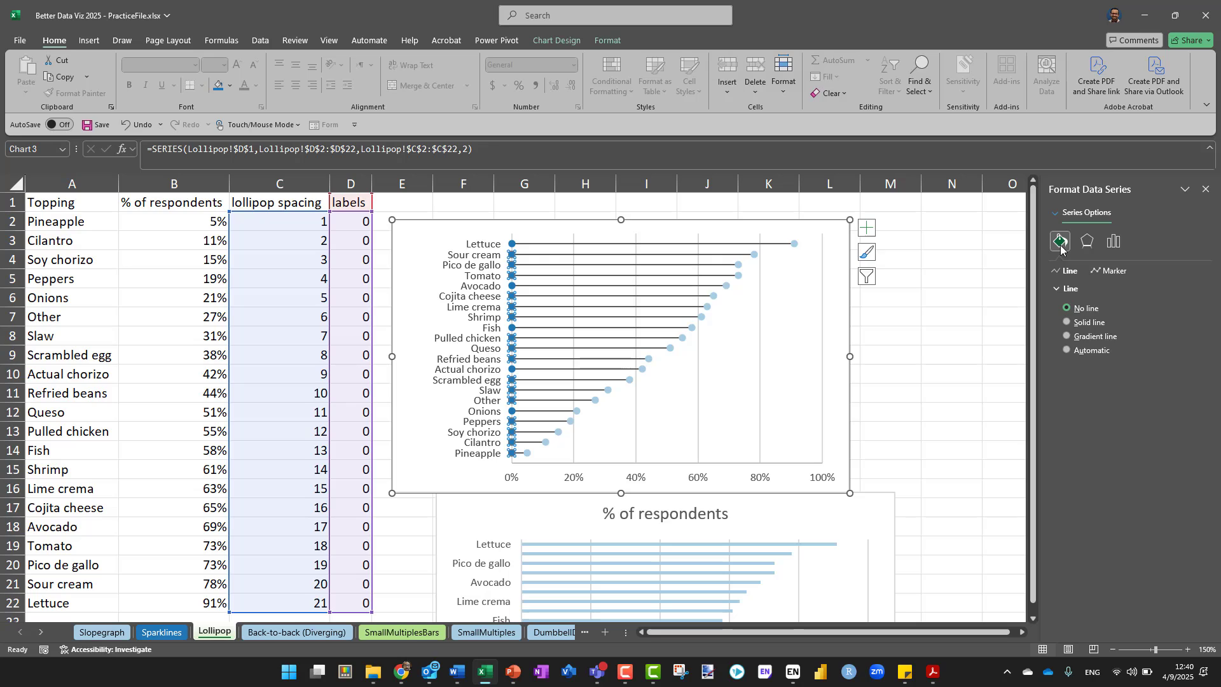
click(1114, 271)
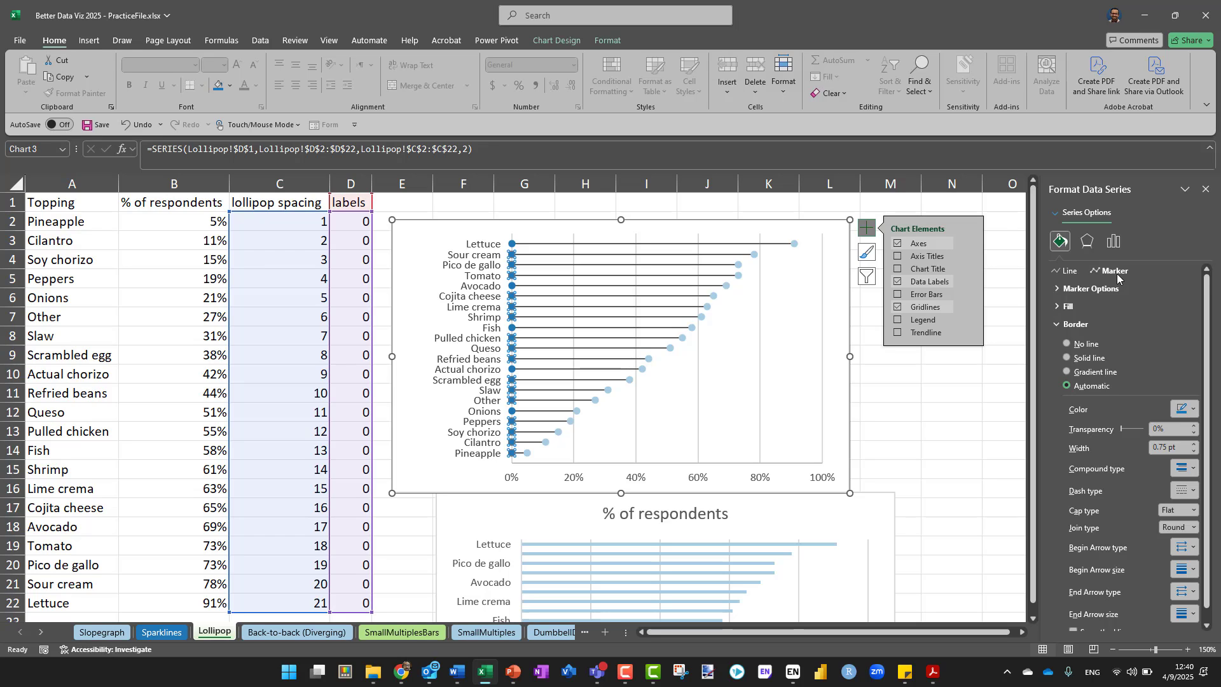
click(1057, 290)
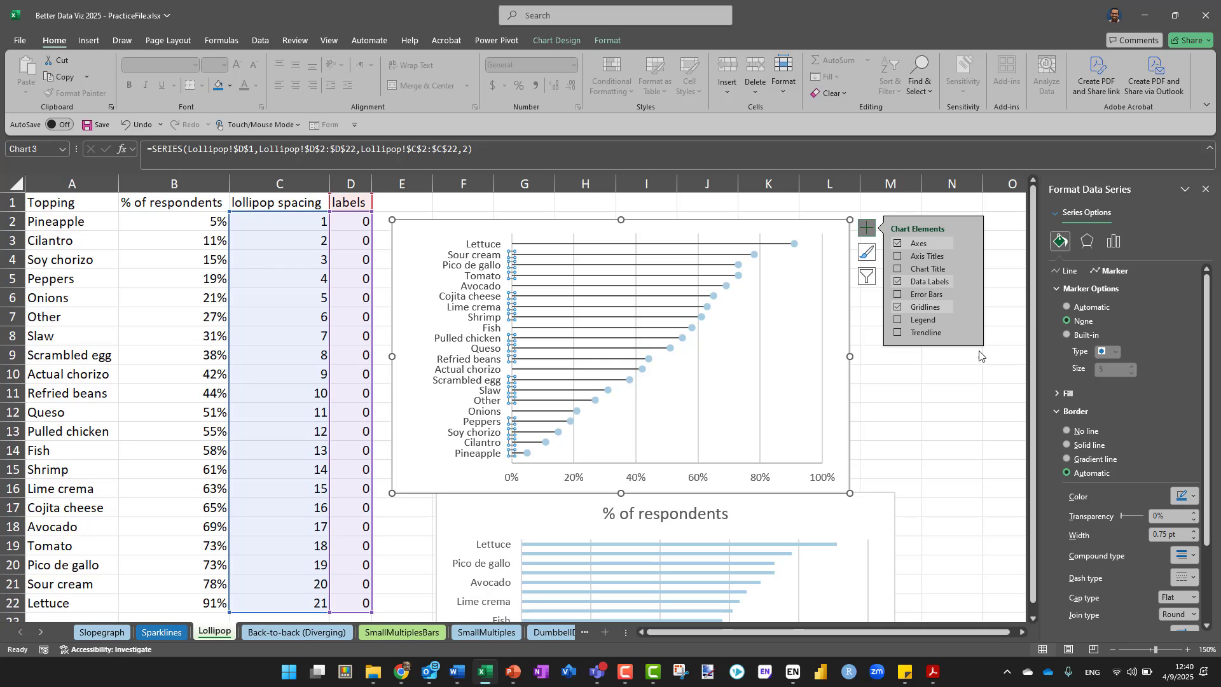
click(905, 412)
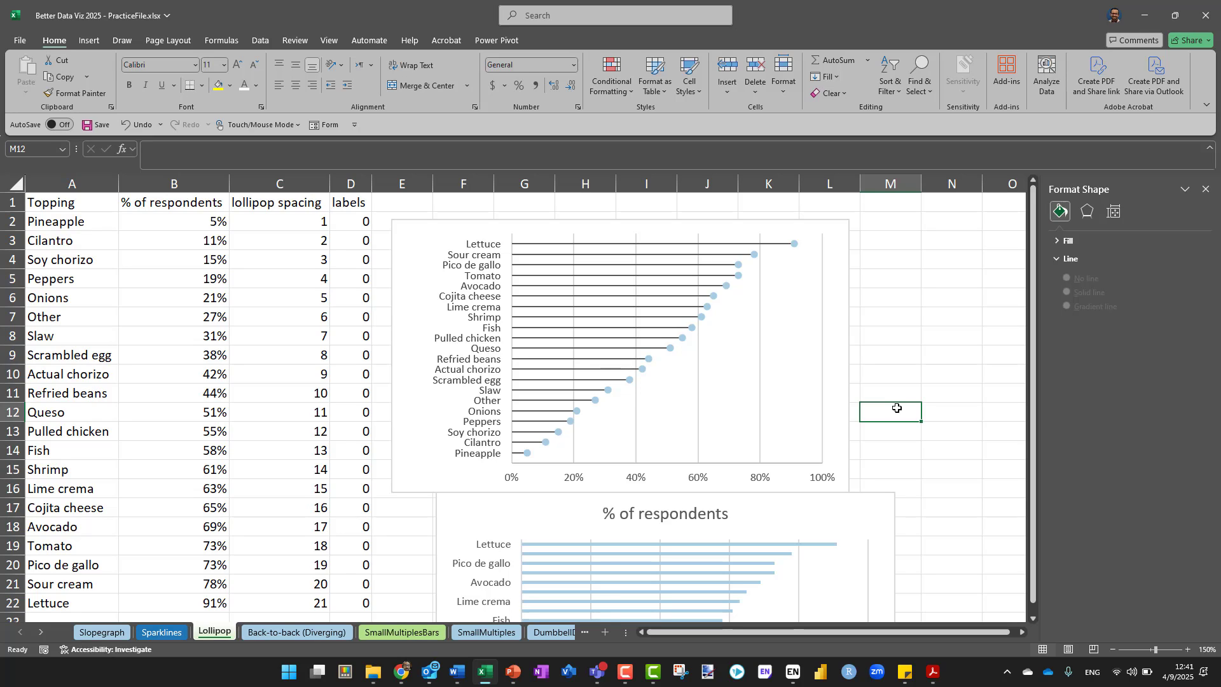
Enlarge the heads of the lollipop spacing series by trying a marker border width of 3 pt, then setting it to 5 pt
click(754, 255)
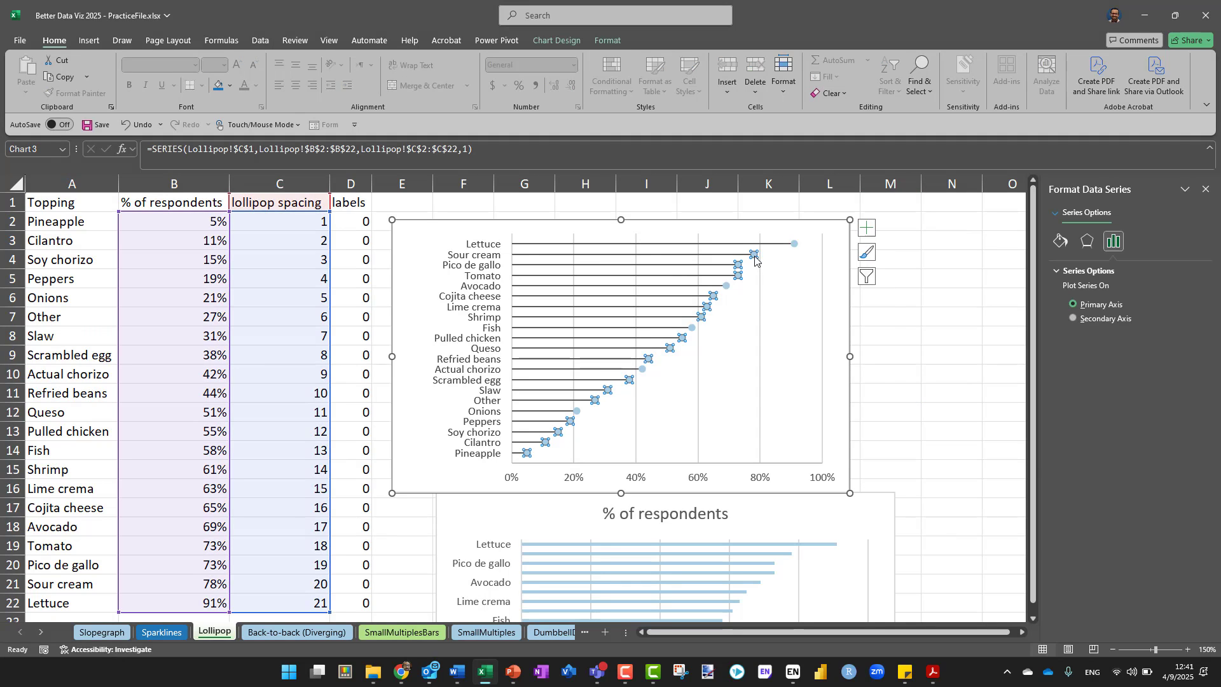
right_click(755, 257)
click(803, 395)
click(1062, 242)
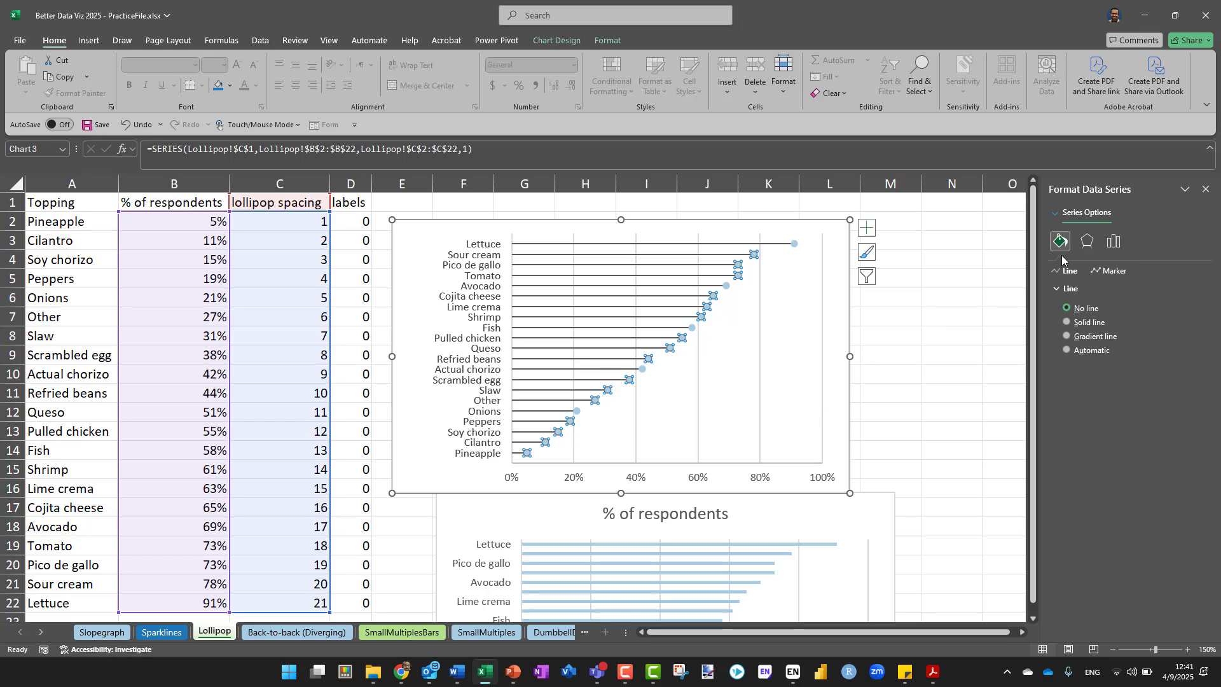
click(1113, 243)
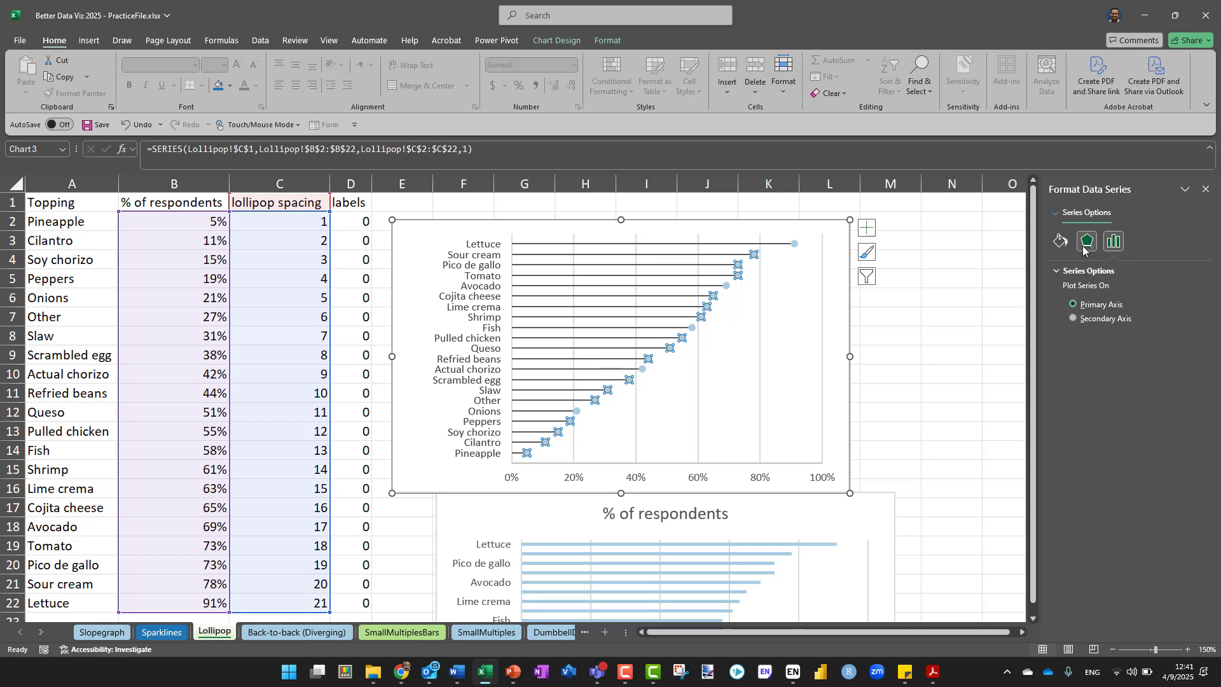
click(1059, 247)
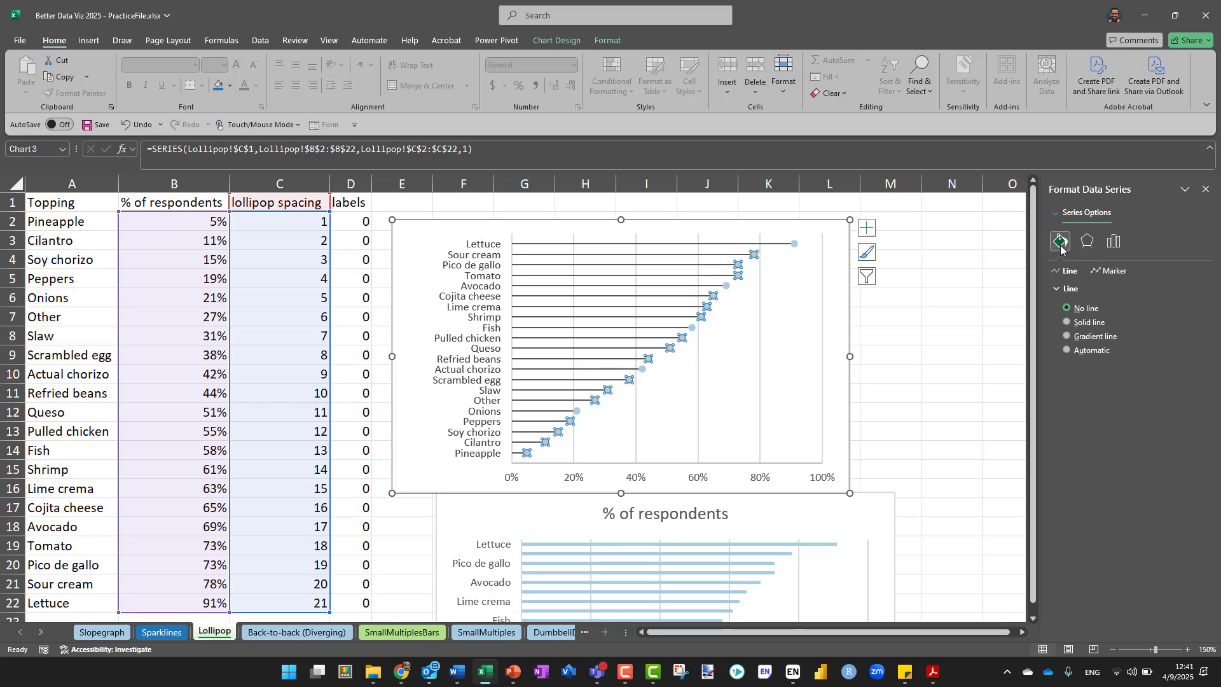
click(1116, 272)
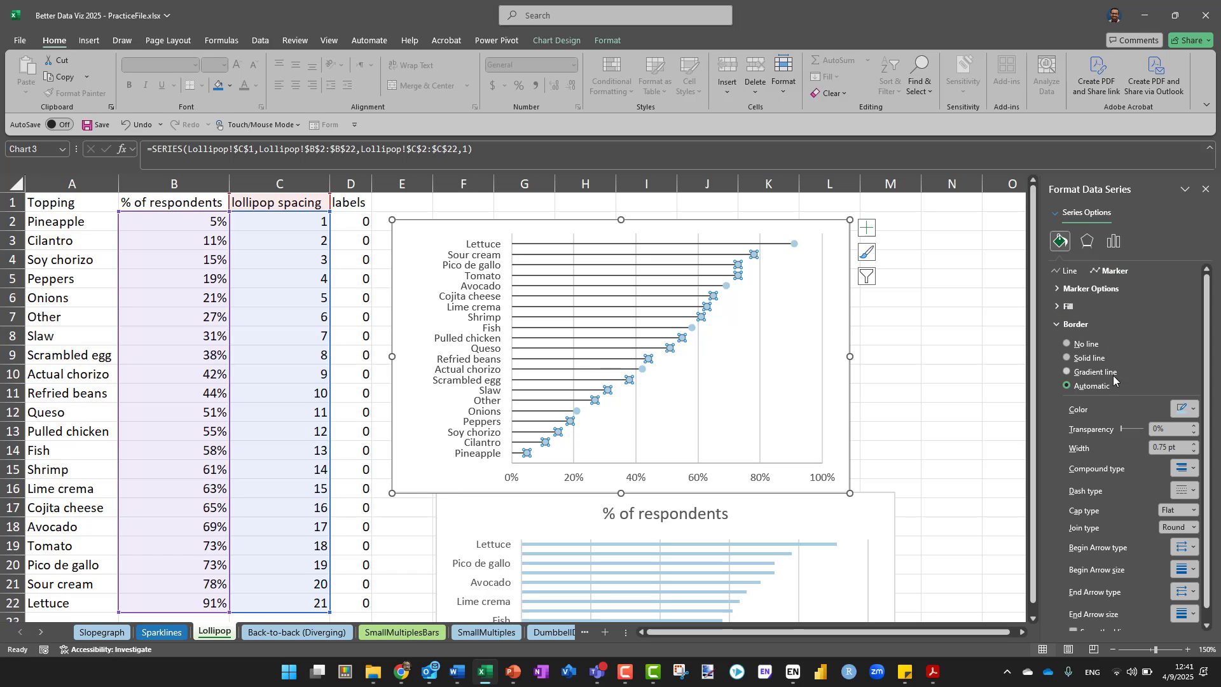
click(1167, 447)
drag(1167, 447, 1114, 444)
text(3)
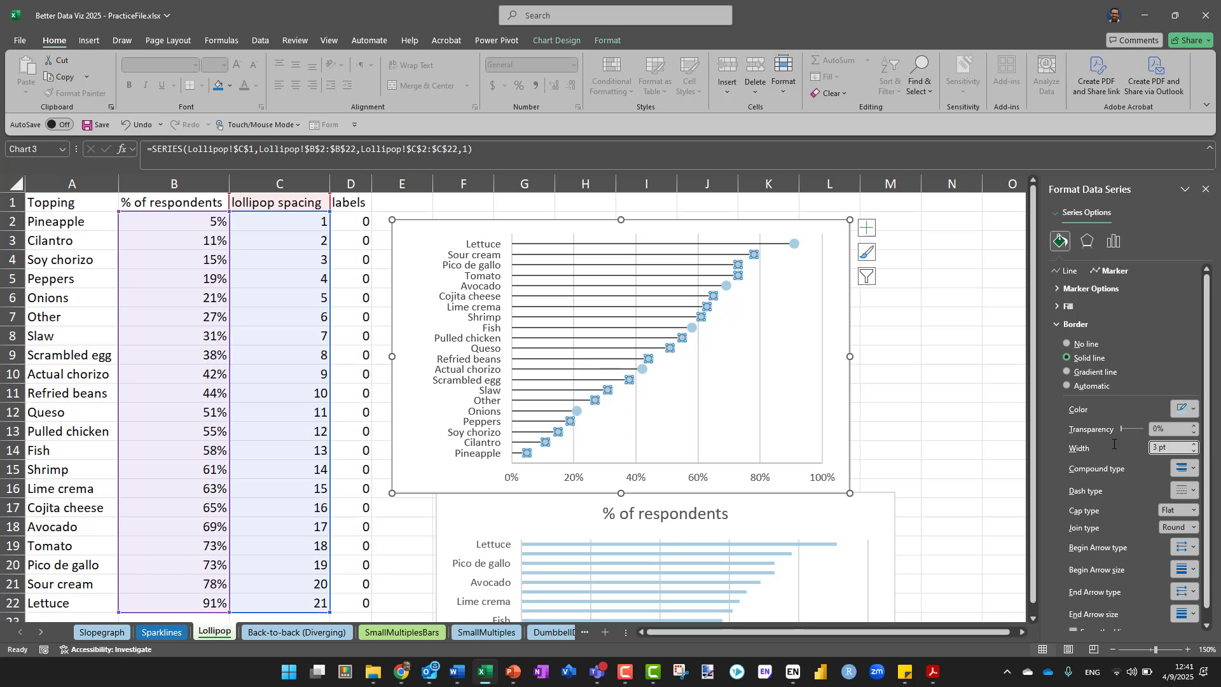
key(BackSpace)
text(5)
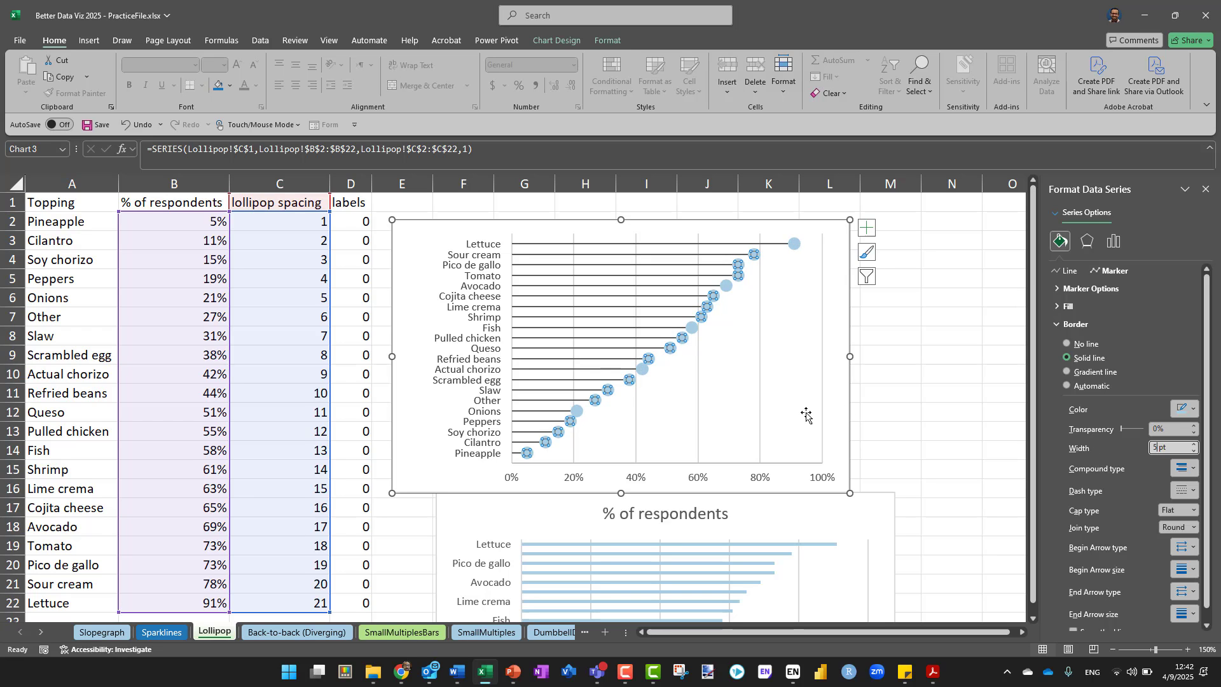
Increase the marker border width of the lollipop spacing series to 6 pt
ctrl+scroll(806, 414, up, 1)
ctrl+scroll(806, 415, up, 1)
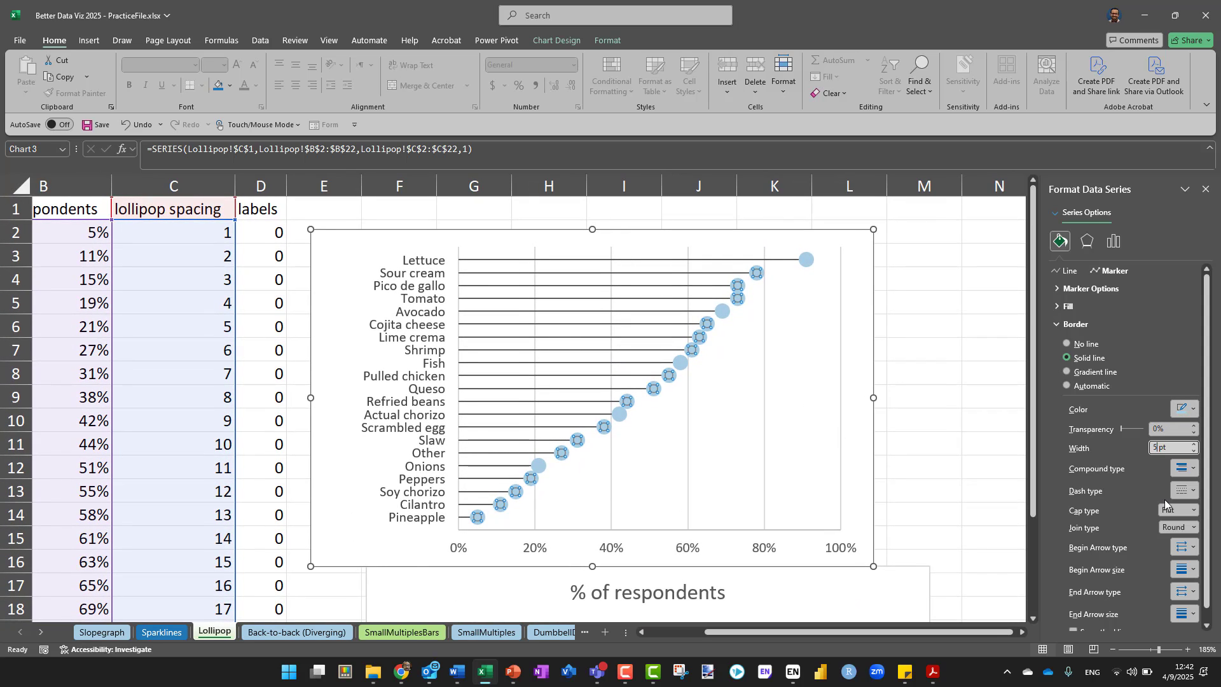
key(BackSpace)
text(6)
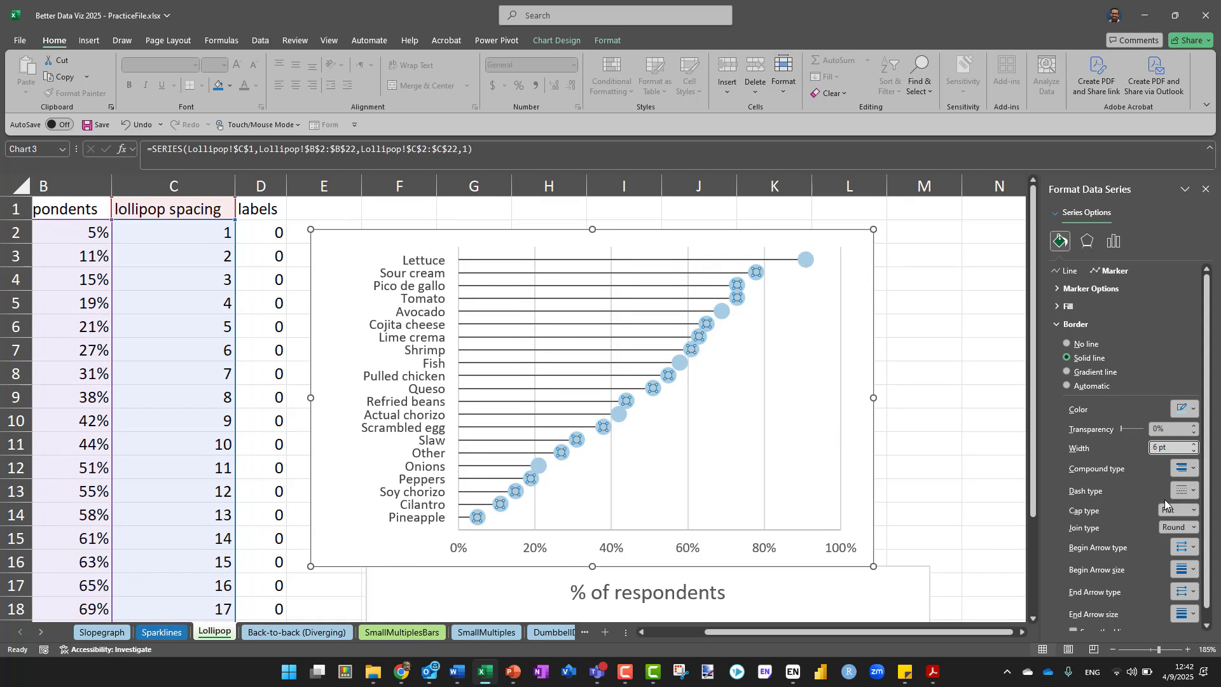
Make the lollipop chart taller by stretching its lower edge to row 18 and its upper edge into row 1
key(Return)
drag(590, 567, 586, 615)
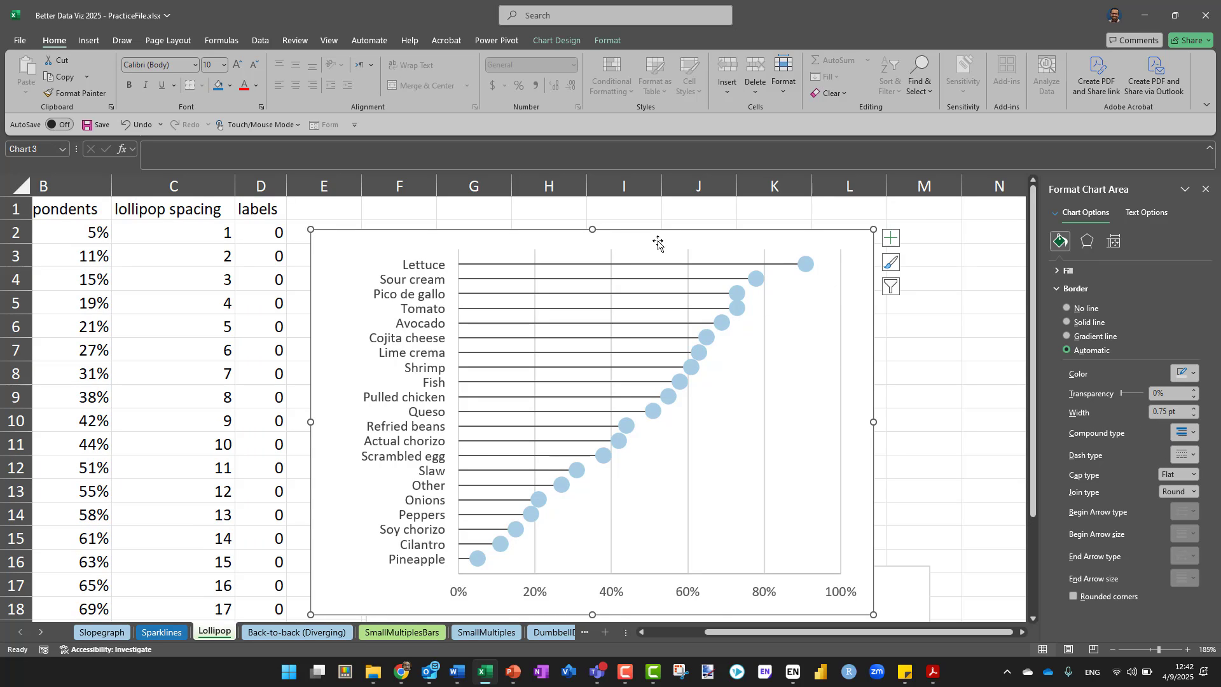
drag(589, 221, 588, 198)
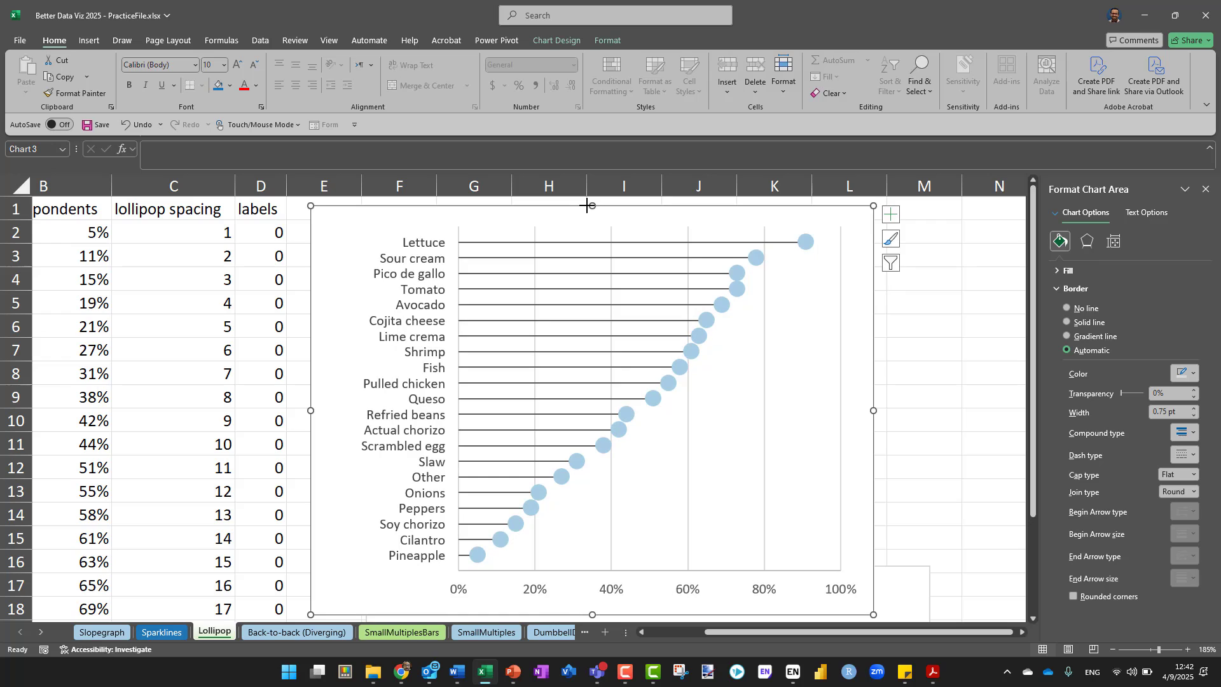
Set the lollipop spacing series' marker border width to 5 pt and add data labels to the series
click(806, 245)
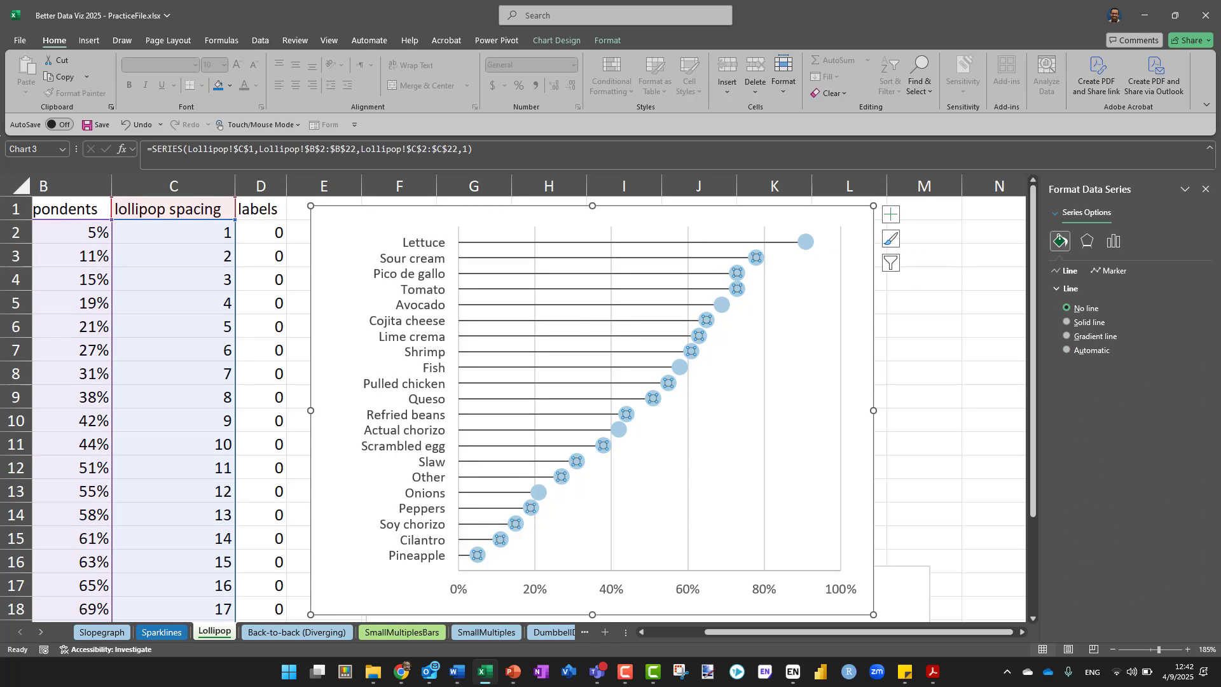
click(1113, 271)
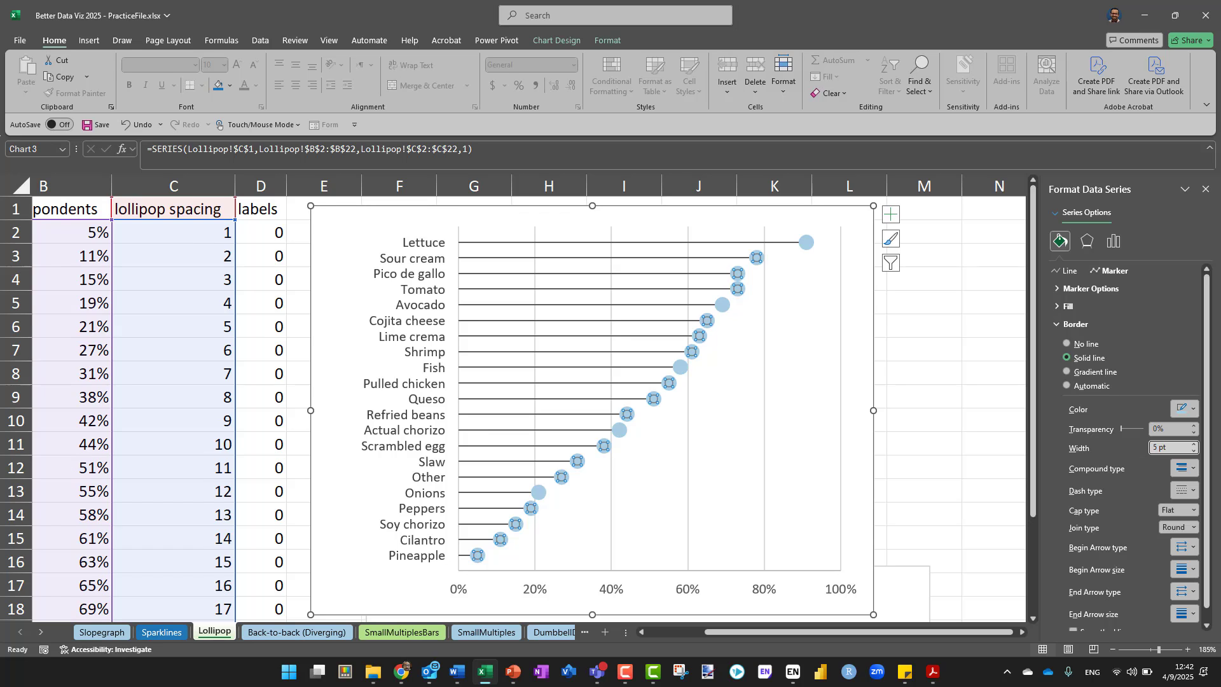
right_click(755, 261)
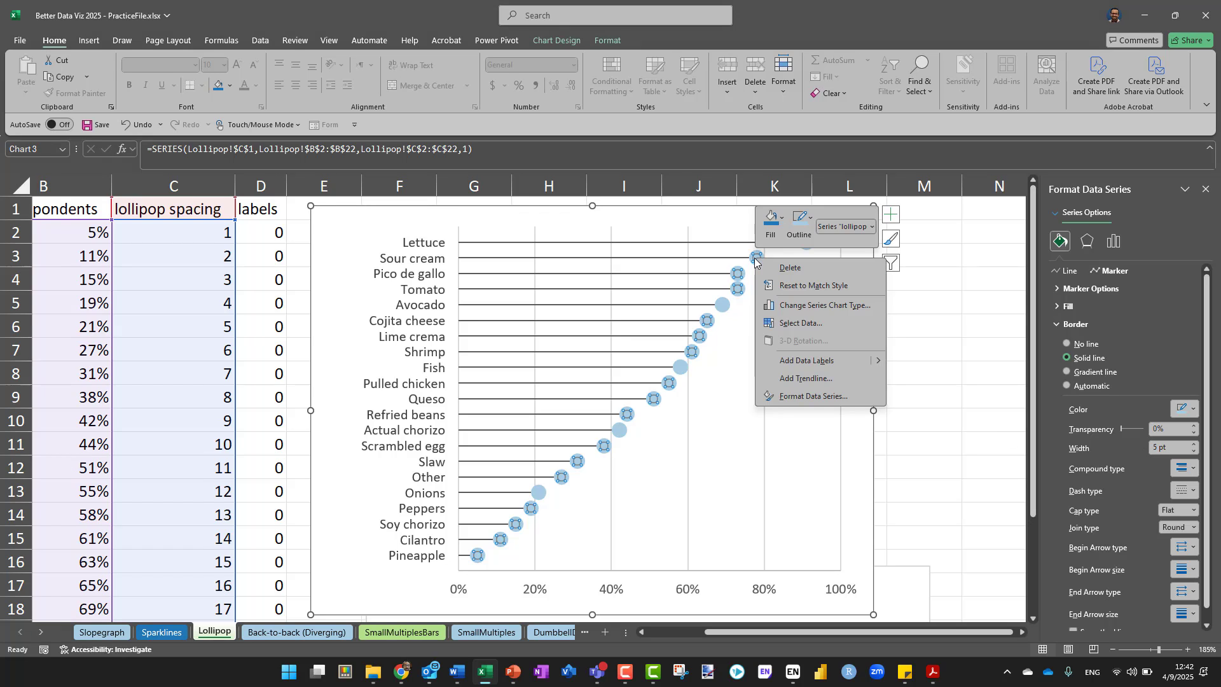
click(798, 362)
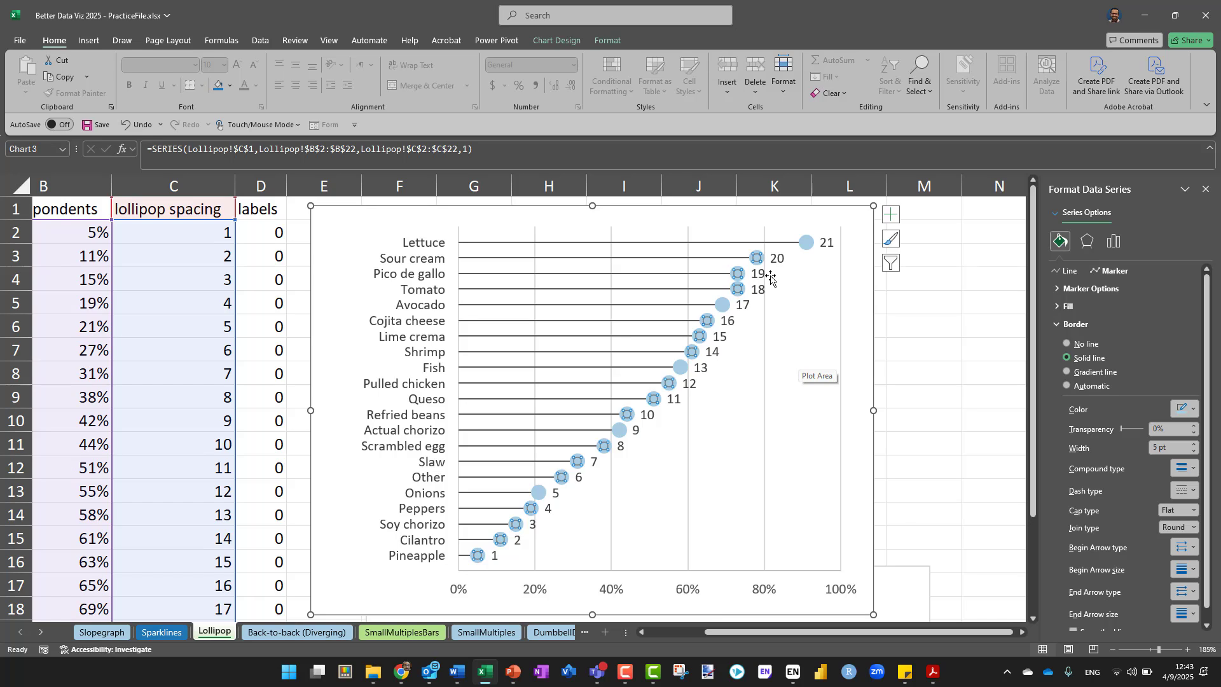
Show the X value instead of the Y value in the lollipop spacing data labels and set their position to Center
click(825, 246)
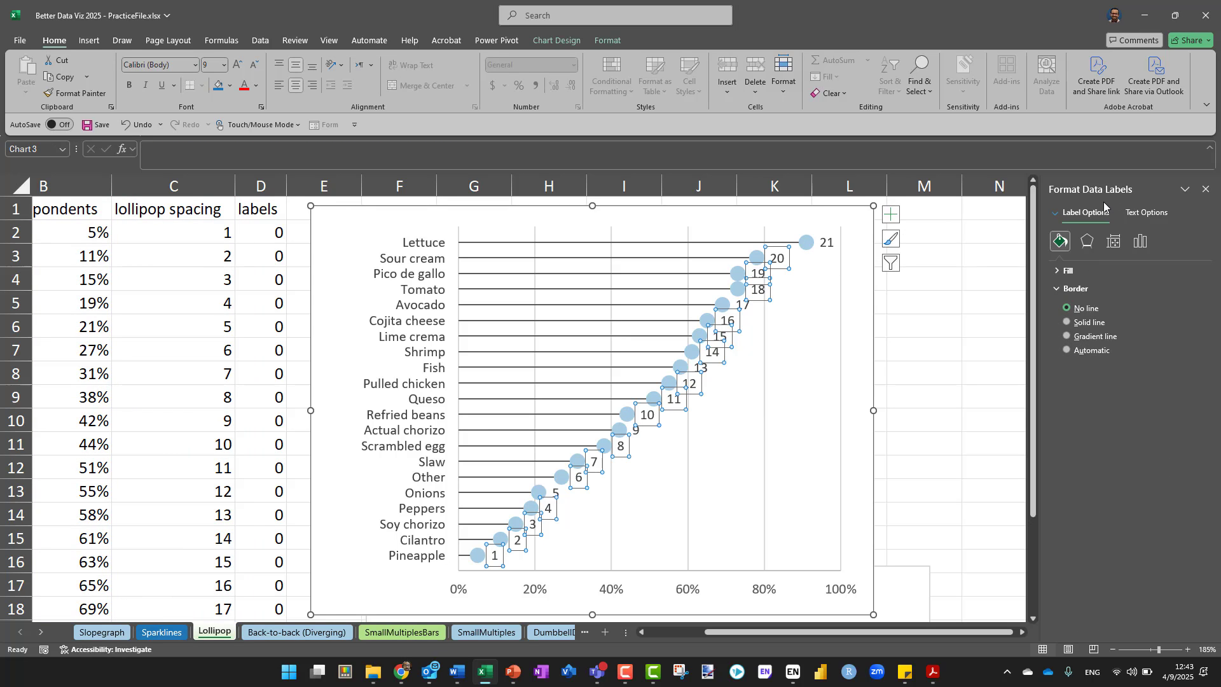
click(1139, 215)
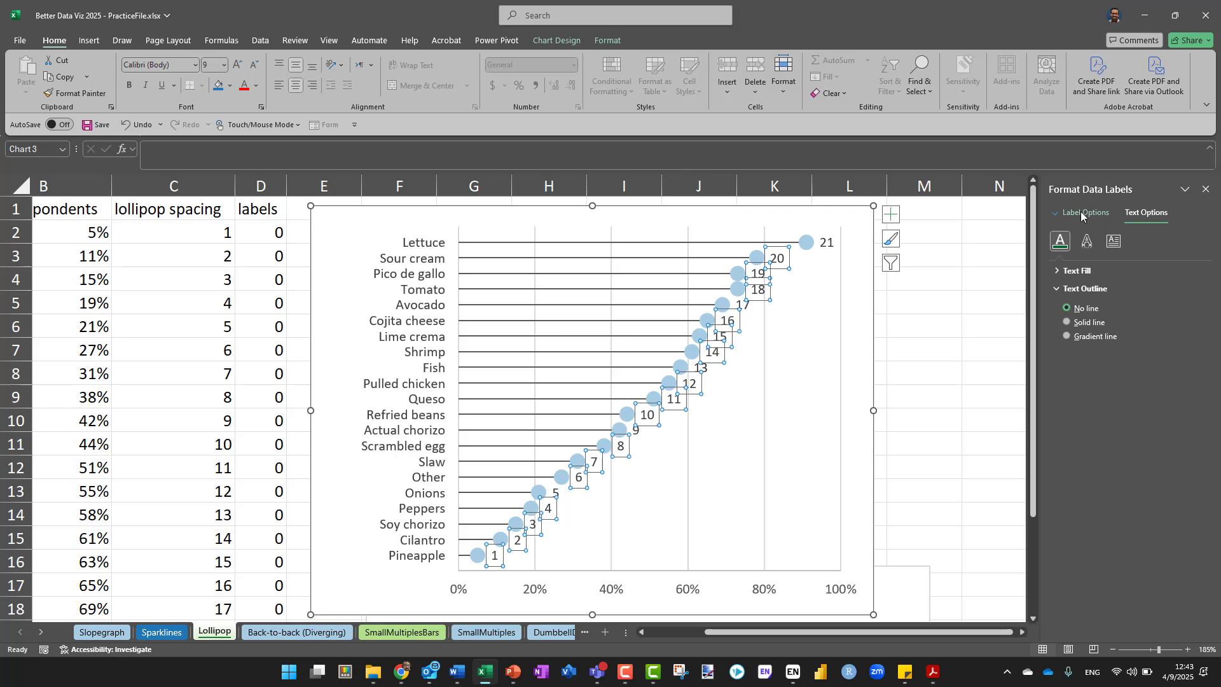
right_click(780, 262)
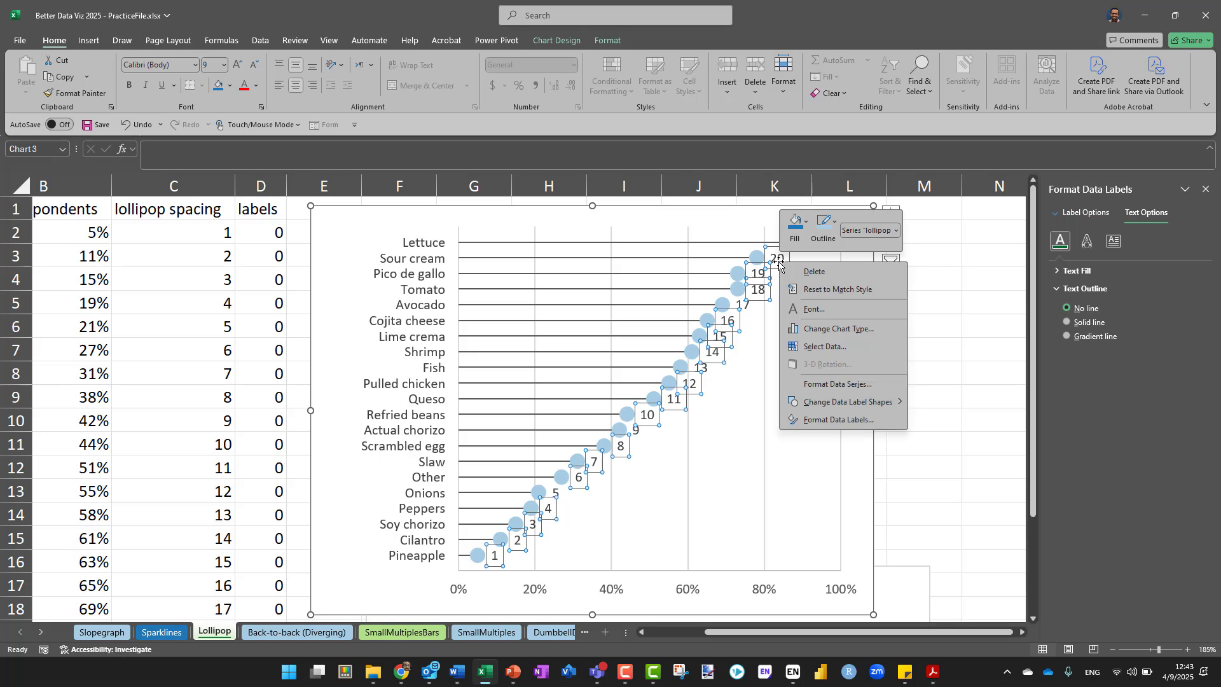
click(815, 420)
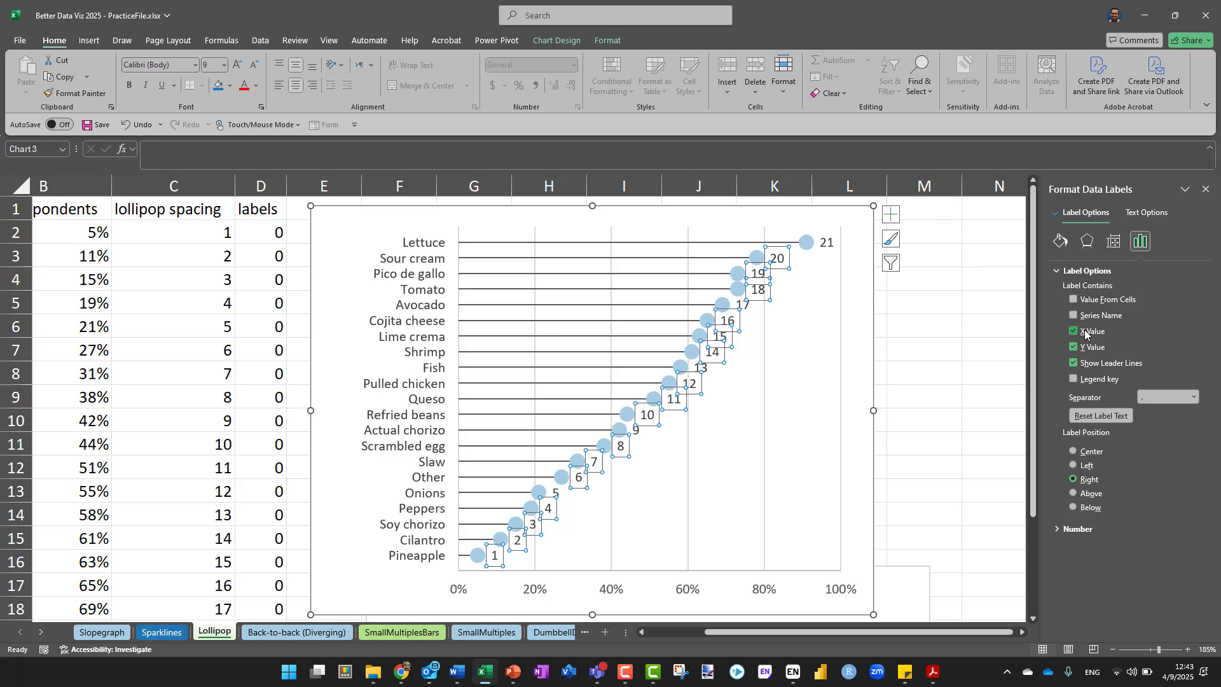
click(1085, 330)
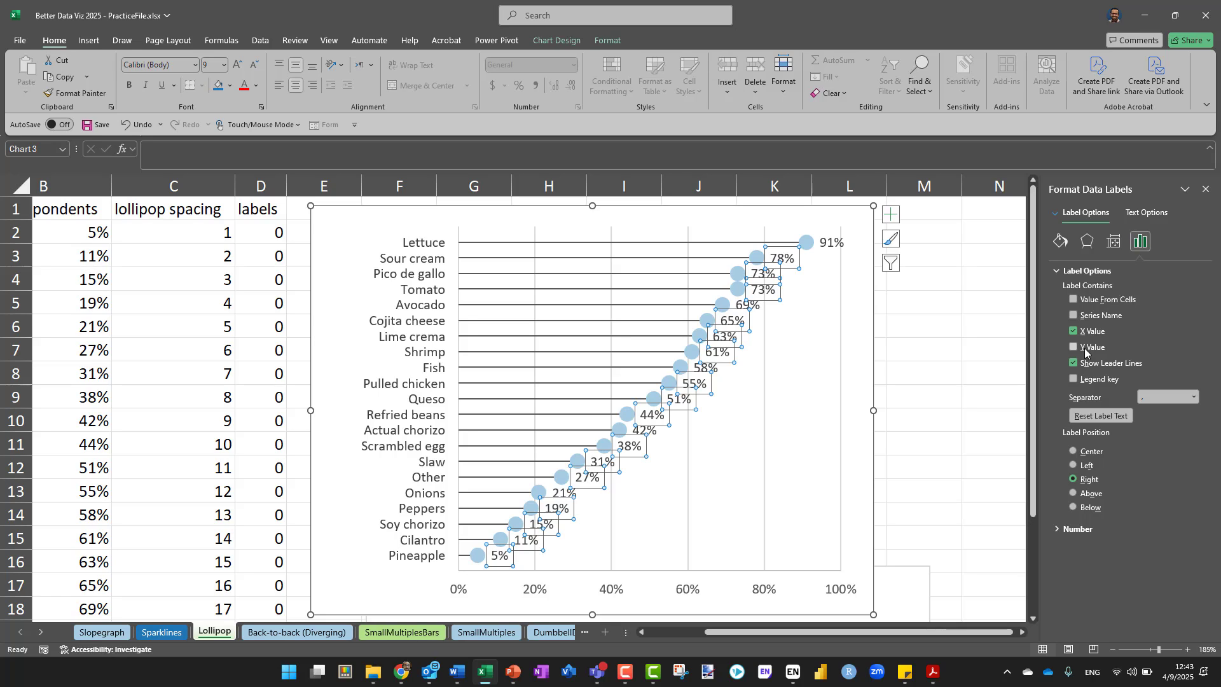
click(1088, 458)
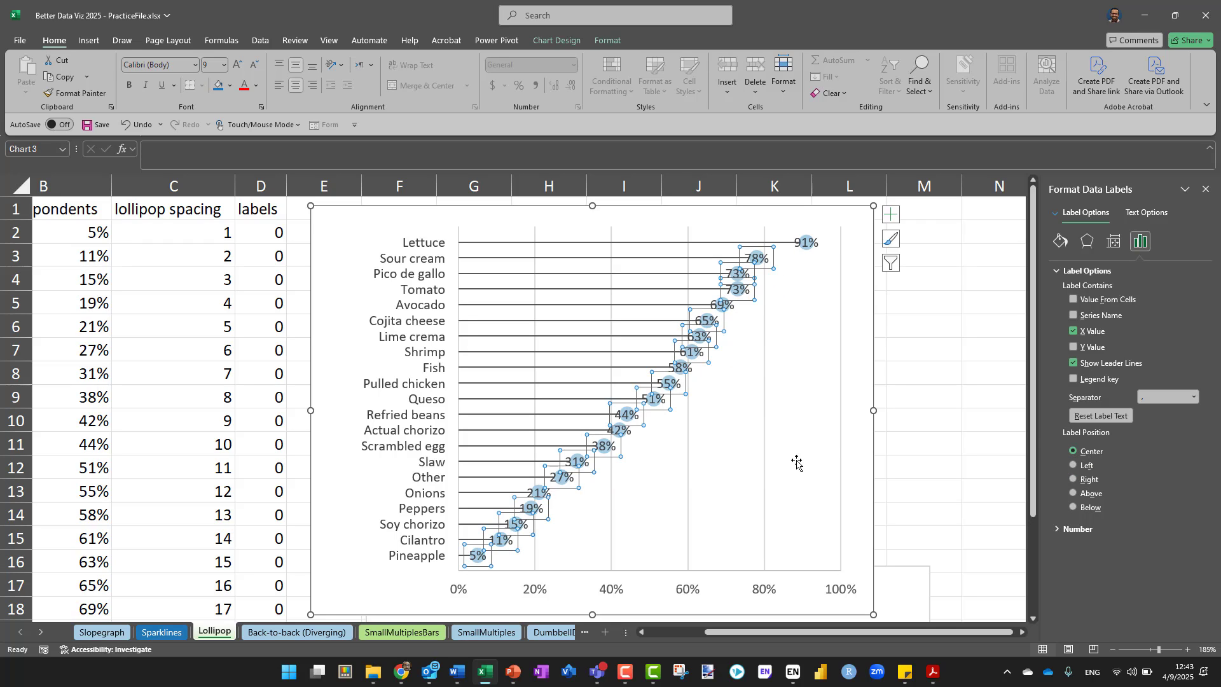
Reduce the percentage data labels inside the lollipop heads to font size 5 and color their text white
click(257, 69)
click(257, 69)
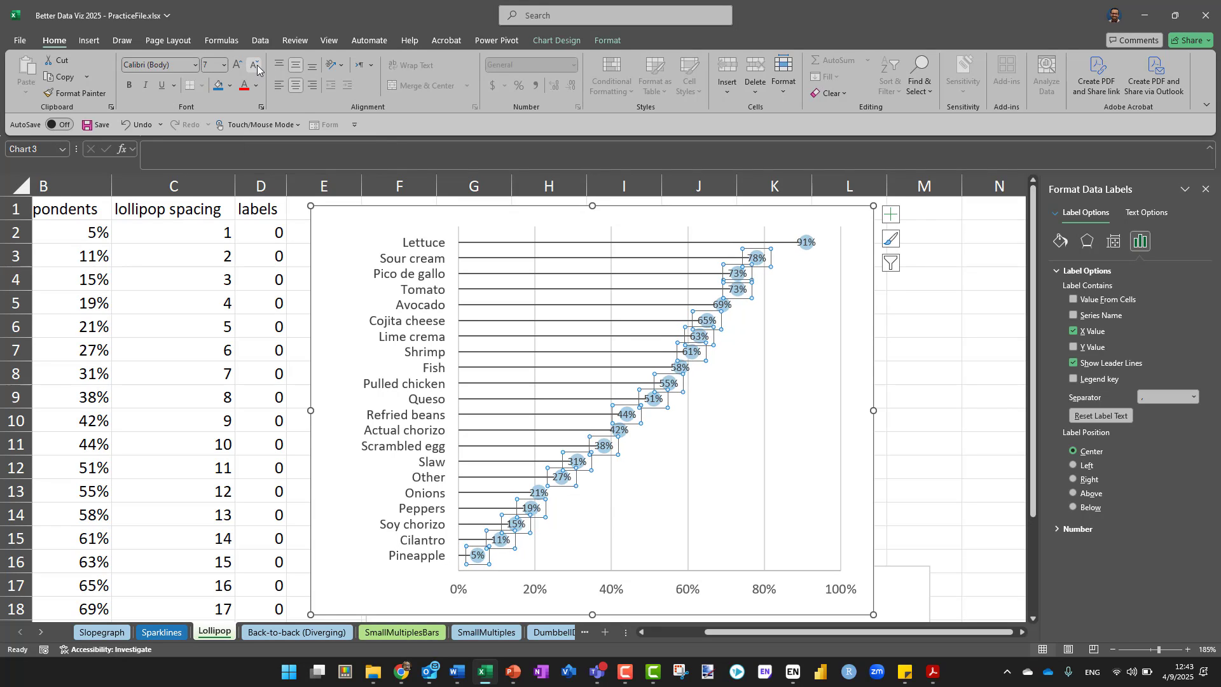
click(257, 69)
click(257, 69)
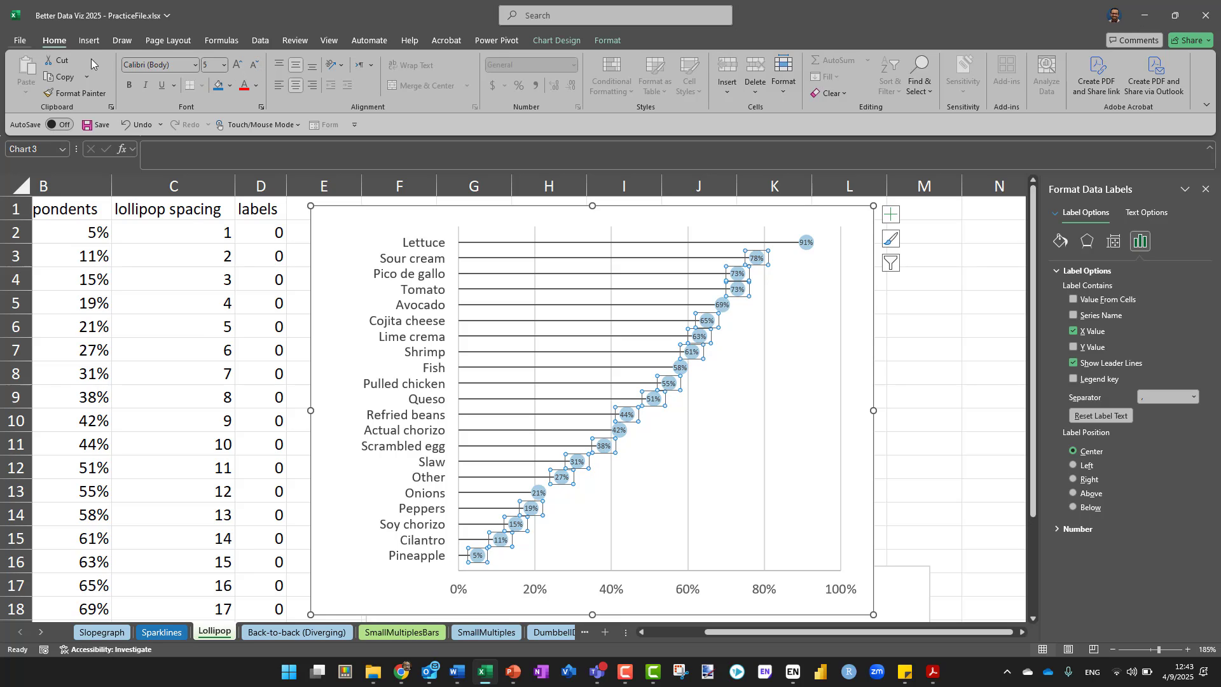
click(256, 87)
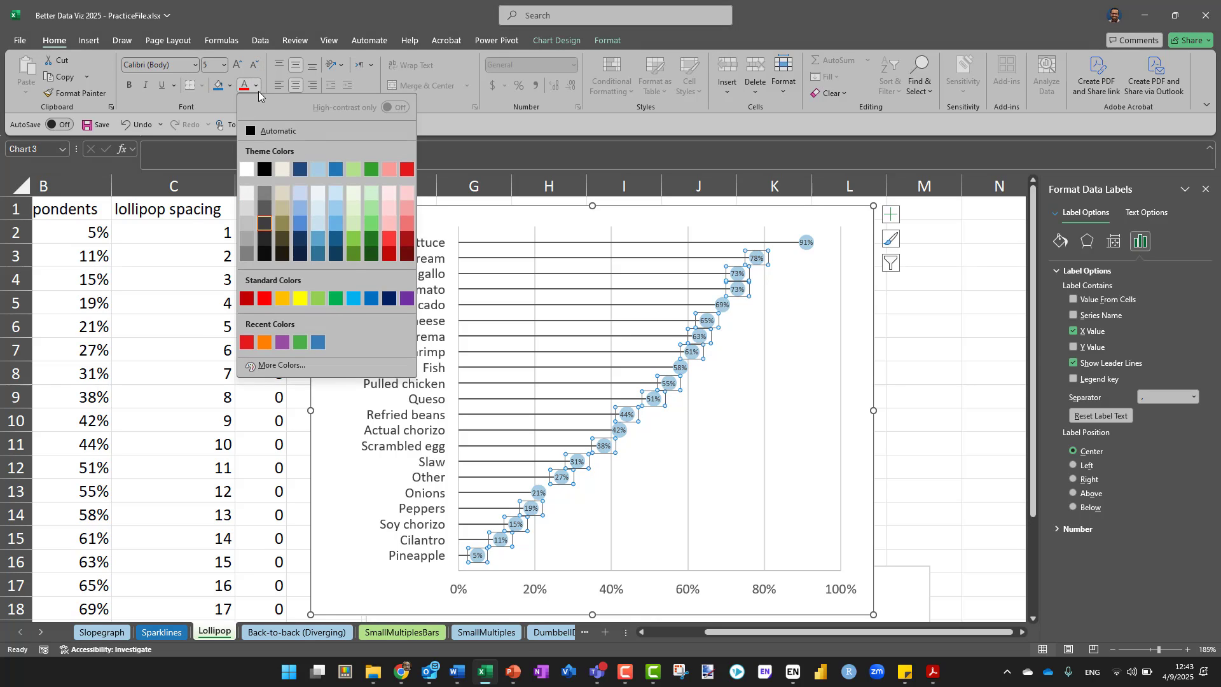
click(246, 169)
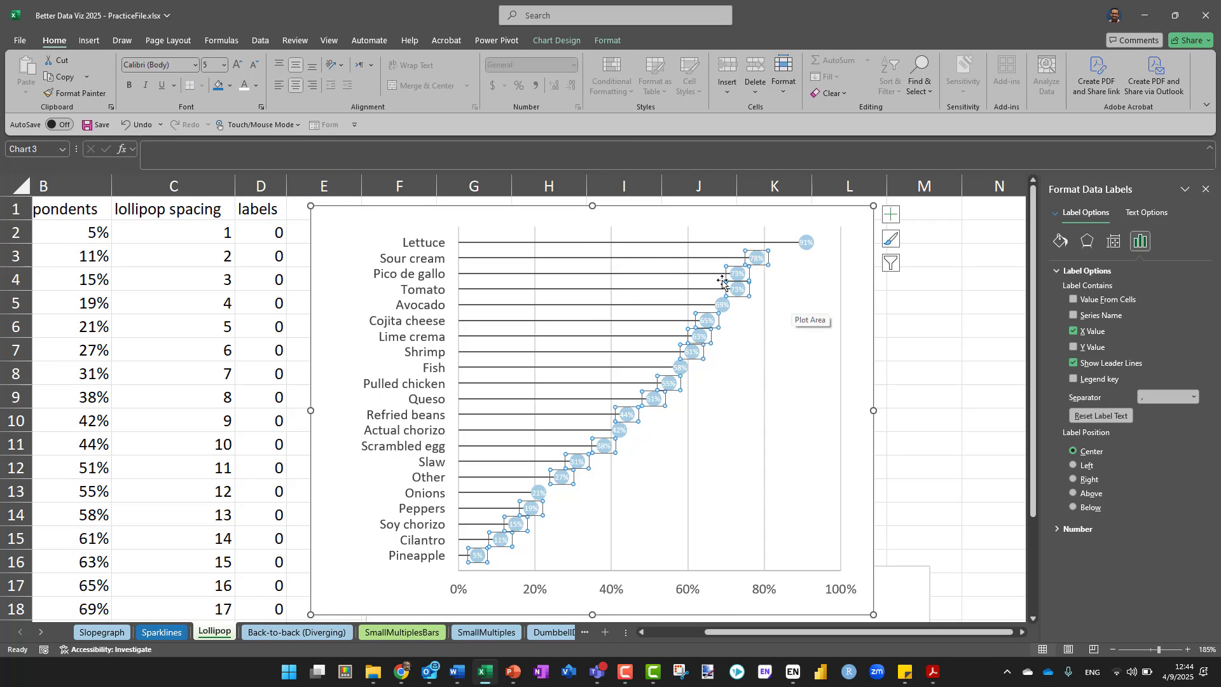
Thicken the horizontal error bars that form the lollipop sticks to a line width of 2 pt
click(566, 247)
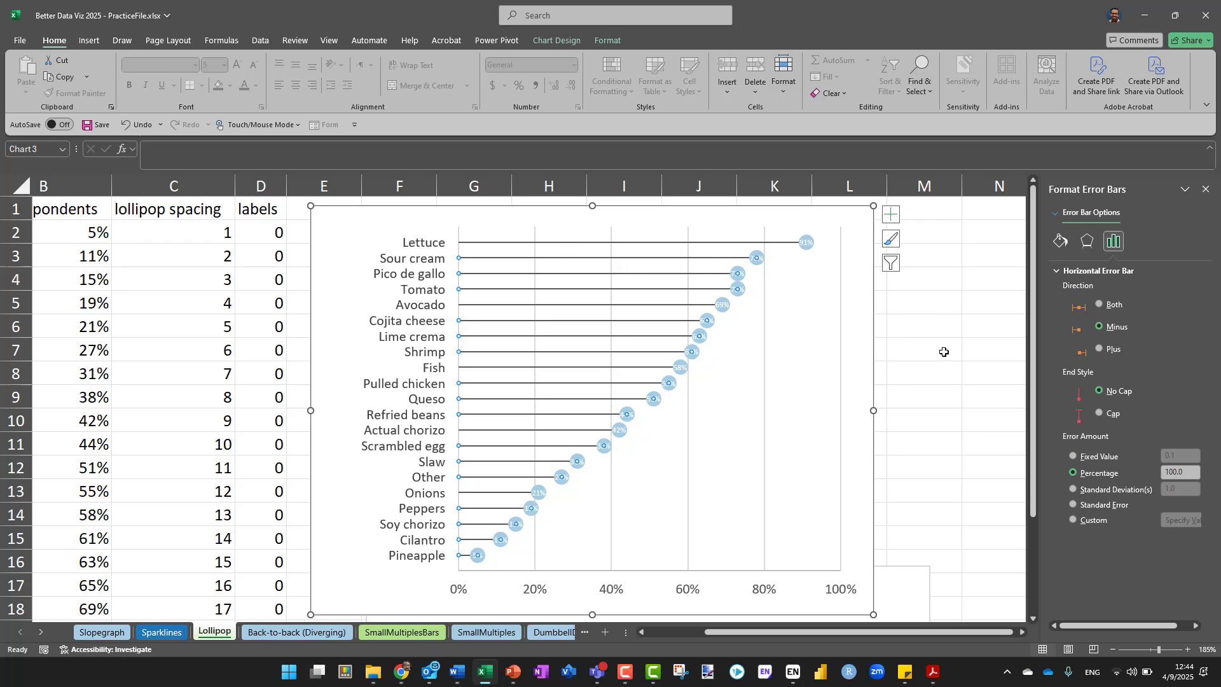
click(1061, 242)
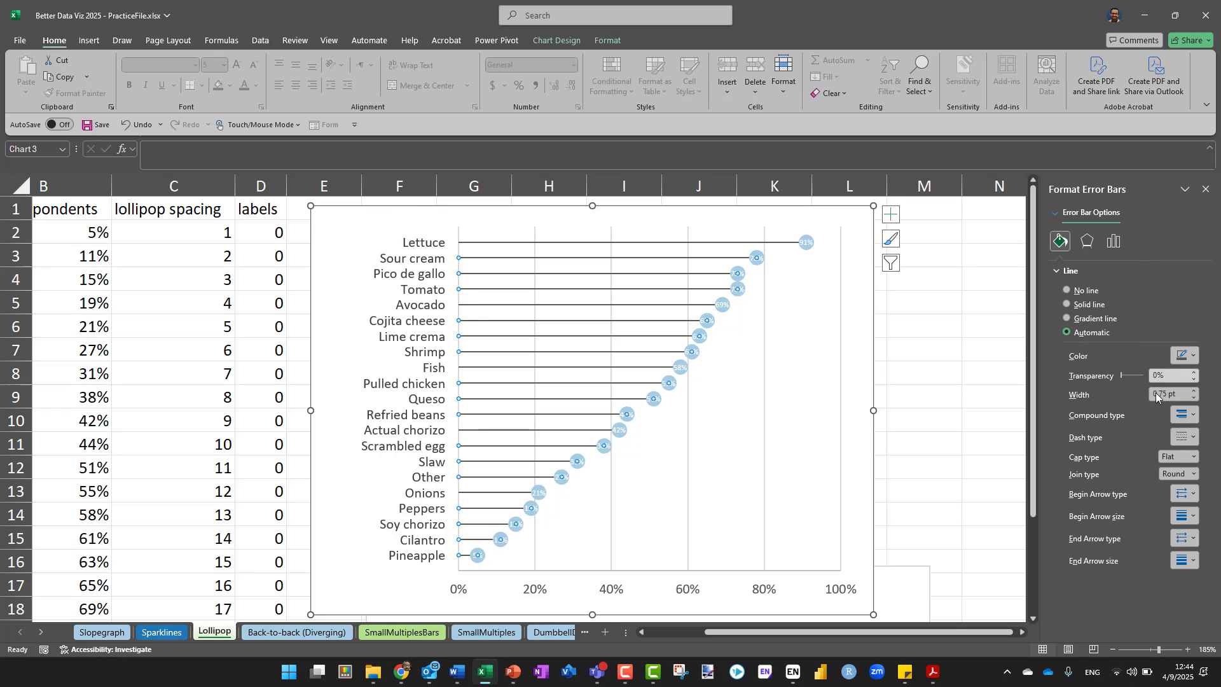
click(1196, 391)
click(1195, 391)
click(1195, 391)
click(1195, 390)
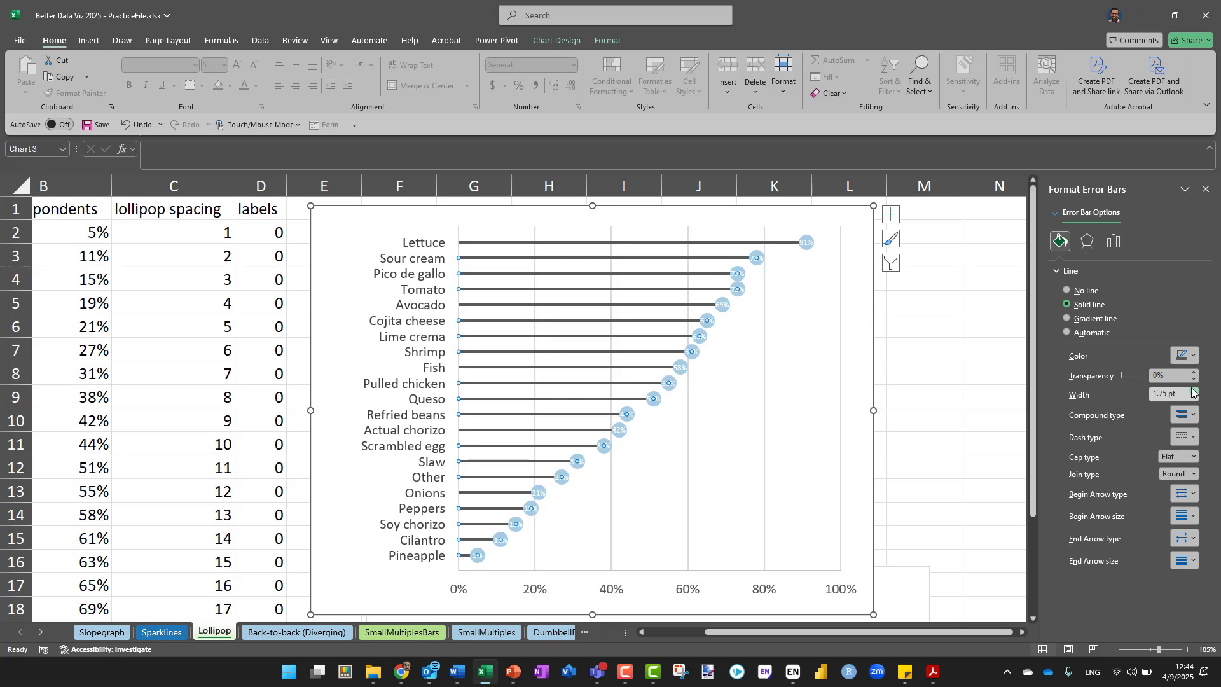
click(1194, 391)
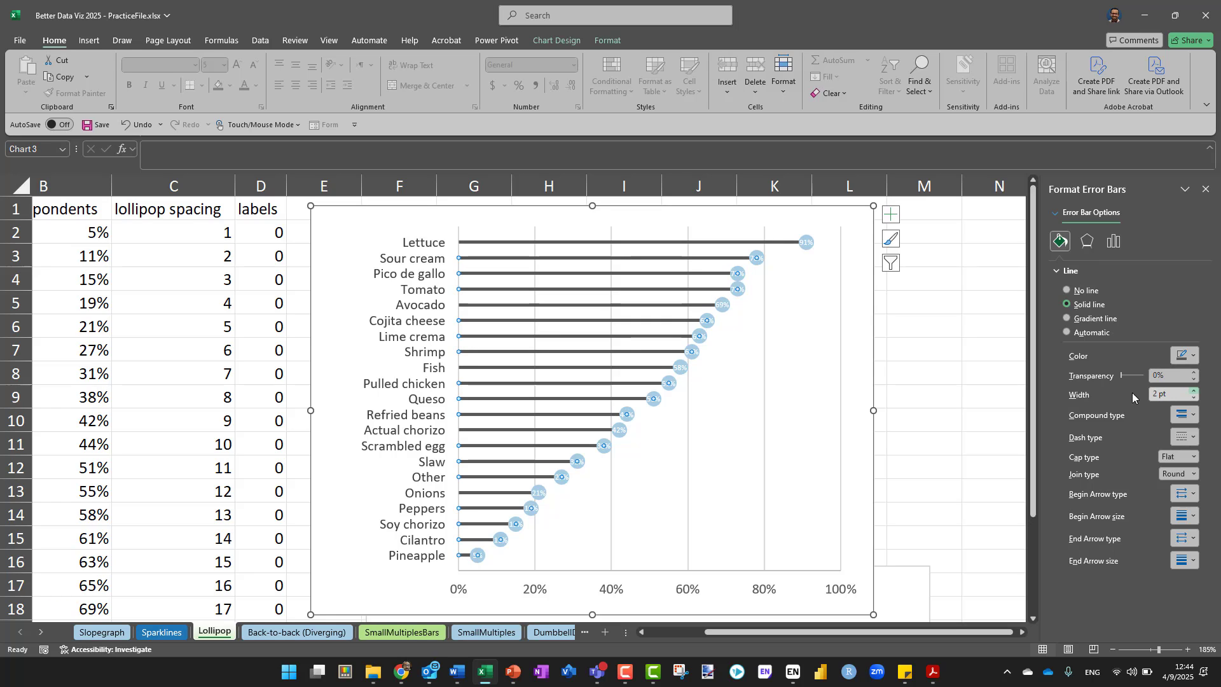
click(940, 475)
Delete the vertical major gridlines from the lollipop chart
scroll(698, 400, right, 1)
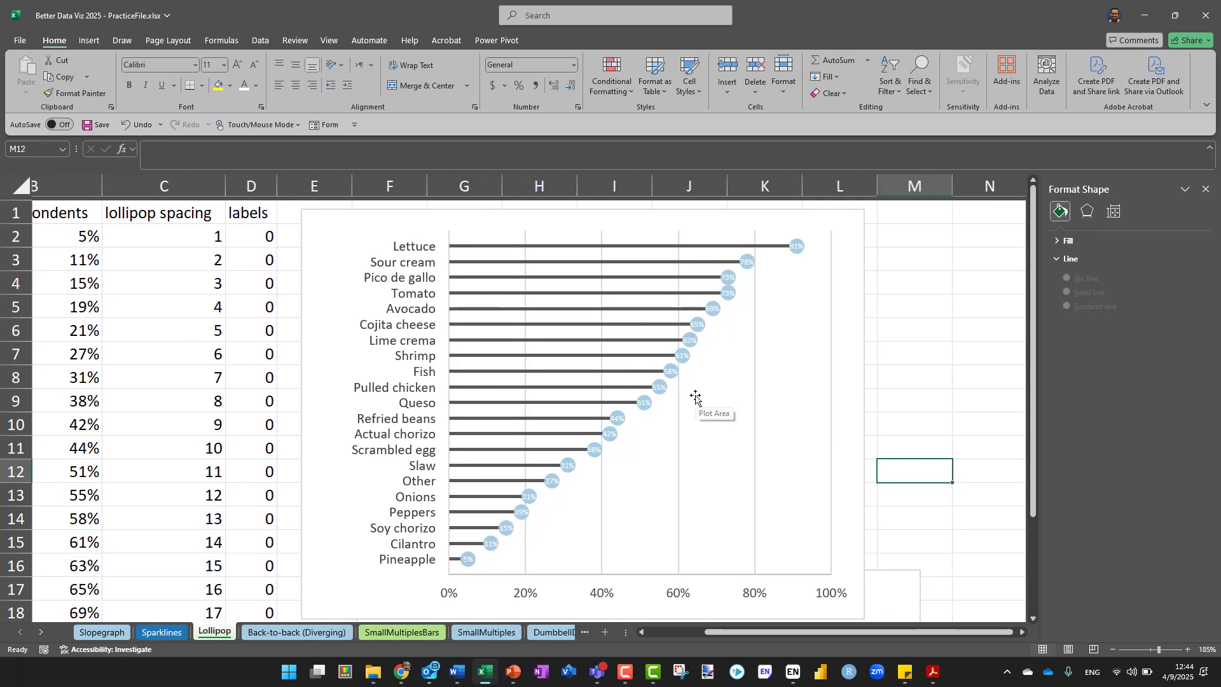
scroll(604, 352, up, 14)
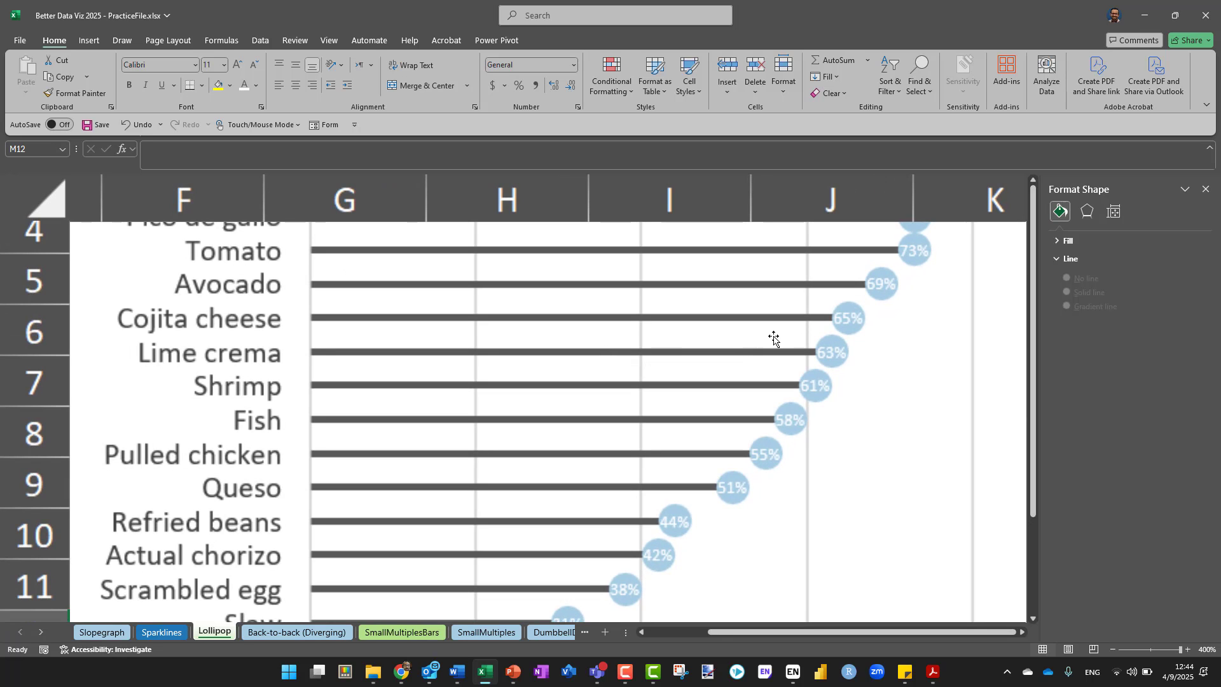
scroll(773, 338, down, 14)
scroll(774, 338, up, 14)
scroll(774, 338, down, 8)
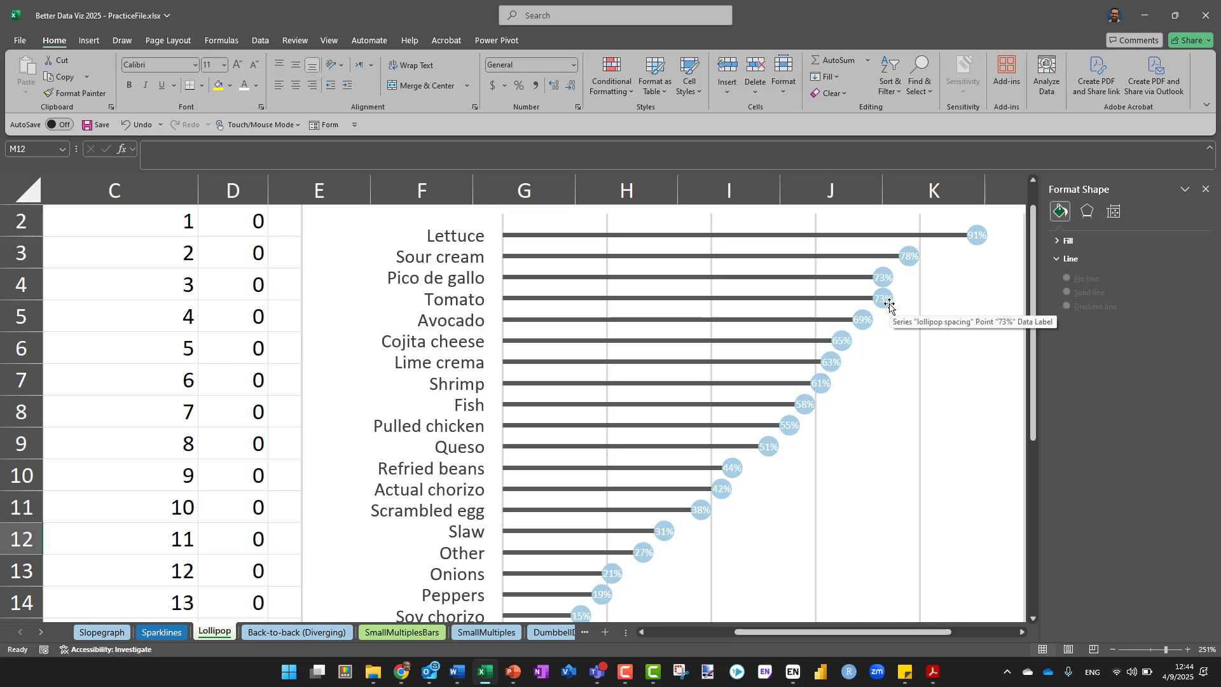
scroll(889, 305, down, 10)
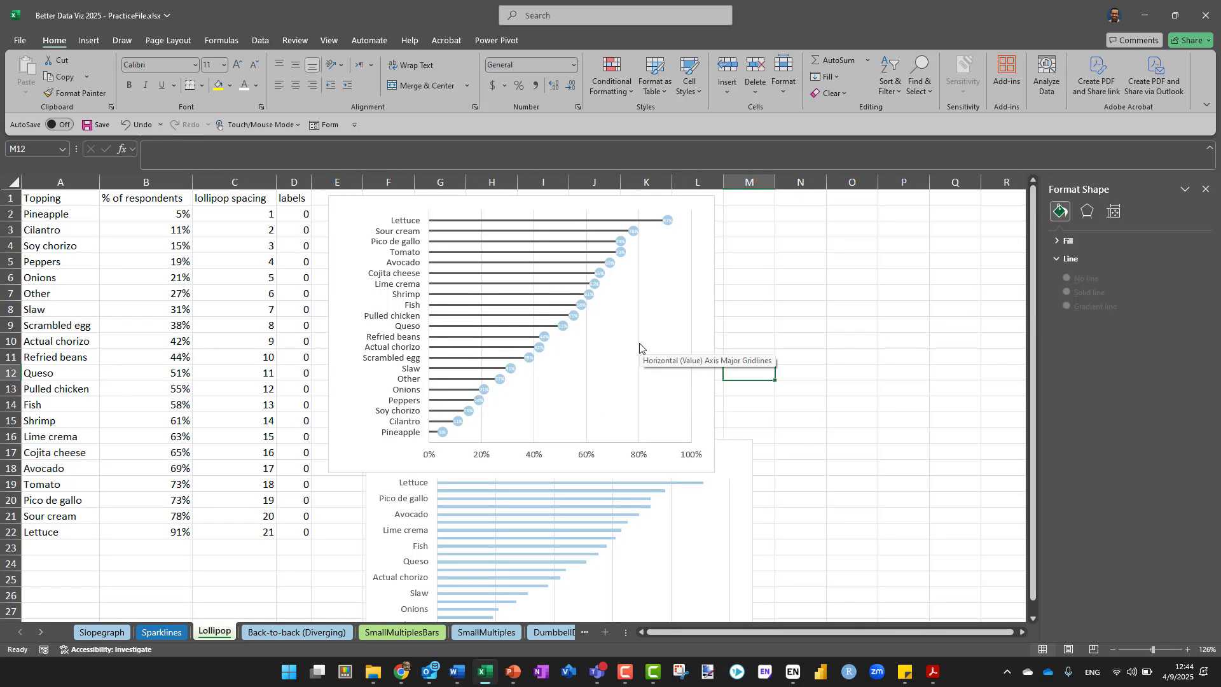
click(640, 348)
key(Delete)
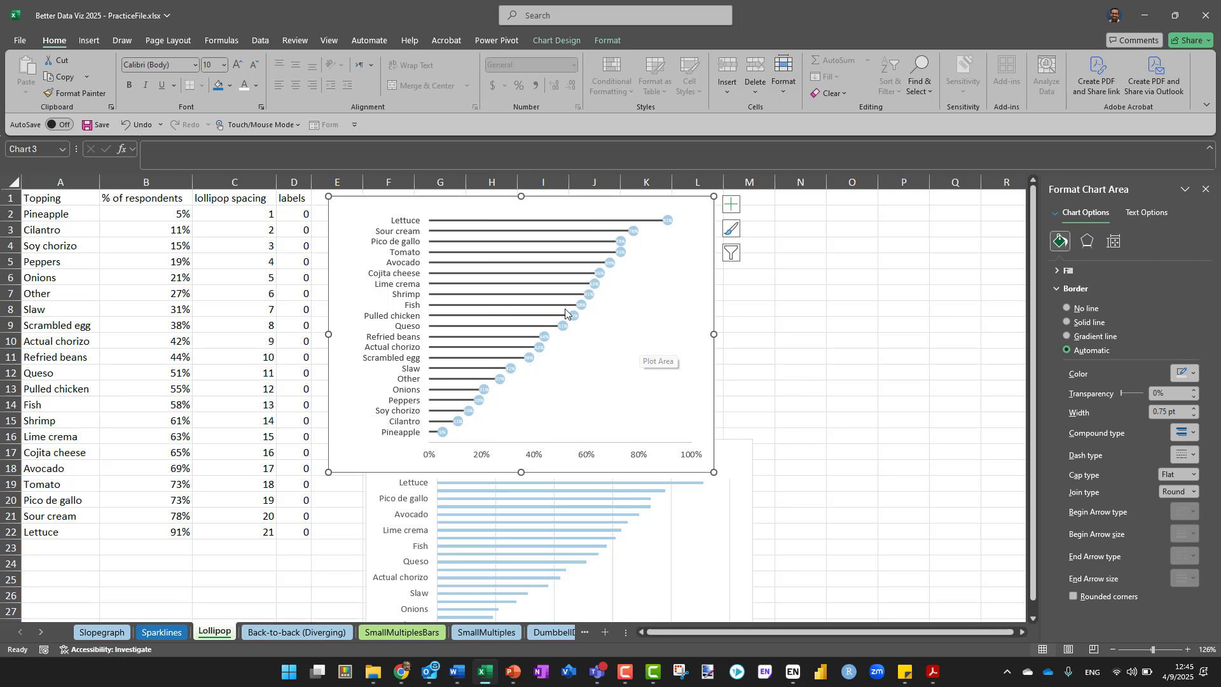
Review the lollipop chart up close and compare it with the thin bar chart of the same toppings below it
scroll(547, 335, up, 6)
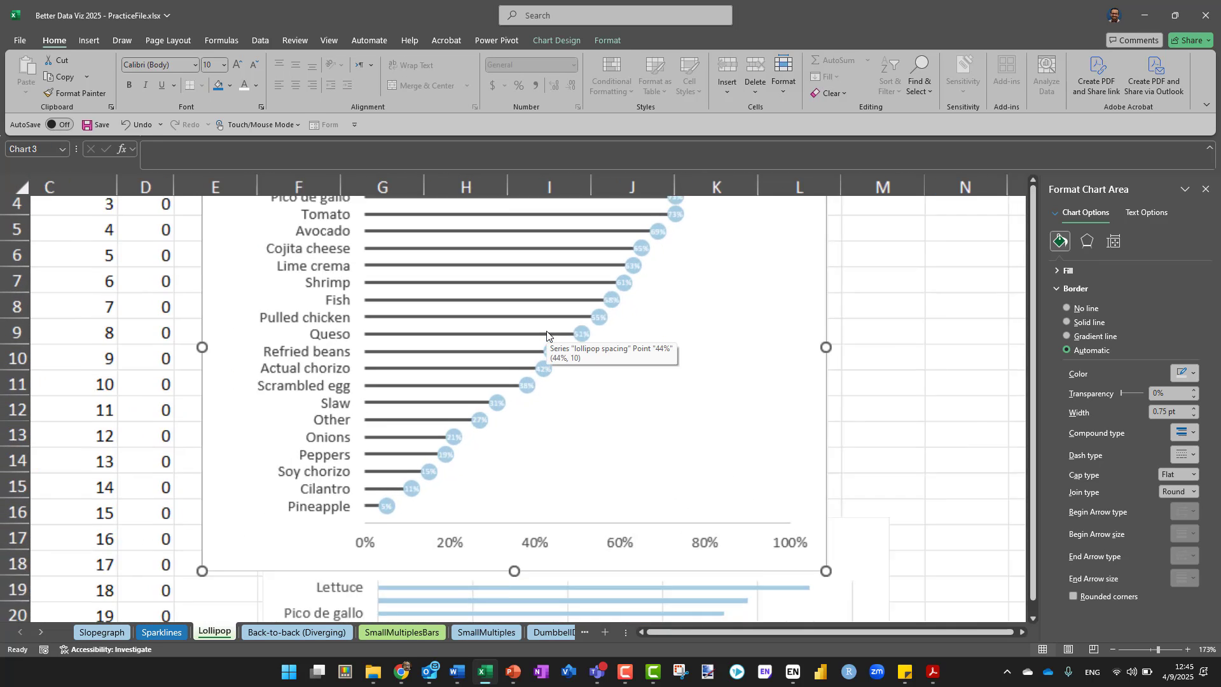
scroll(547, 335, up, 3)
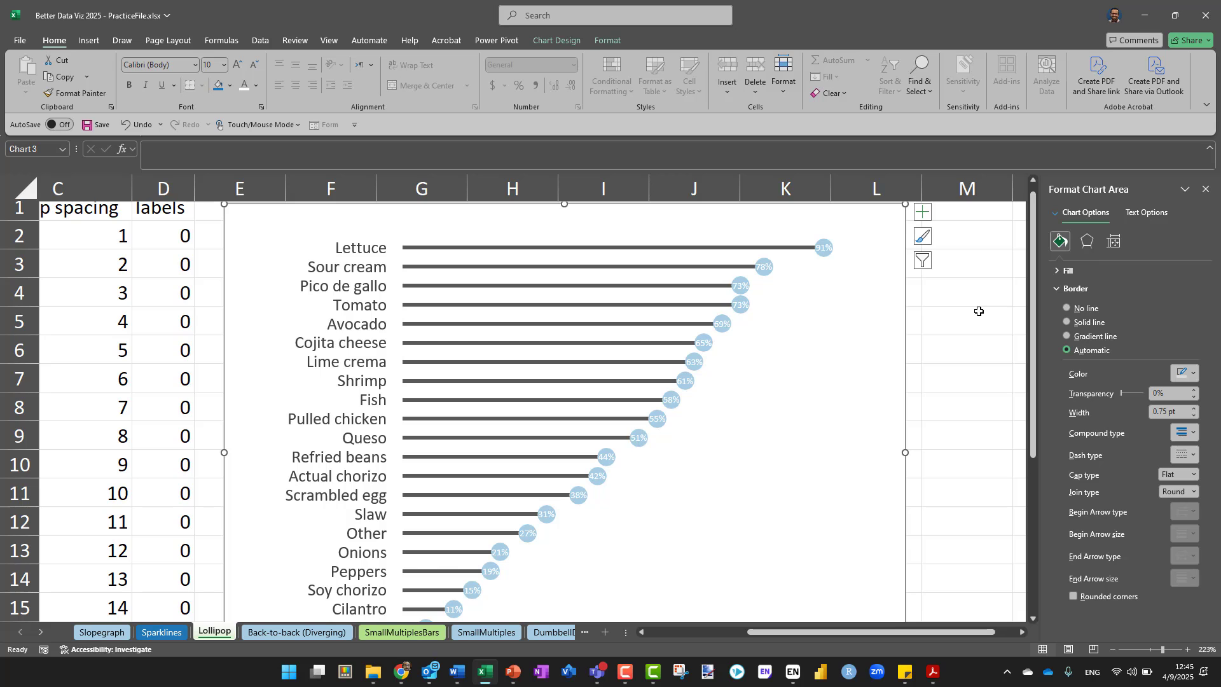
scroll(979, 311, down, 6)
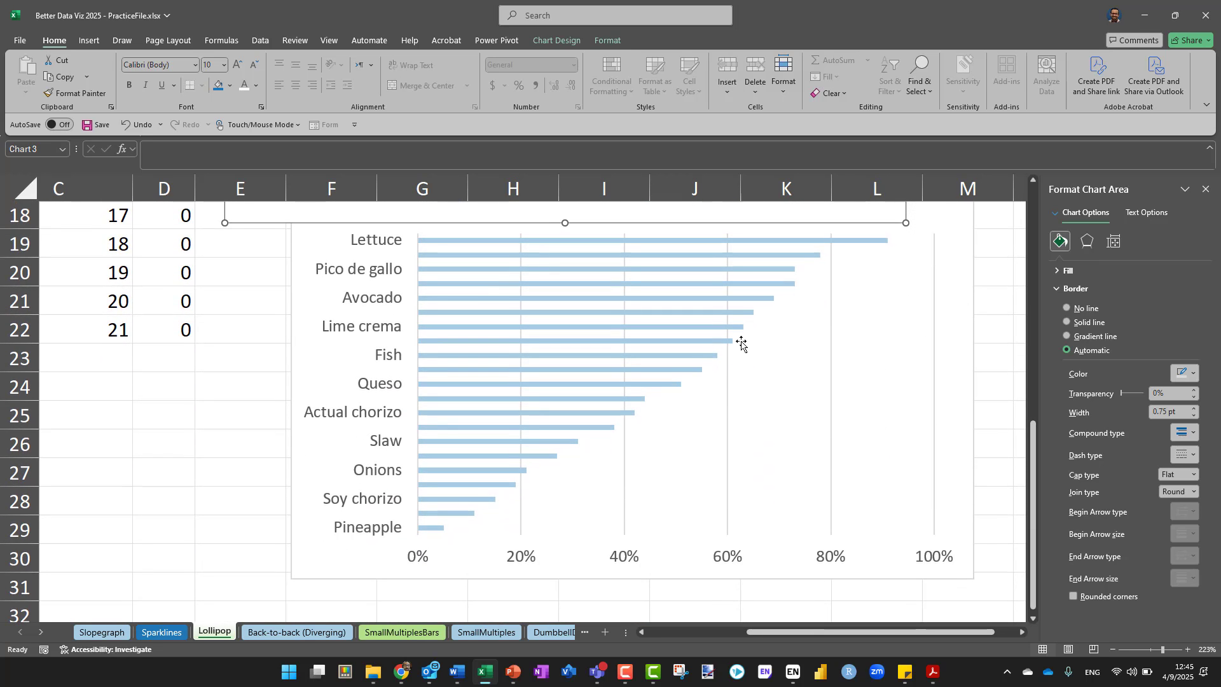
mouse_move(733, 344)
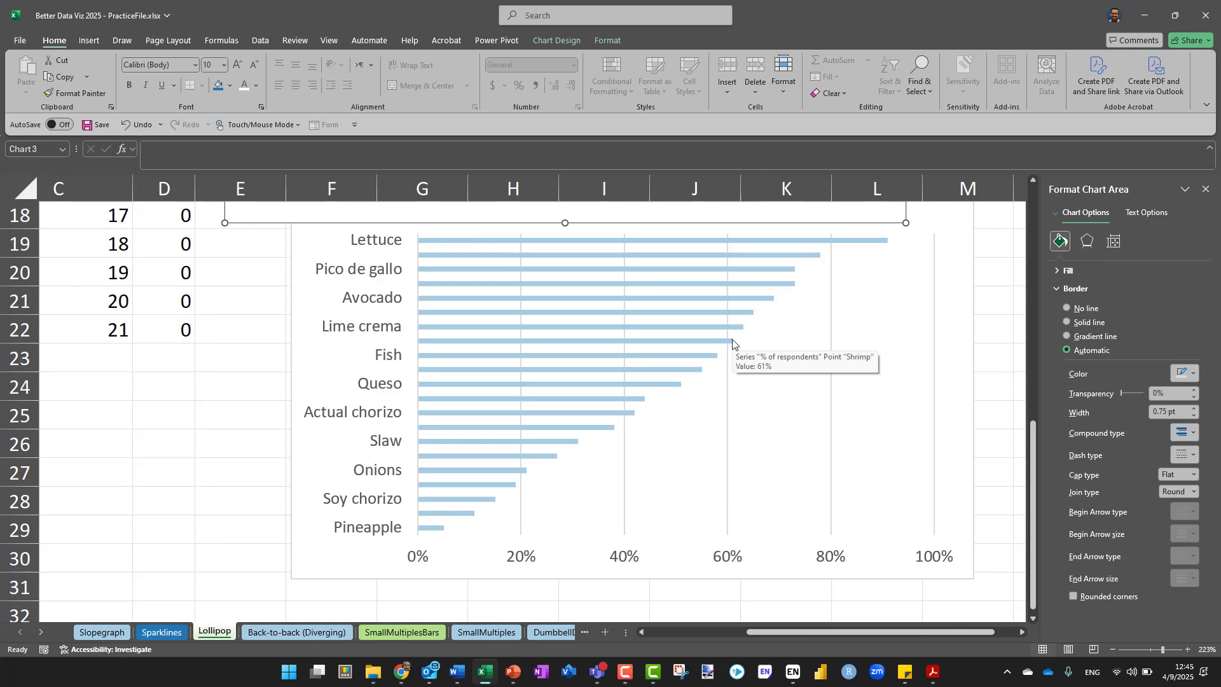
scroll(733, 343, up, 4)
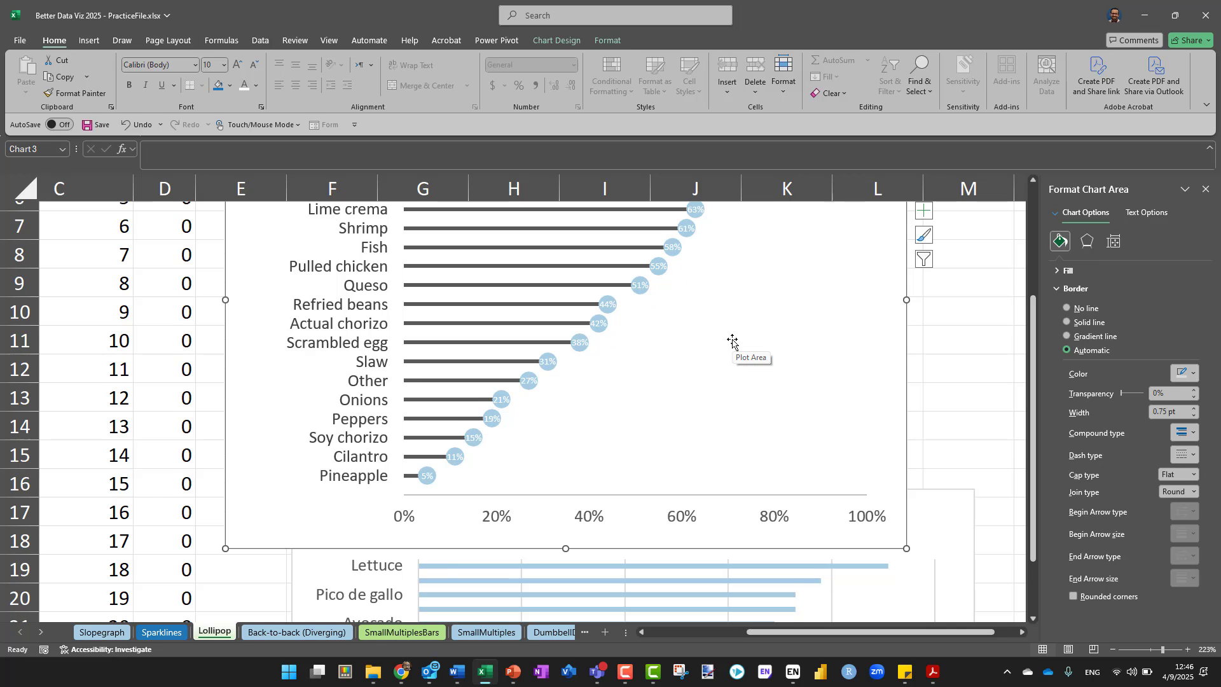
scroll(733, 344, up, 2)
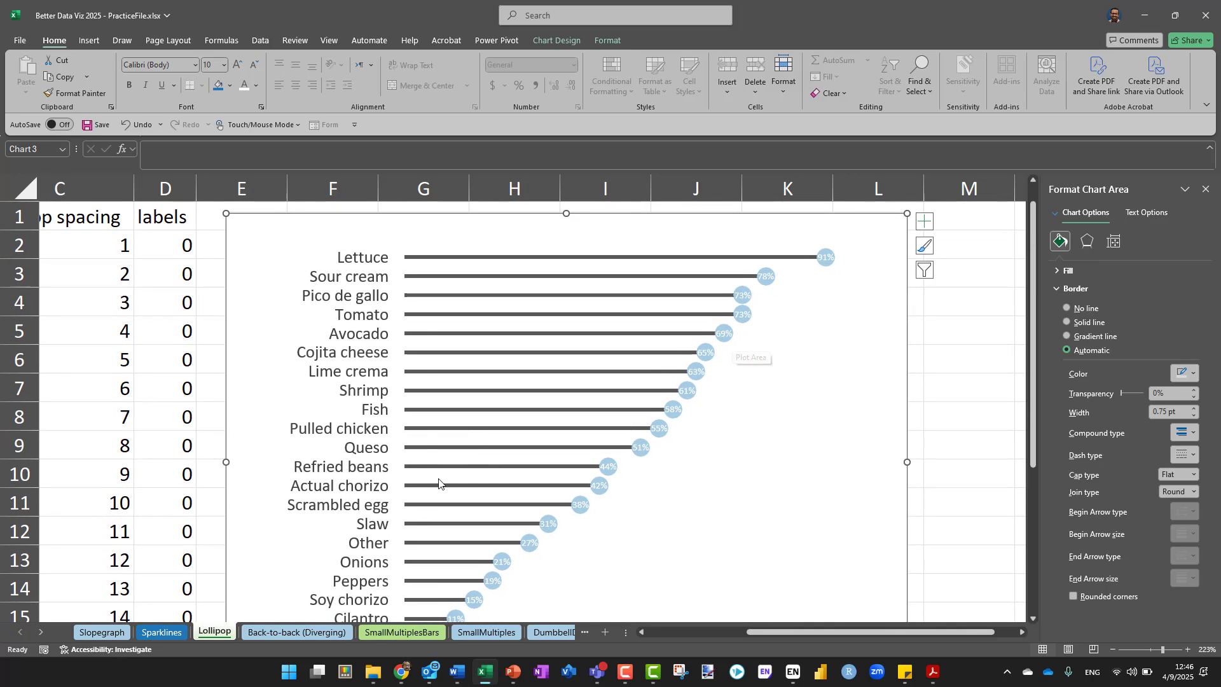
Insert a 2-D clustered column chart of the Comparison and Treatment data in A1:C4 on the Back-to-back (Diverging) sheet
click(270, 633)
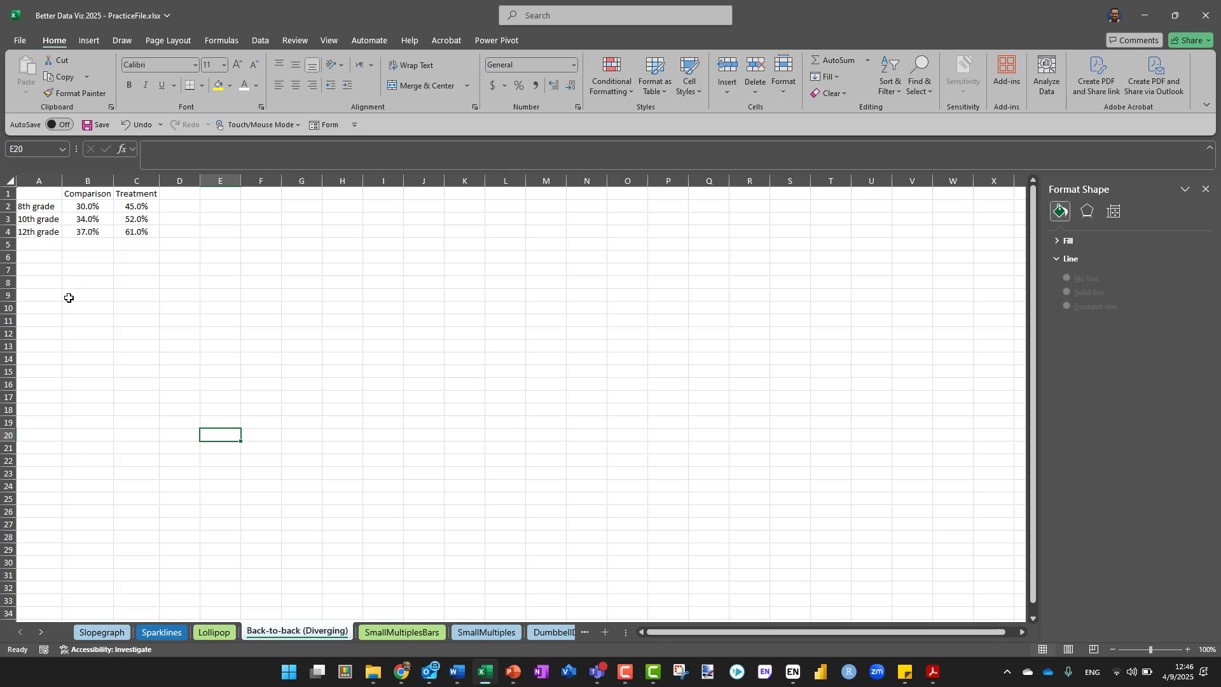
scroll(65, 315, up, 4)
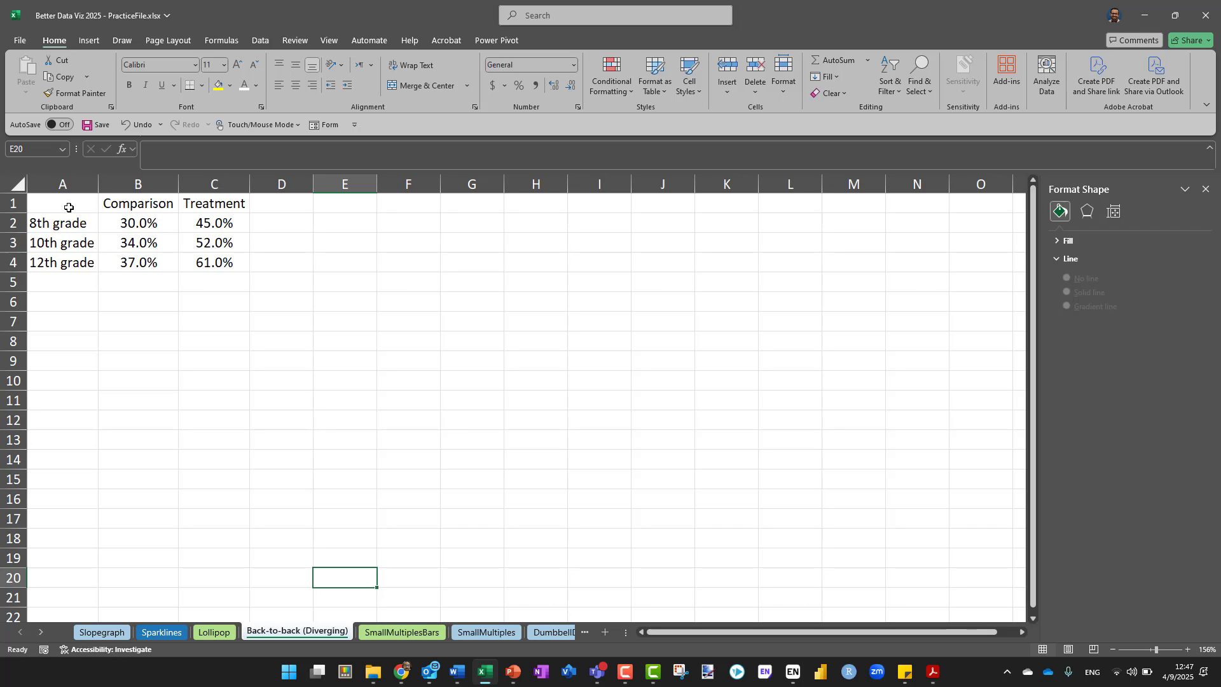
drag(69, 208, 210, 264)
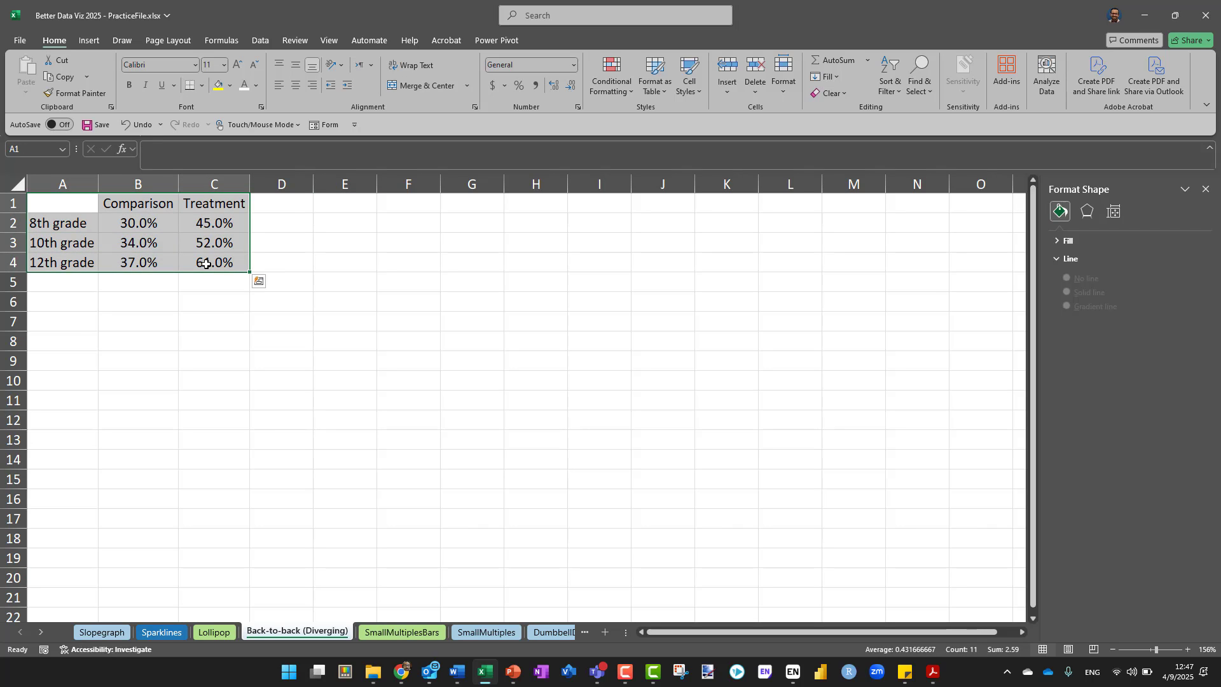
click(89, 40)
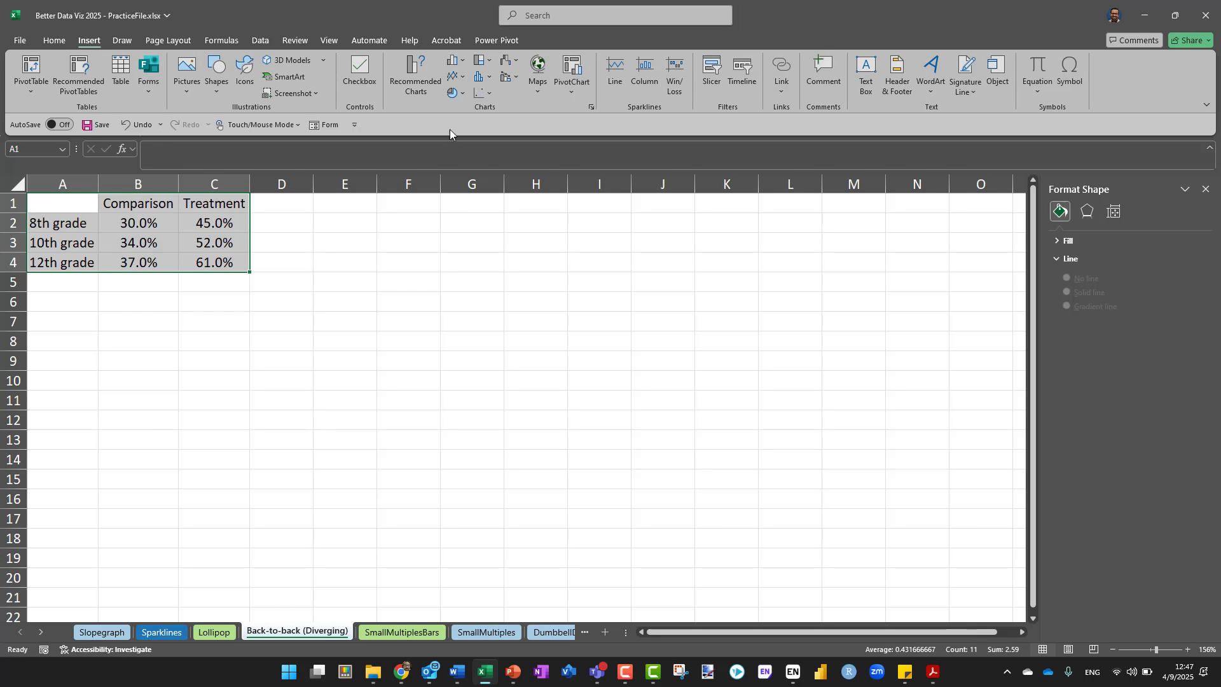
click(457, 59)
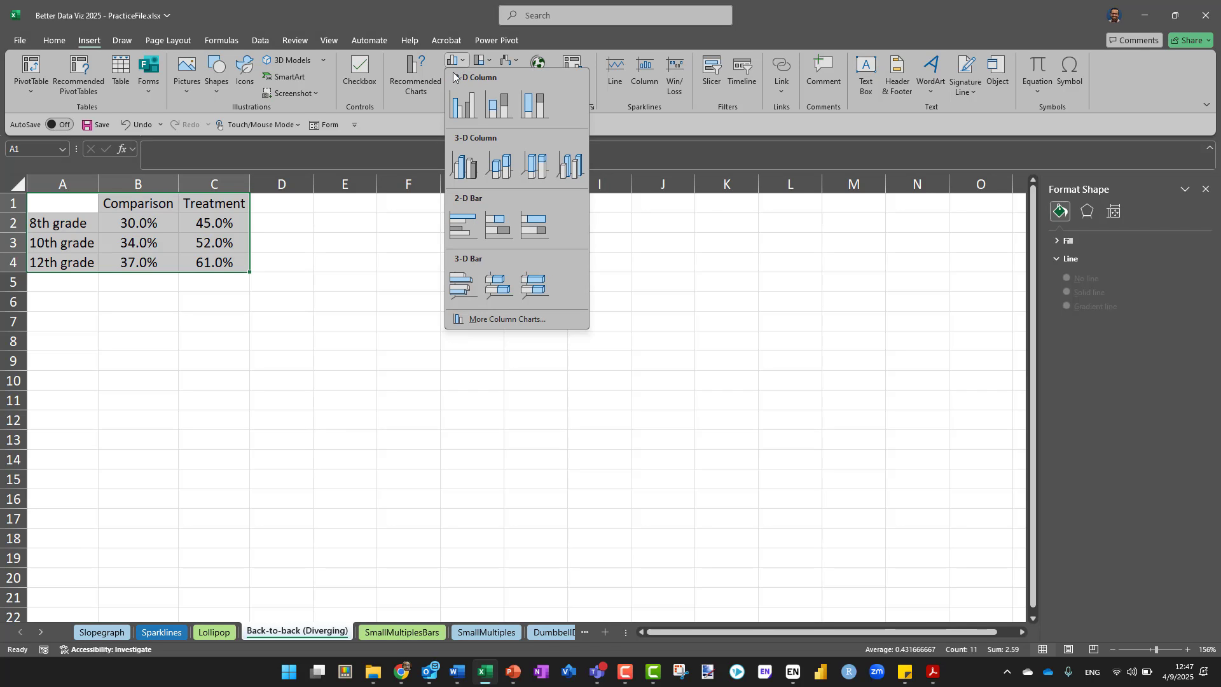
click(459, 108)
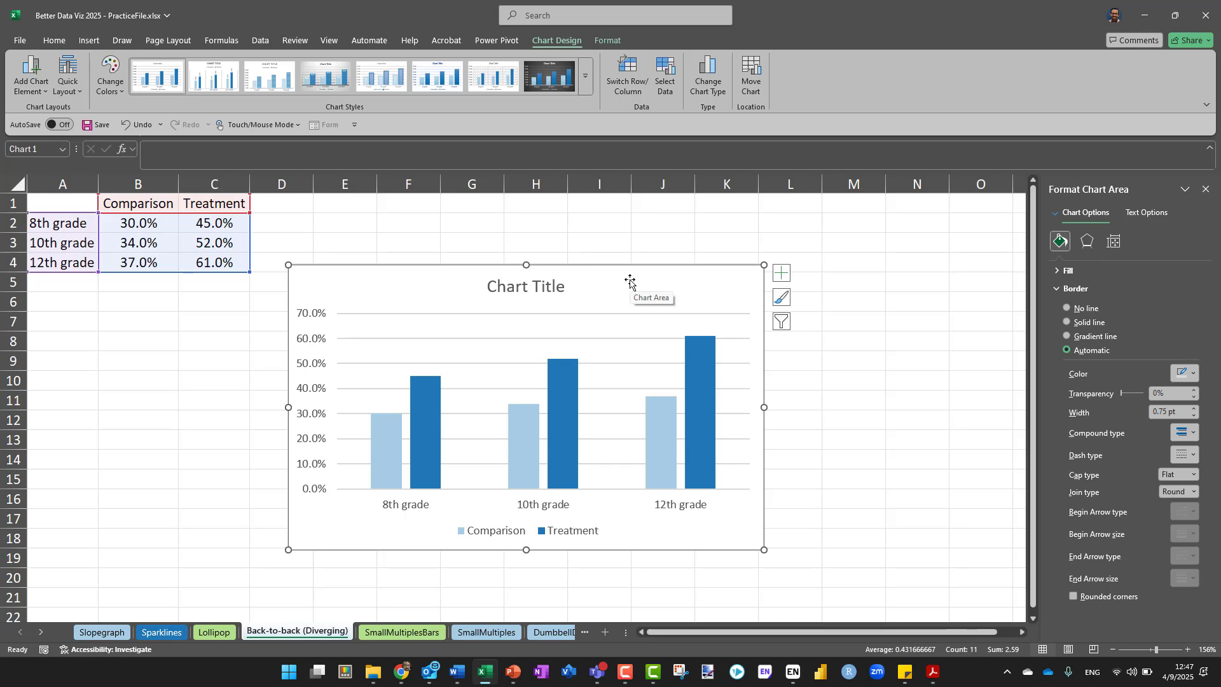
Move the clustered column chart below the data table so it starts around row 12 near column A
click(413, 230)
click(532, 270)
drag(563, 266, 322, 413)
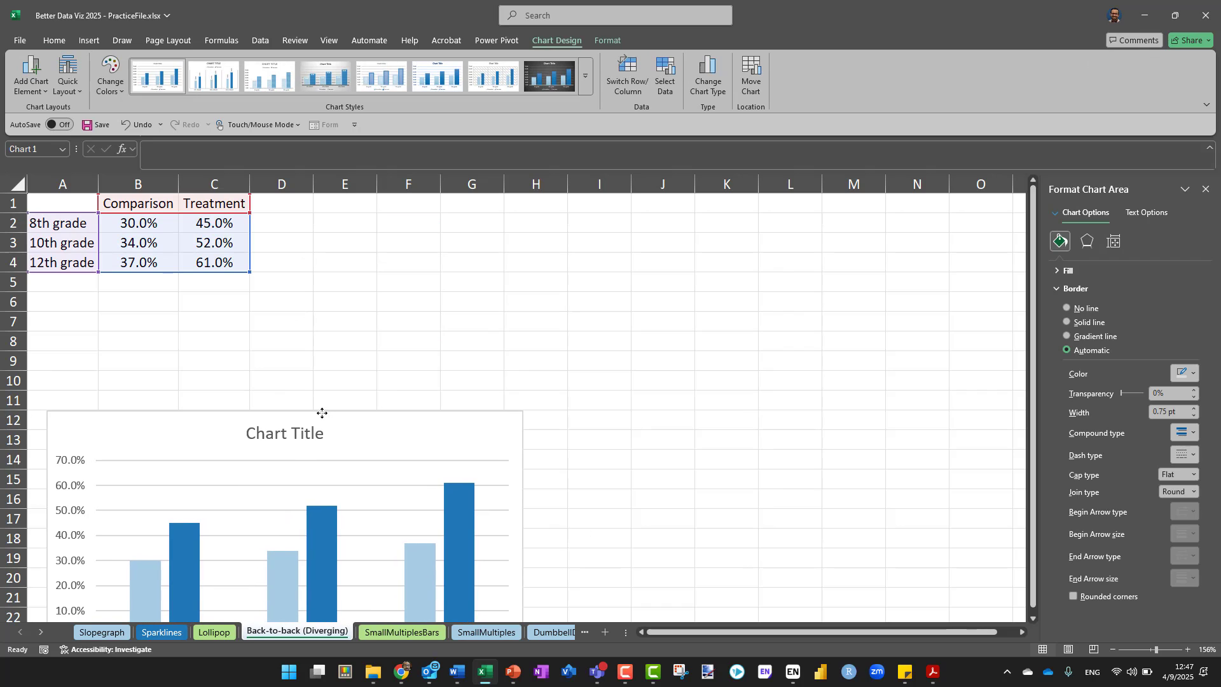
click(323, 257)
Insert a 2-D clustered bar chart from the same Comparison and Treatment data in A1:C4
drag(54, 212, 194, 261)
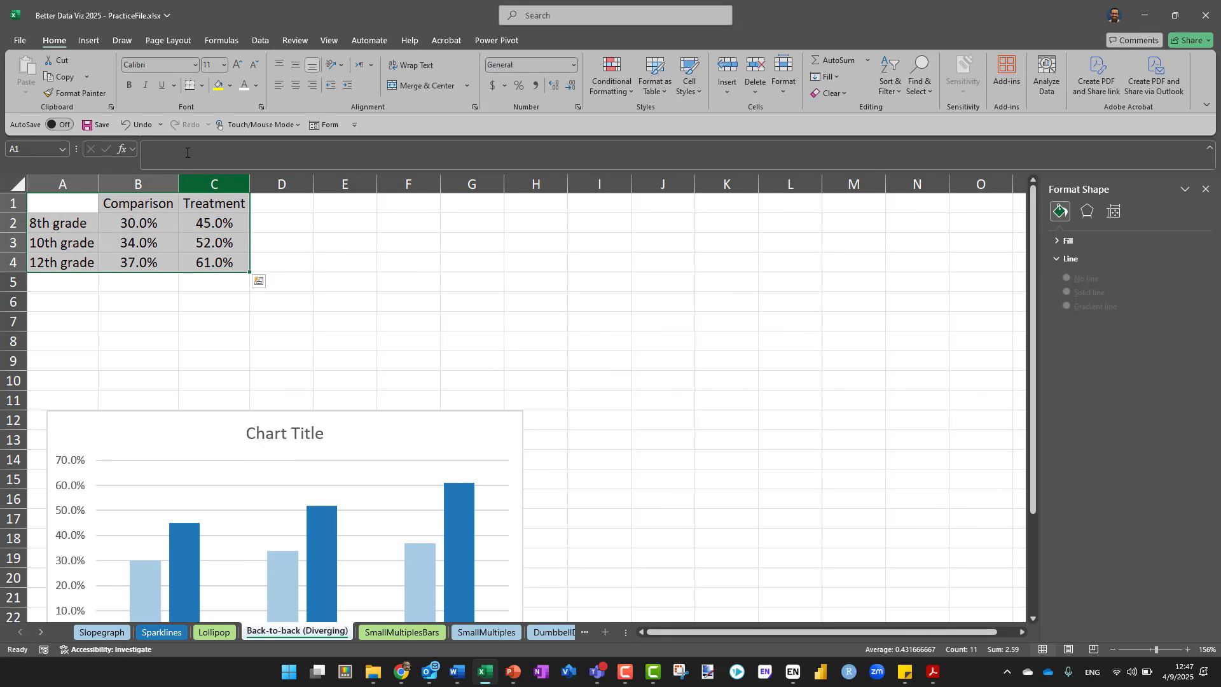
click(91, 40)
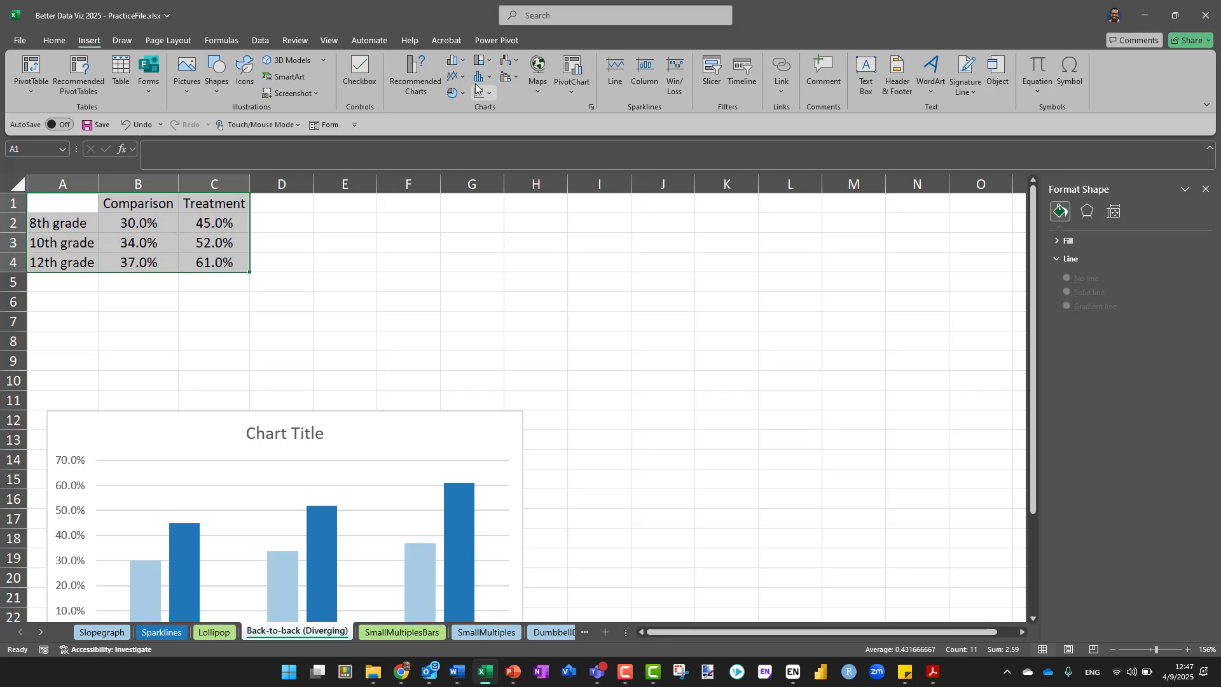
click(455, 61)
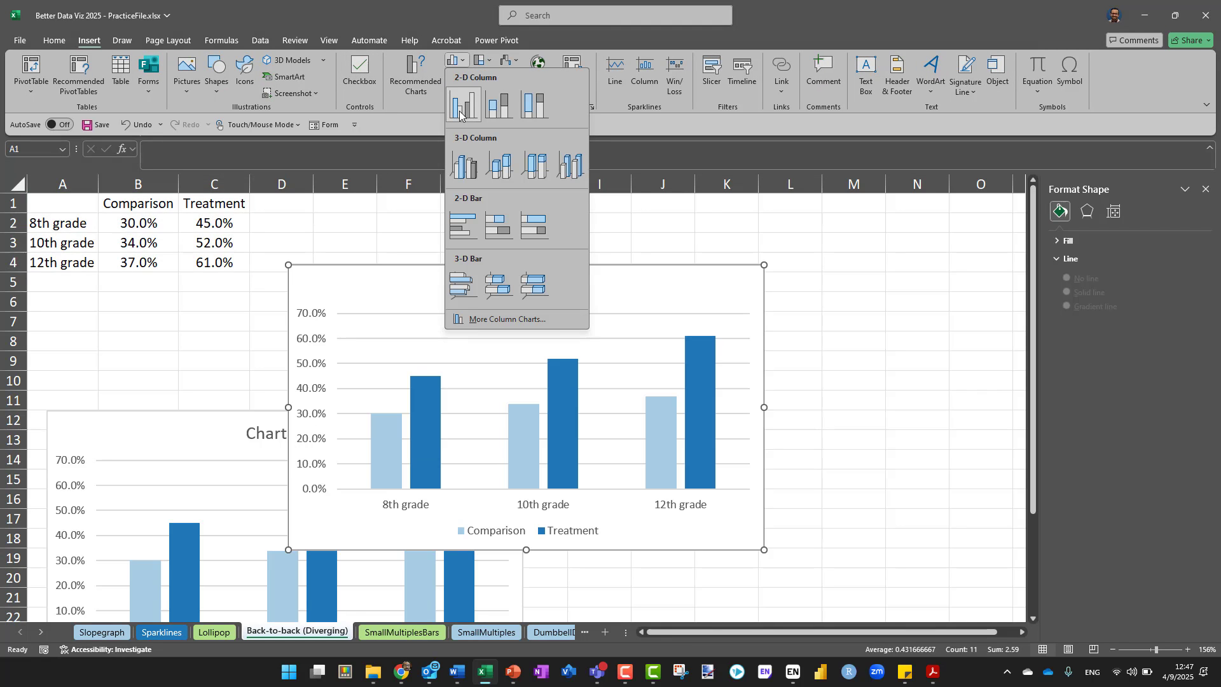
click(464, 238)
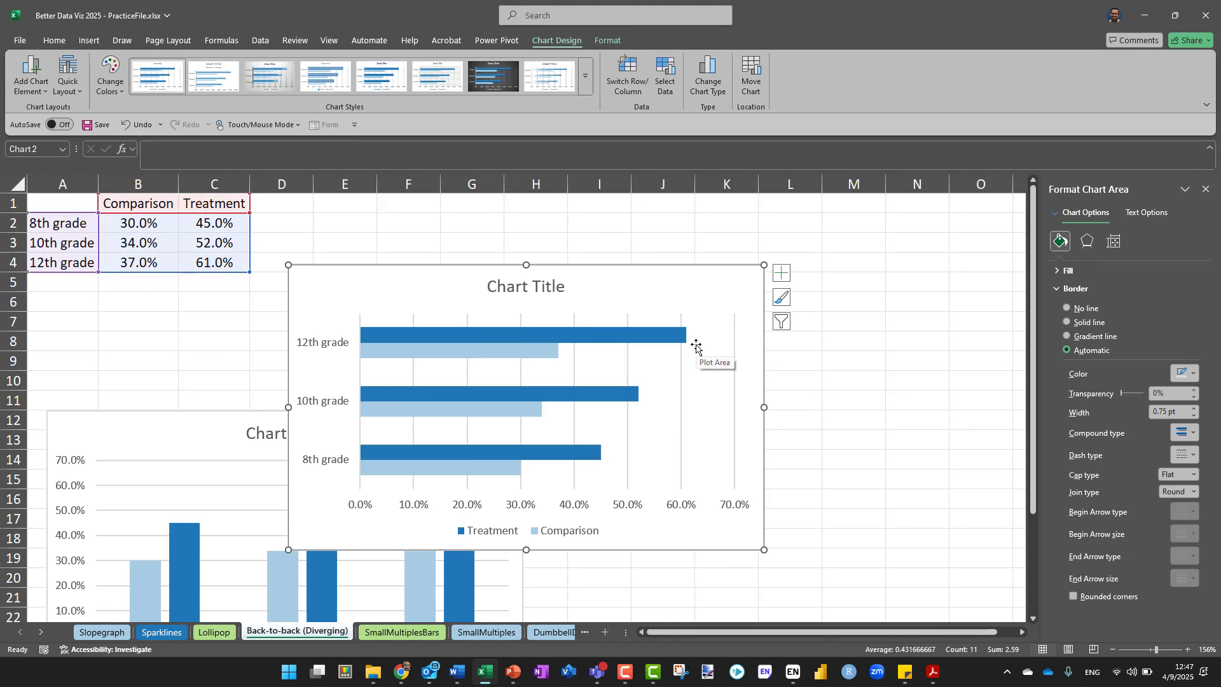
Place the clustered bar chart beside the column chart, level with its upper edge, and compare the two
drag(649, 272, 878, 409)
scroll(876, 396, down, 2)
scroll(876, 395, down, 1)
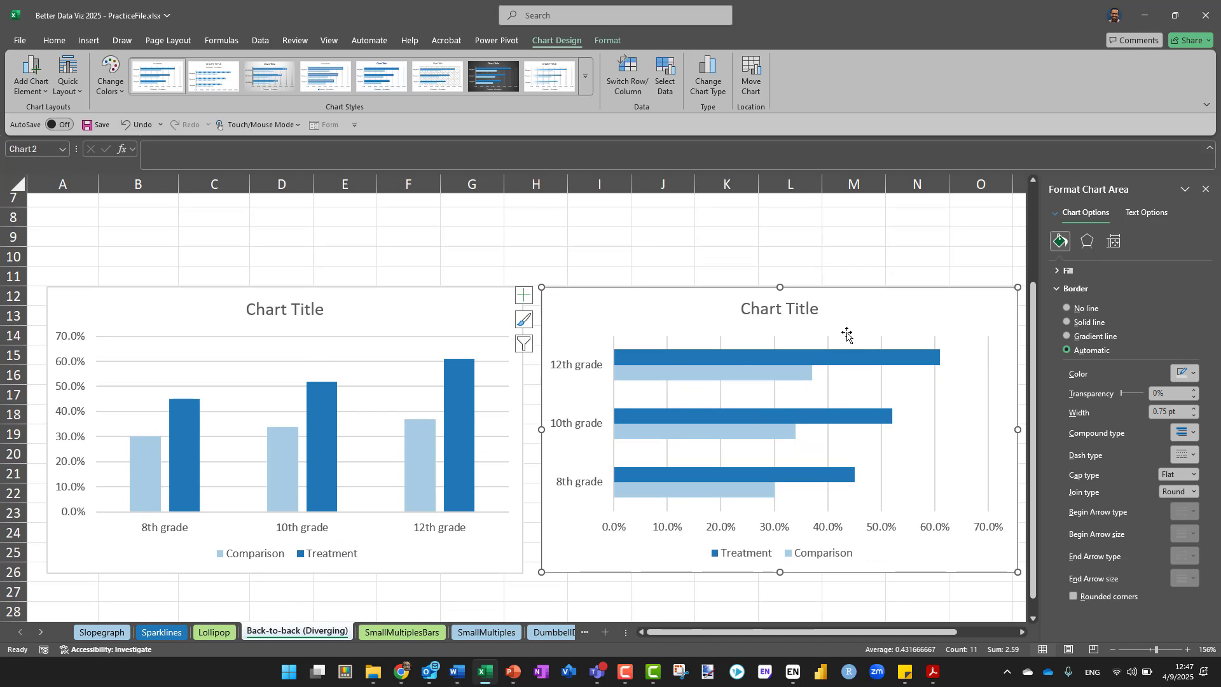
scroll(568, 379, up, 2)
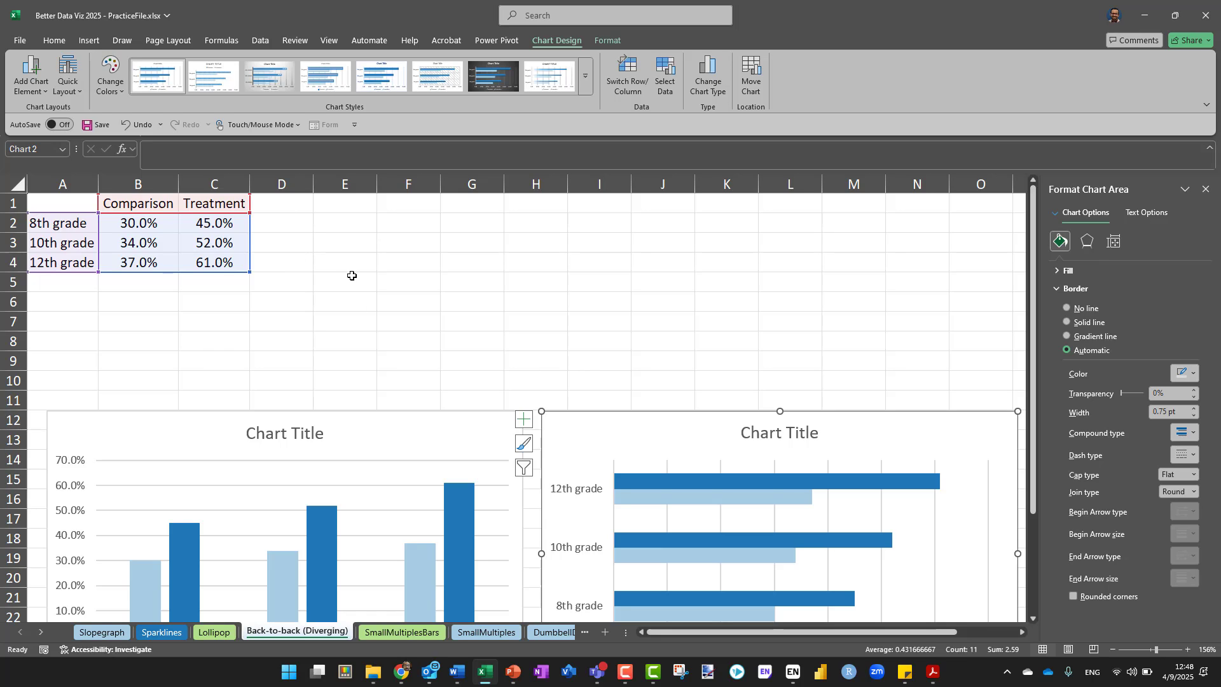
click(349, 277)
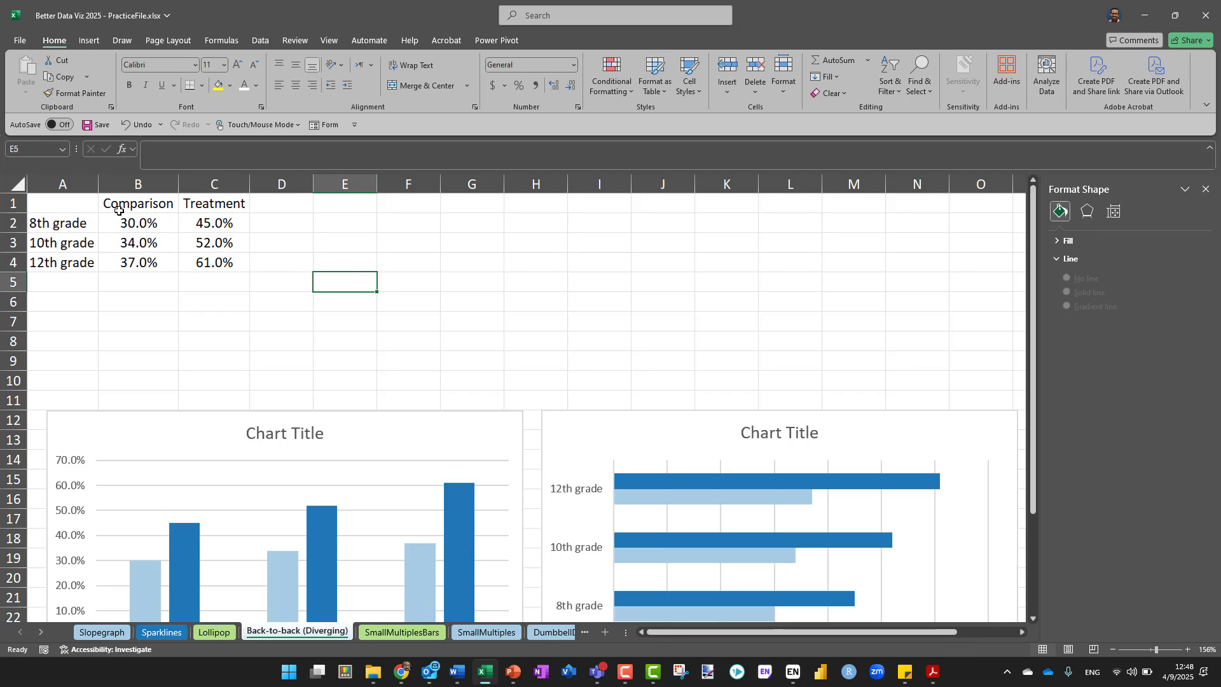
Insert a new column before Comparison and head it "C Buffer" in B1
right_click(138, 184)
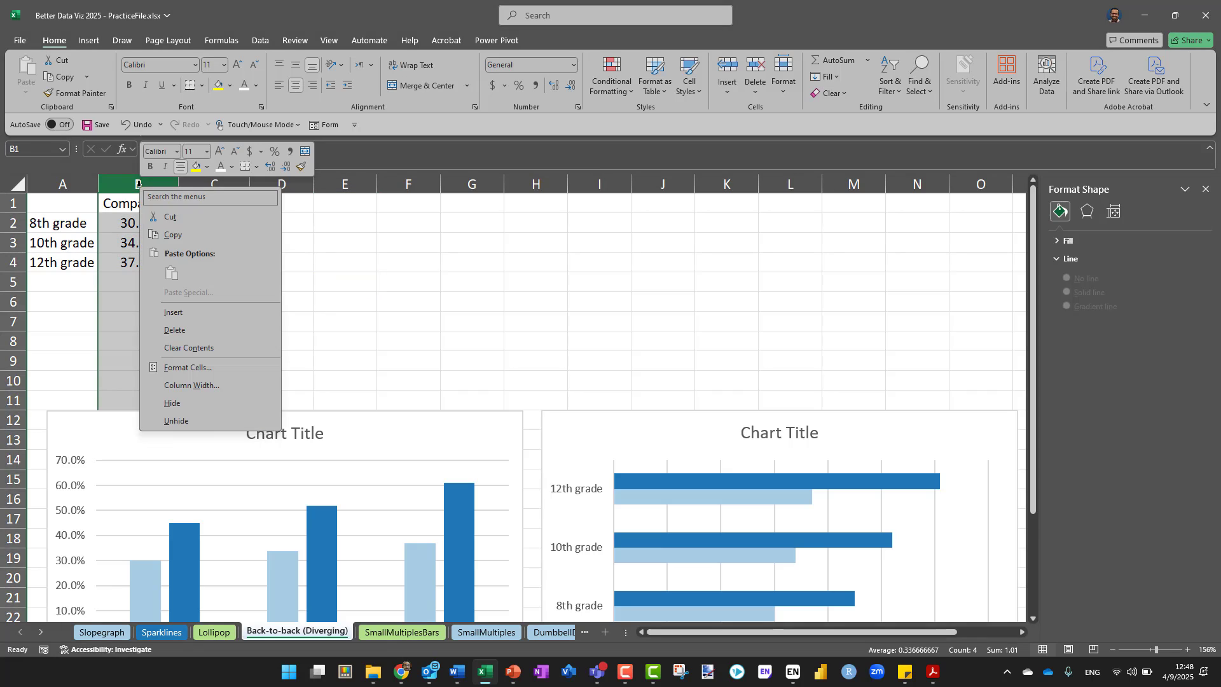
click(204, 314)
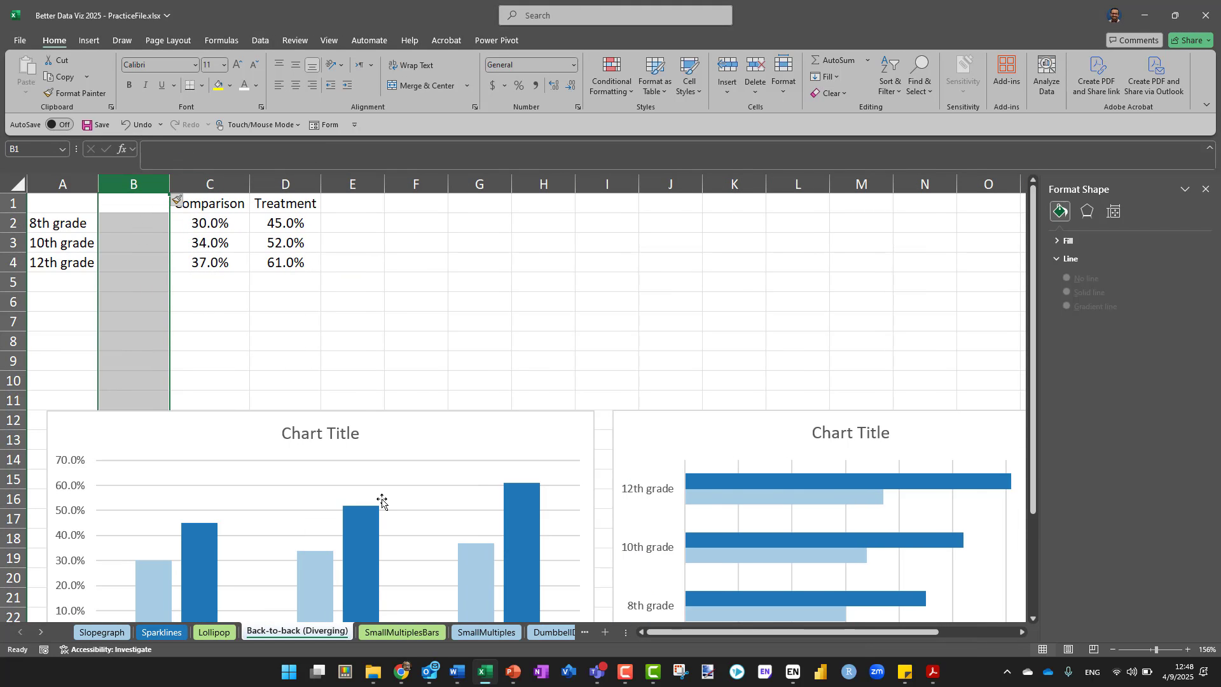
text(C)
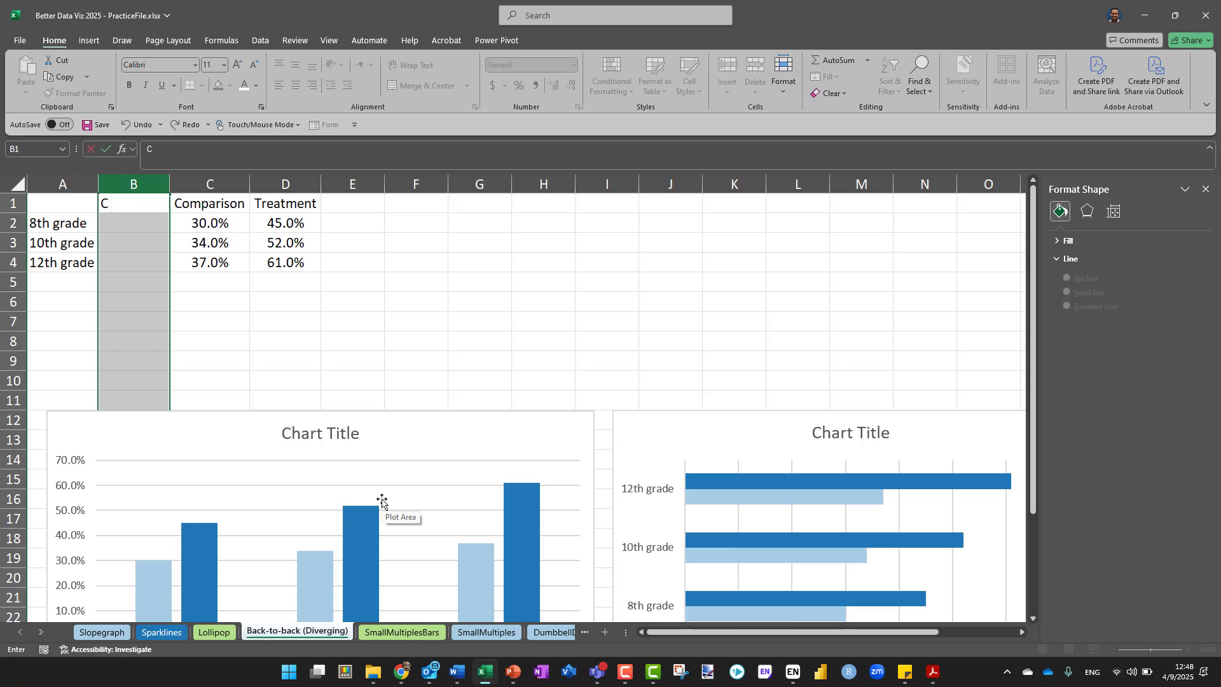
text( Buffer)
Add the header "T Buffer" in E1, directly after the Treatment column
click(346, 219)
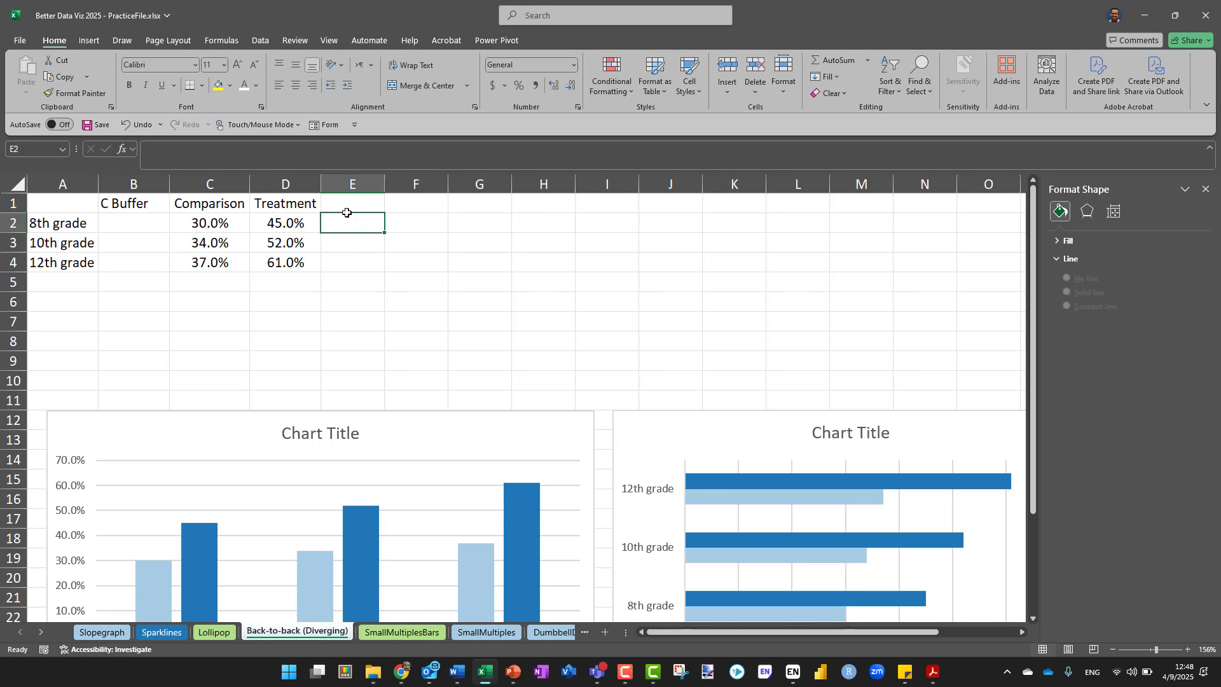
click(342, 206)
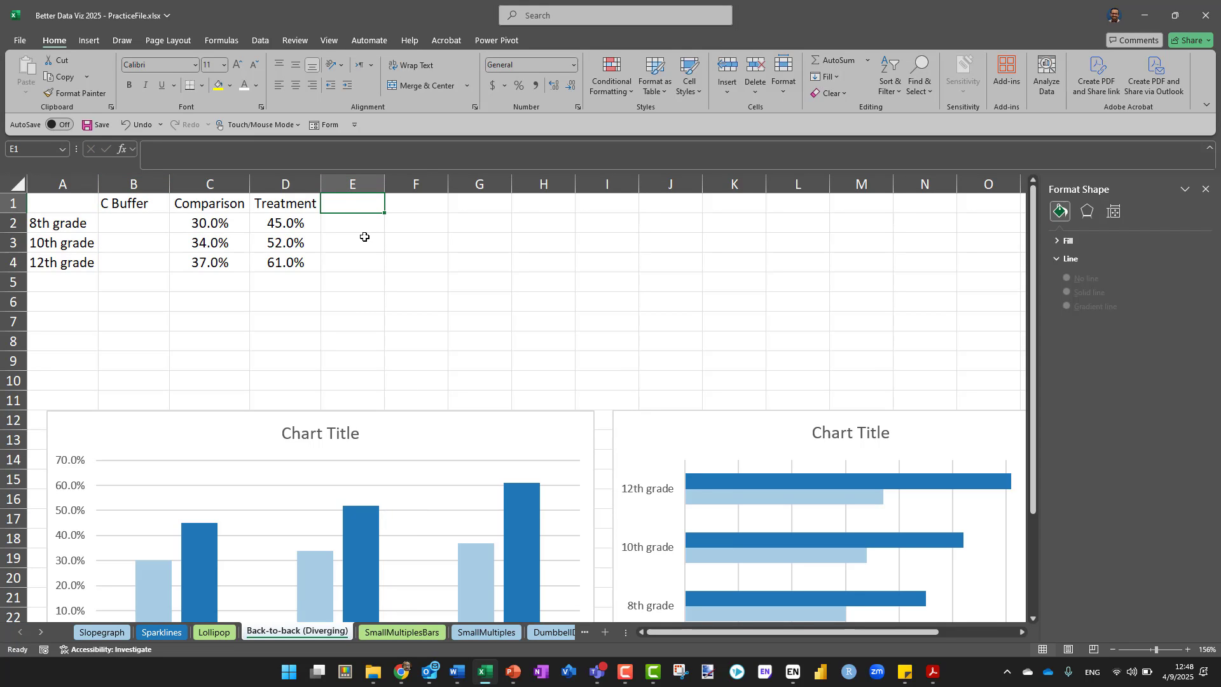
text(T)
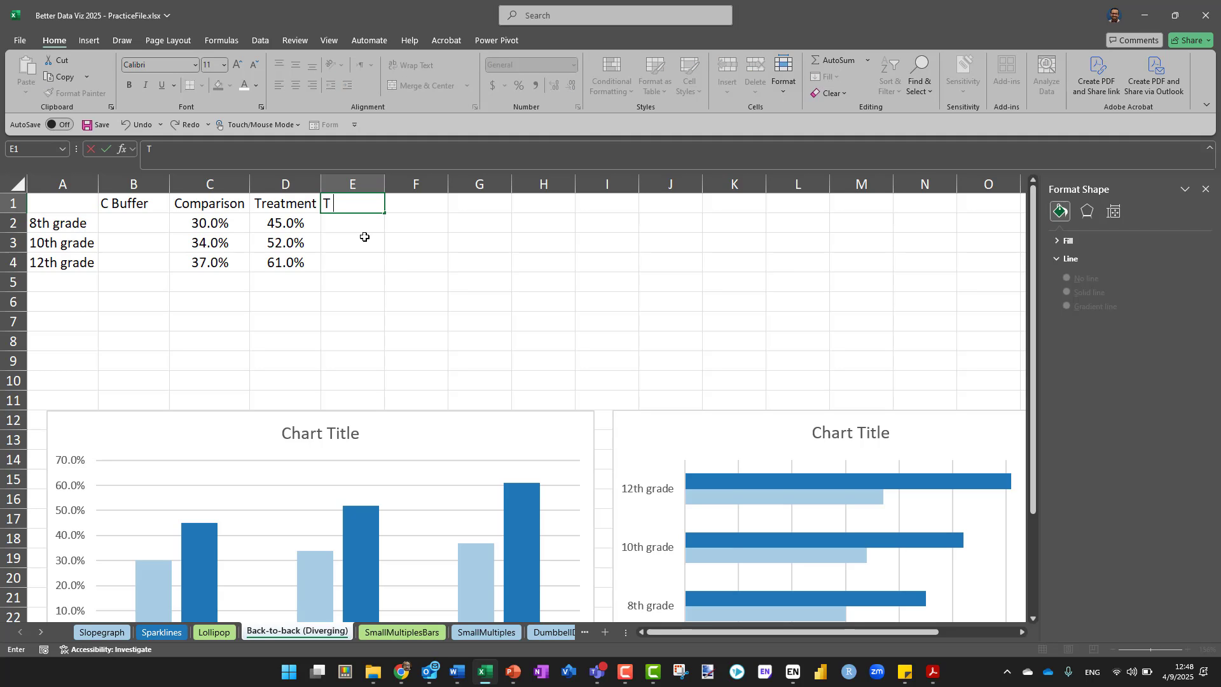
text( Buffer)
key(Return)
Format the empty buffer cells B2:B4 and E2:E4 as percentages
click(220, 227)
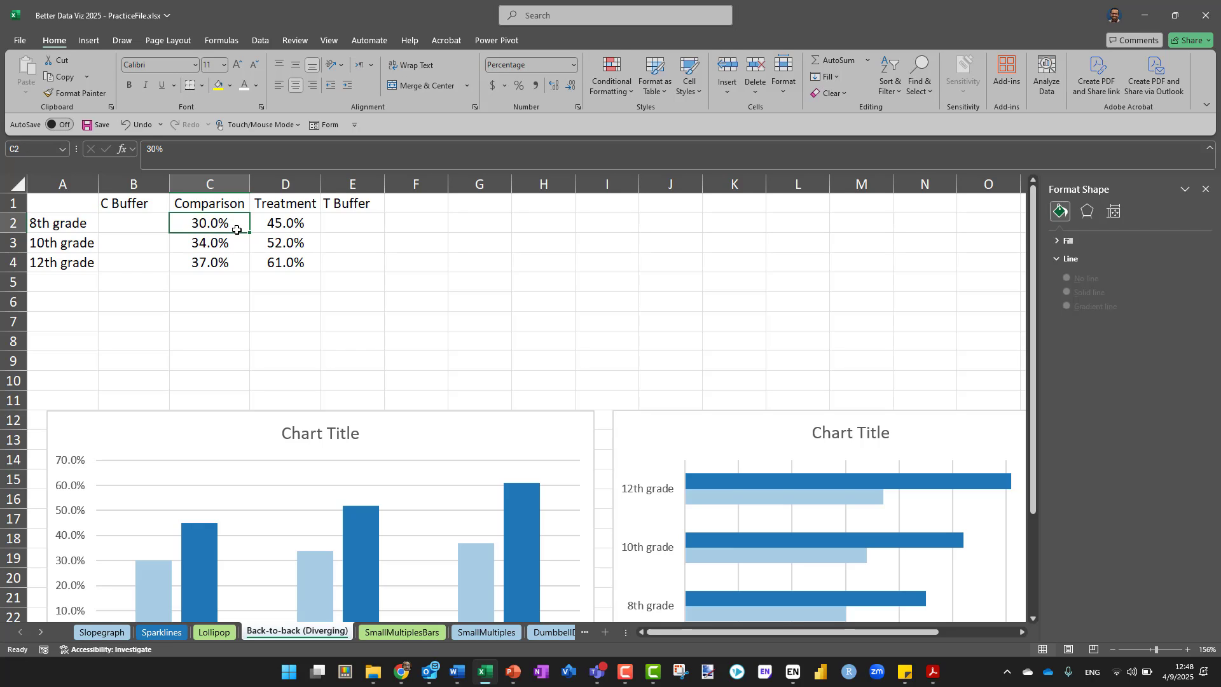
drag(136, 226, 138, 261)
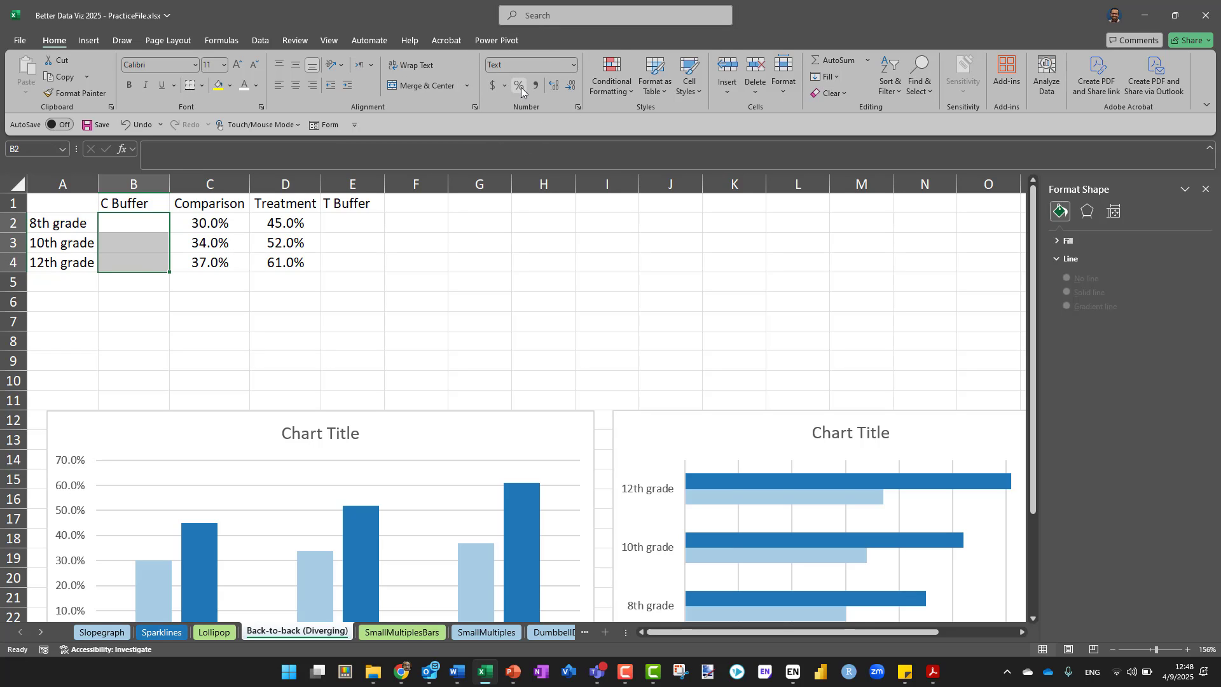
drag(349, 221, 348, 258)
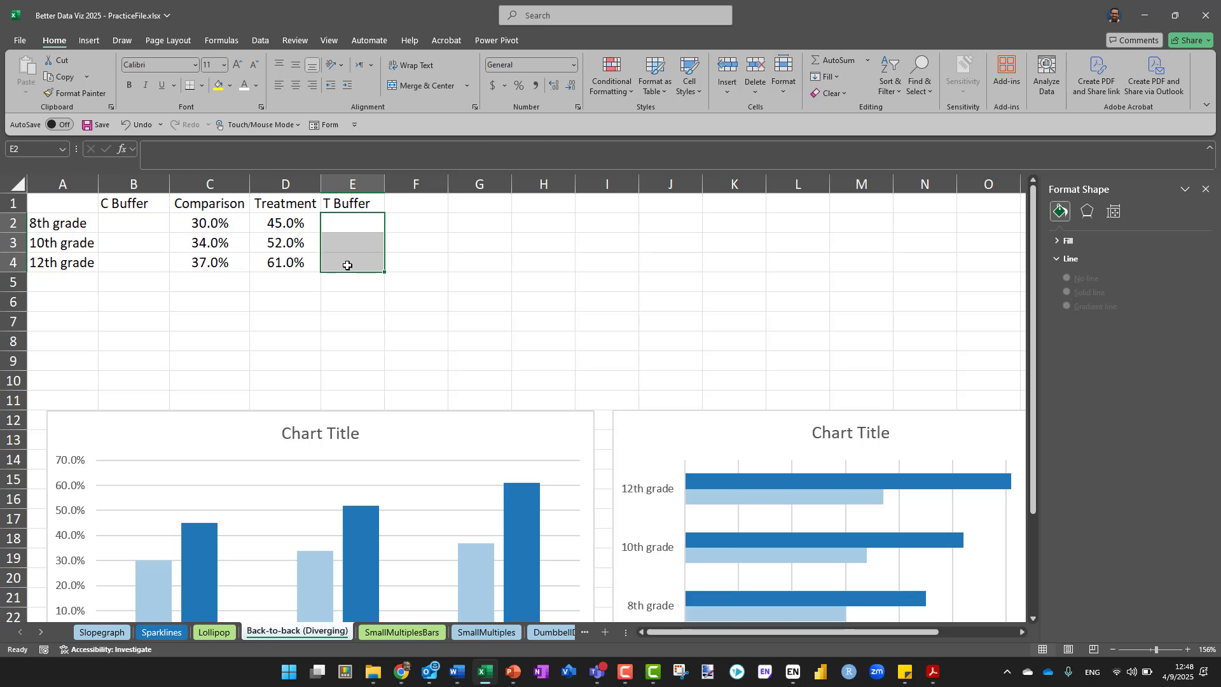
Enter =1-C2 in B2 and fill the formula through B4 to compute the C Buffer for all three grades
click(124, 227)
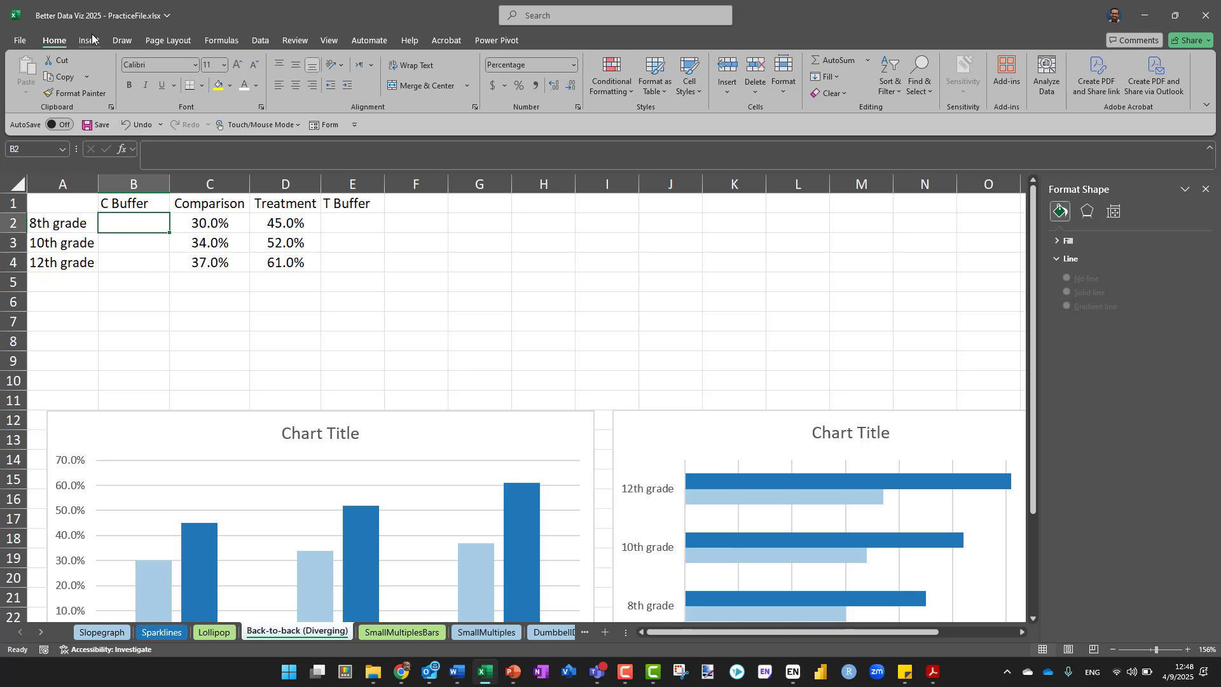
text(=)
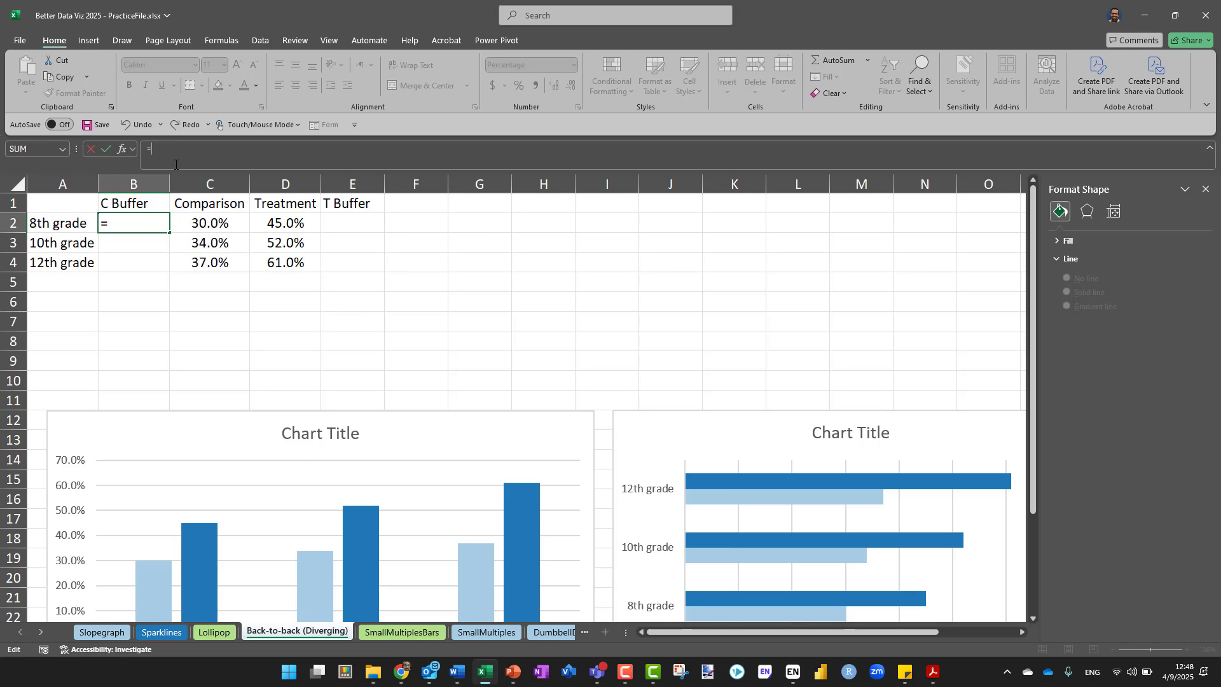
text(1-)
click(212, 225)
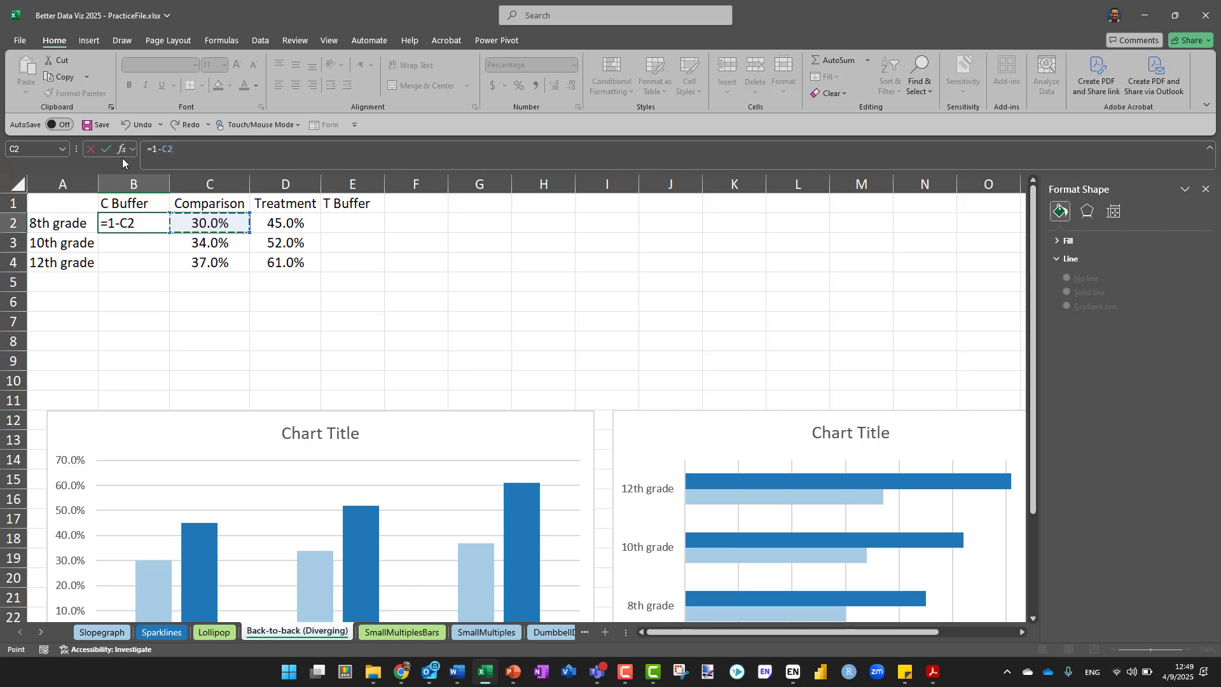
click(110, 148)
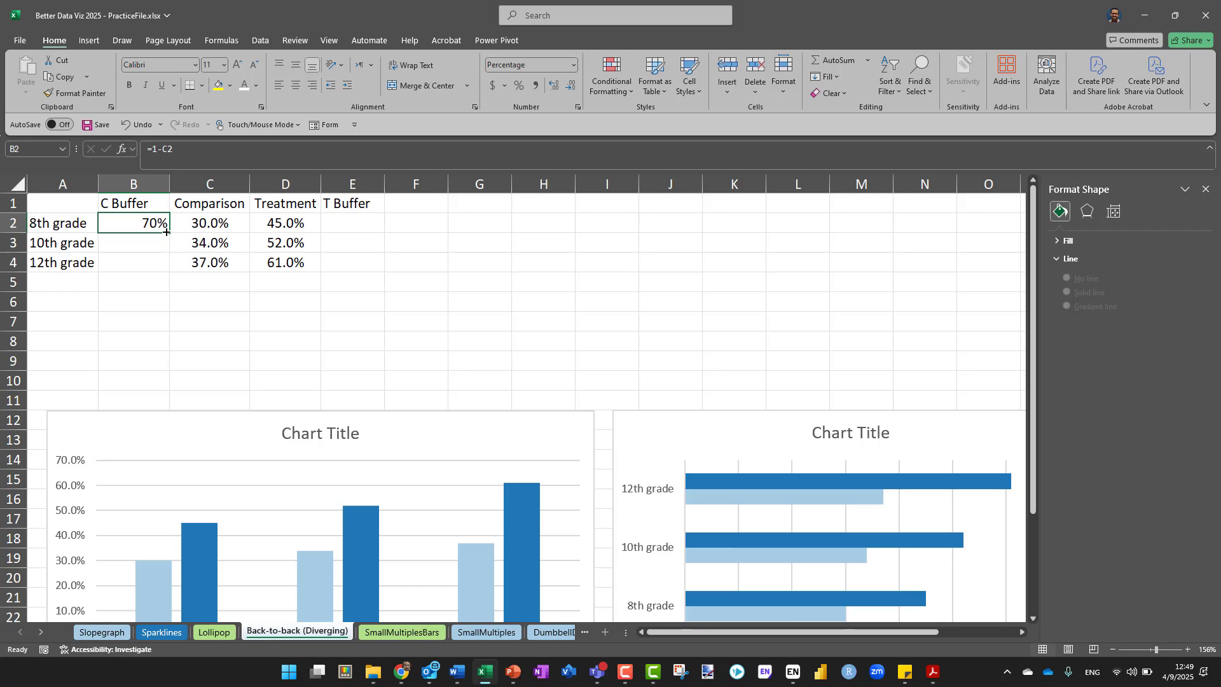
drag(171, 232, 169, 270)
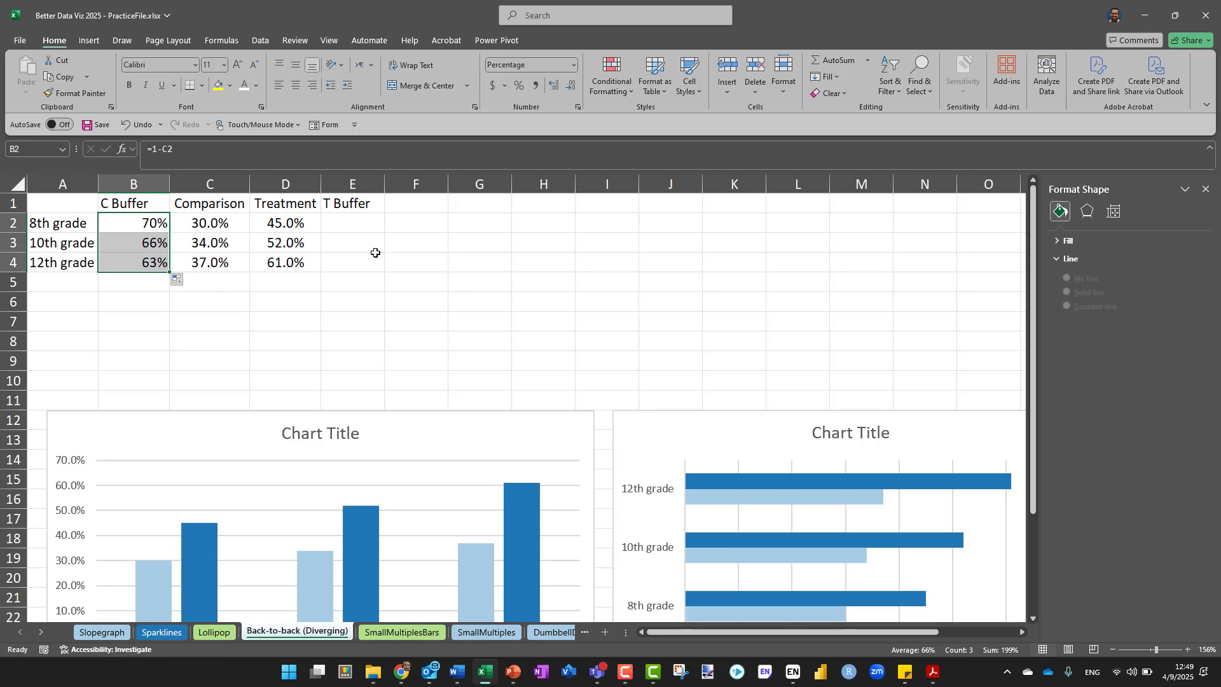
Enter =1-D2 in E2 and fill the formula through E4 to compute the T Buffer for all three grades
click(341, 229)
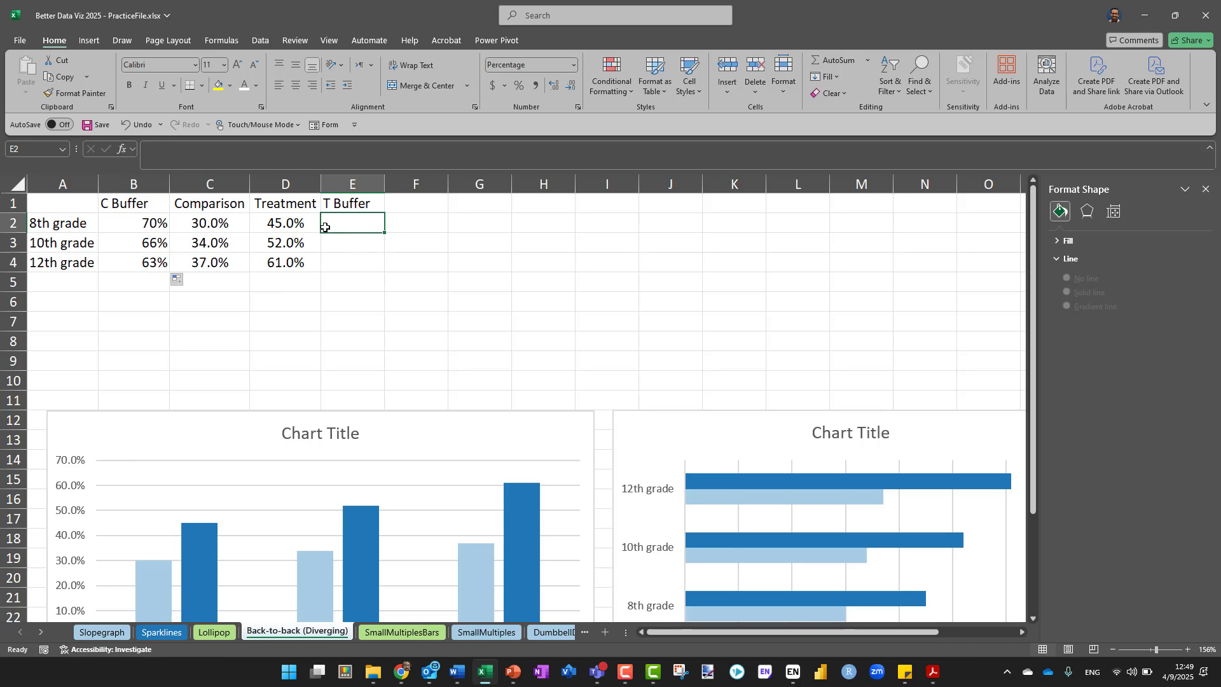
click(239, 148)
text(=1-)
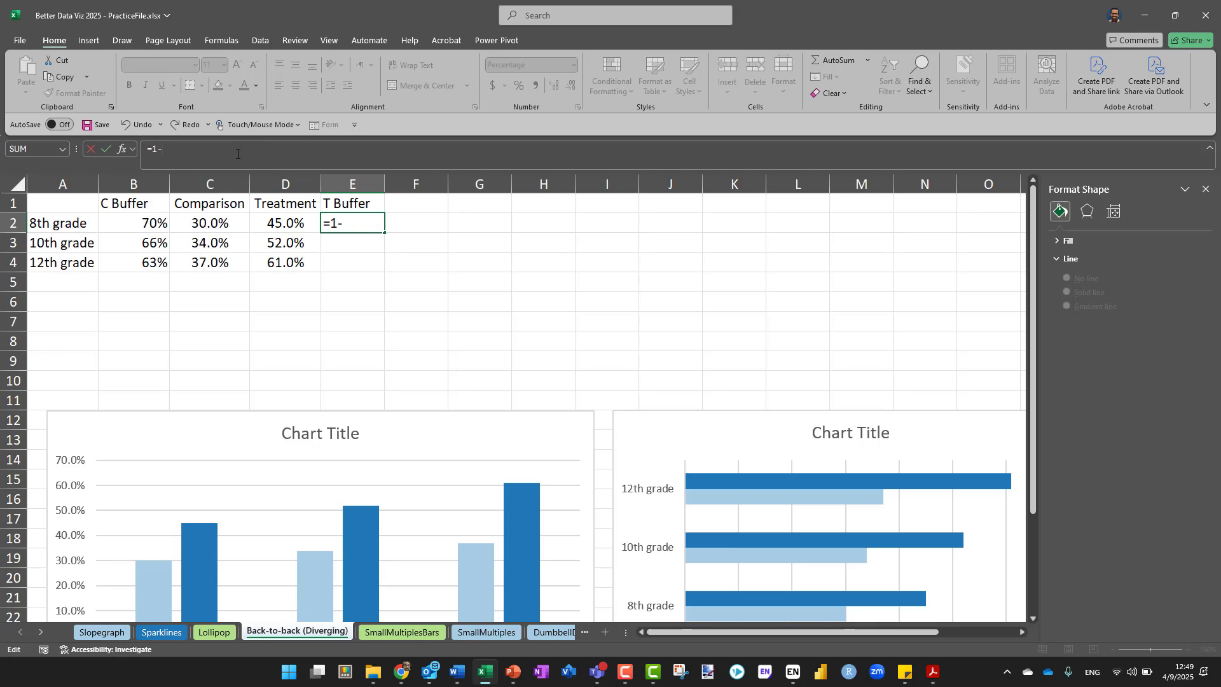
click(270, 224)
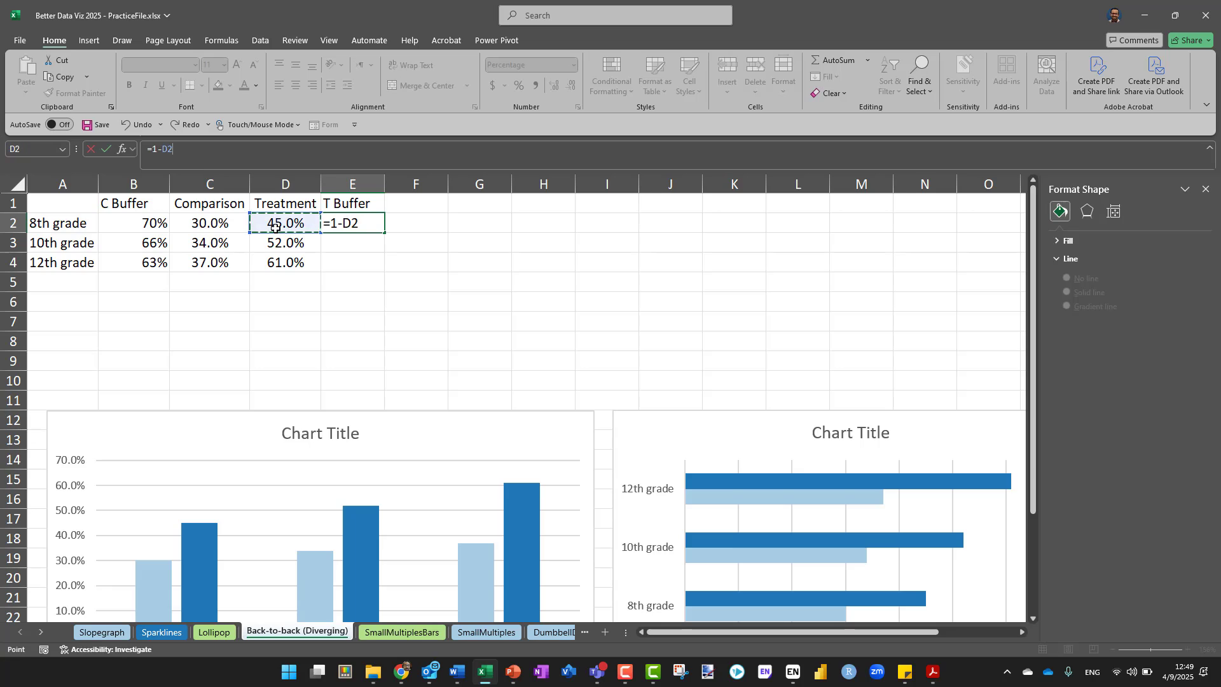
click(105, 150)
drag(385, 233, 385, 268)
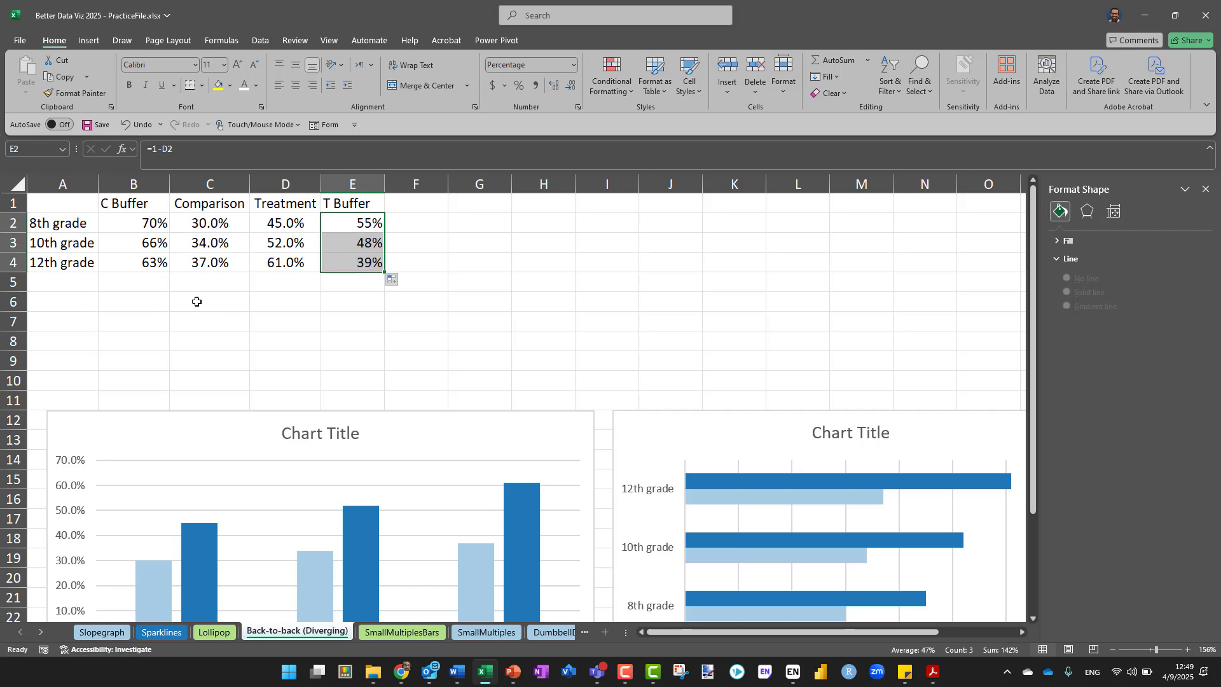
Color the C Buffer header and values in B1:B4 gray
drag(139, 207, 141, 266)
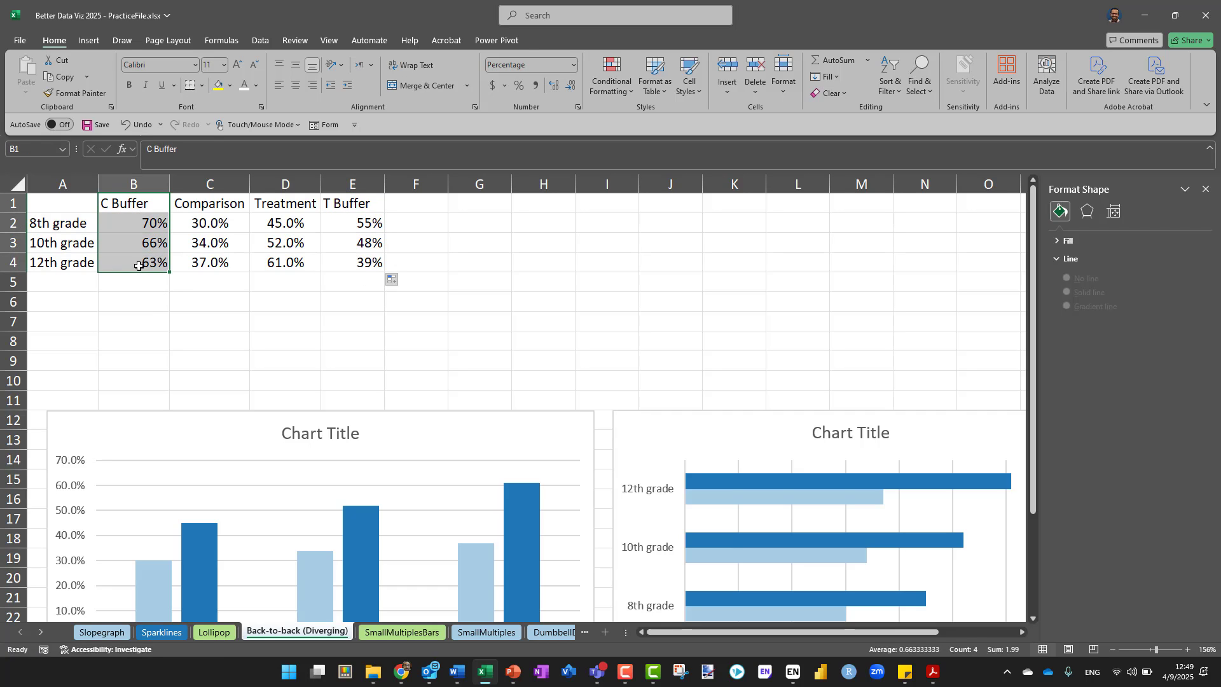
click(255, 87)
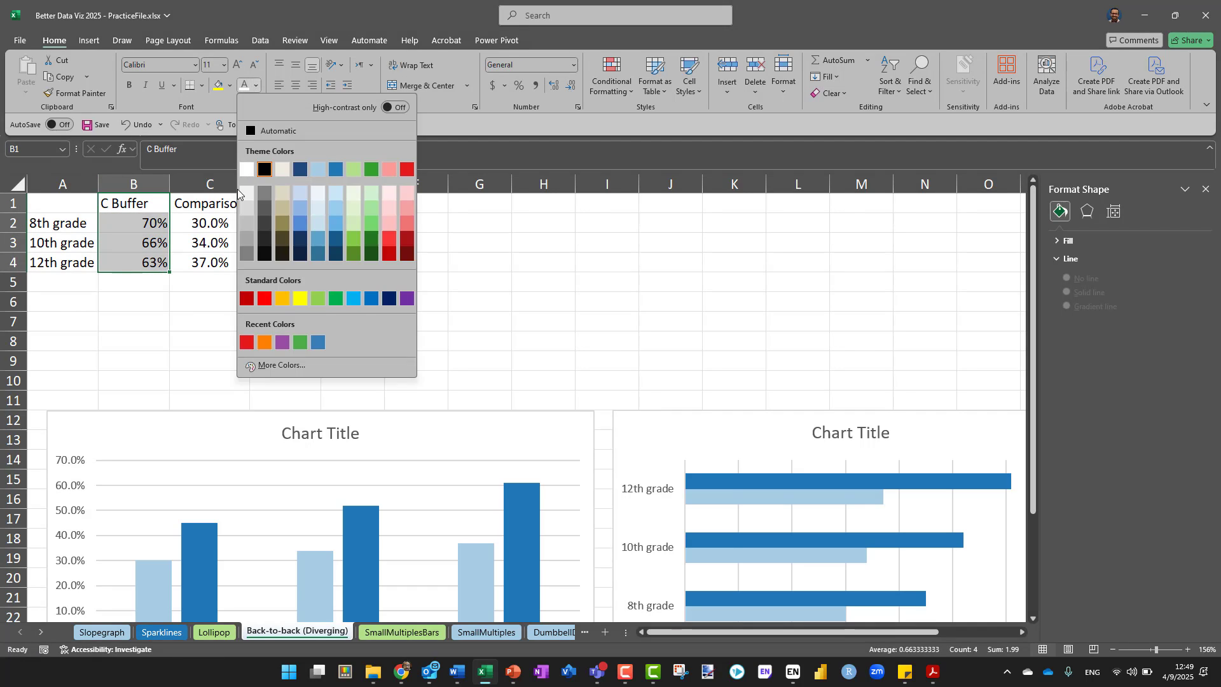
click(252, 251)
click(380, 305)
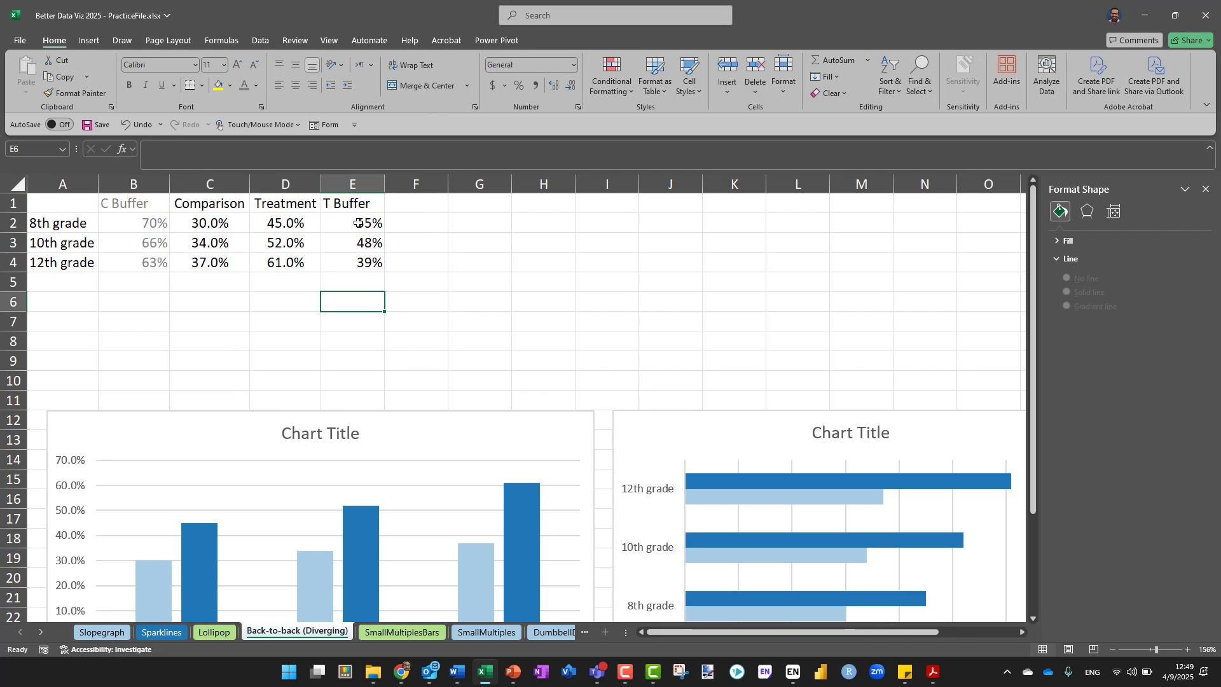
Color the T Buffer header and values in E1:E4 gray
drag(349, 207, 347, 268)
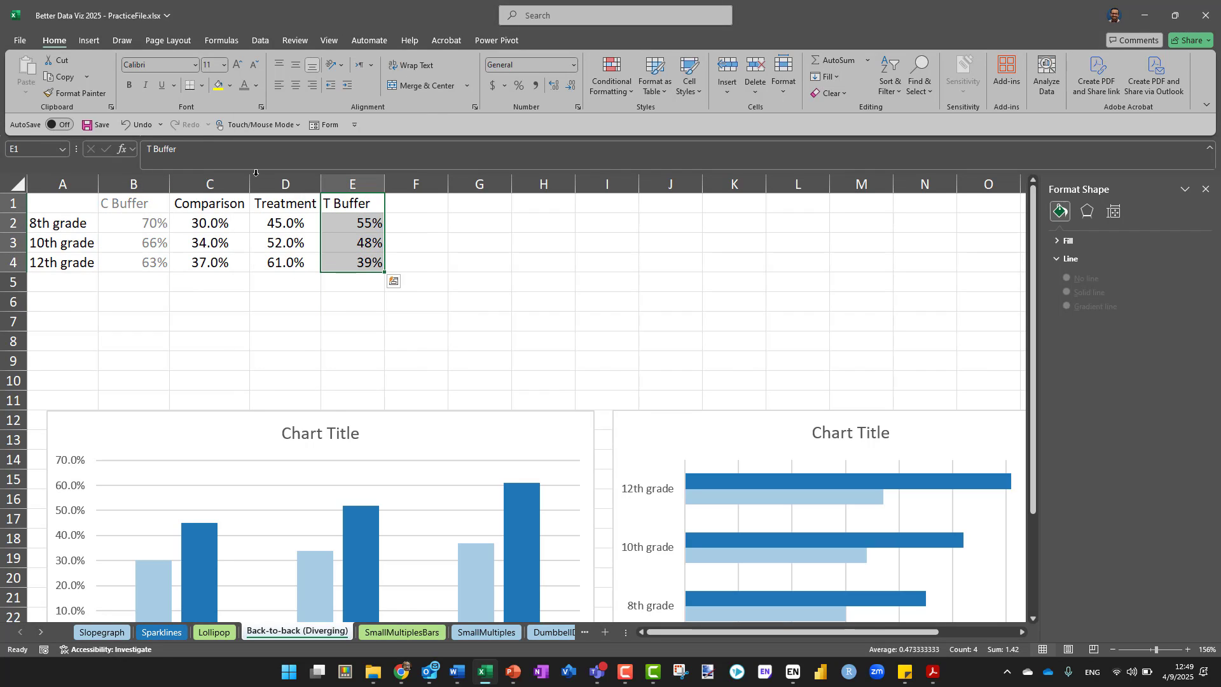
click(243, 86)
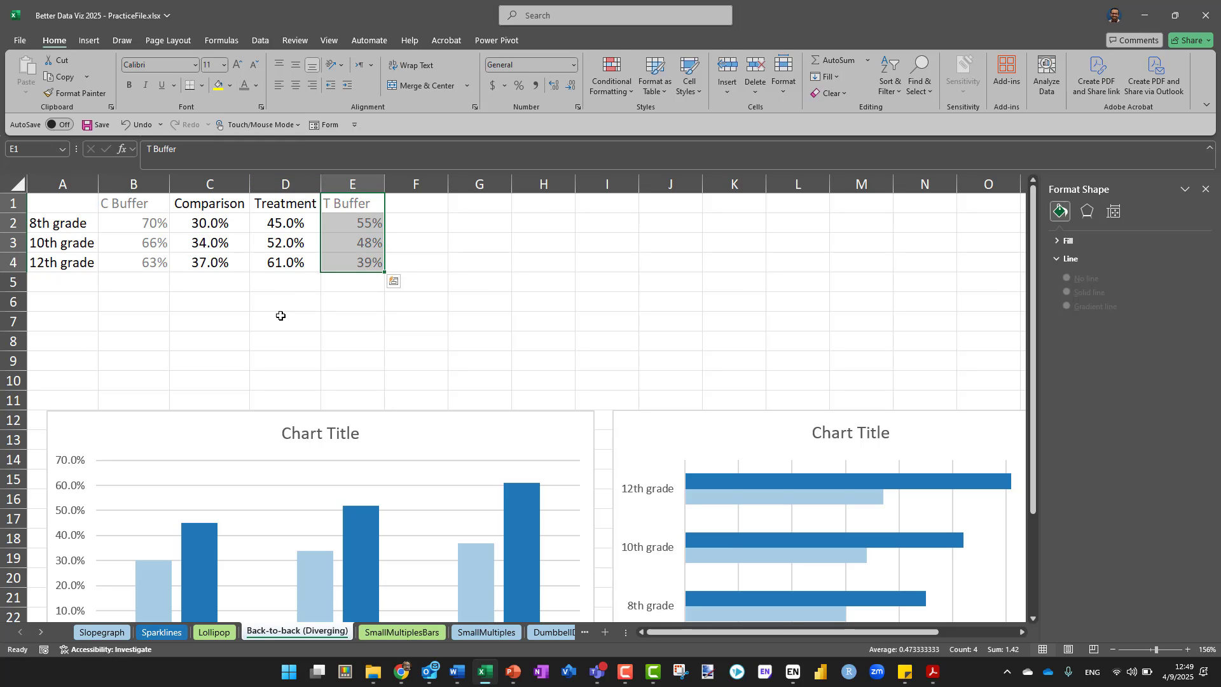
click(243, 328)
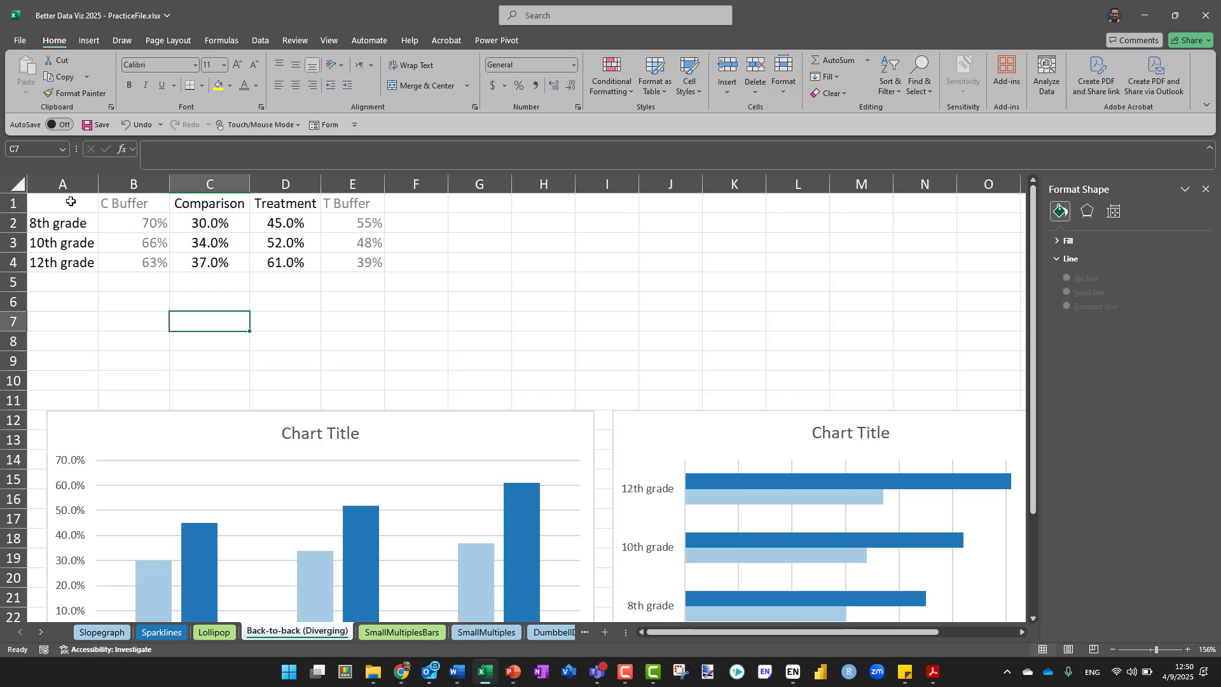
Insert a 2-D 100% stacked bar chart from the data in A1:E4
drag(70, 203, 334, 258)
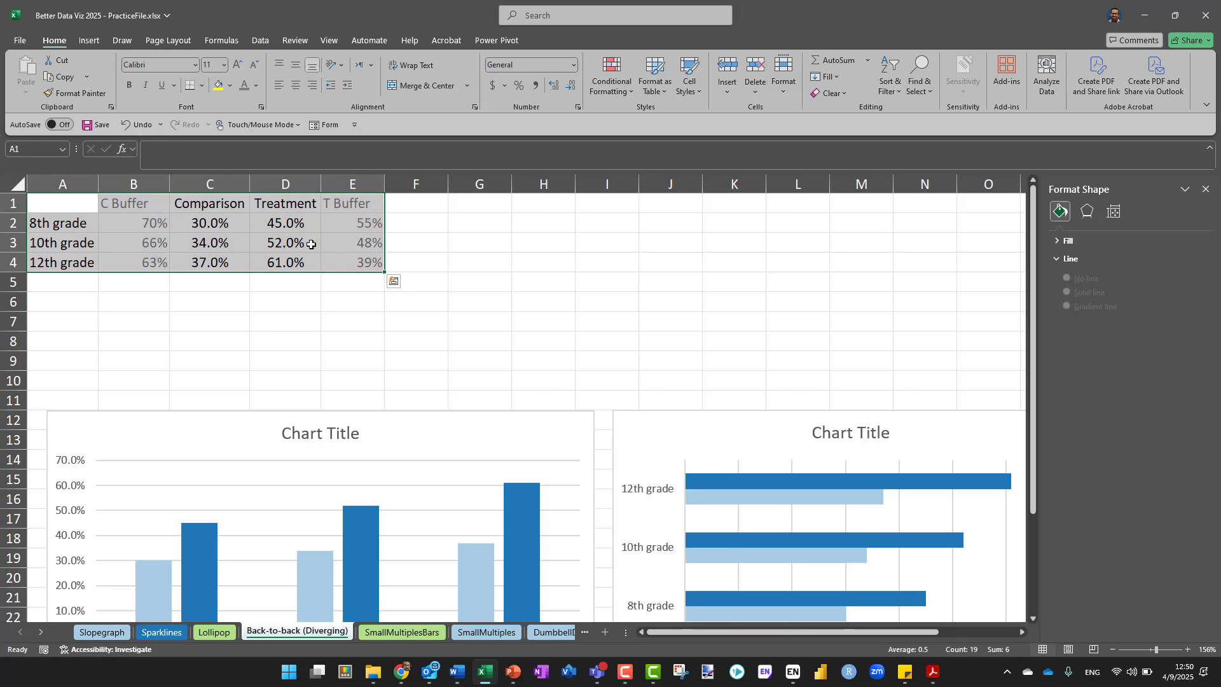
click(96, 40)
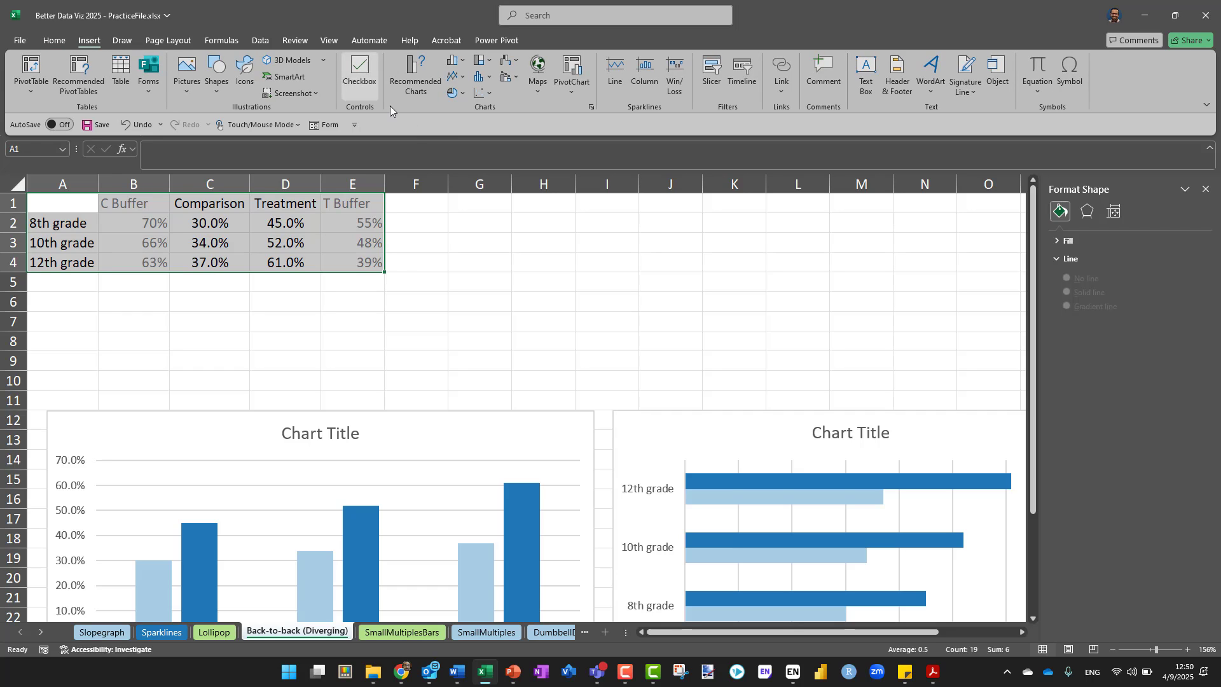
click(453, 60)
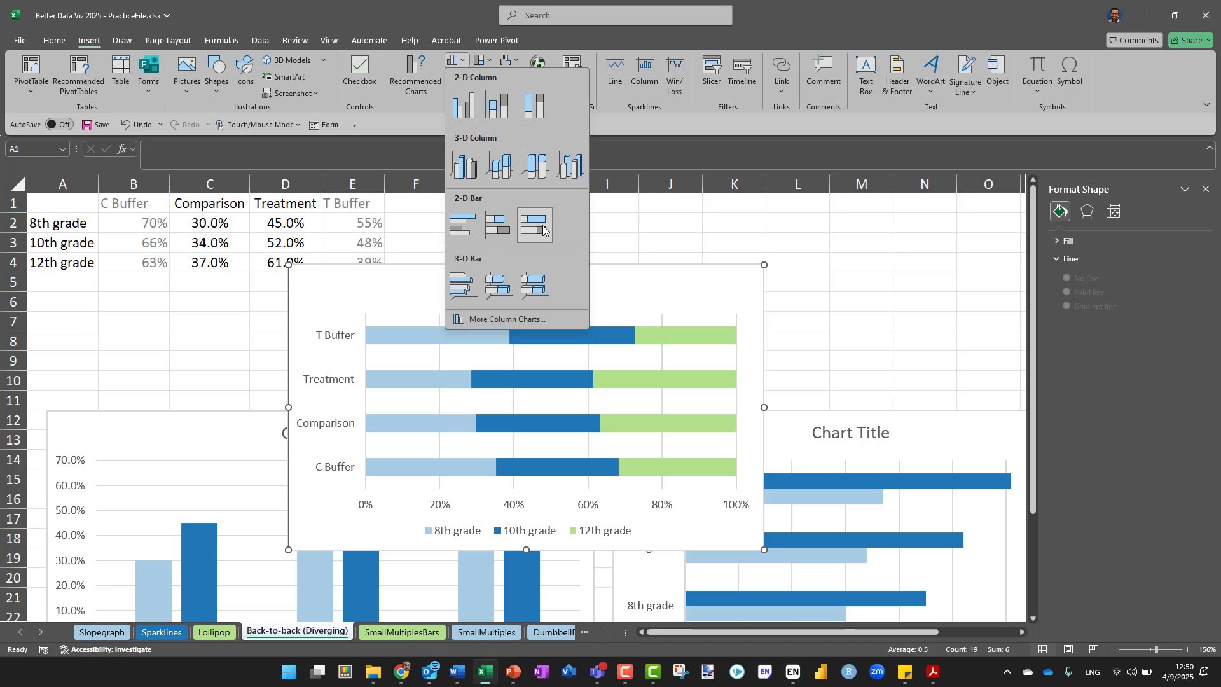
click(542, 230)
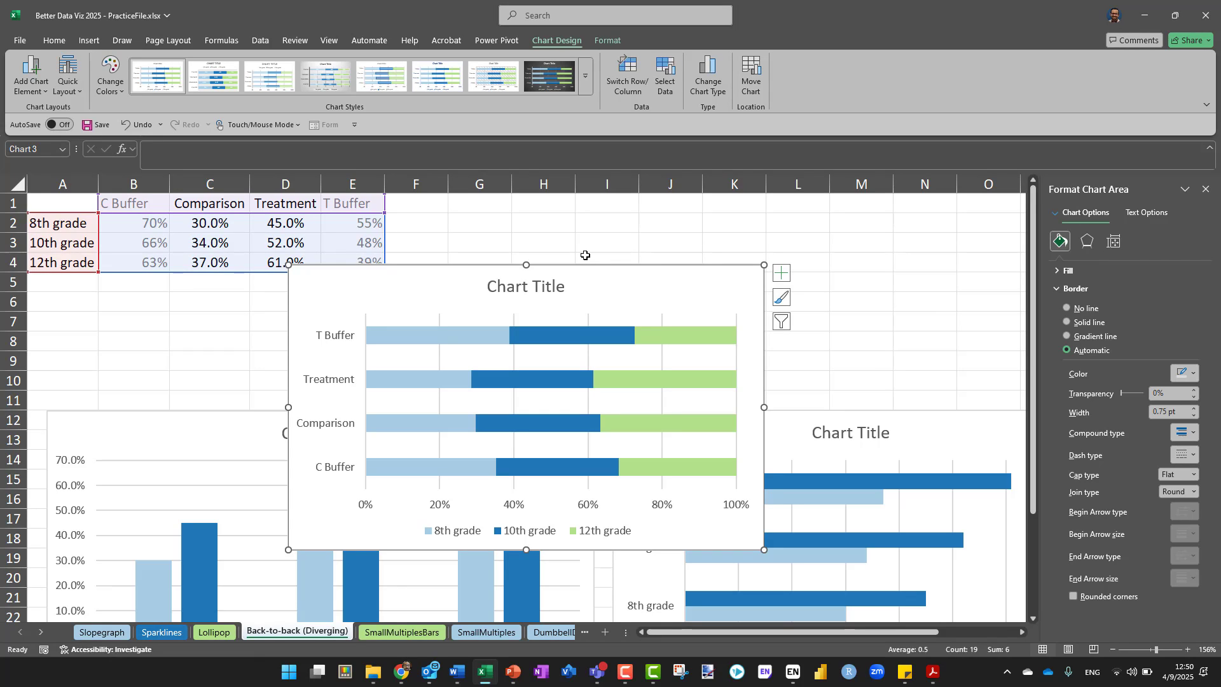
Switch the new chart's rows and columns so the grades form the categories, and move the chart clear of the data table
drag(584, 265, 727, 183)
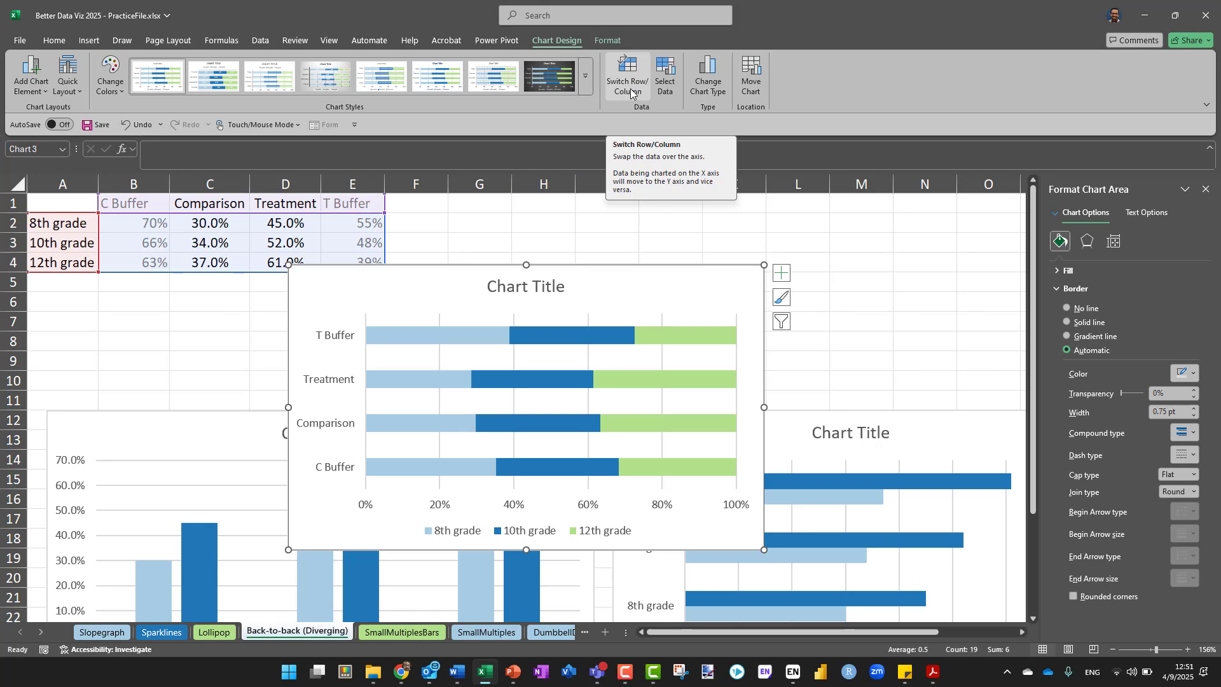
key(ctrl)
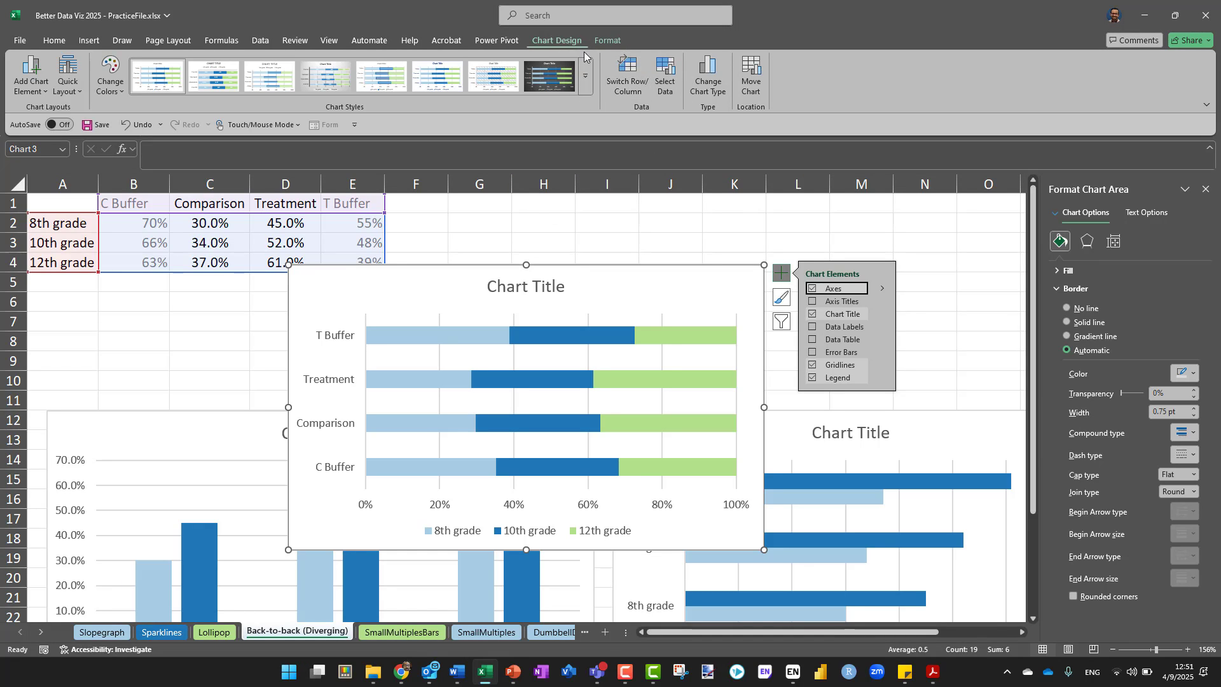
key(ctrl)
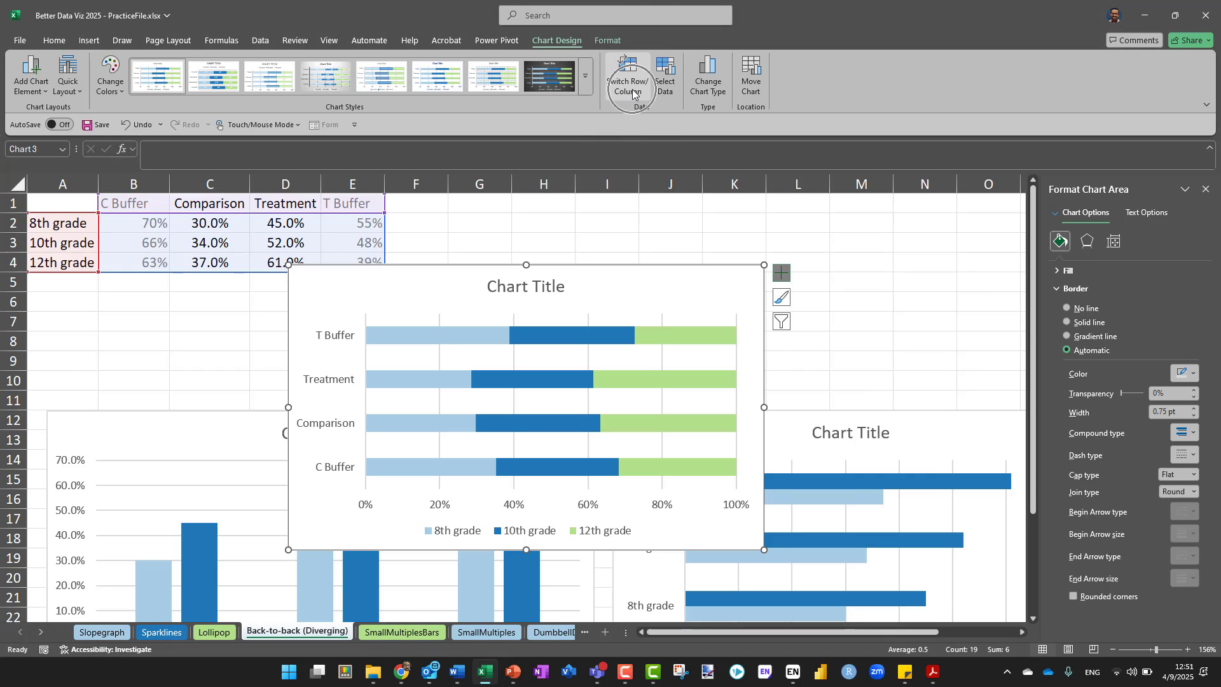
click(632, 93)
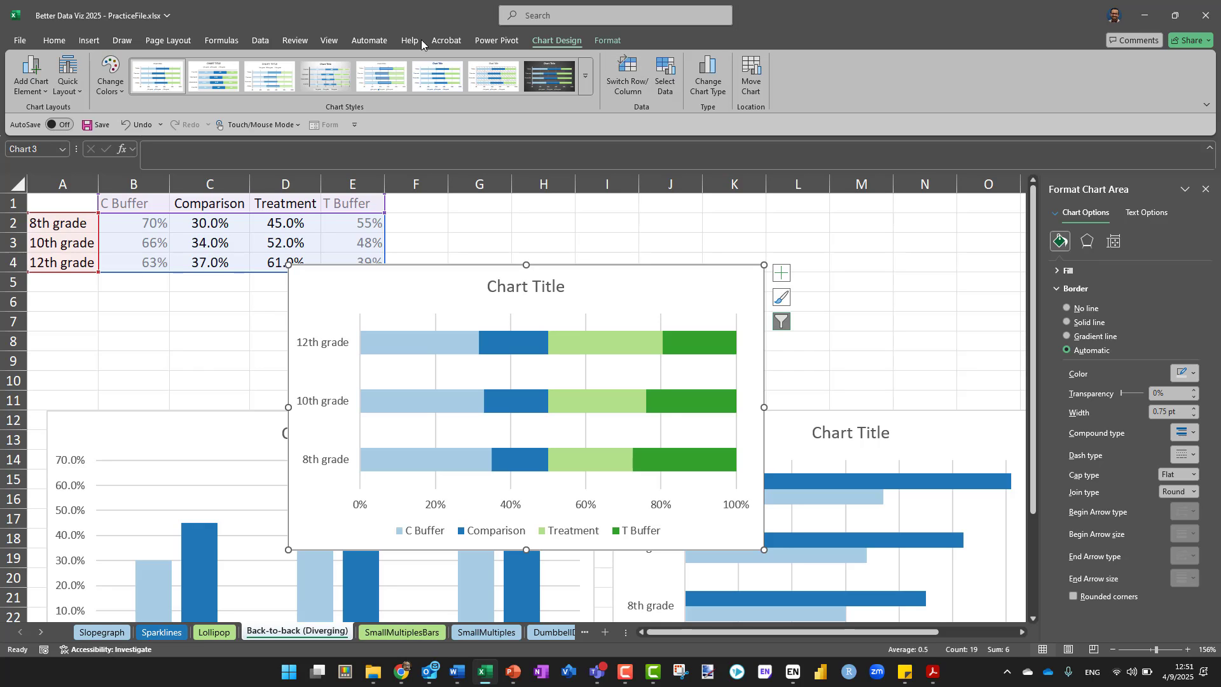
drag(462, 270, 600, 216)
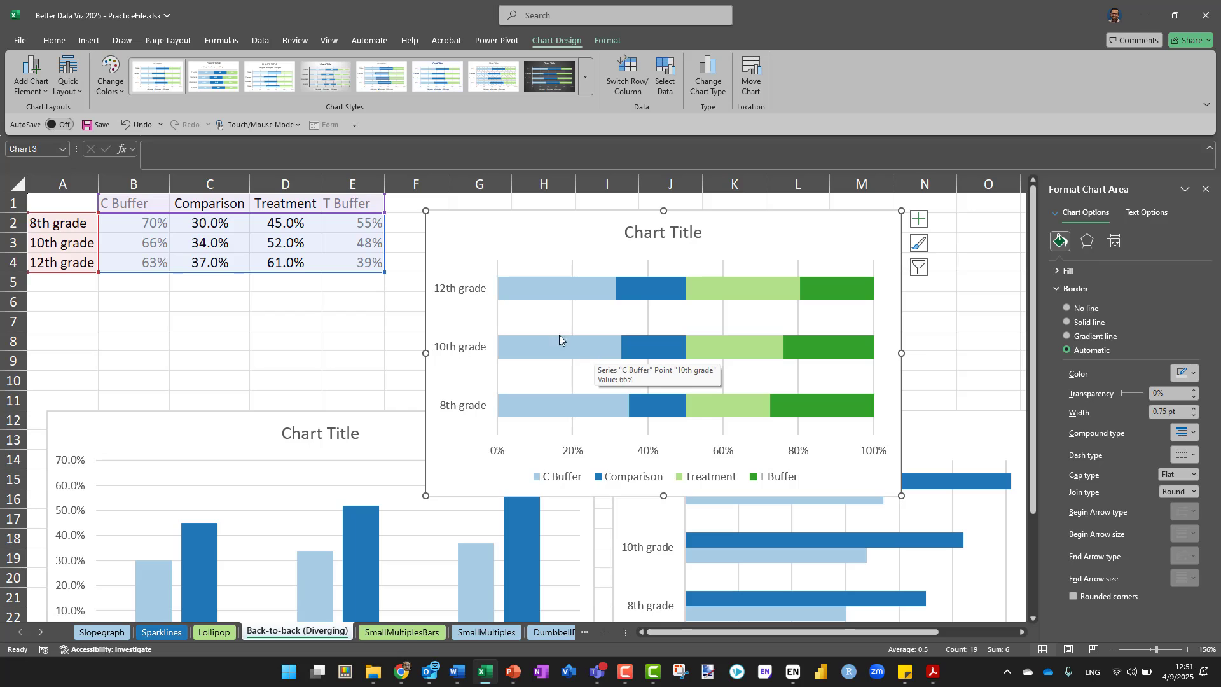
Try to hide the C Buffer bars by giving the series a white border
click(533, 285)
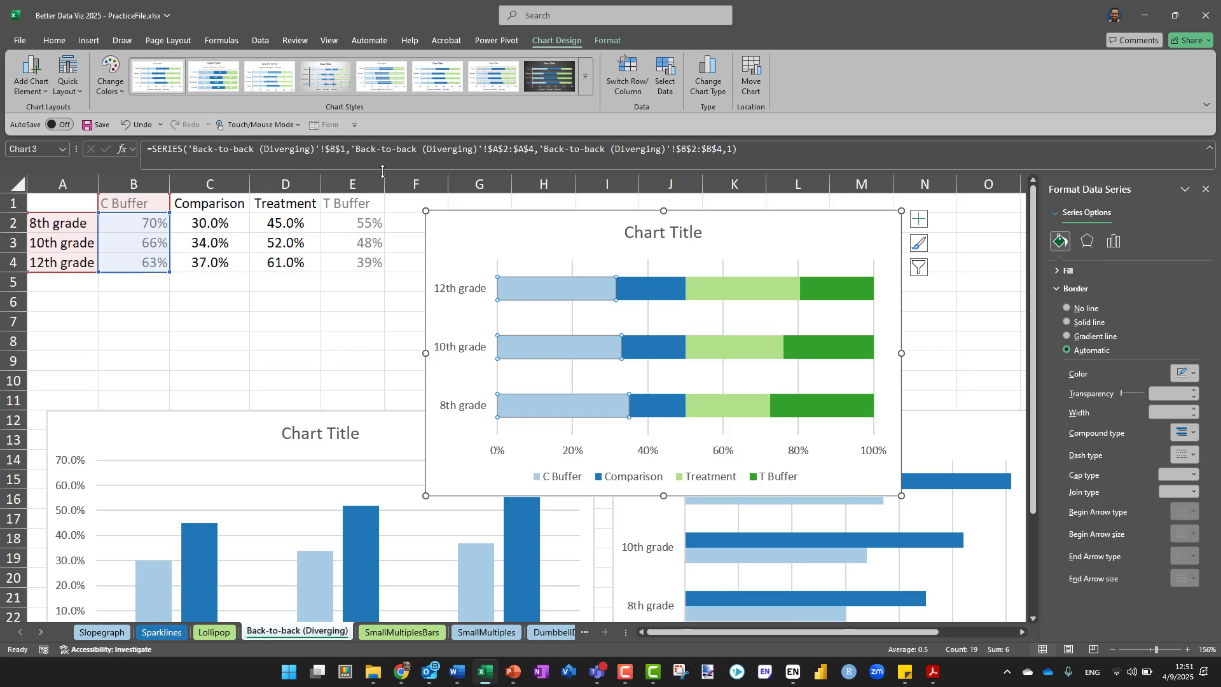
click(1193, 374)
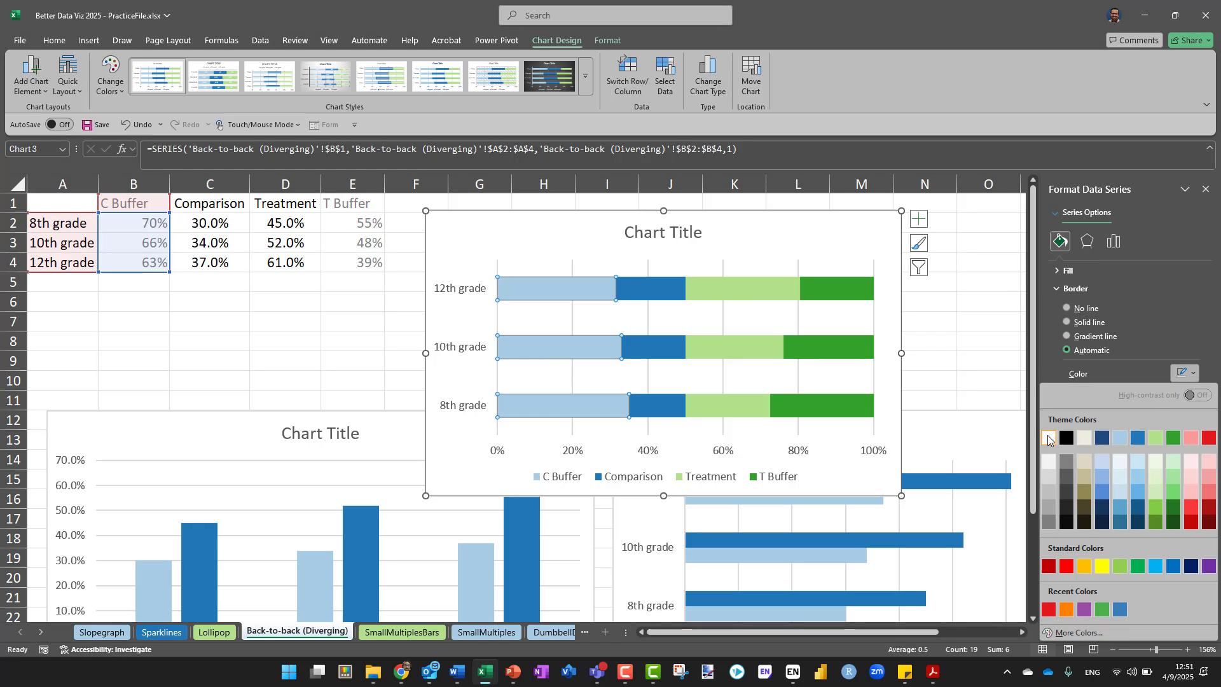
click(1048, 432)
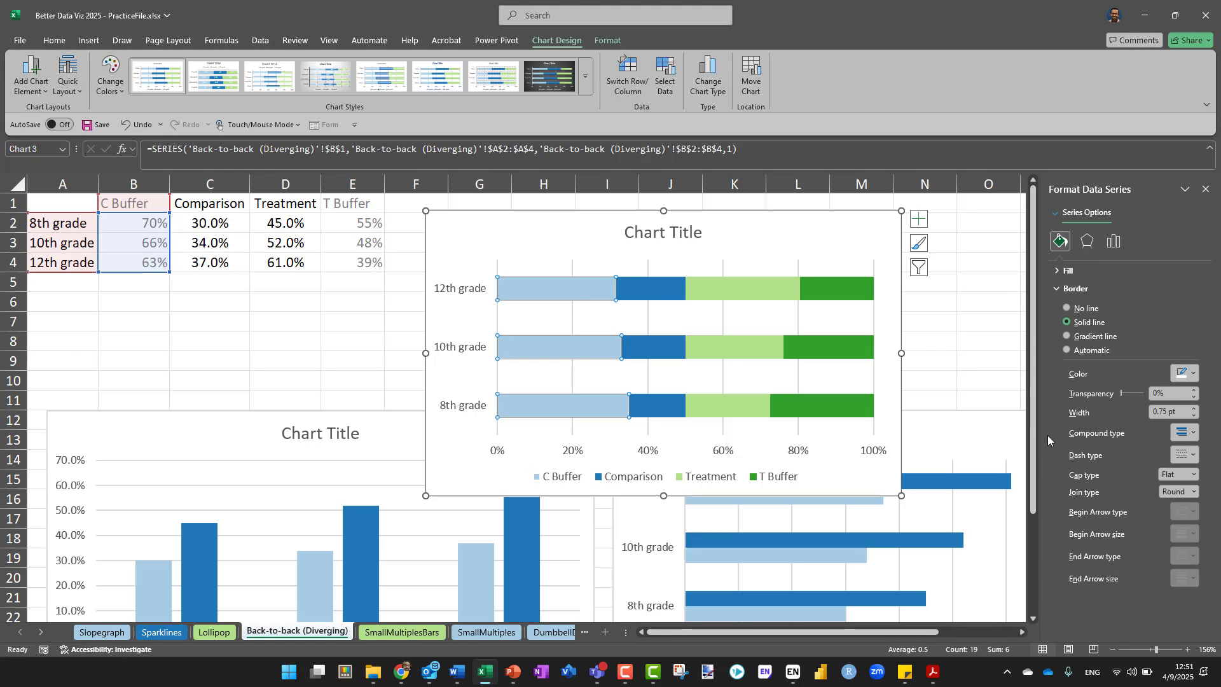
click(1061, 270)
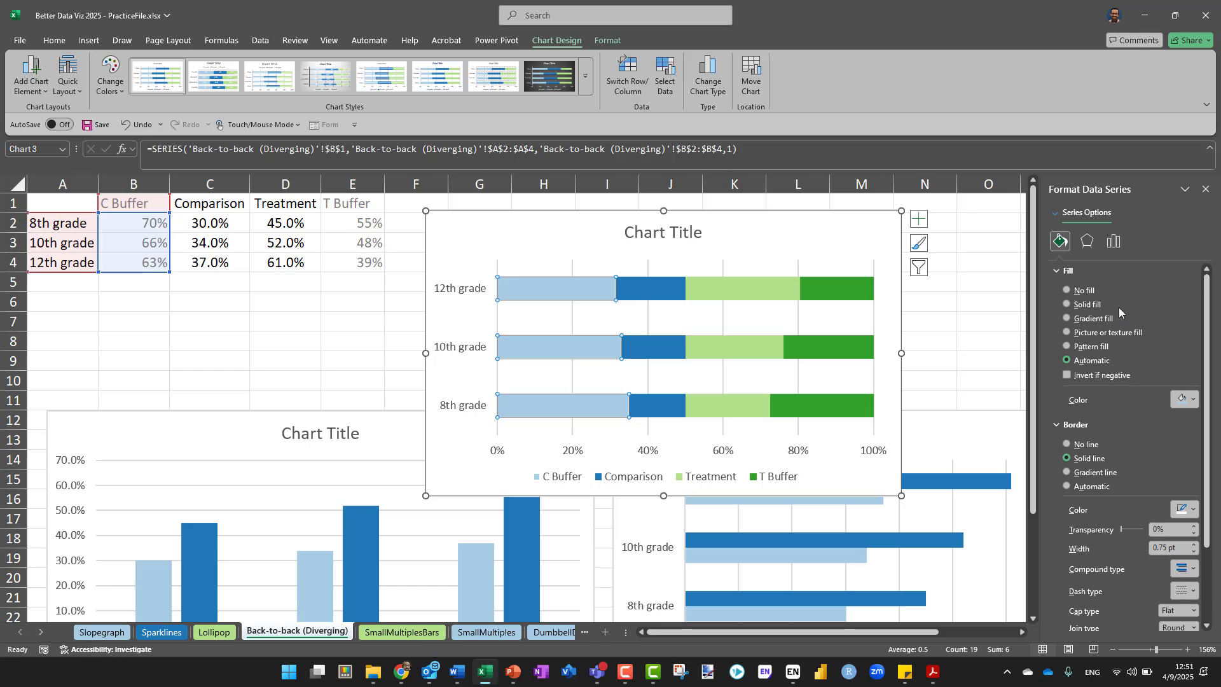
click(952, 328)
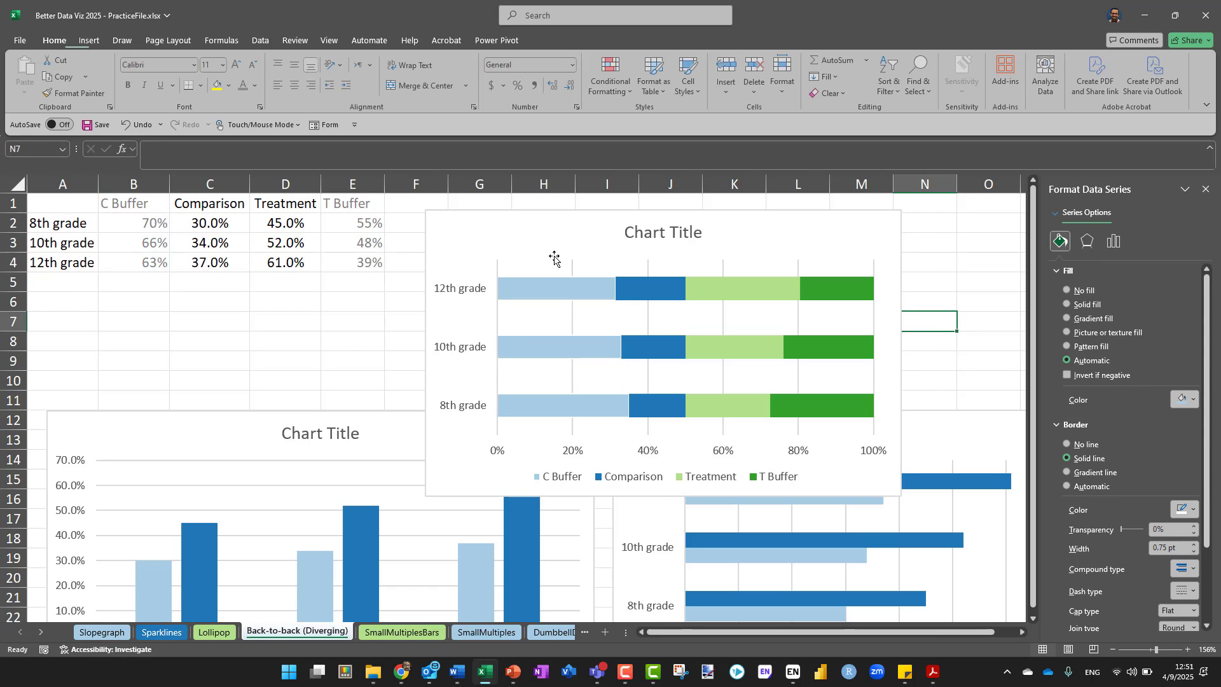
click(530, 285)
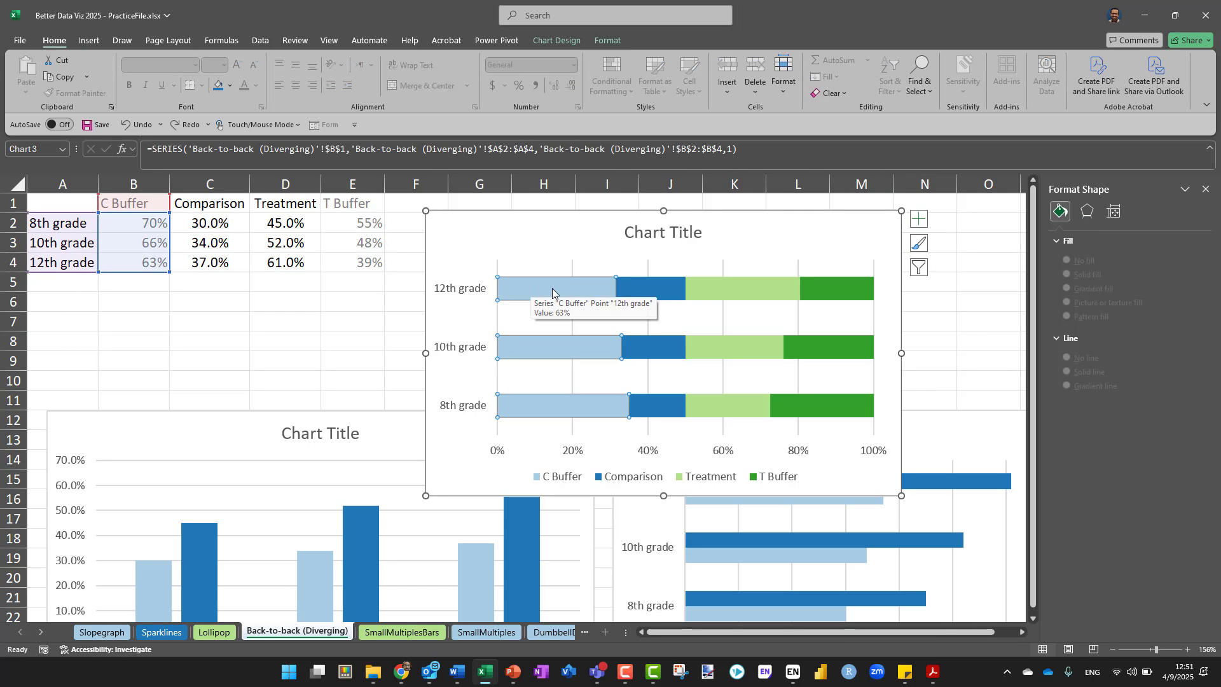
click(552, 288)
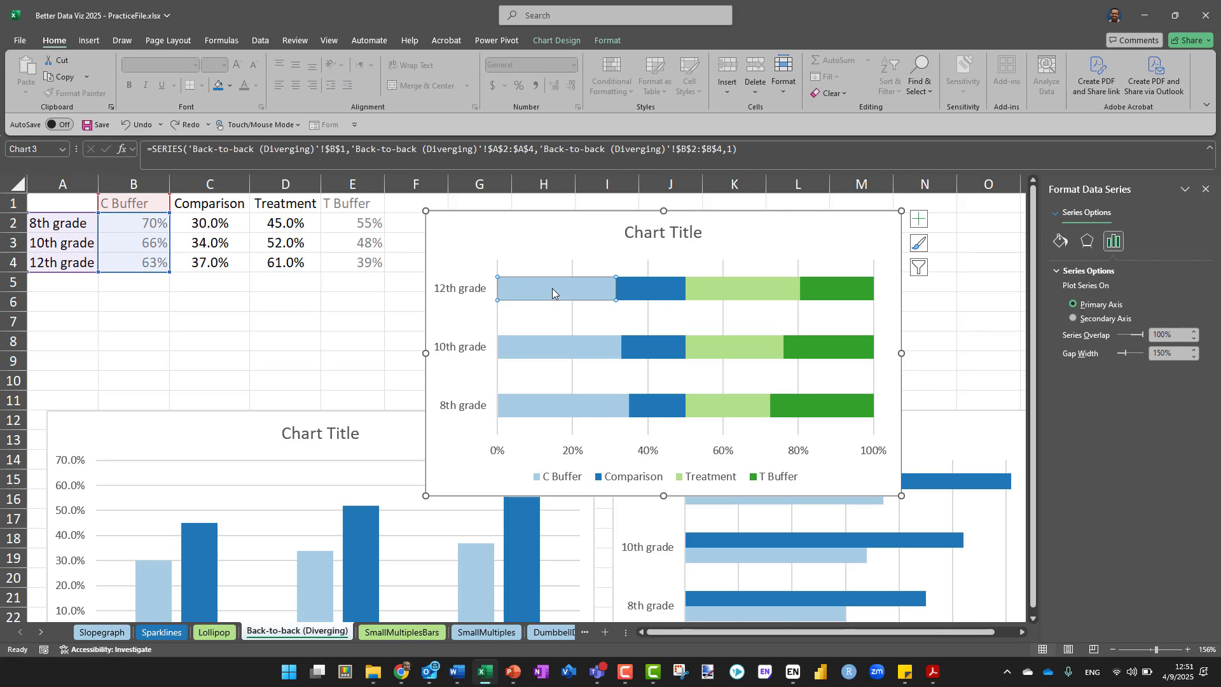
click(922, 334)
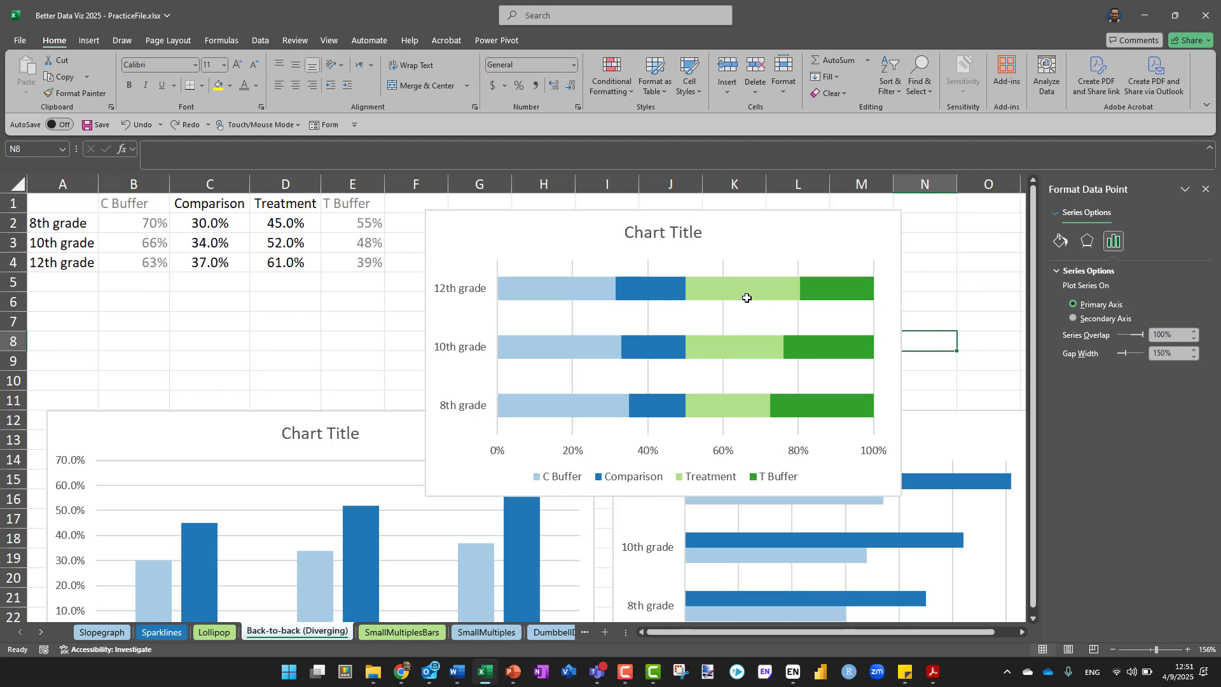
Fill the C Buffer series bars with solid white
click(551, 292)
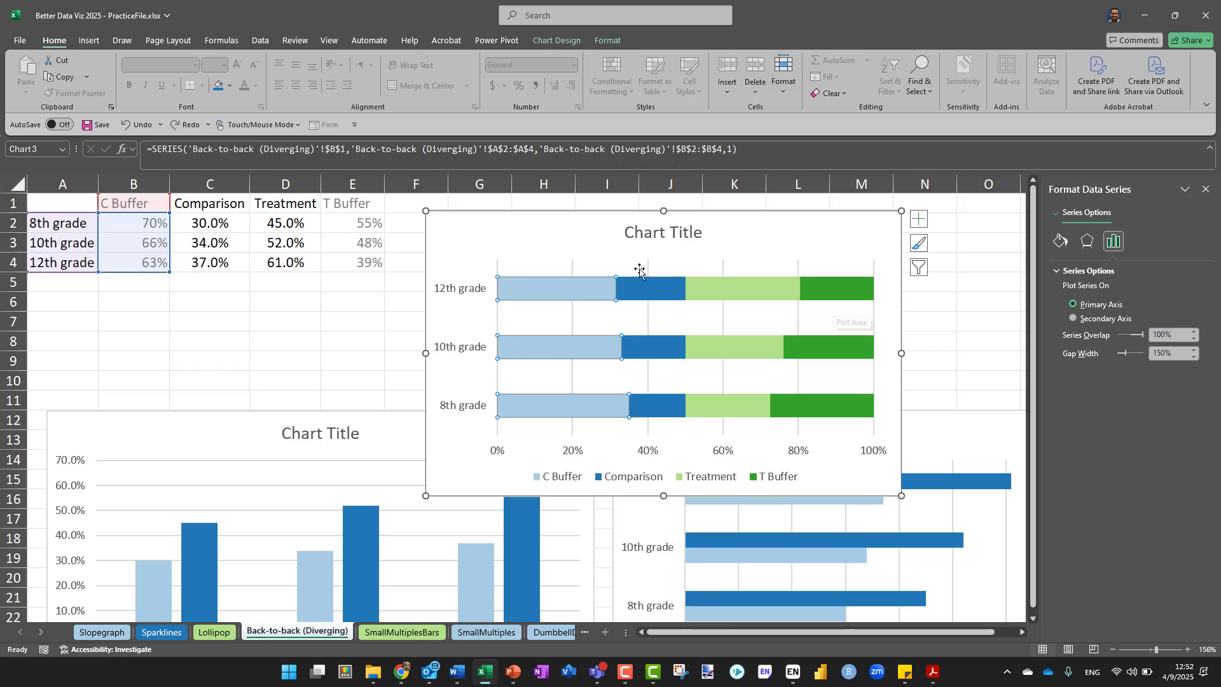
right_click(562, 302)
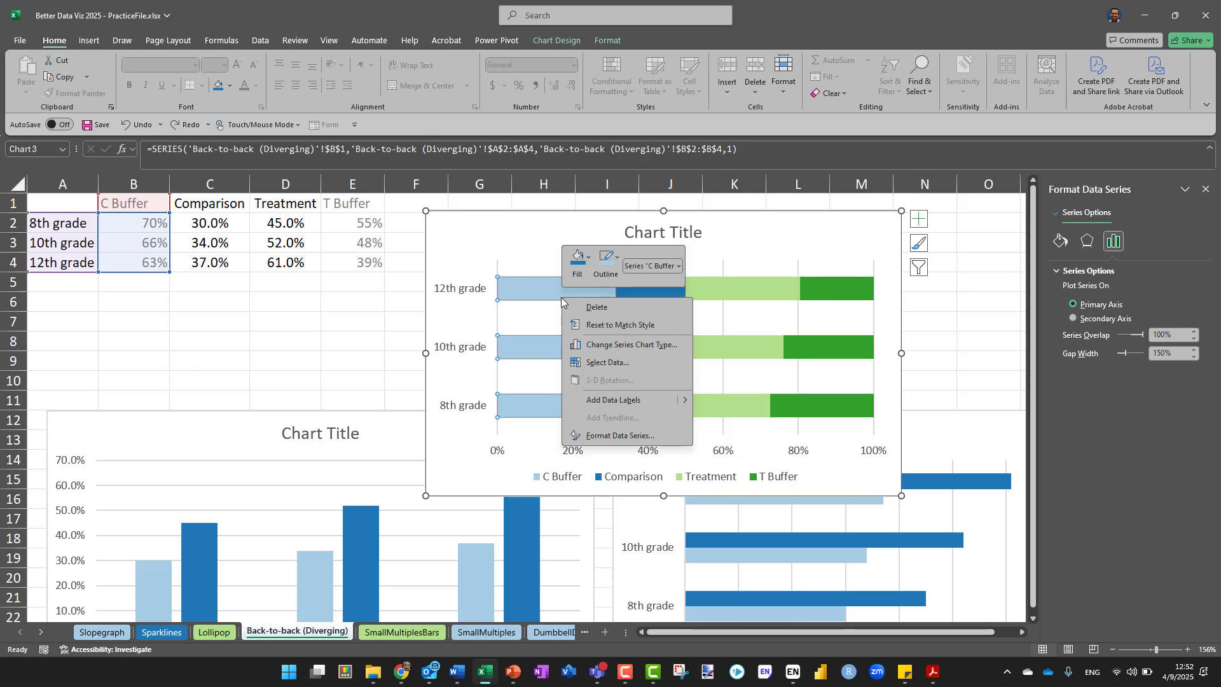
click(620, 436)
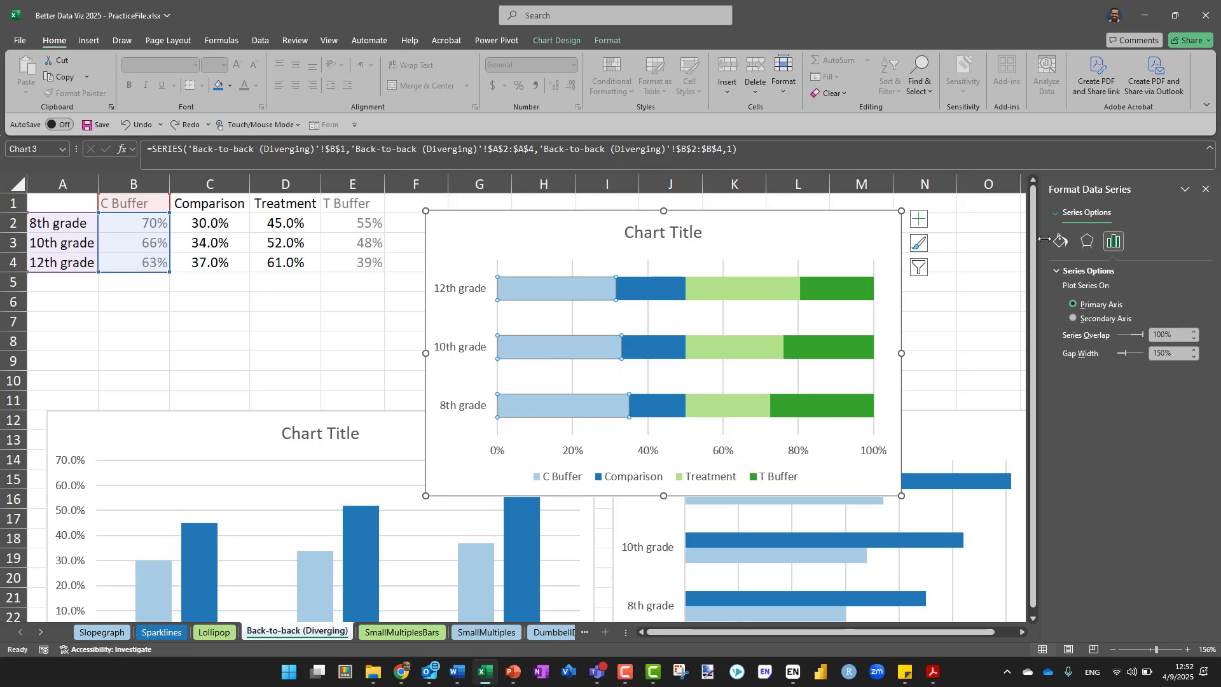
click(1065, 247)
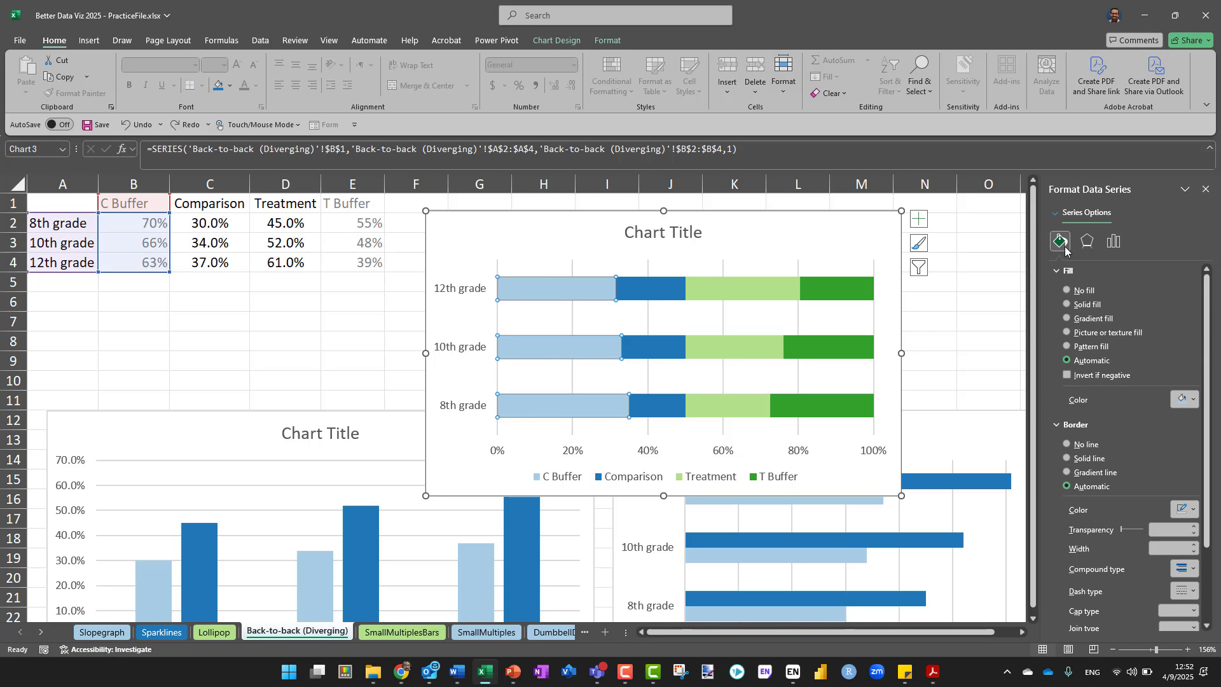
click(1186, 399)
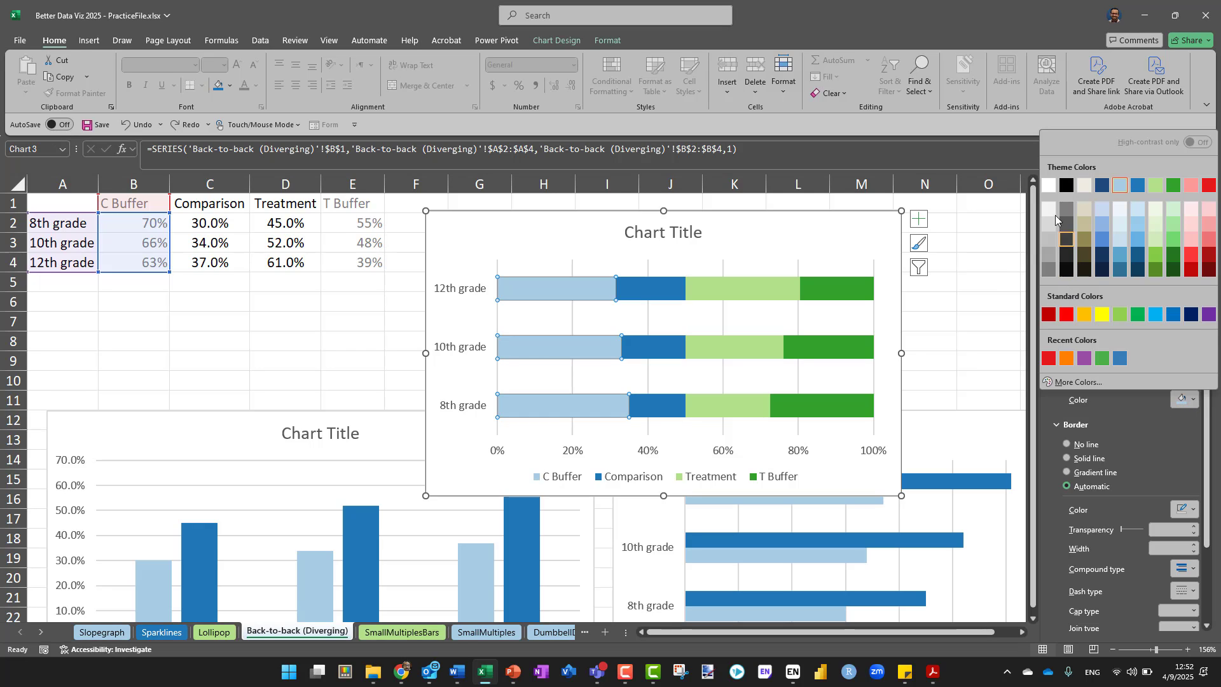
click(1050, 185)
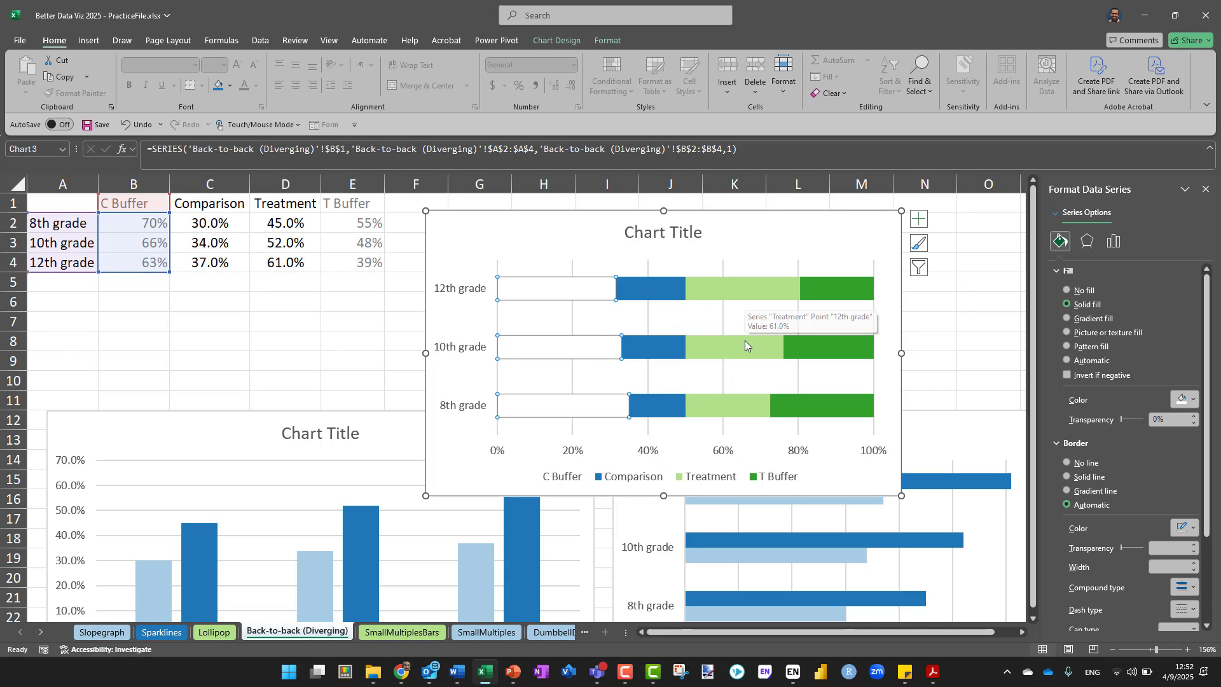
Fill the T Buffer series bars with solid white
click(842, 294)
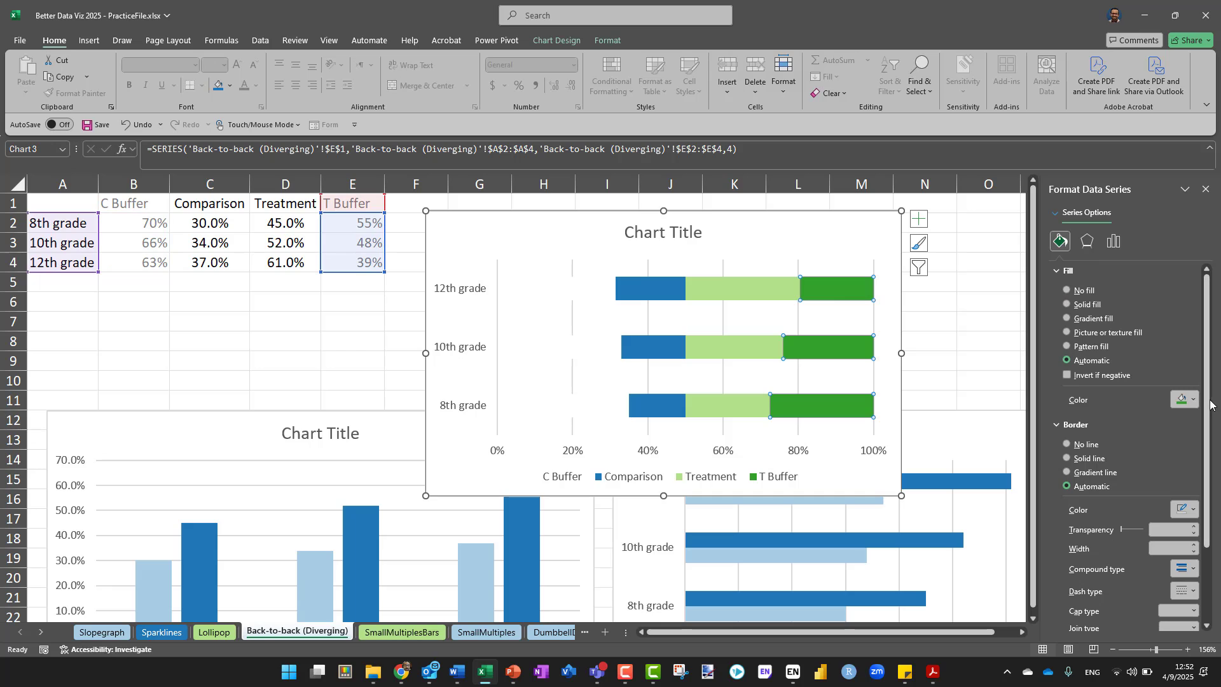
click(1188, 401)
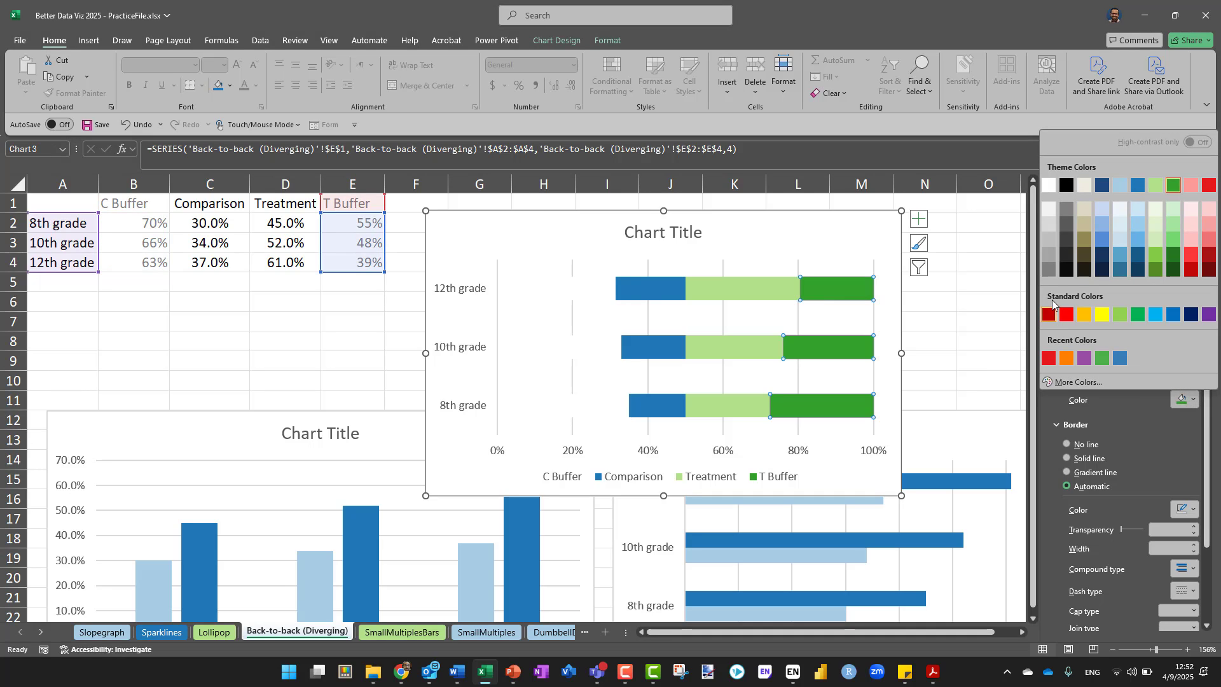
click(1048, 185)
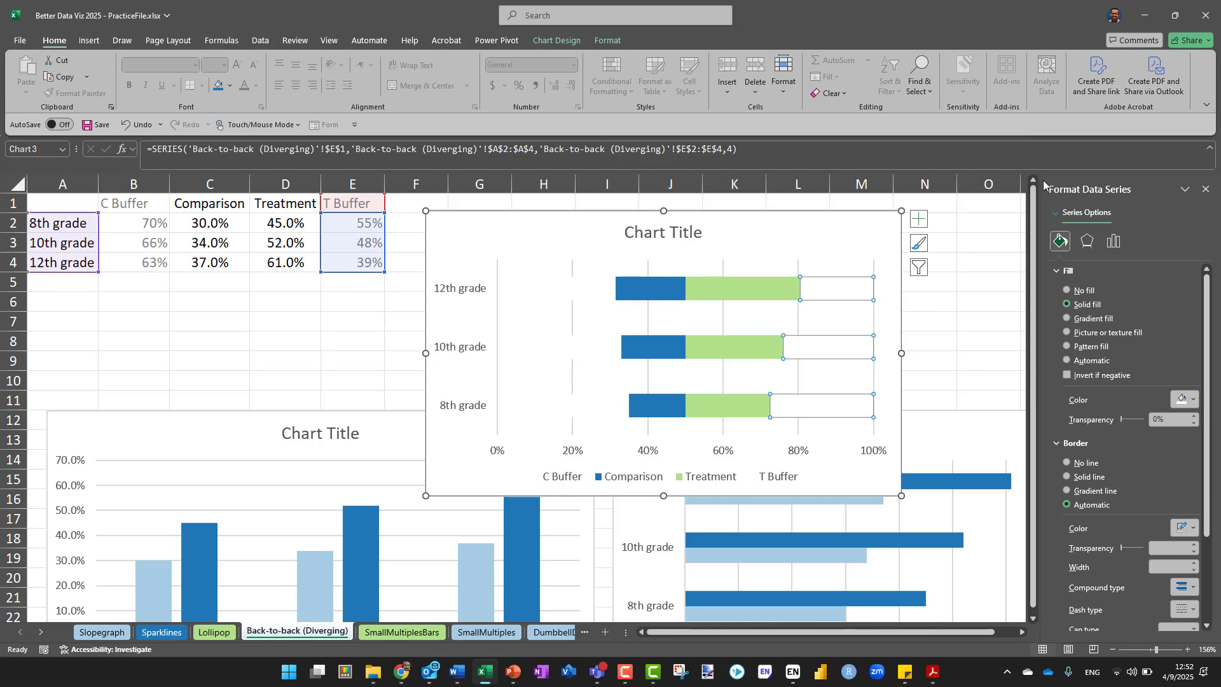
click(961, 304)
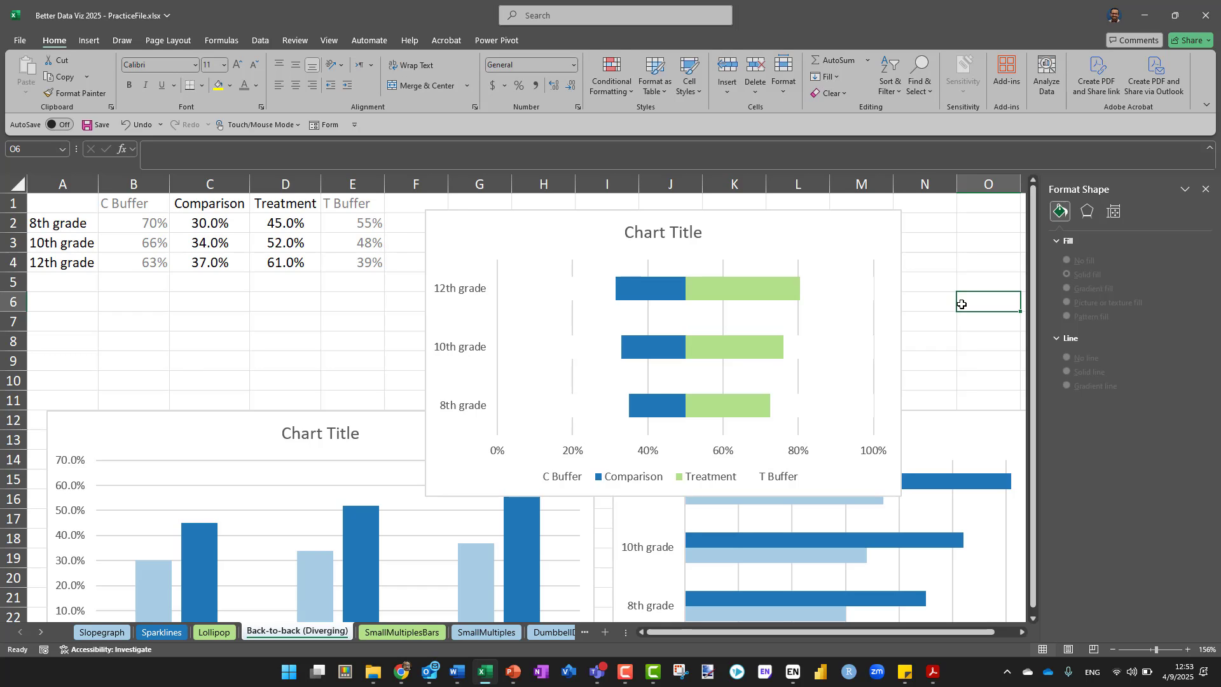
Delete the vertical gridlines from the stacked bar chart
click(874, 283)
click(875, 263)
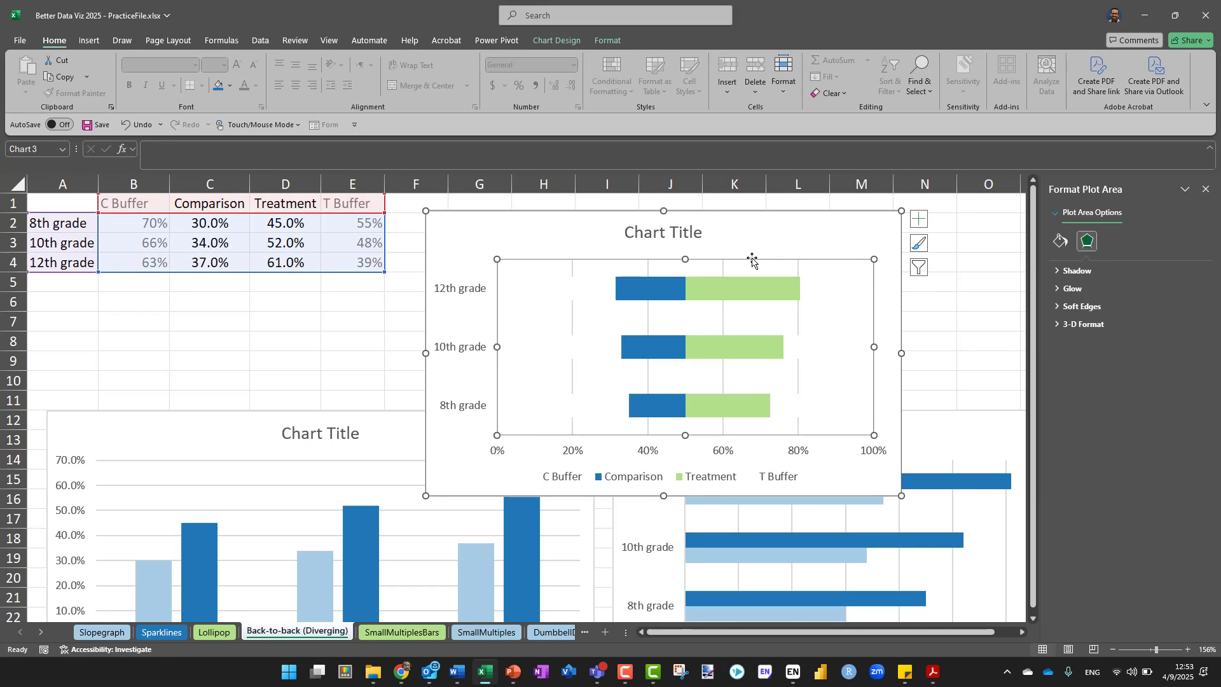
click(800, 274)
key(Delete)
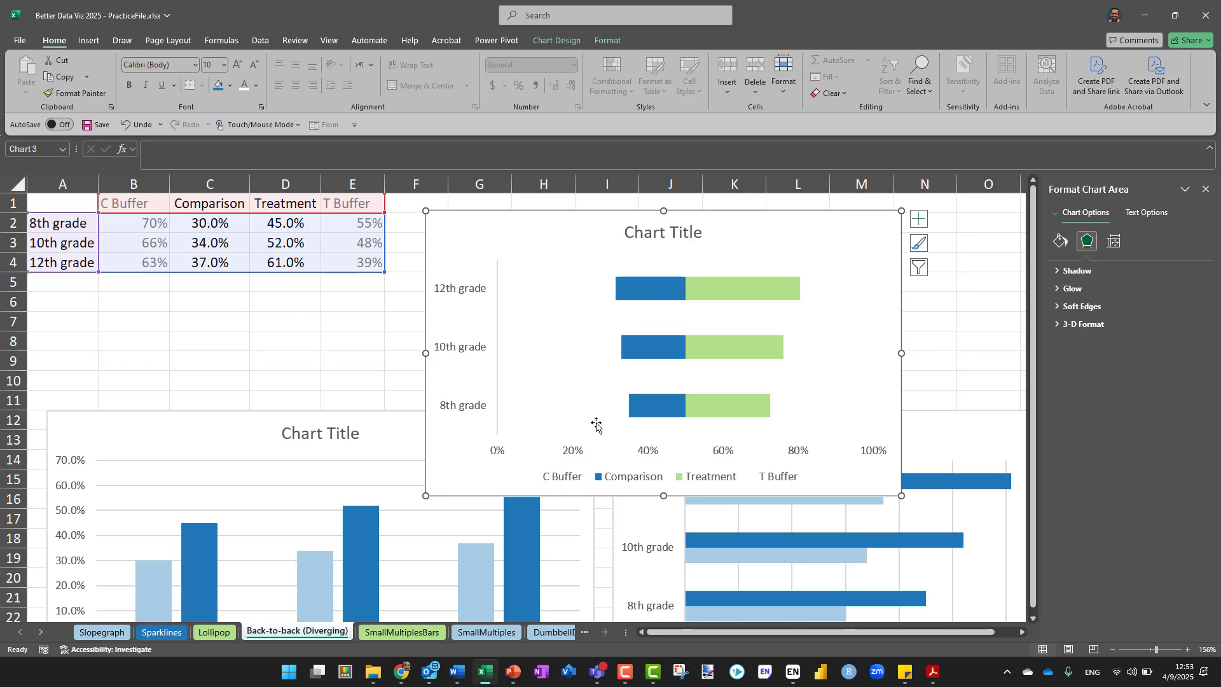
Set the minimum bound of the chart's horizontal percentage axis to 0.2
right_click(639, 454)
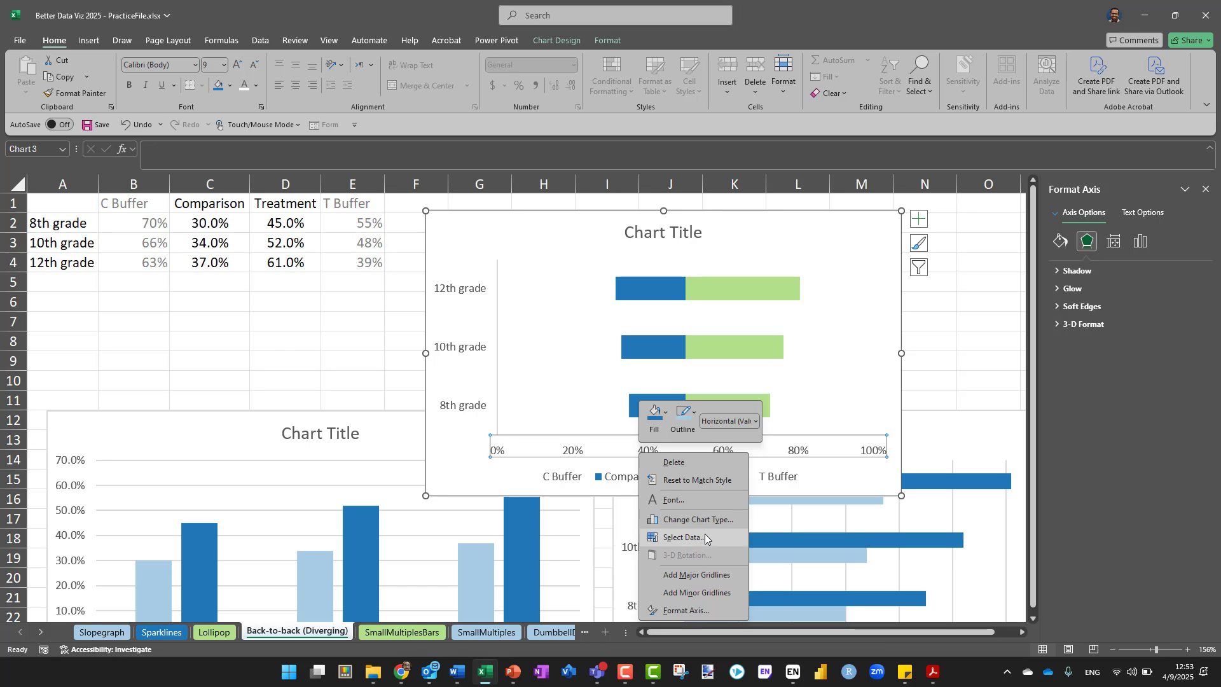
click(687, 610)
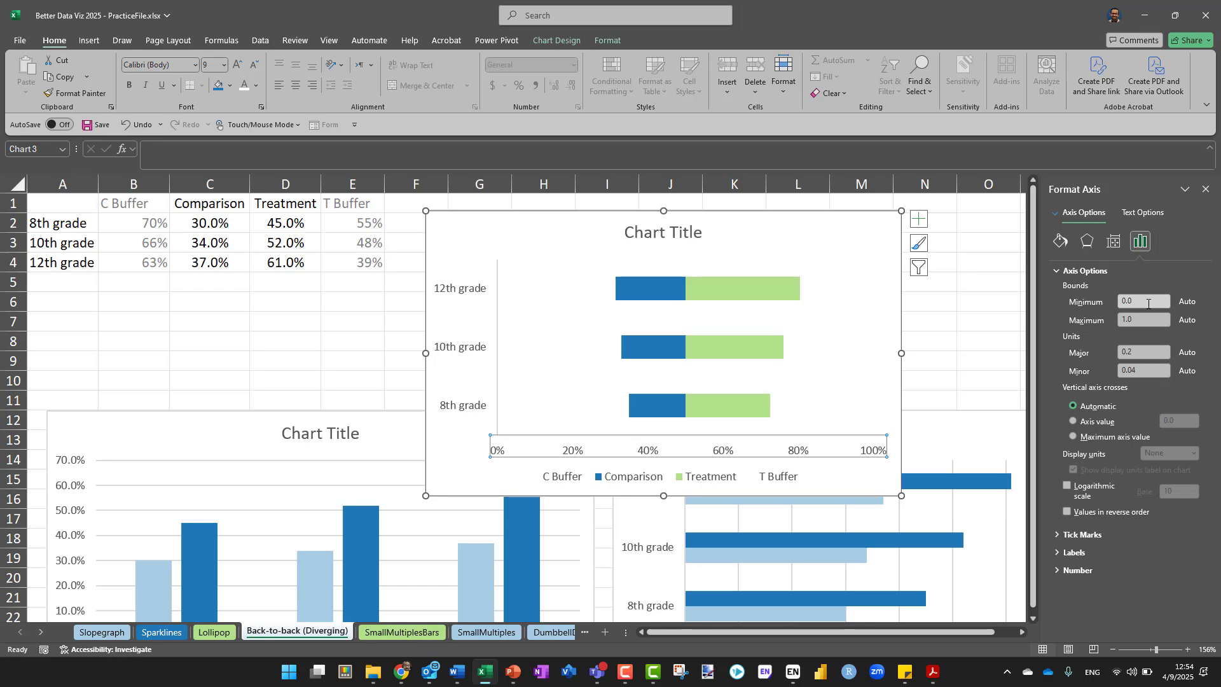
click(1121, 301)
text(0.2)
key(Return)
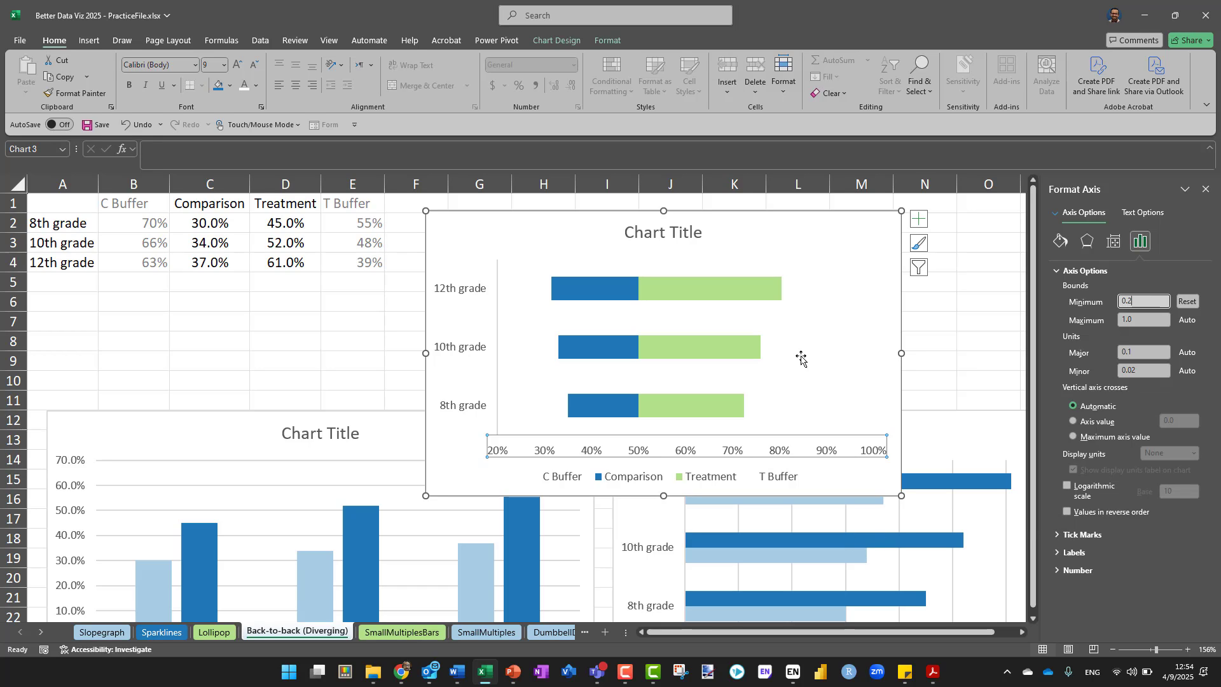
Set the maximum bound of the chart's horizontal percentage axis to 0.85 and delete that axis from the chart
click(1121, 321)
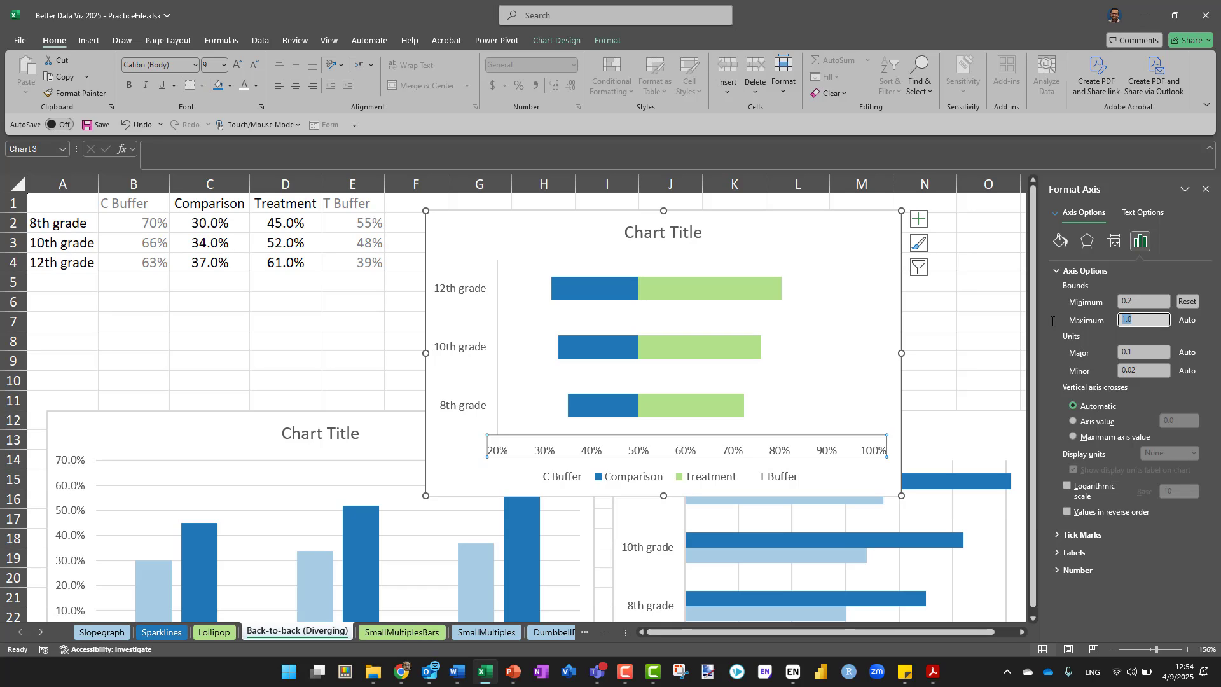
text(0.85)
key(Return)
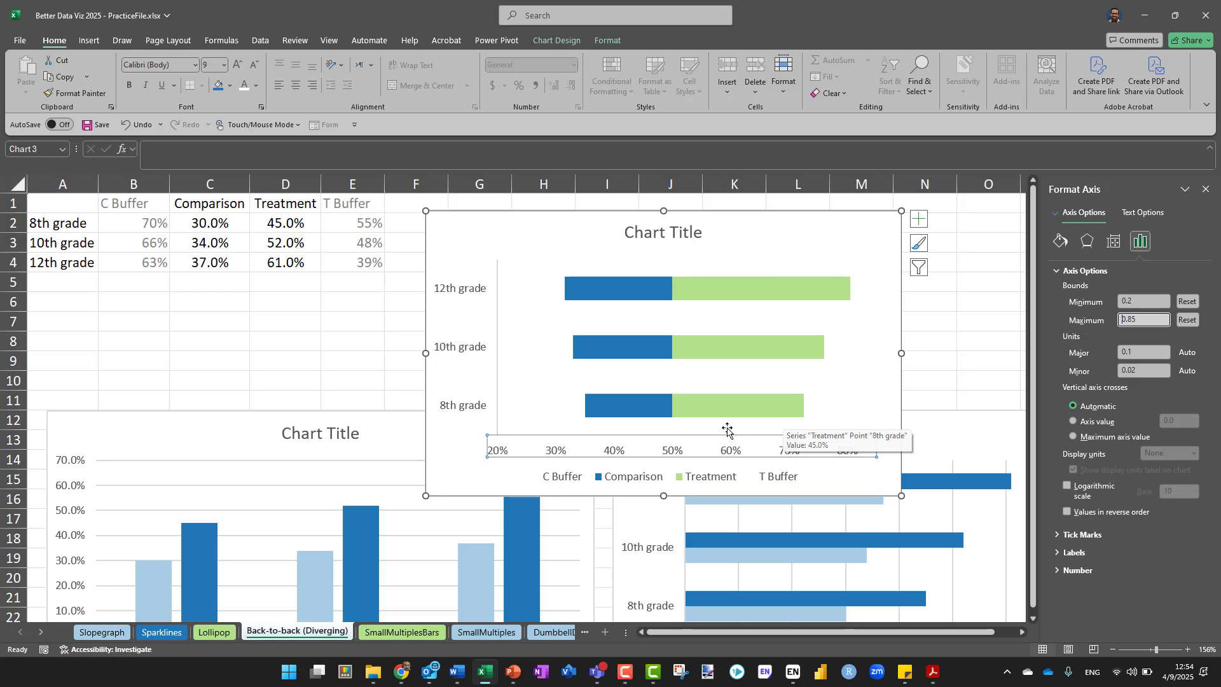
click(666, 437)
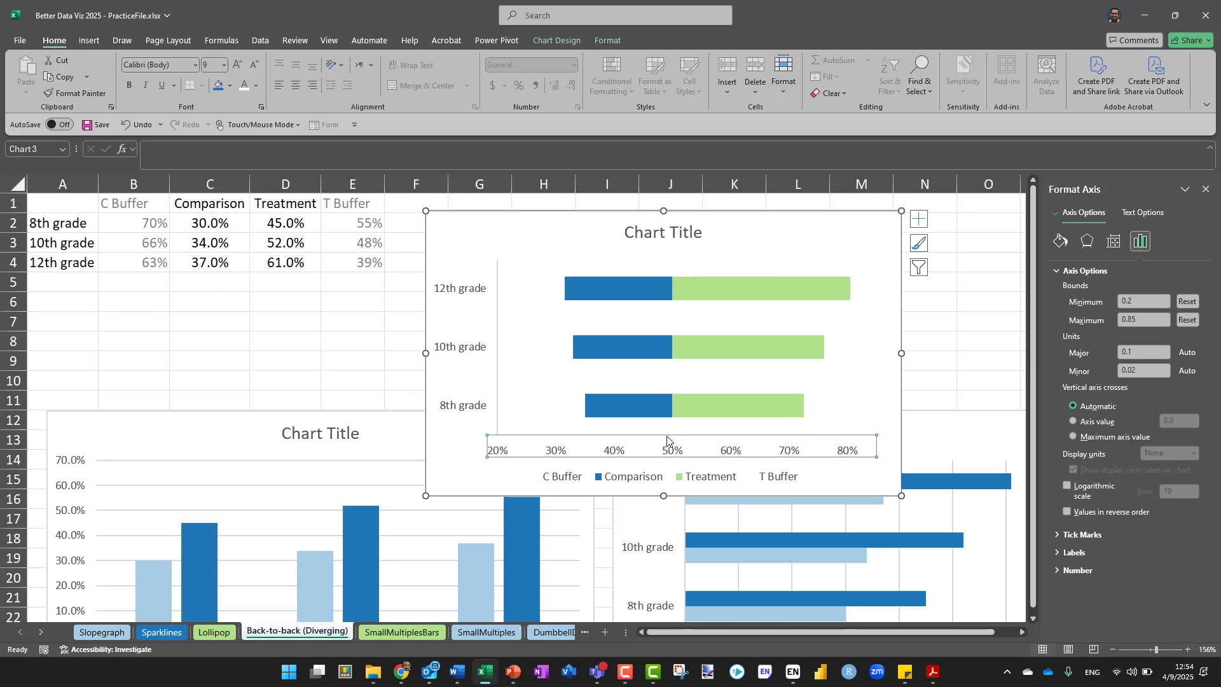
key(Delete)
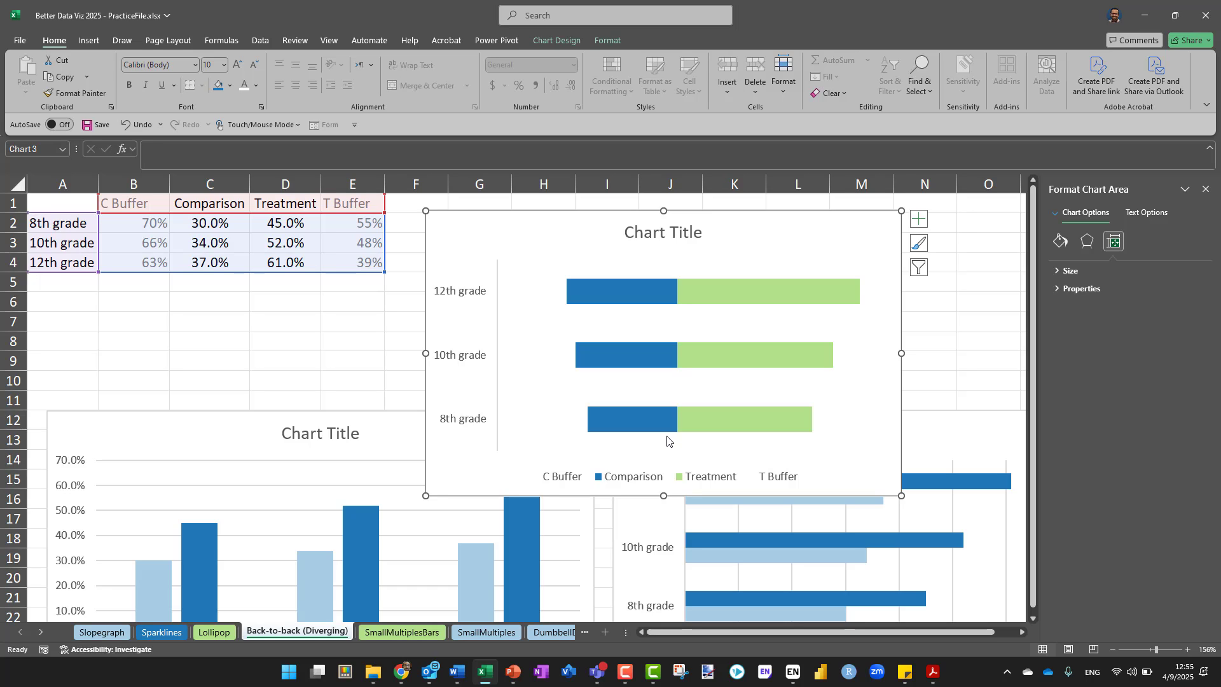
Put the categories of the vertical grade axis in reverse order
right_click(469, 295)
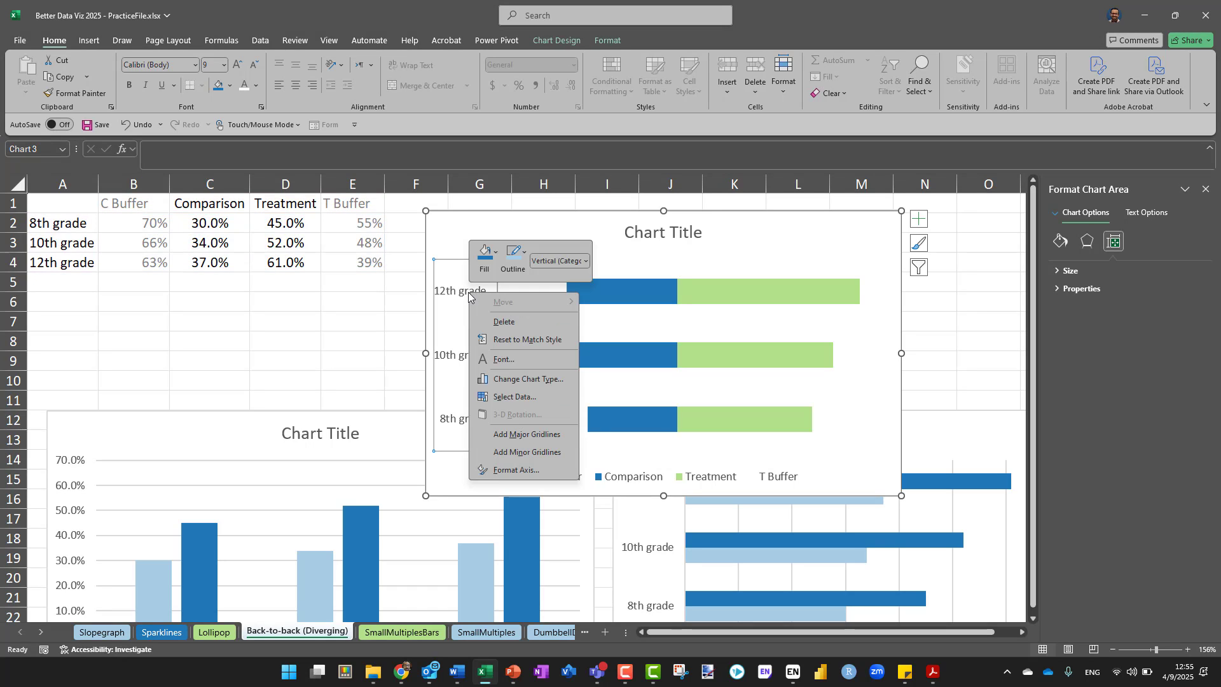
click(512, 470)
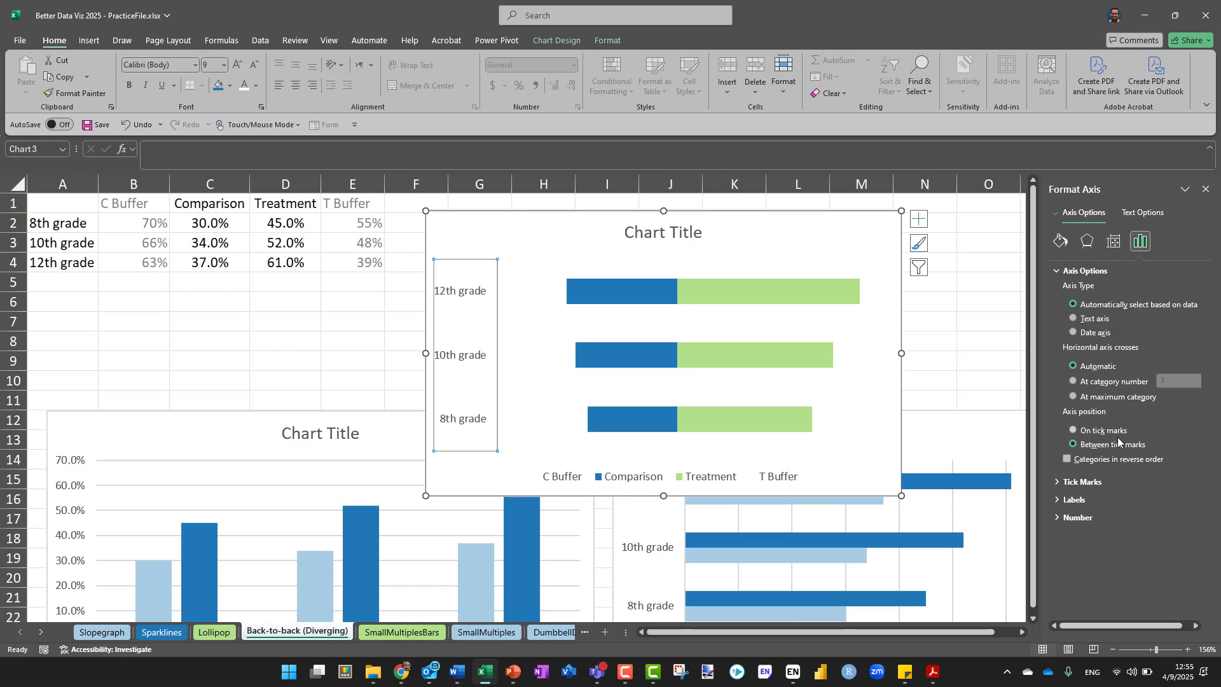
click(1100, 461)
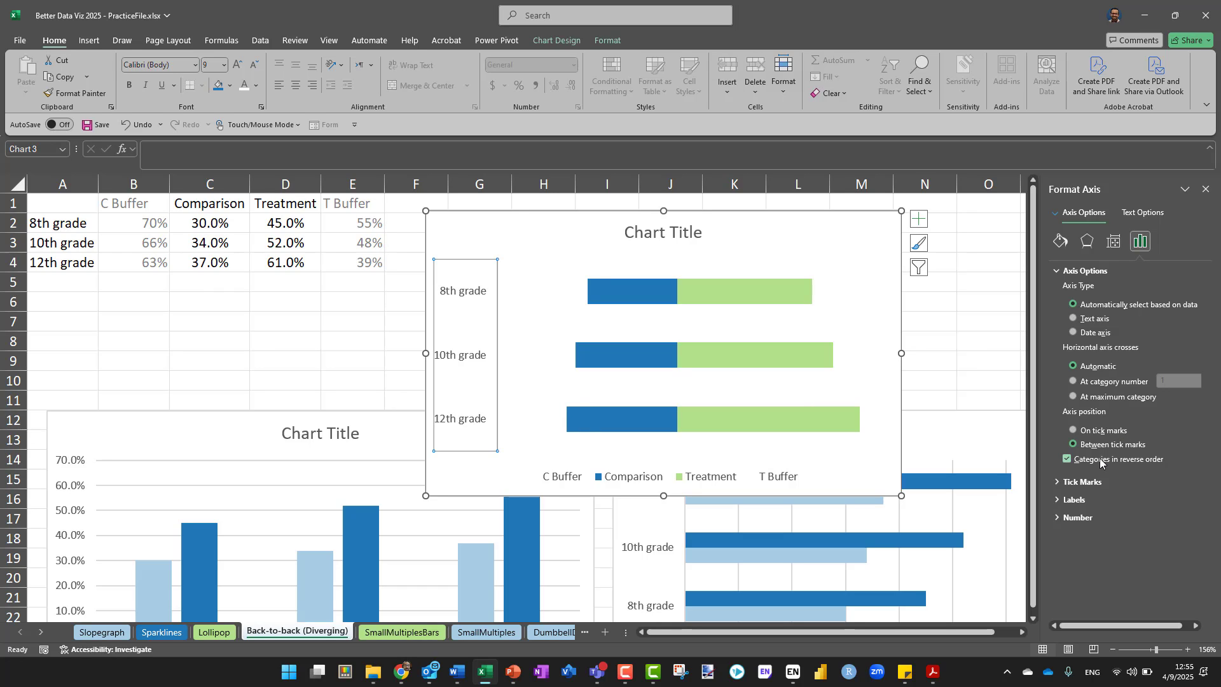
key(ctrl)
key(ctrl)
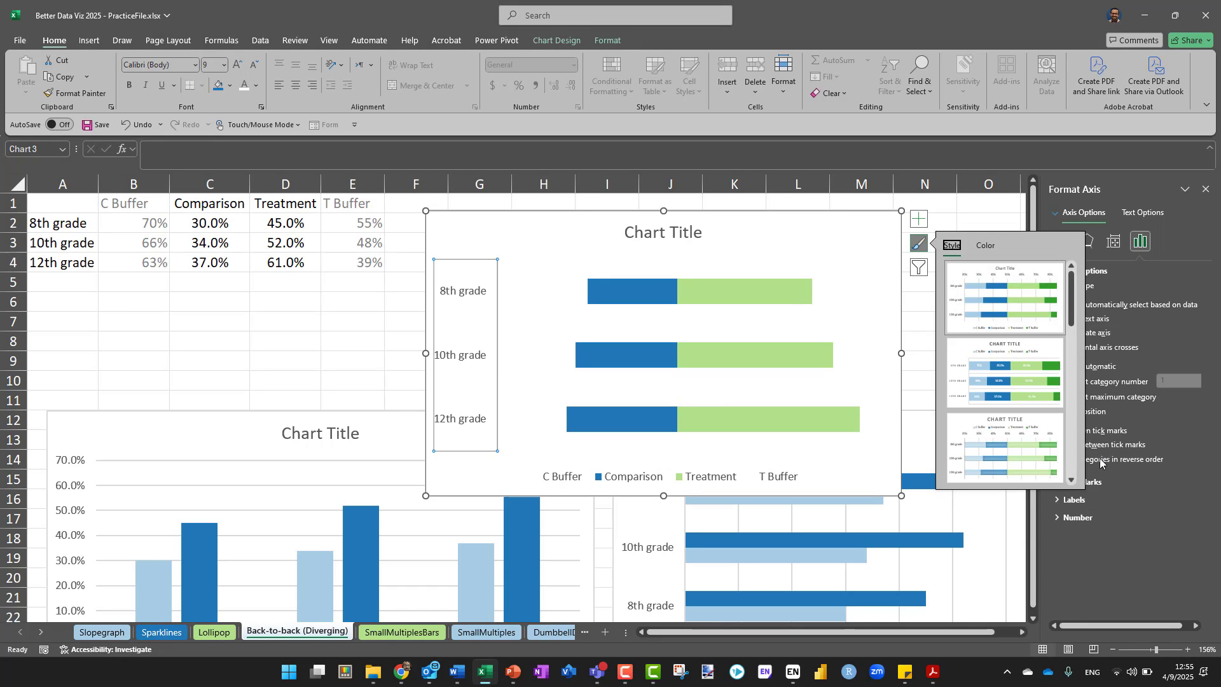
key(ctrl)
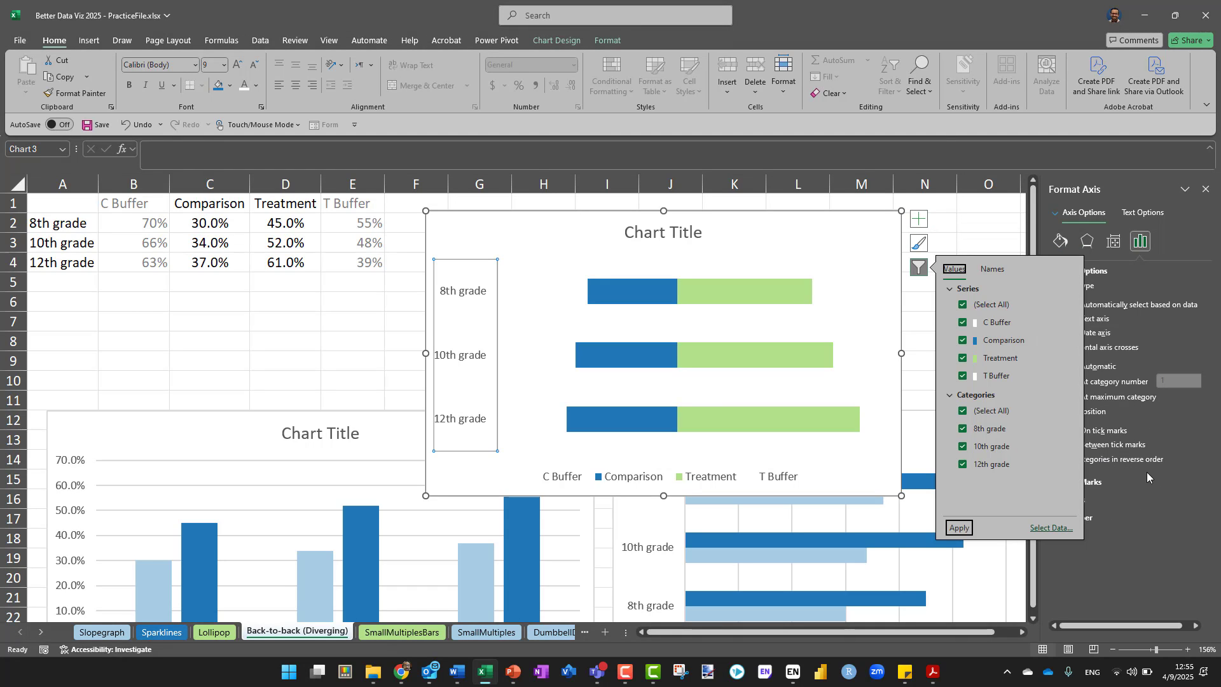
key(ctrl)
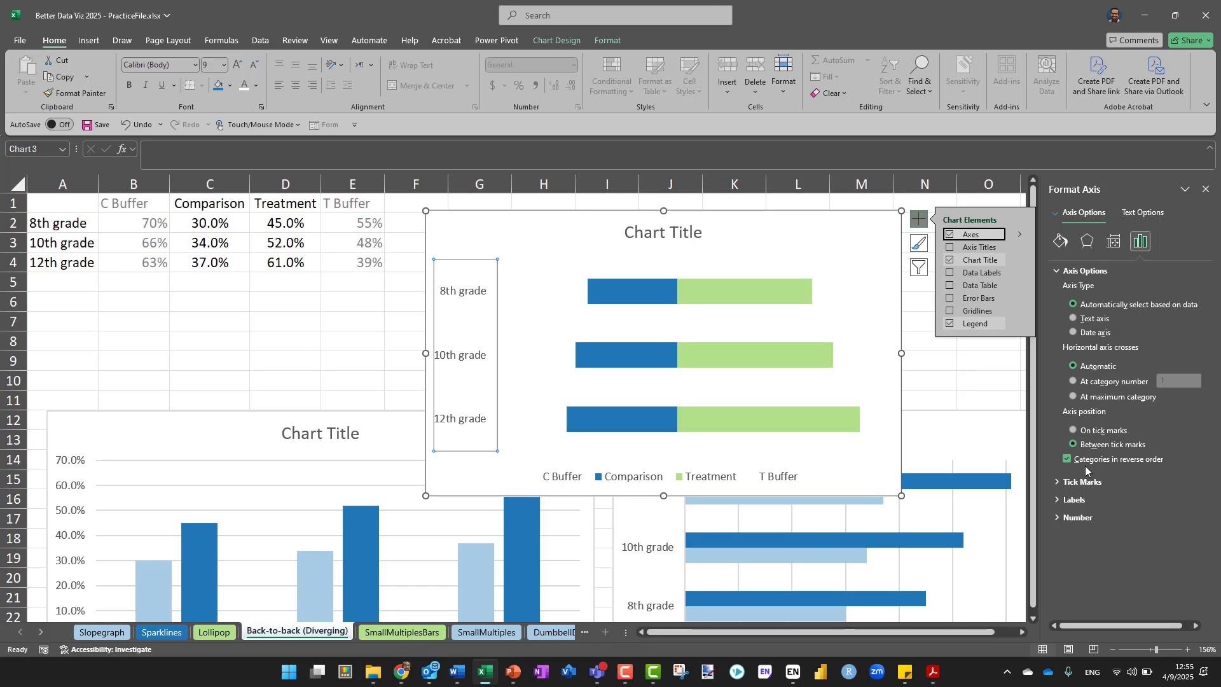
Remove the line of the vertical grade axis by setting it to No line, and deselect the chart
click(1061, 243)
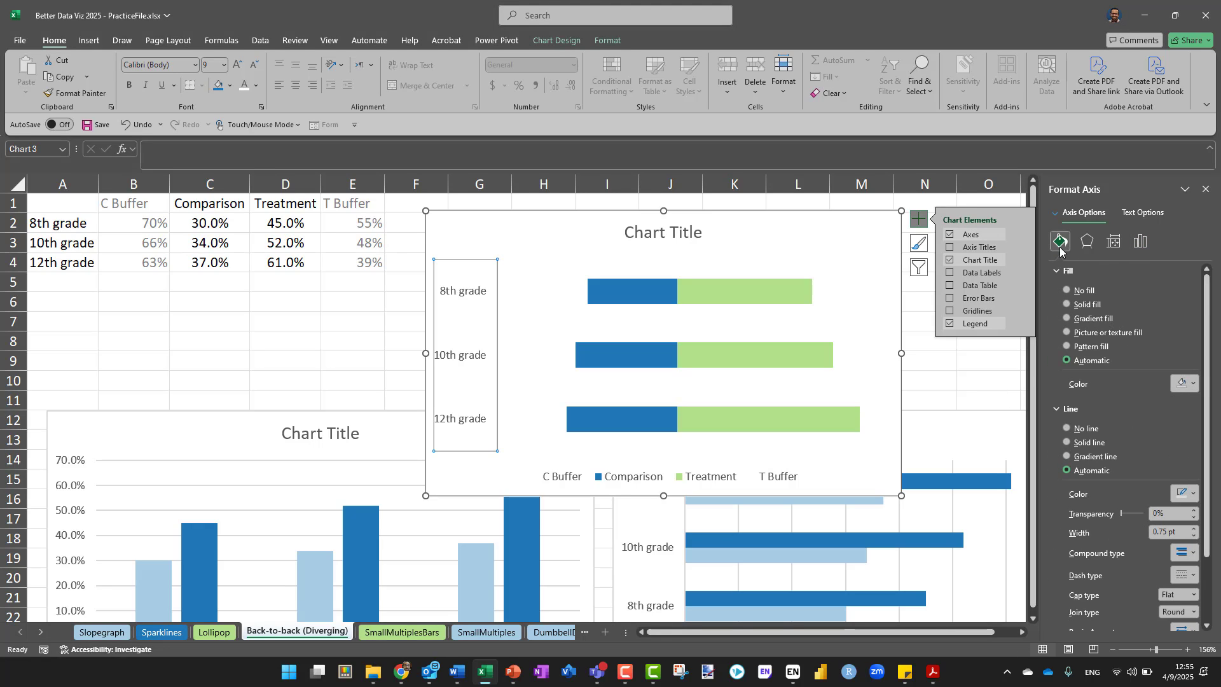
click(1080, 429)
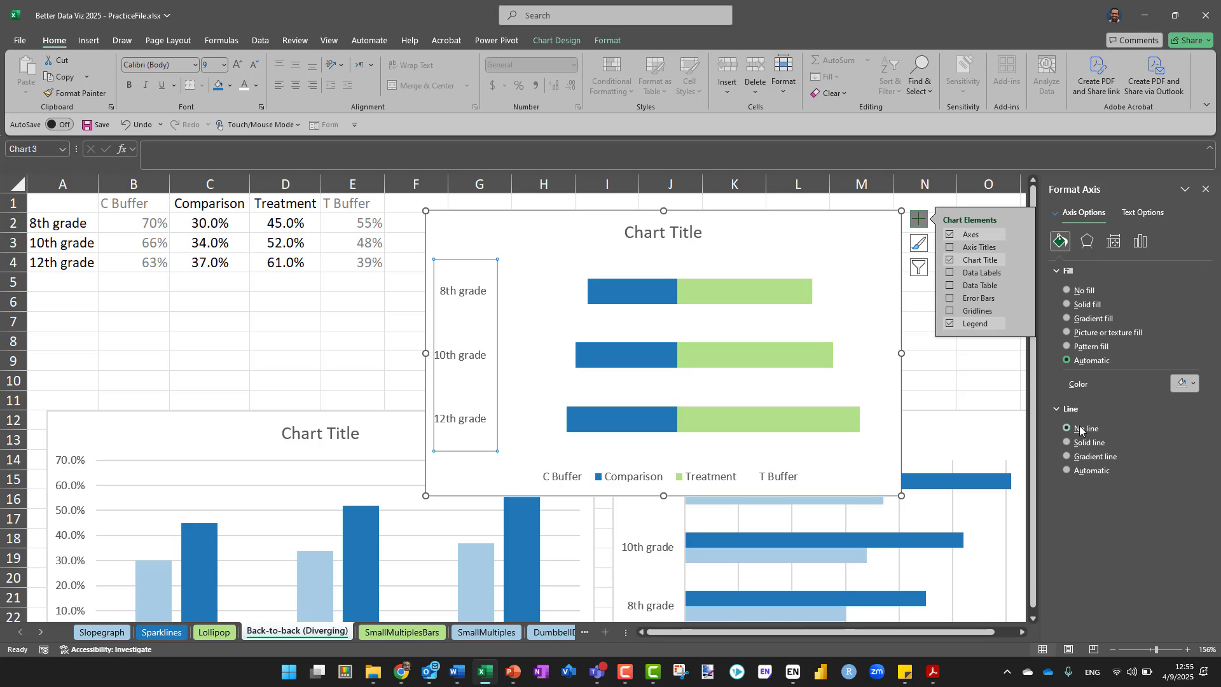
click(941, 384)
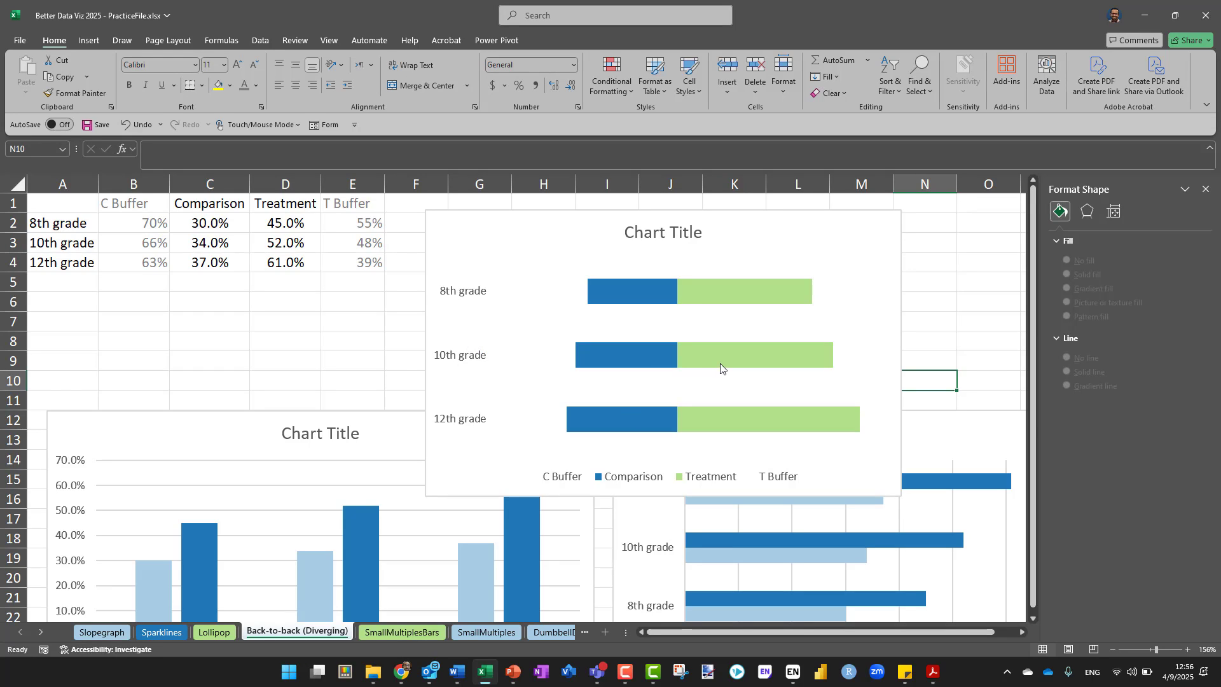
Switch to Acrobat, examine the back-to-back bar charts in Figure 1 of the Remdesivir and the Liver review, and return to the Excel workbook
mouse_move(719, 363)
key(alt)
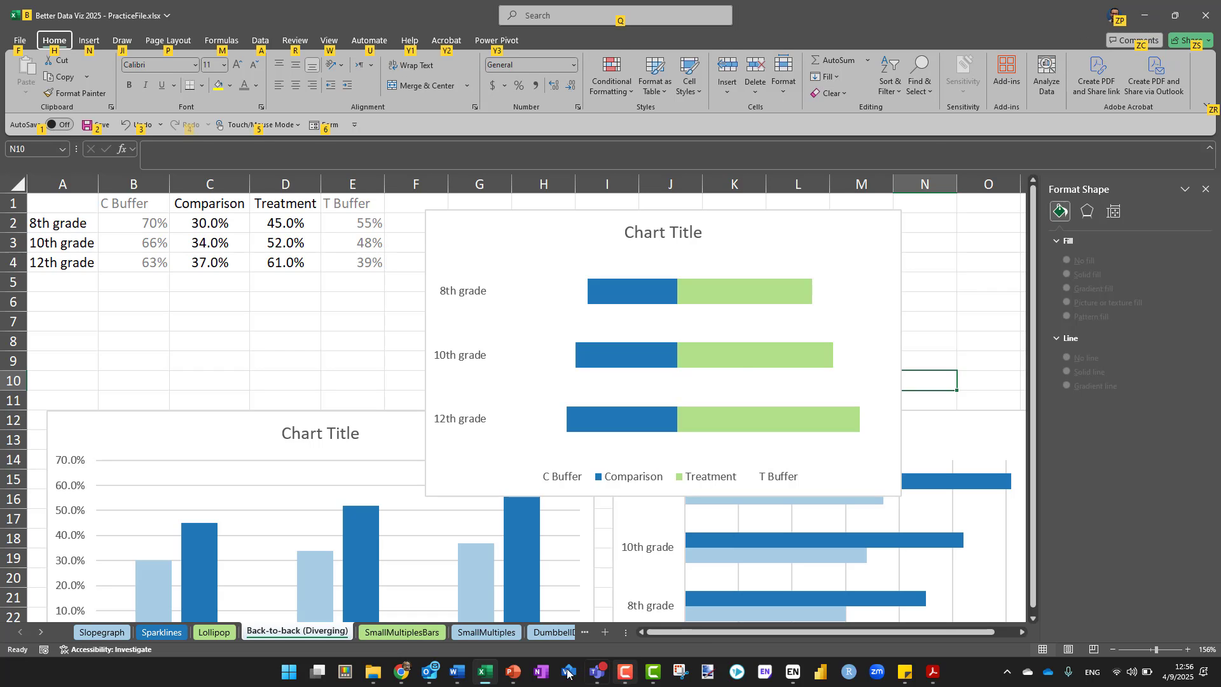
mouse_move(942, 673)
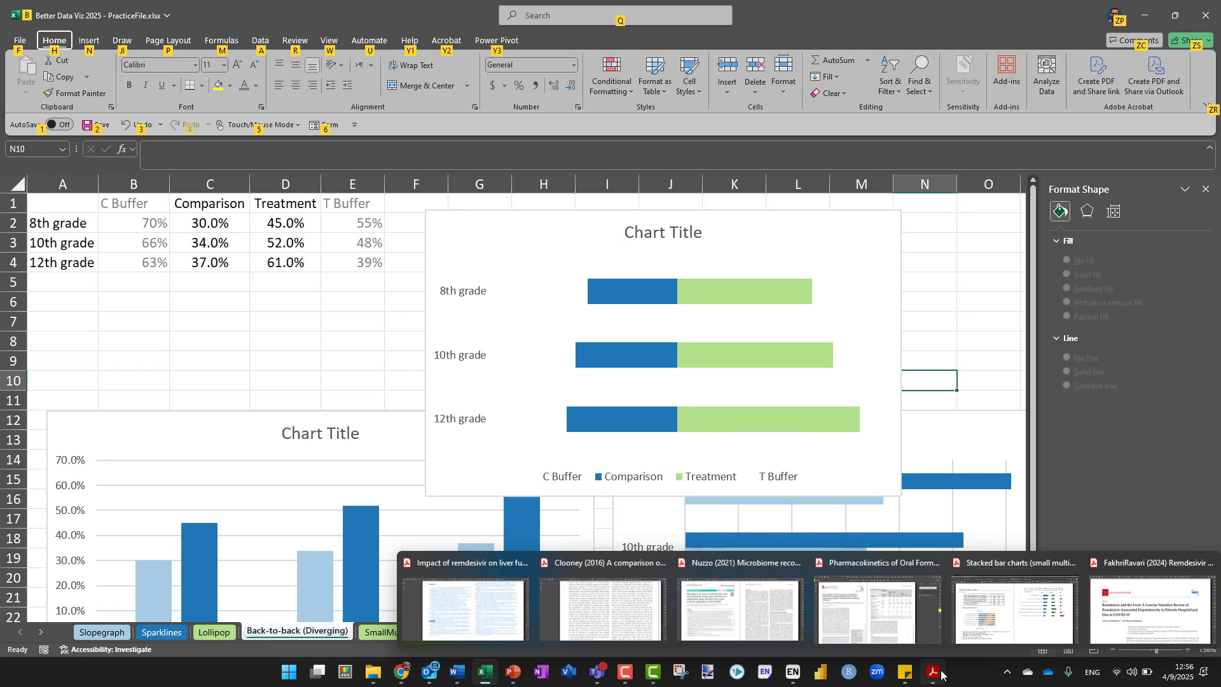
click(1139, 595)
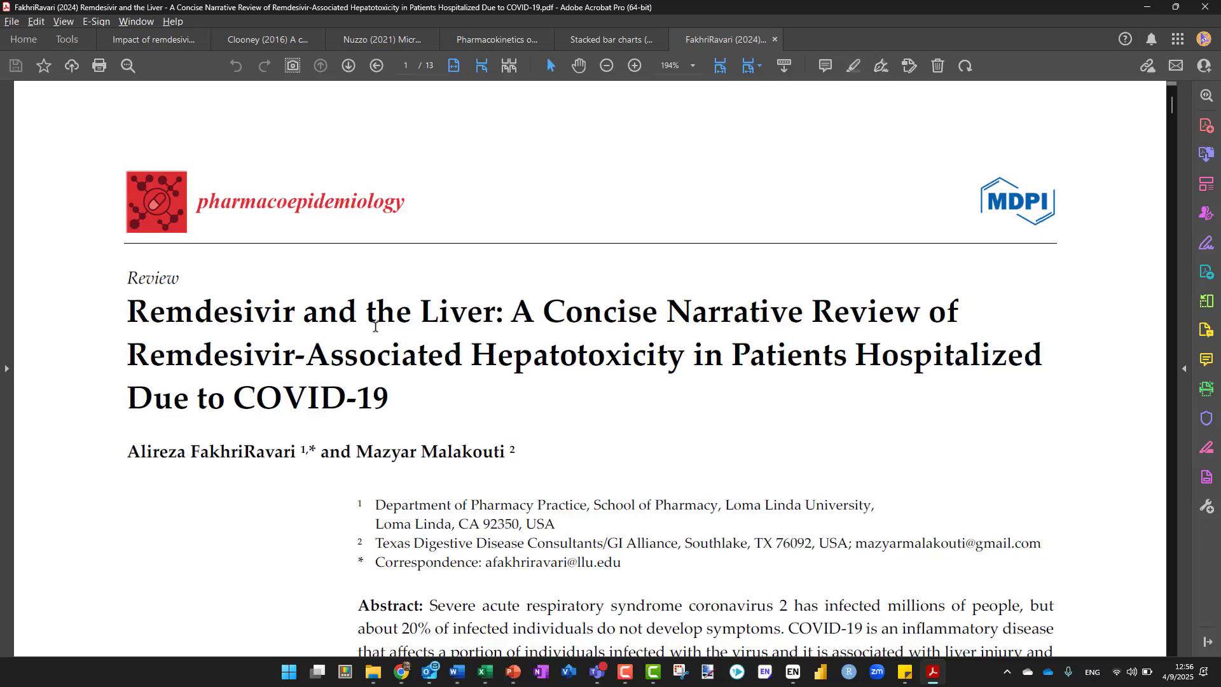
scroll(375, 327, down, 20)
scroll(376, 327, down, 20)
scroll(375, 327, down, 20)
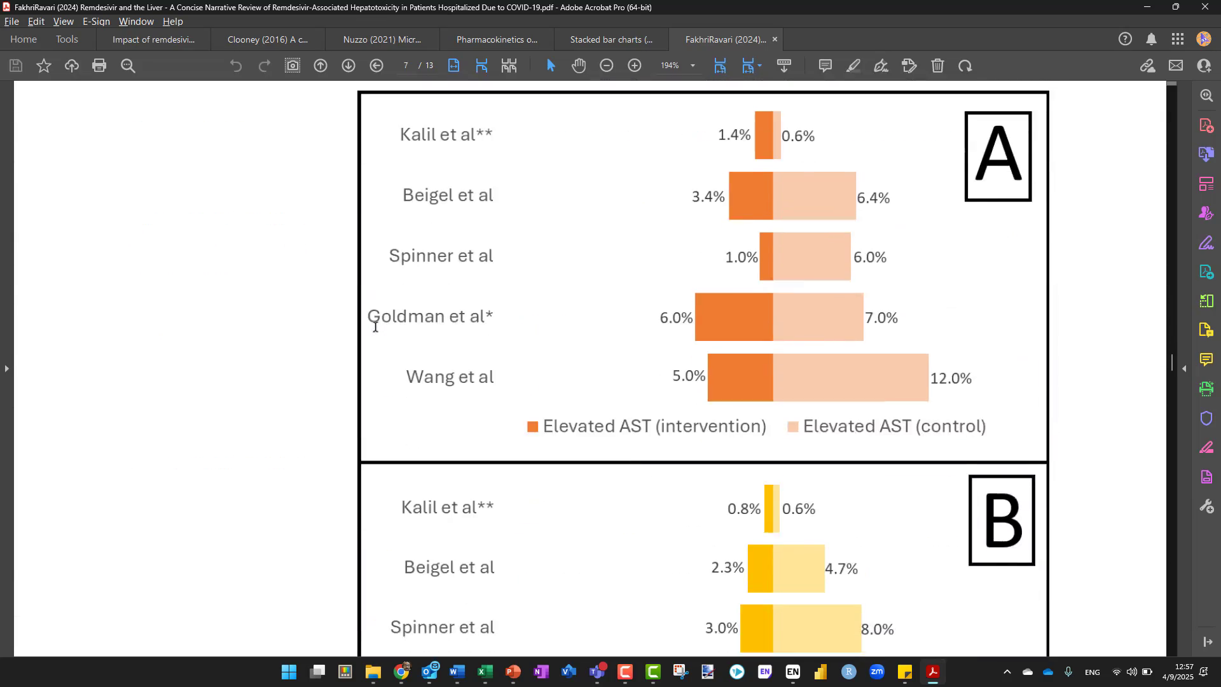
scroll(375, 327, up, 1)
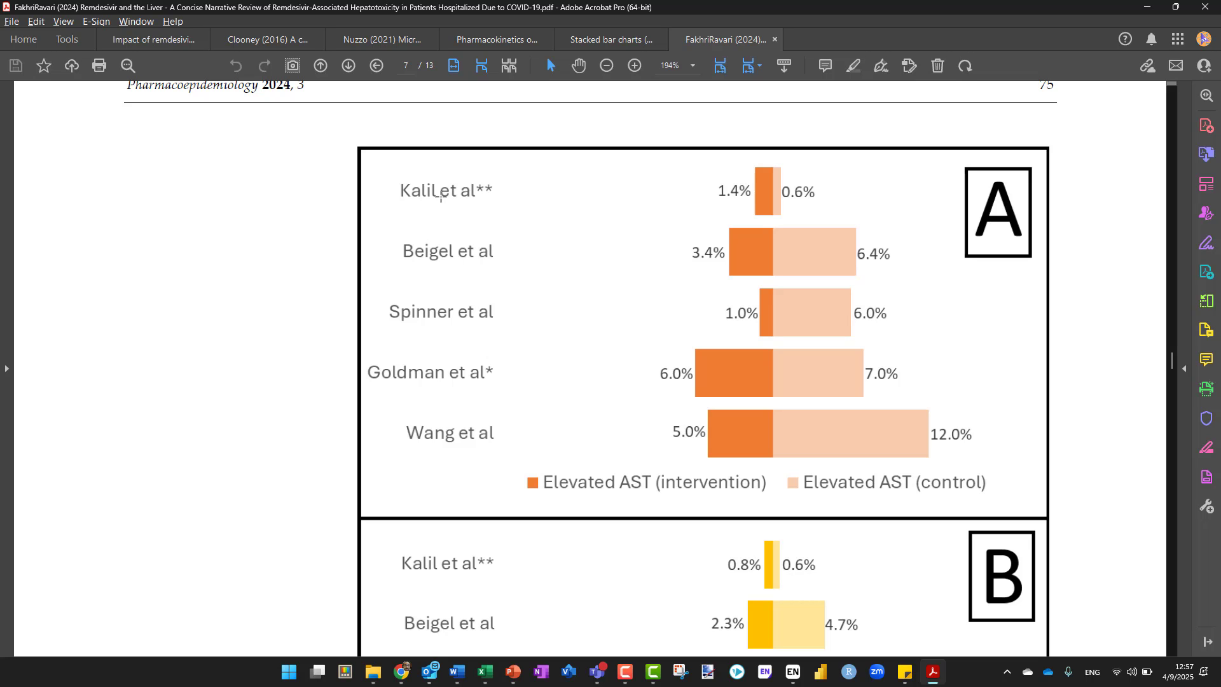
scroll(441, 197, down, 5)
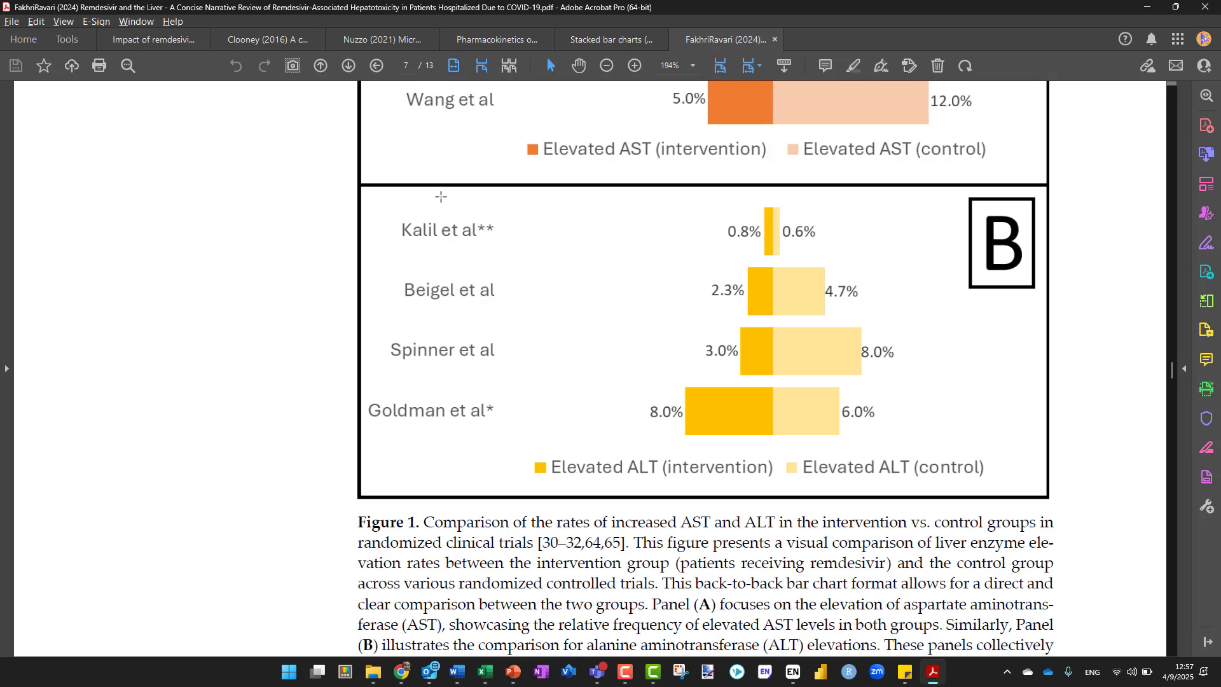
scroll(441, 197, up, 3)
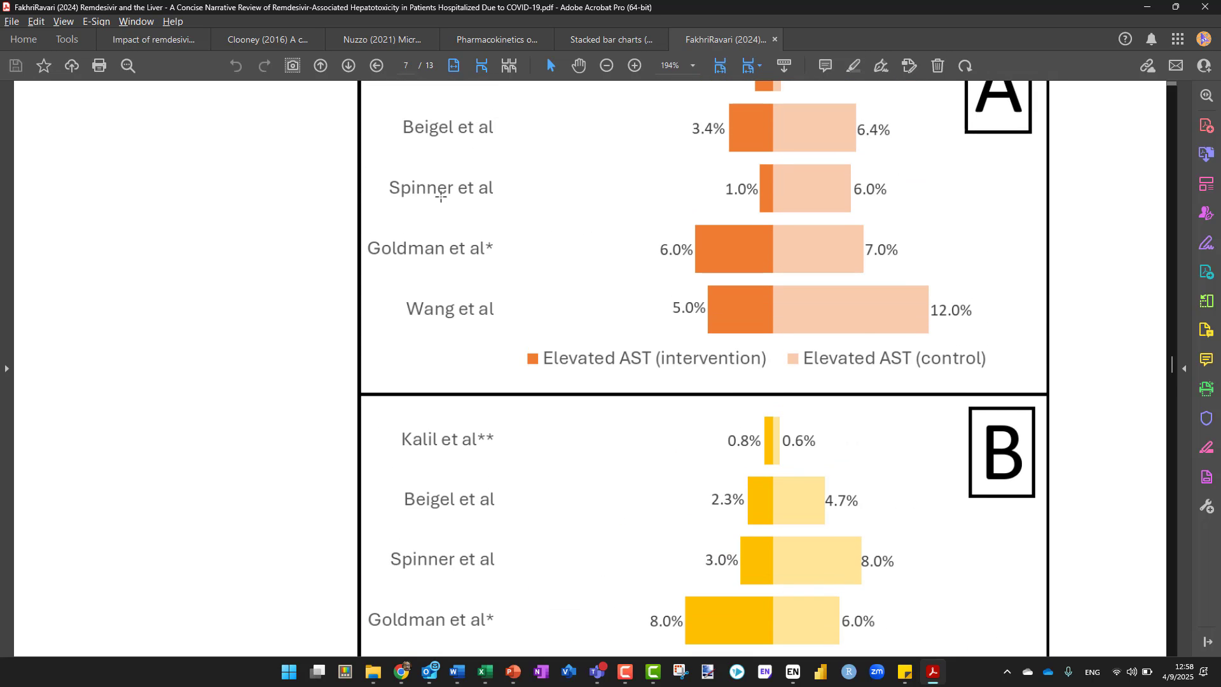
scroll(492, 227, up, 2)
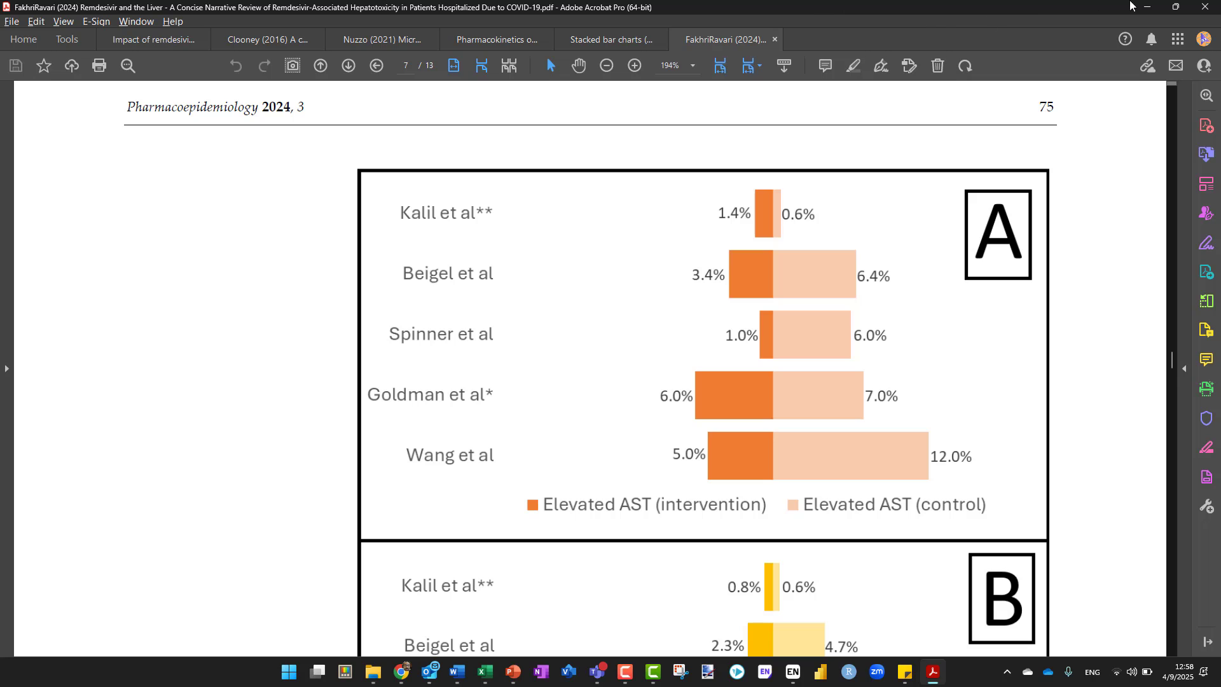
click(1148, 8)
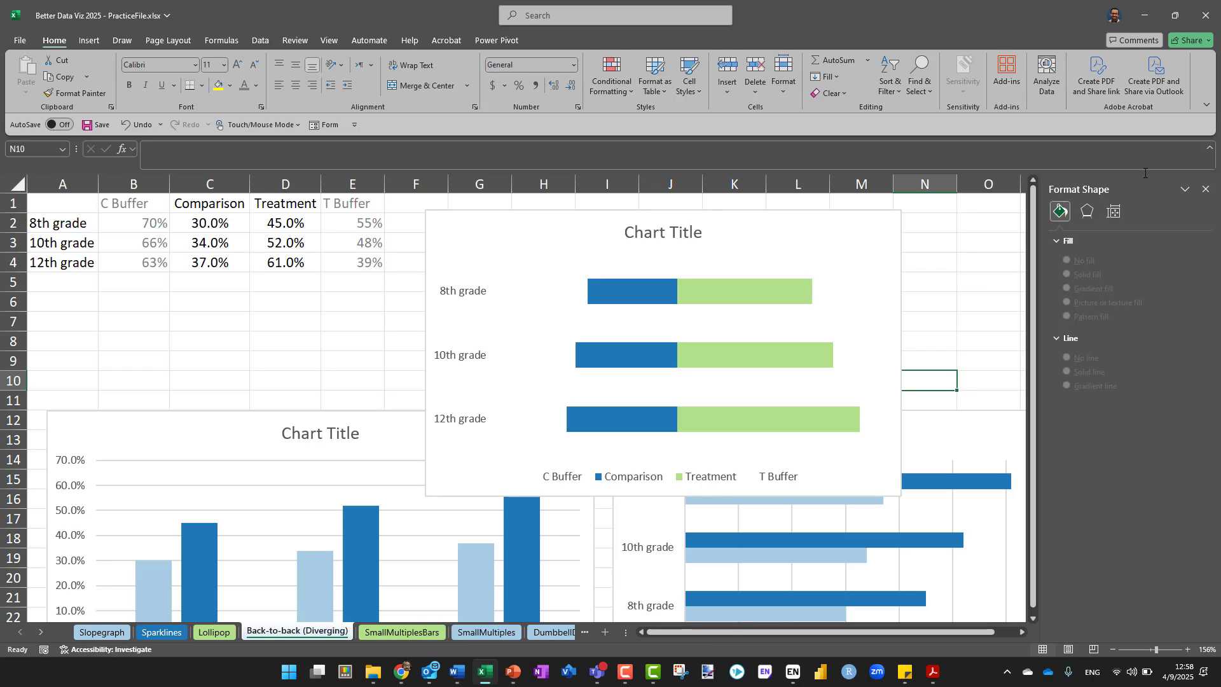
click(625, 682)
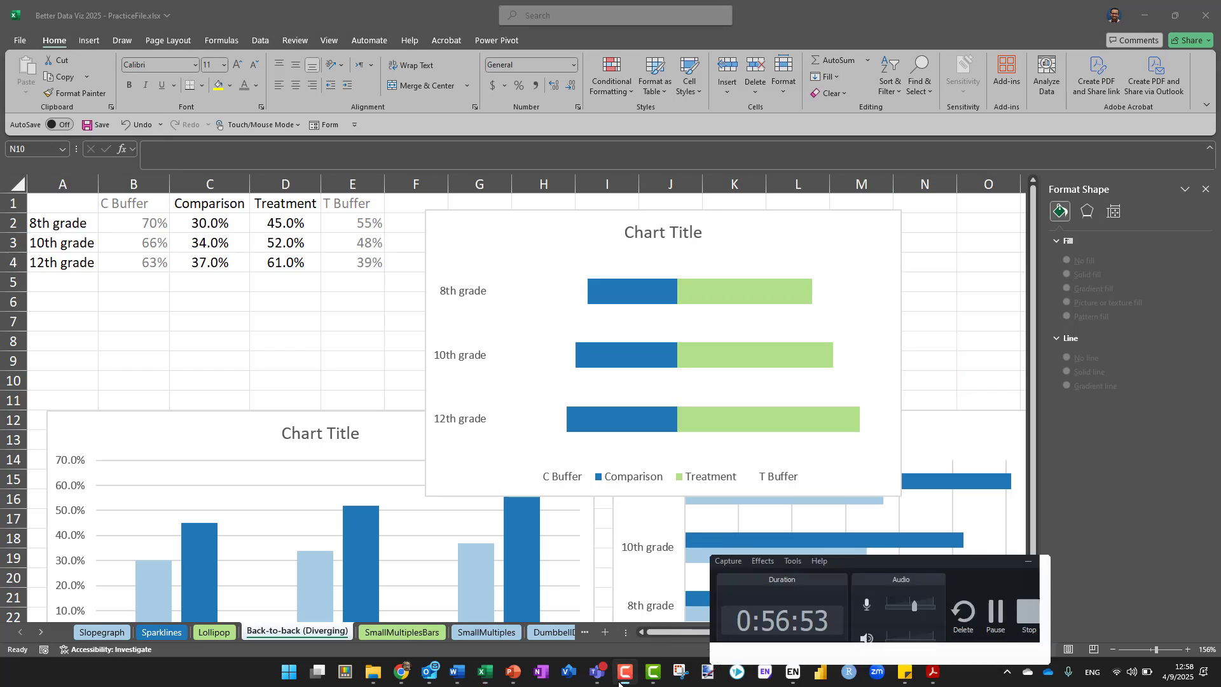